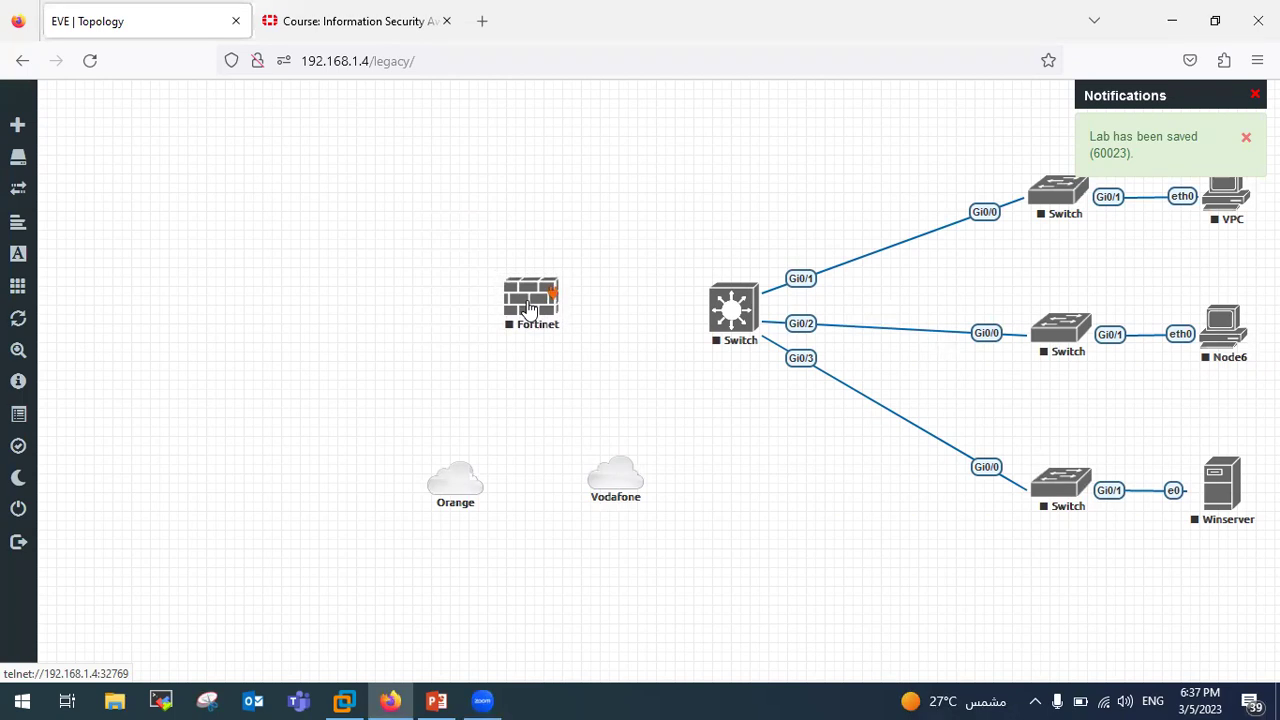
- Link the Fortinet's port1 to the Orange cloud and port2 to the Vodafone cloud
left_click_drag(553, 295, 463, 480)
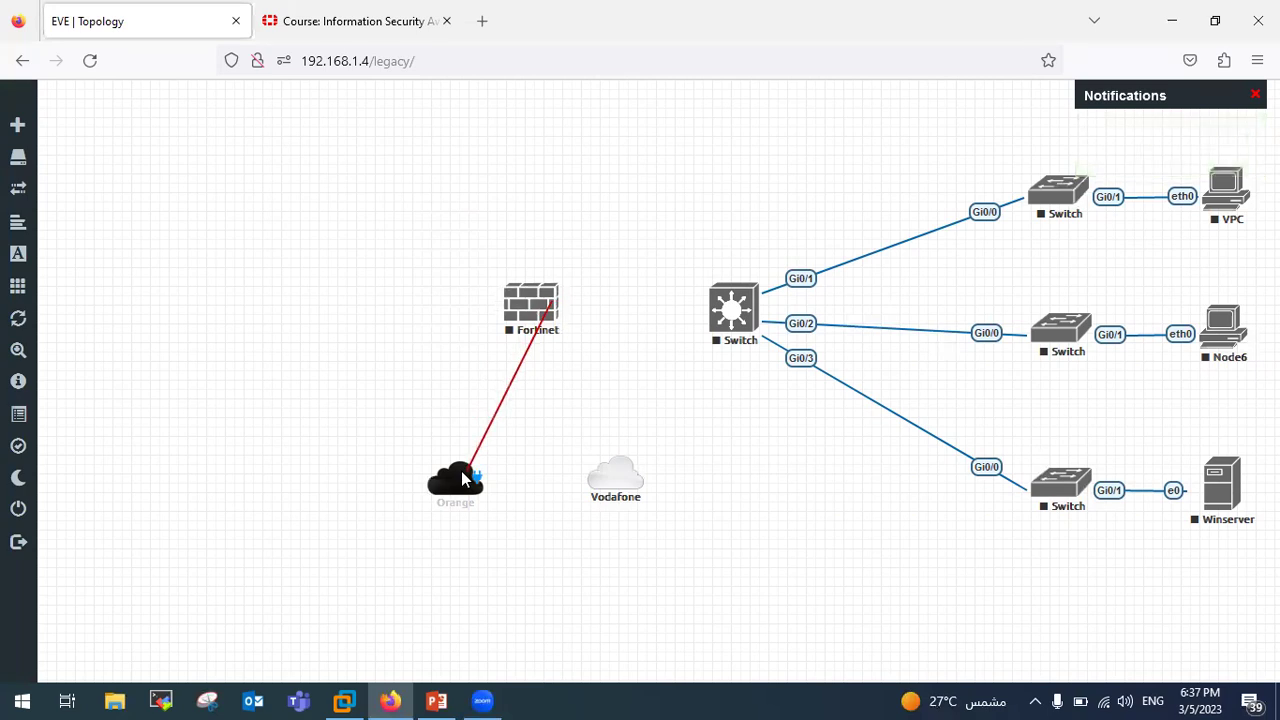
left_click_drag(463, 480, 461, 478)
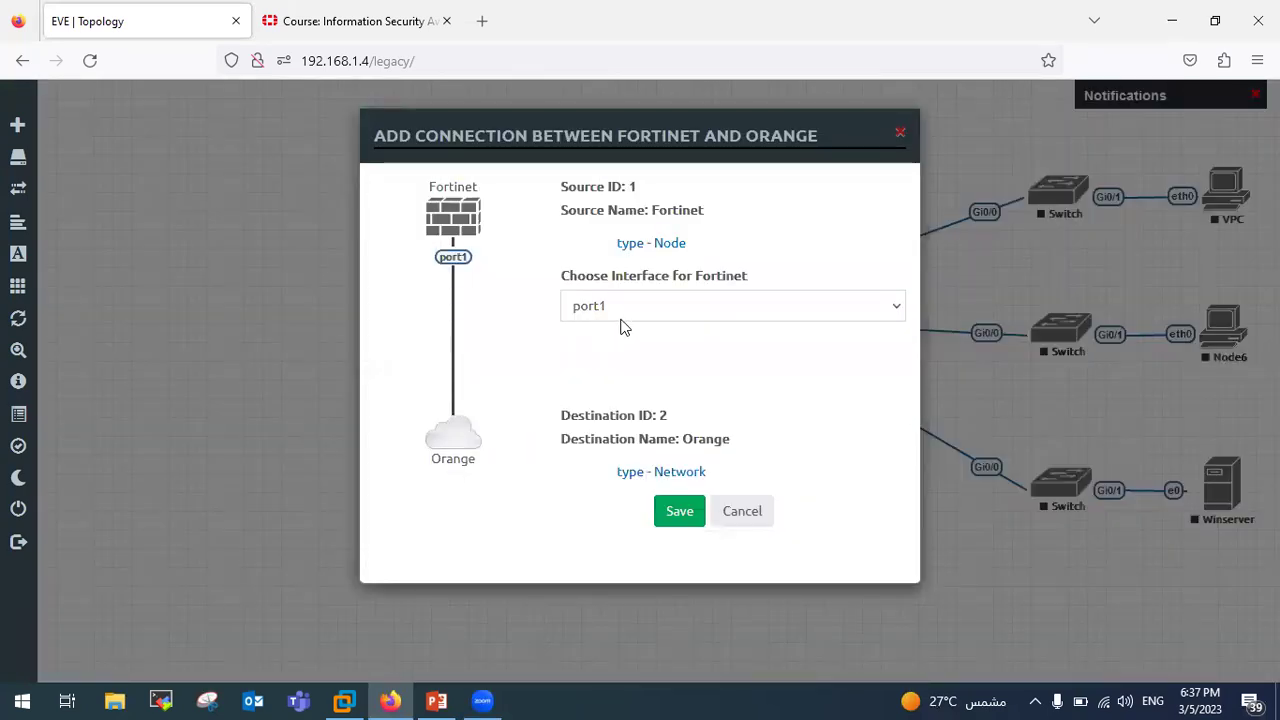
left_click(679, 513)
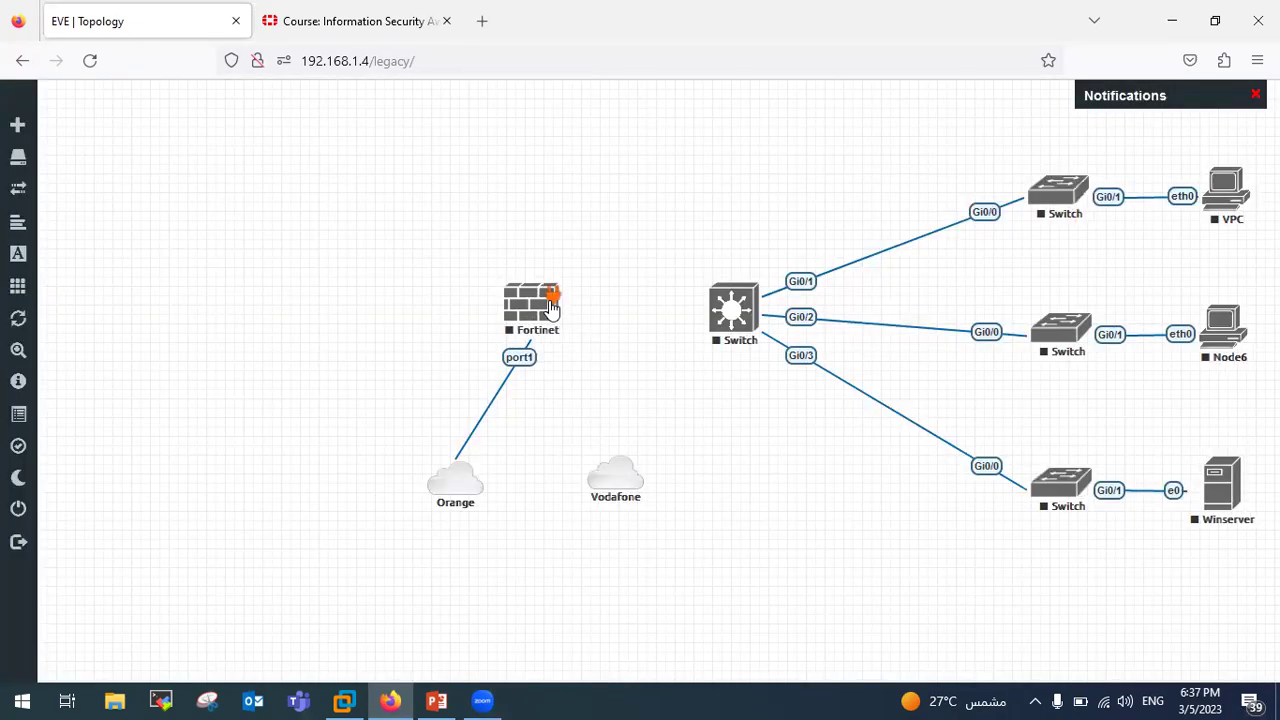
left_click_drag(554, 300, 612, 482)
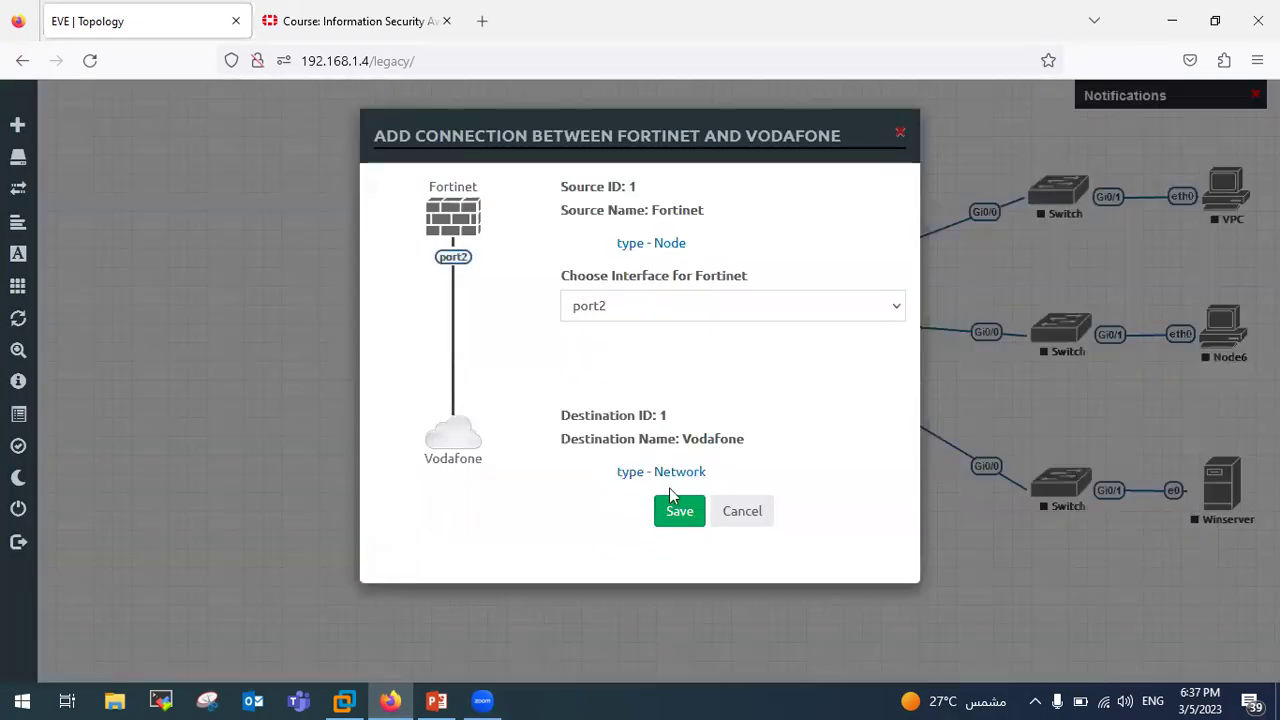
left_click(679, 511)
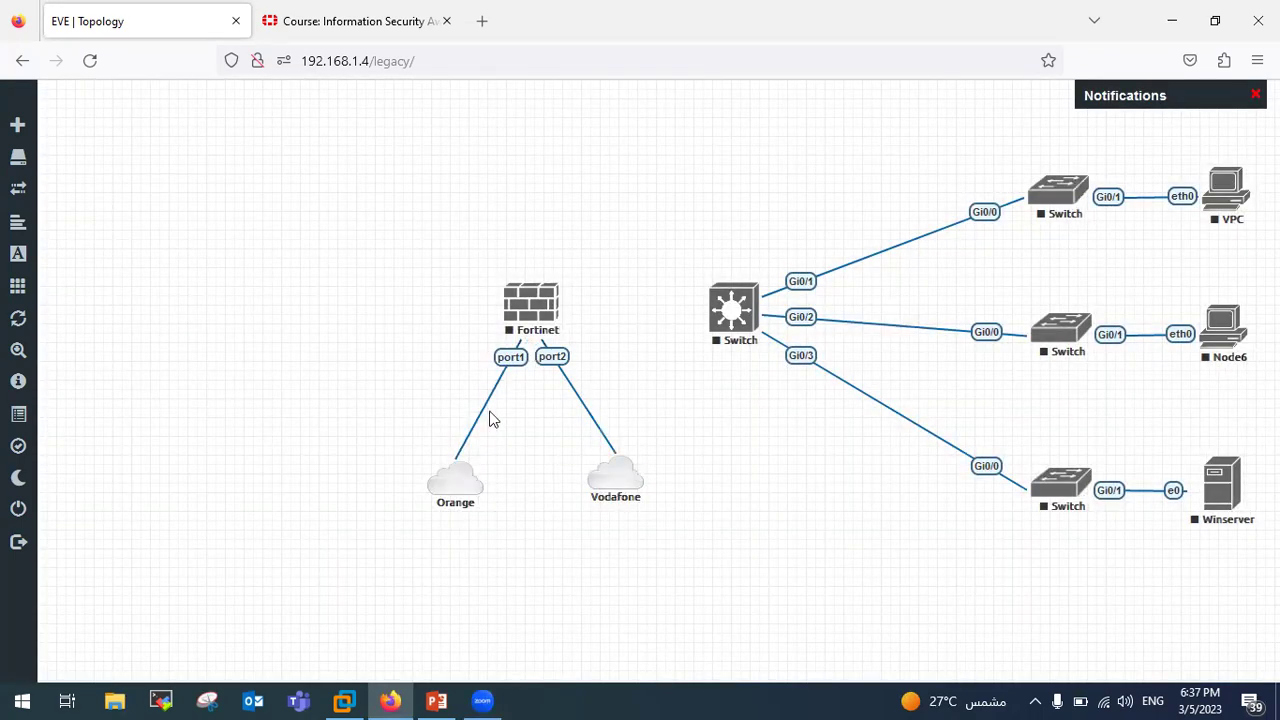
- Link the Fortinet's port3 to the switch's Gi0/0 and reposition the Fortinet node
left_click_drag(541, 300, 714, 313)
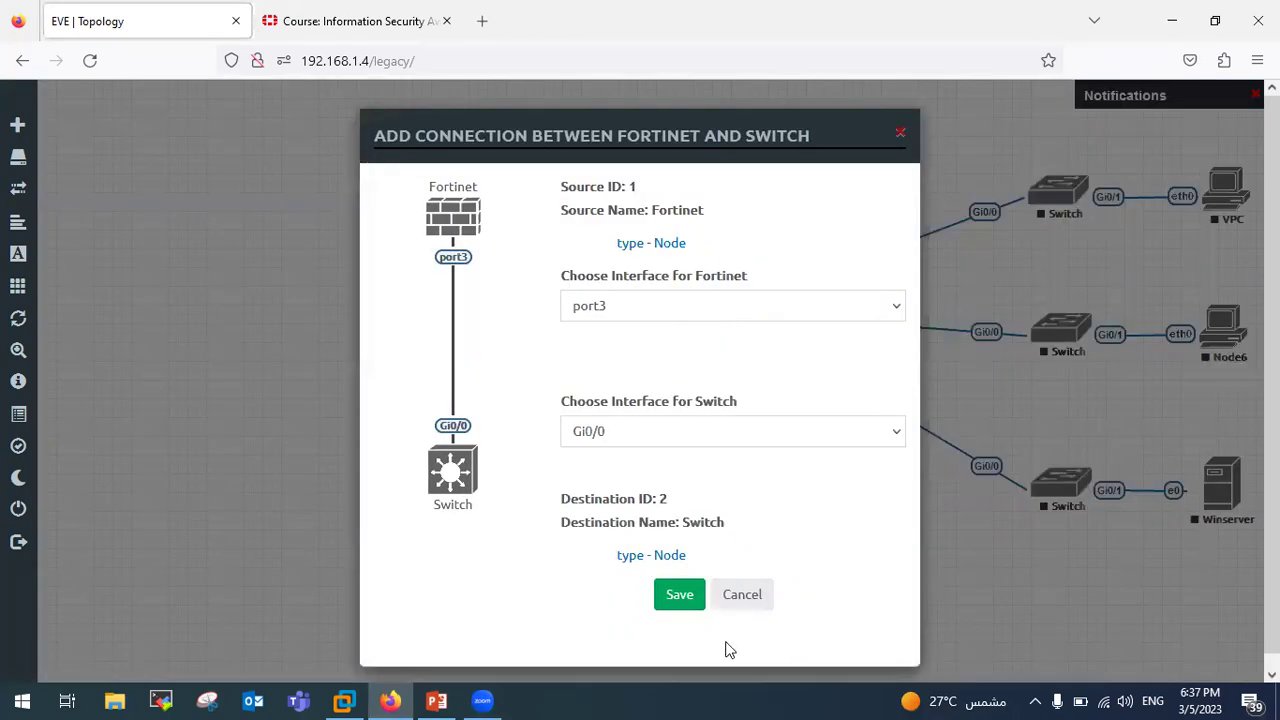
left_click(680, 596)
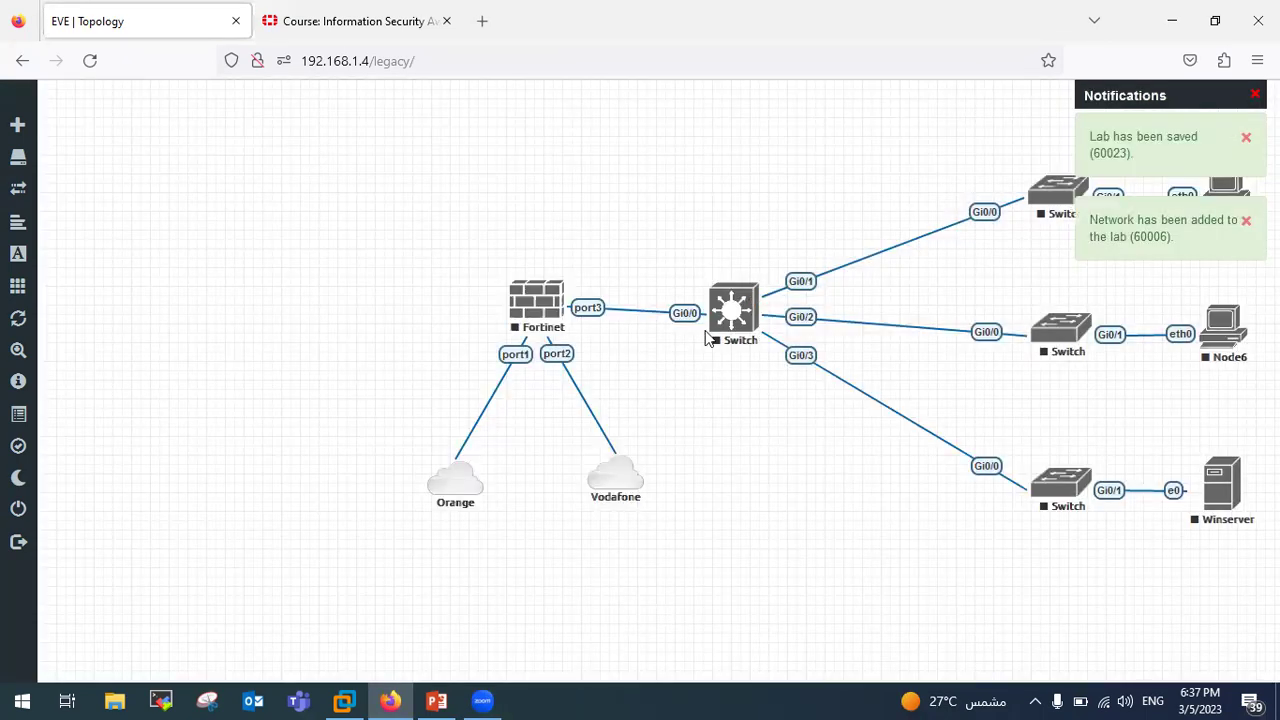
left_click_drag(533, 308, 522, 316)
right_click(522, 316)
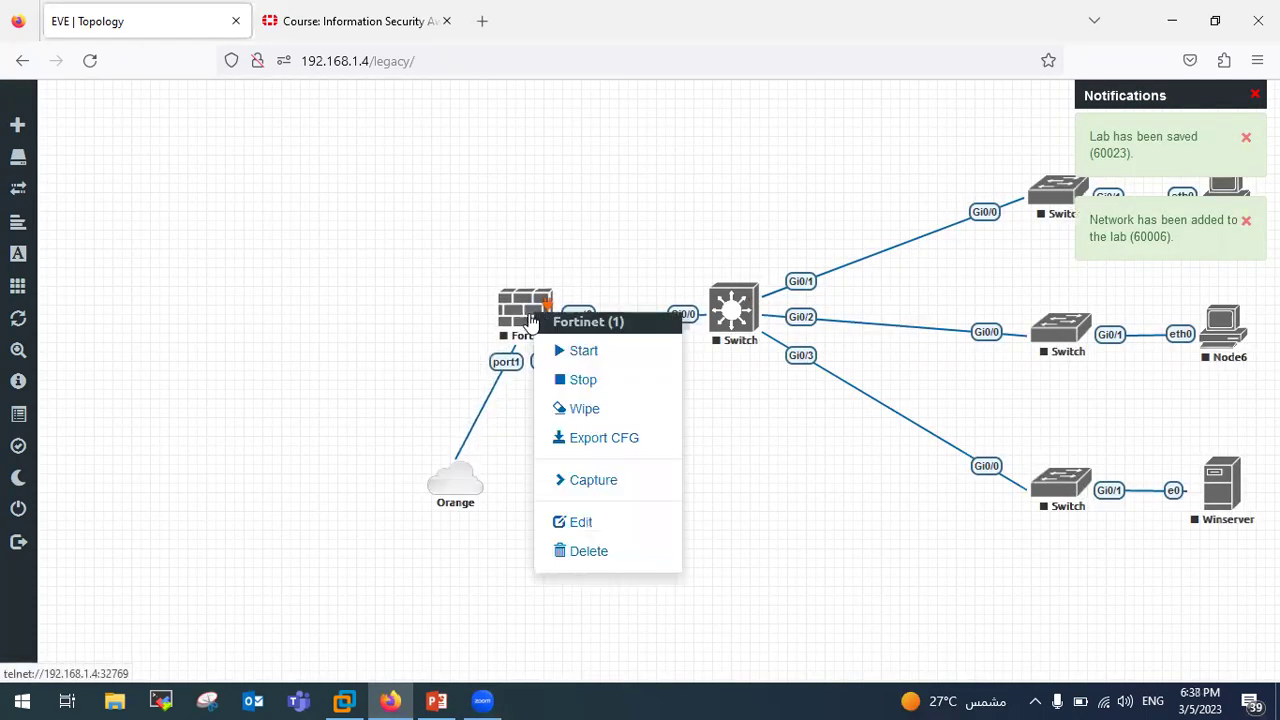
- Start the Fortinet node from its menu, then log out from the left sidebar
left_click(581, 350)
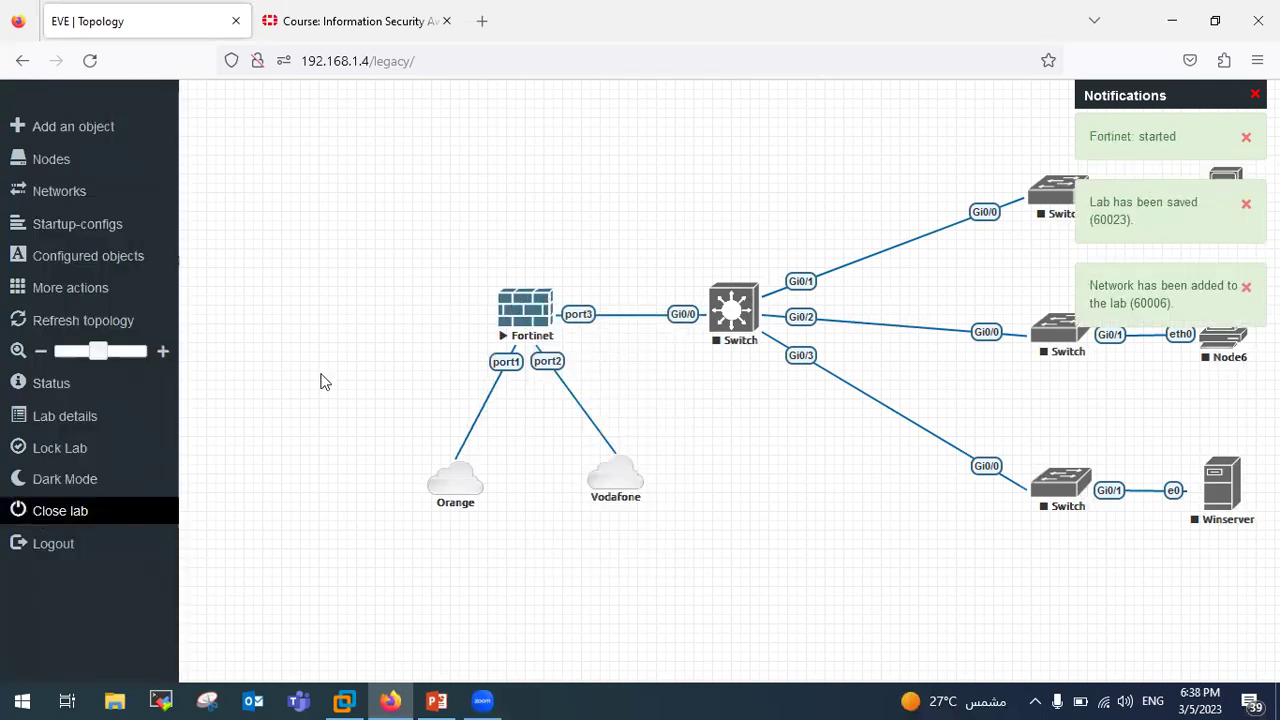
mouse_move(30, 510)
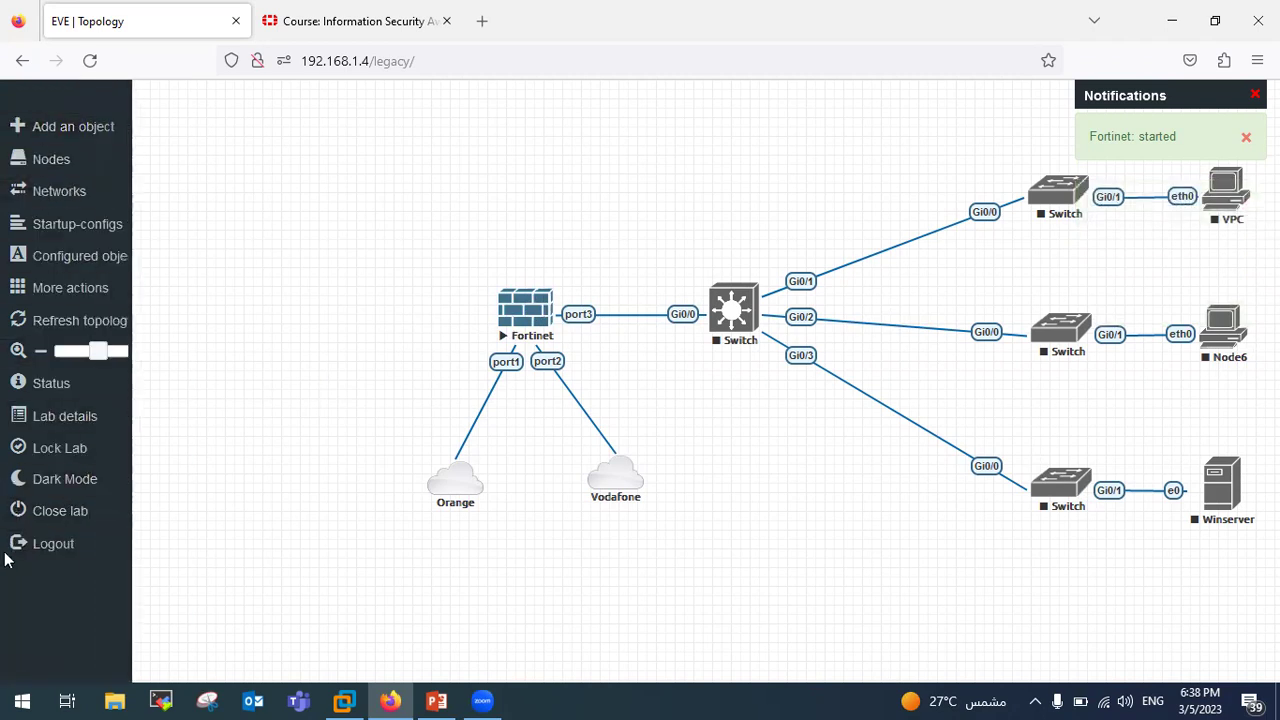
left_click(50, 543)
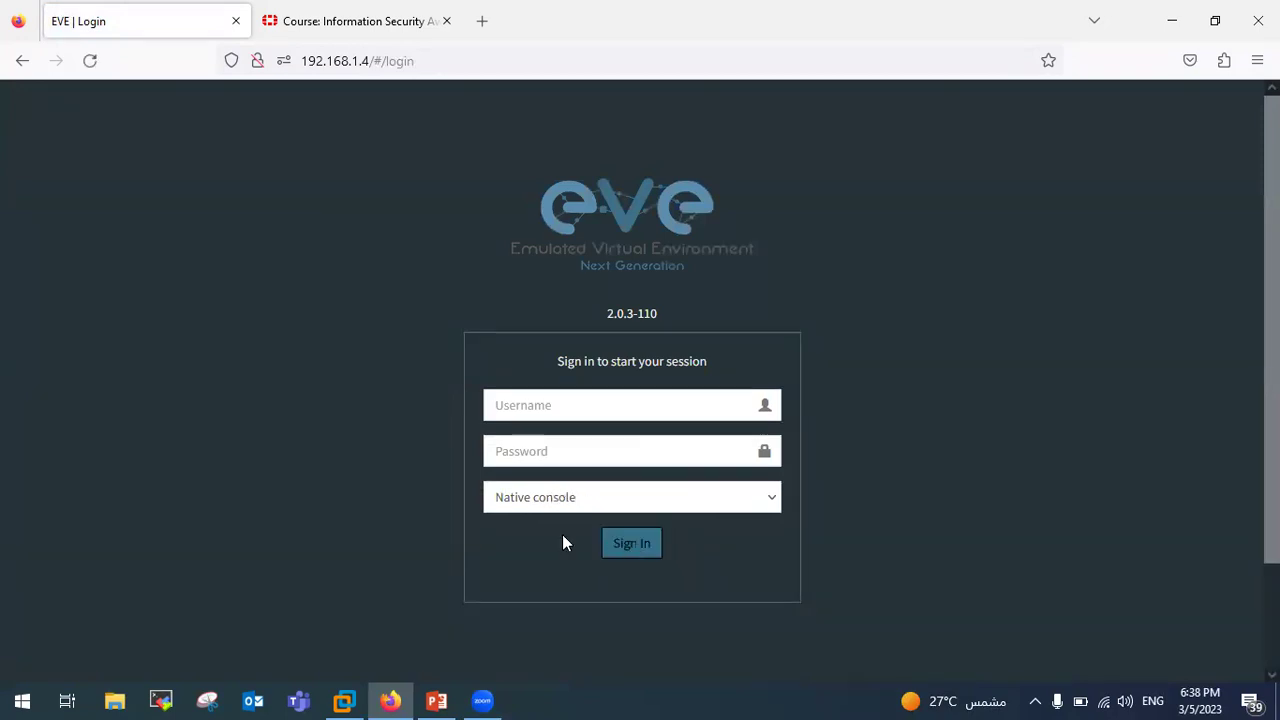
- Sign in with the Html5 console type and the admin credentials, declining Firefox's save-login offer
left_click(598, 498)
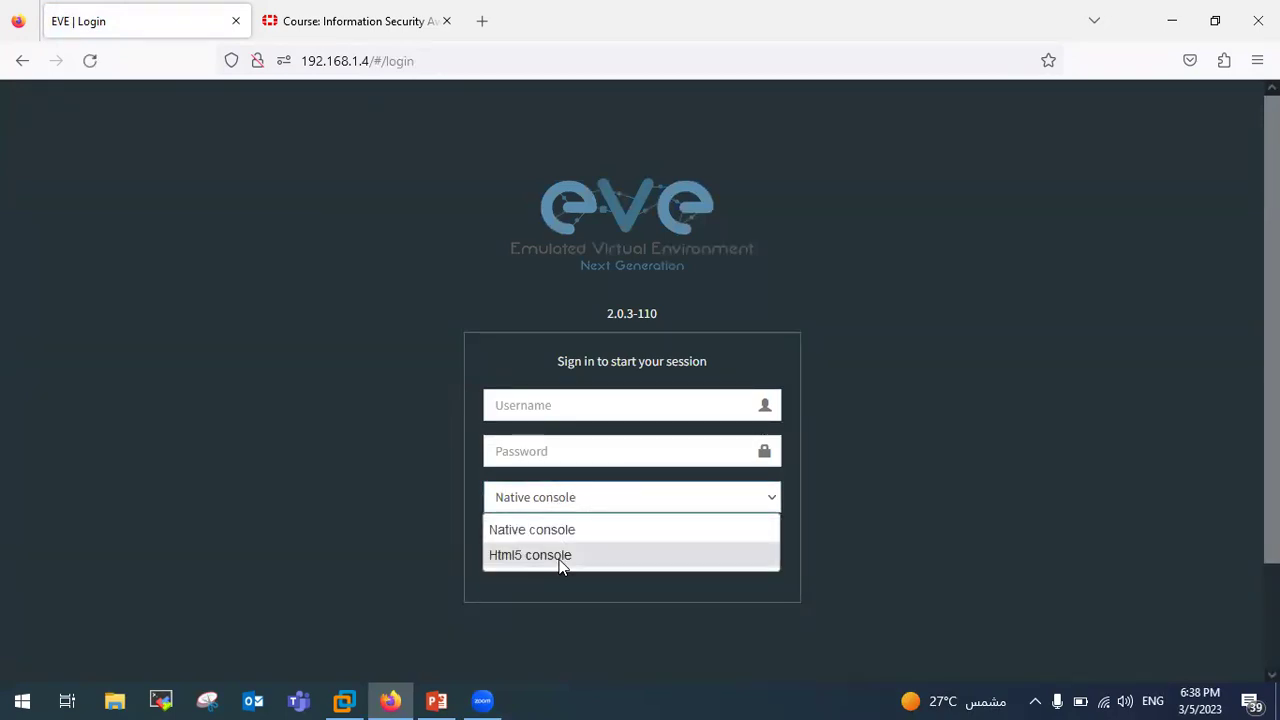
left_click(559, 559)
left_click(549, 400)
type("admin")
left_click(558, 445)
type("eve")
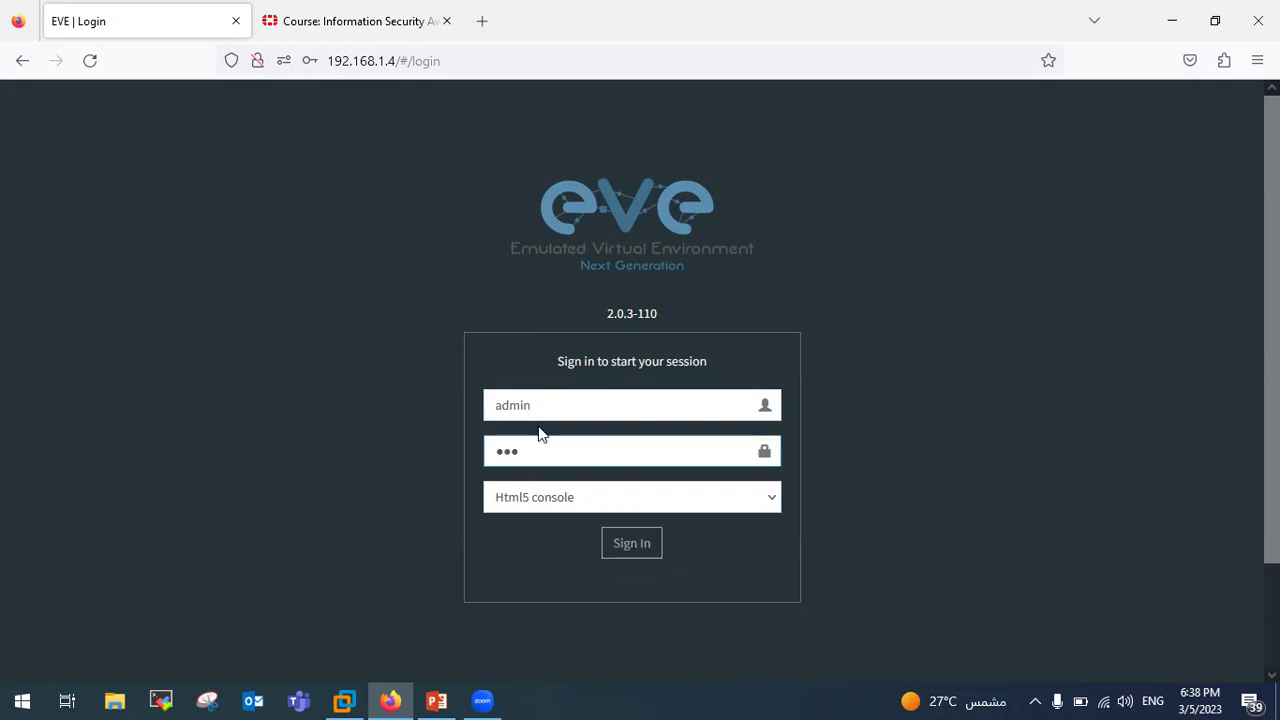
left_click_drag(552, 404, 468, 403)
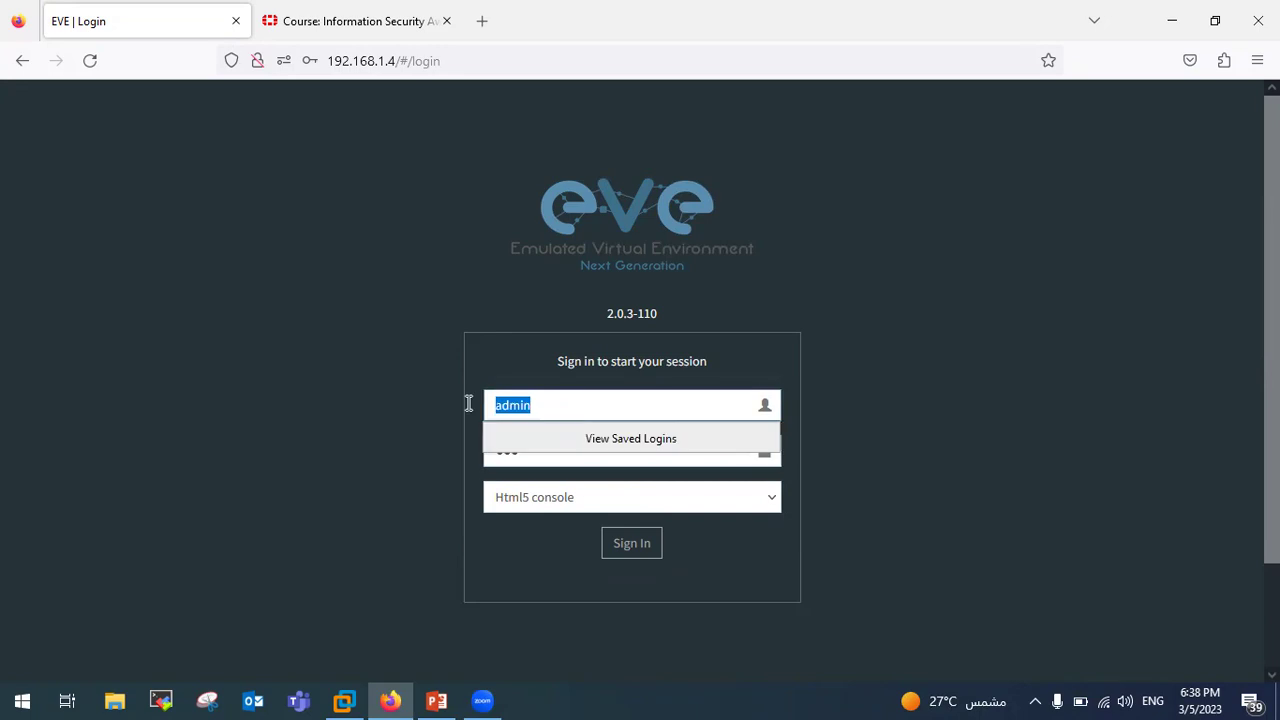
left_click(520, 447)
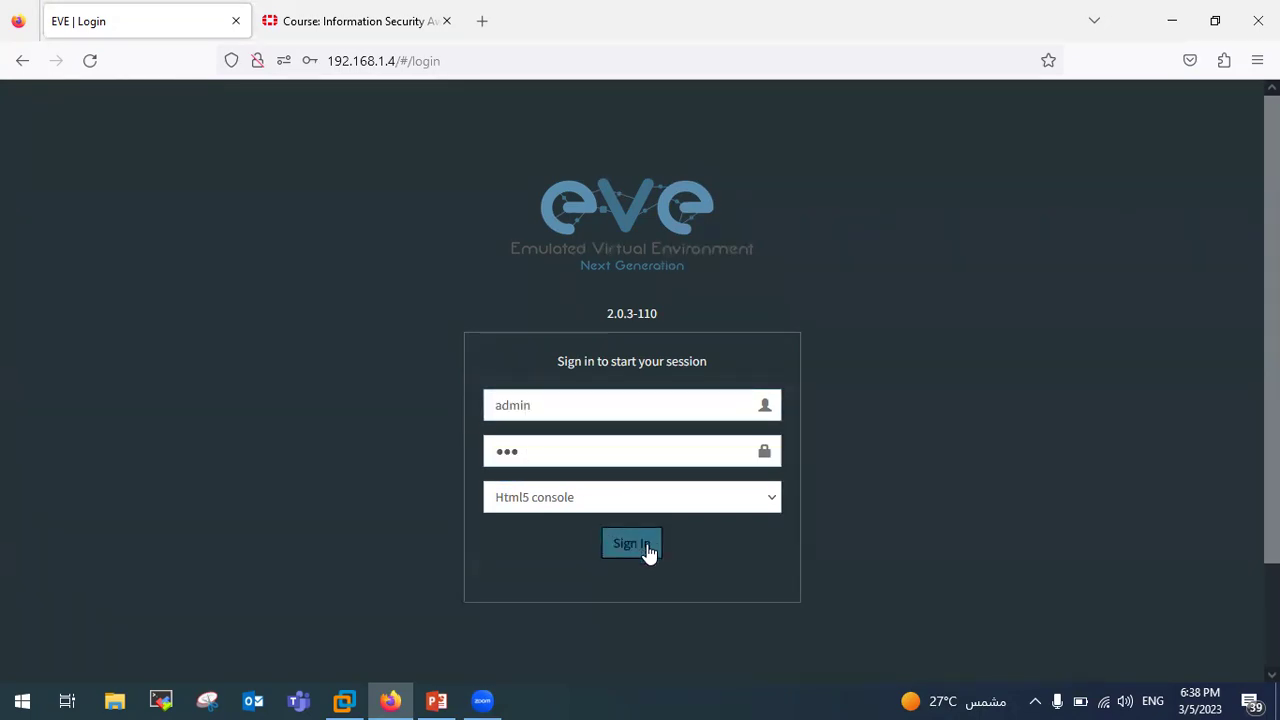
left_click(646, 548)
left_click(545, 298)
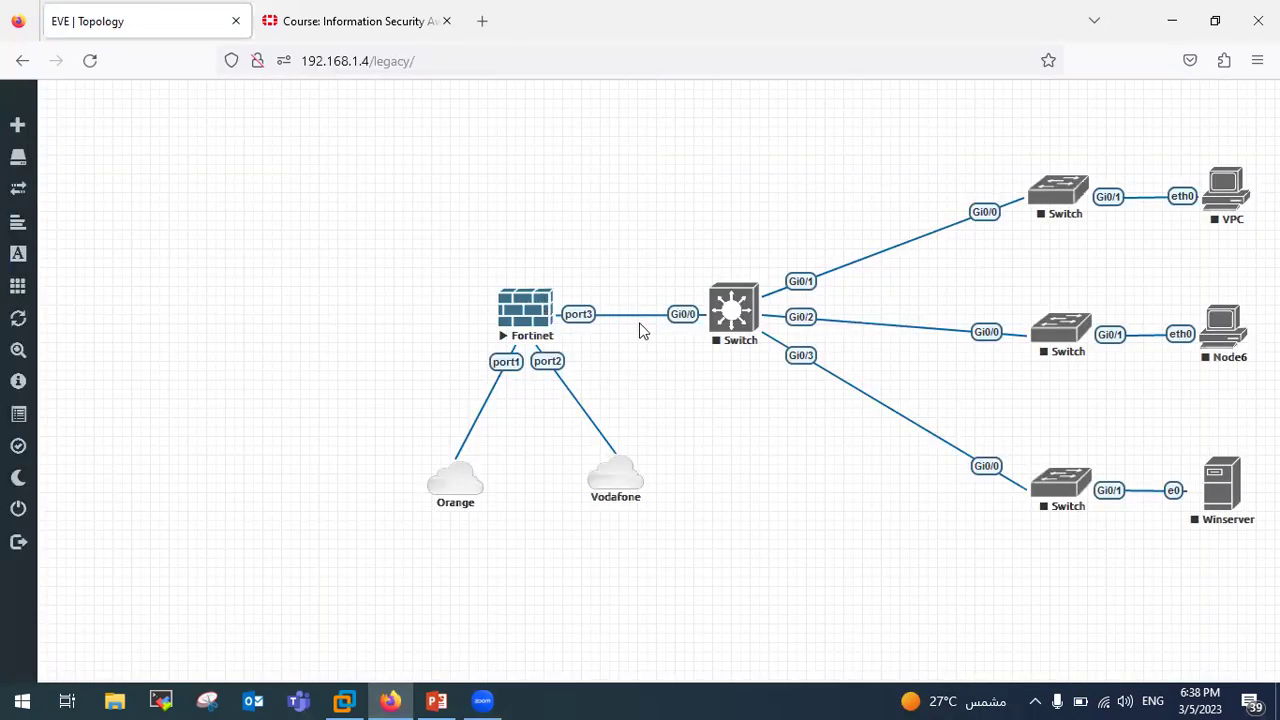
- Open the Fortinet console, log in as admin with a blank password, and set a new password
left_click(535, 312)
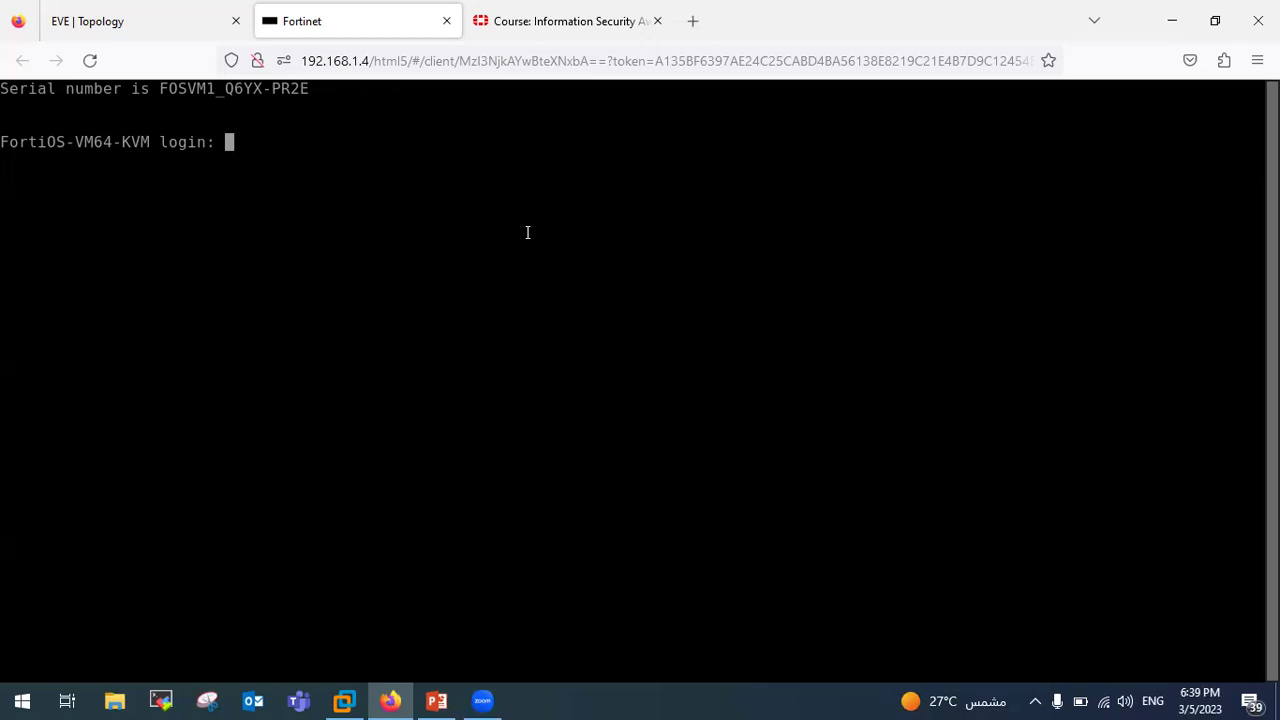
type("admin")
key("Return")
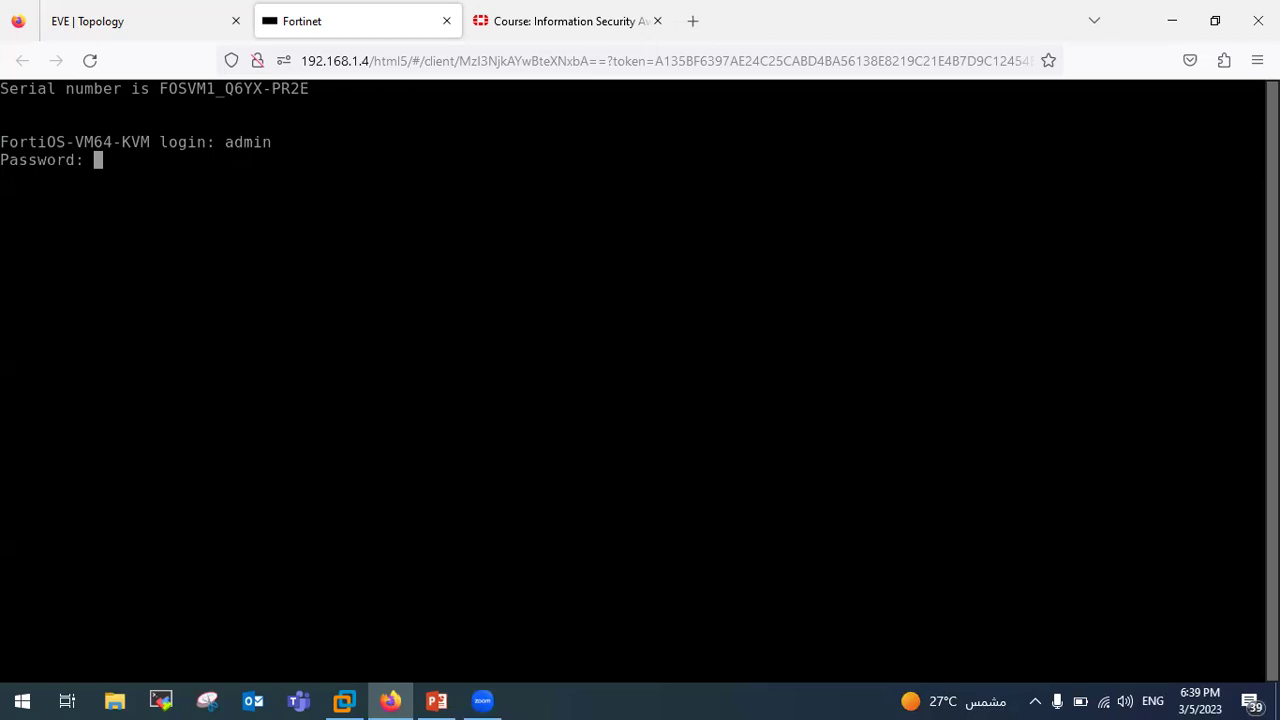
key("Return")
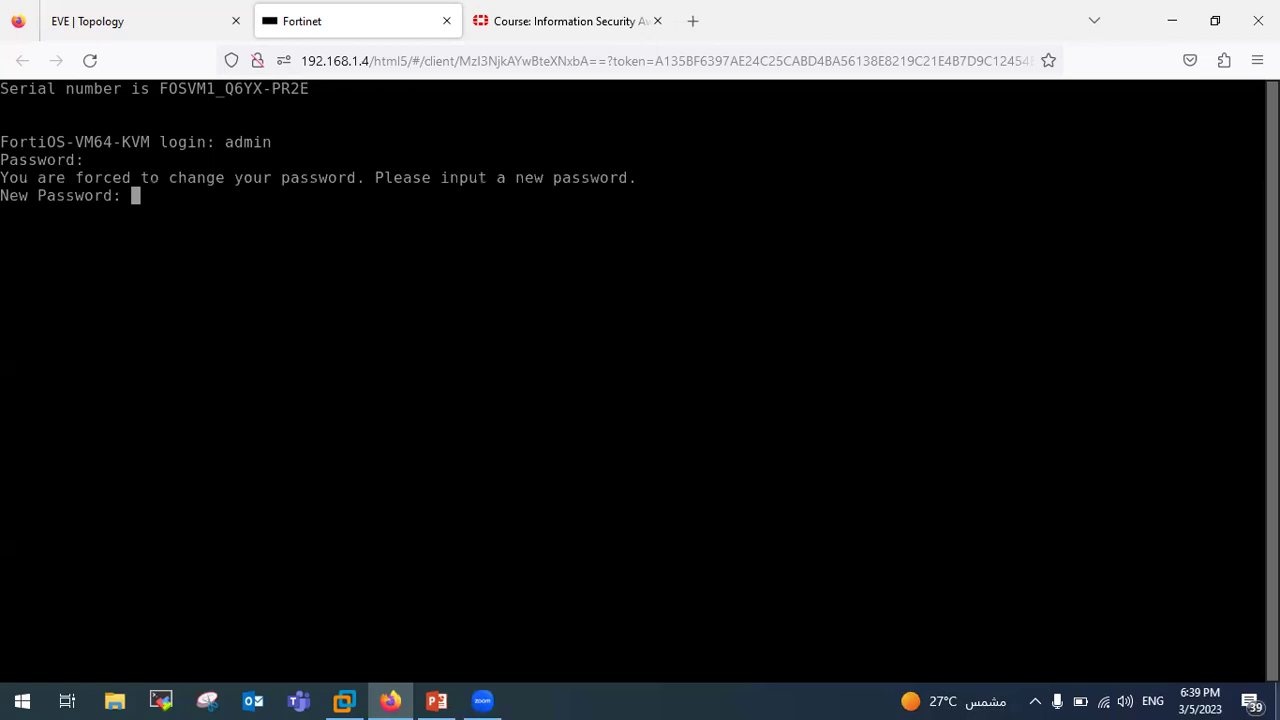
key("Return")
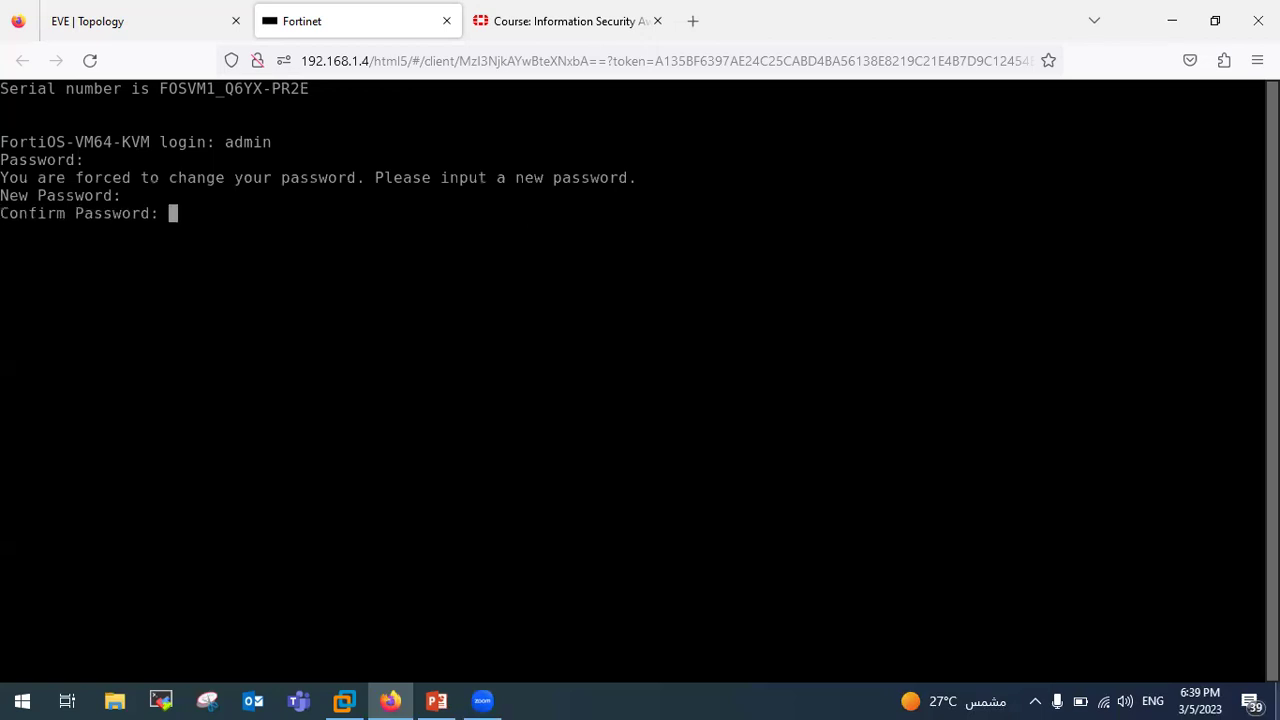
key("Return")
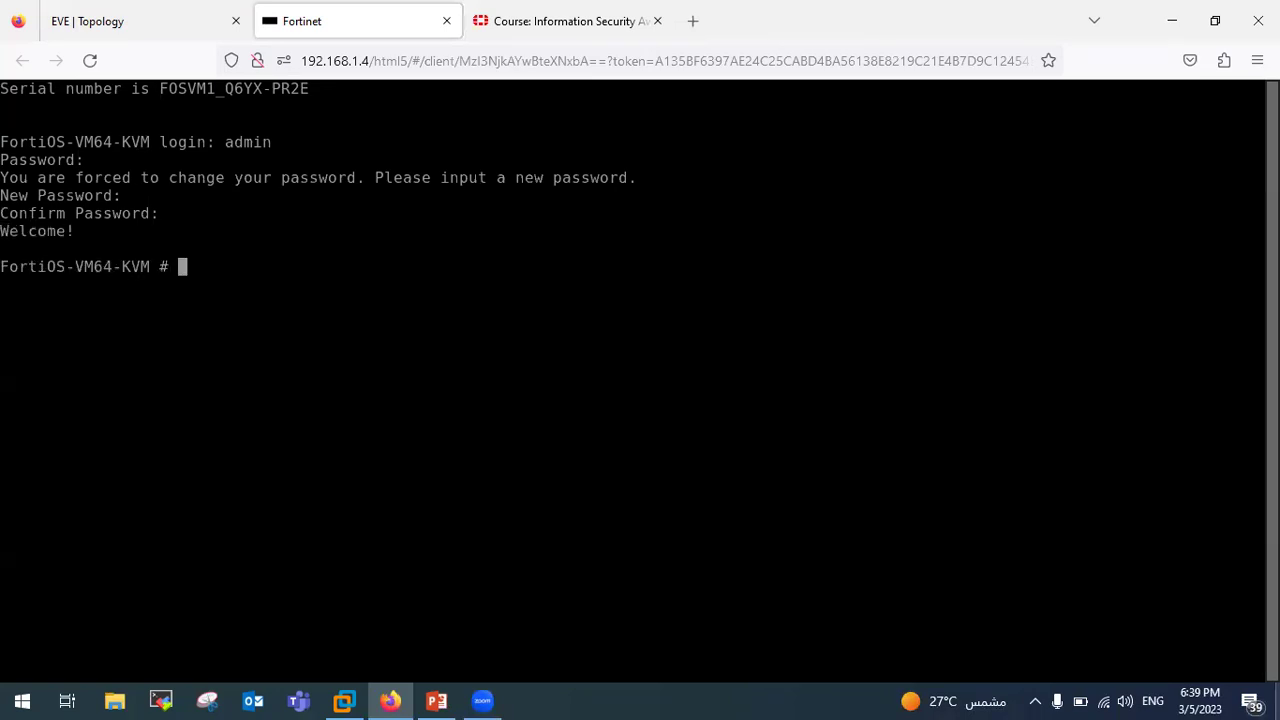
key("Return")
key("Return")
key("Return")
key("Return")
key("Return")
key("Return")
key("Return")
key("Return")
key("Return")
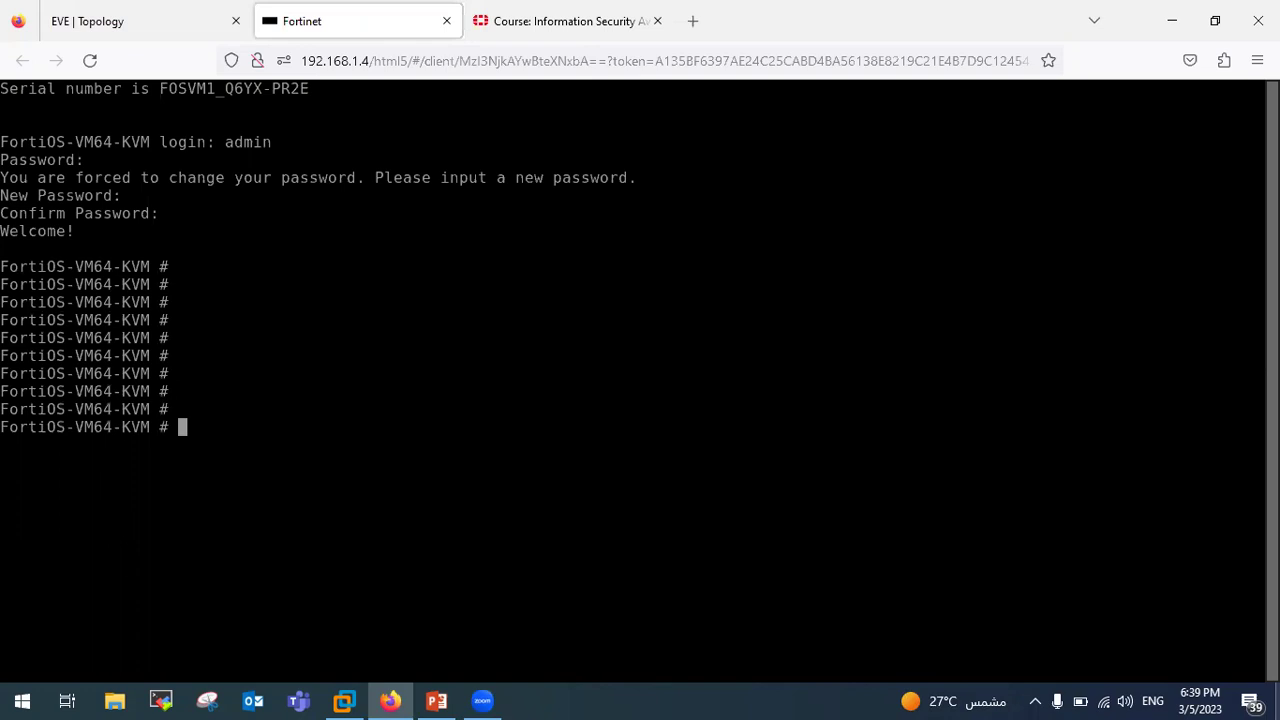
- Return to the EVE | Topology tab and move the Orange cloud slightly up and left
left_click(129, 21)
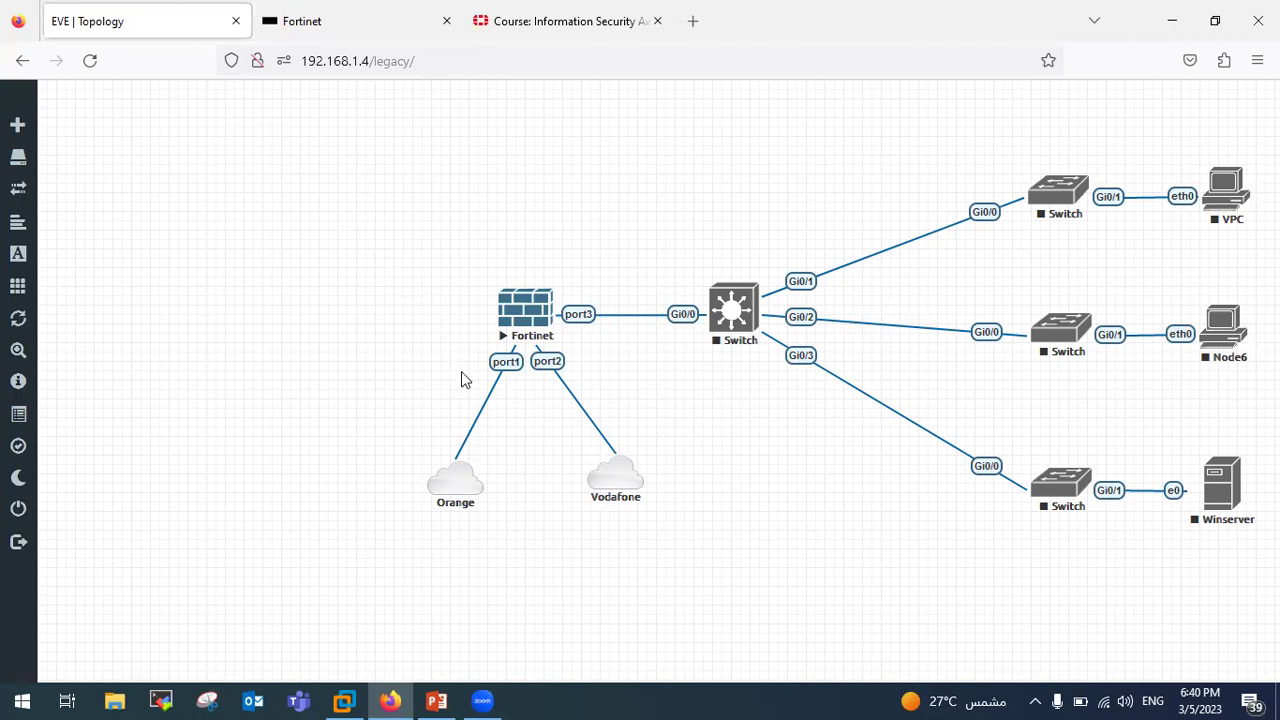
mouse_move(471, 474)
left_click_drag(453, 490, 448, 492)
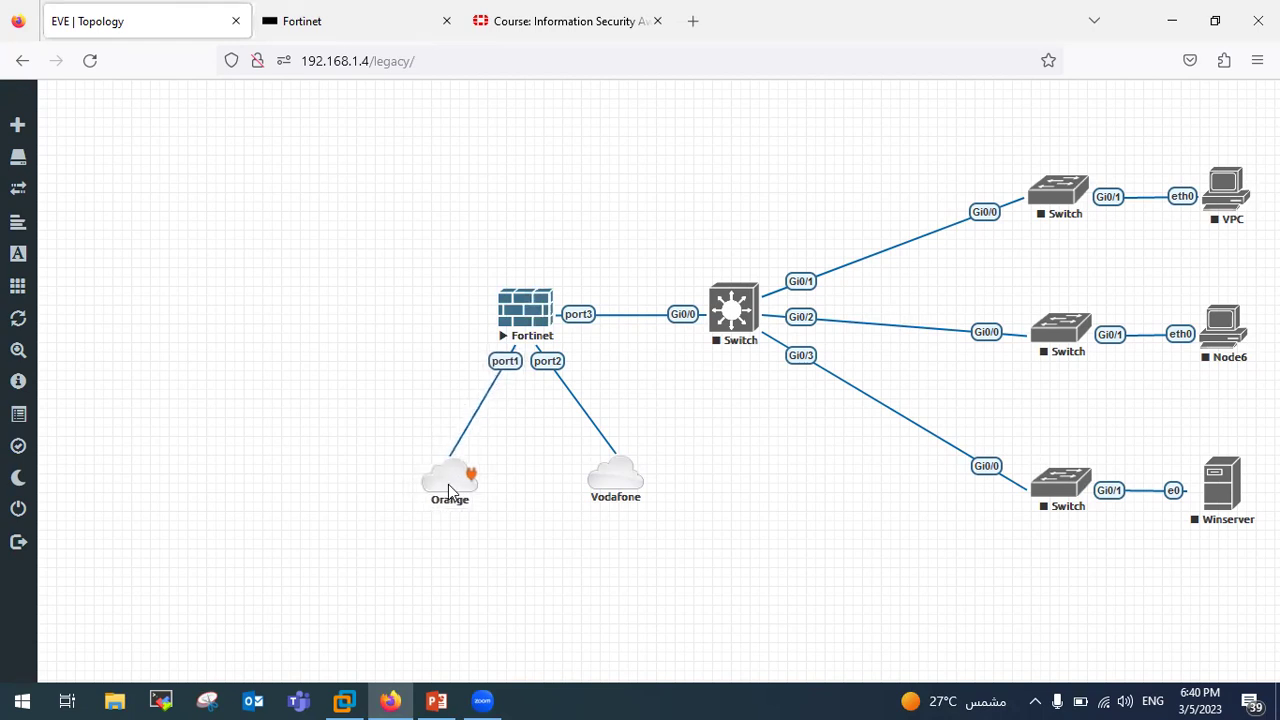
left_click_drag(448, 492, 444, 490)
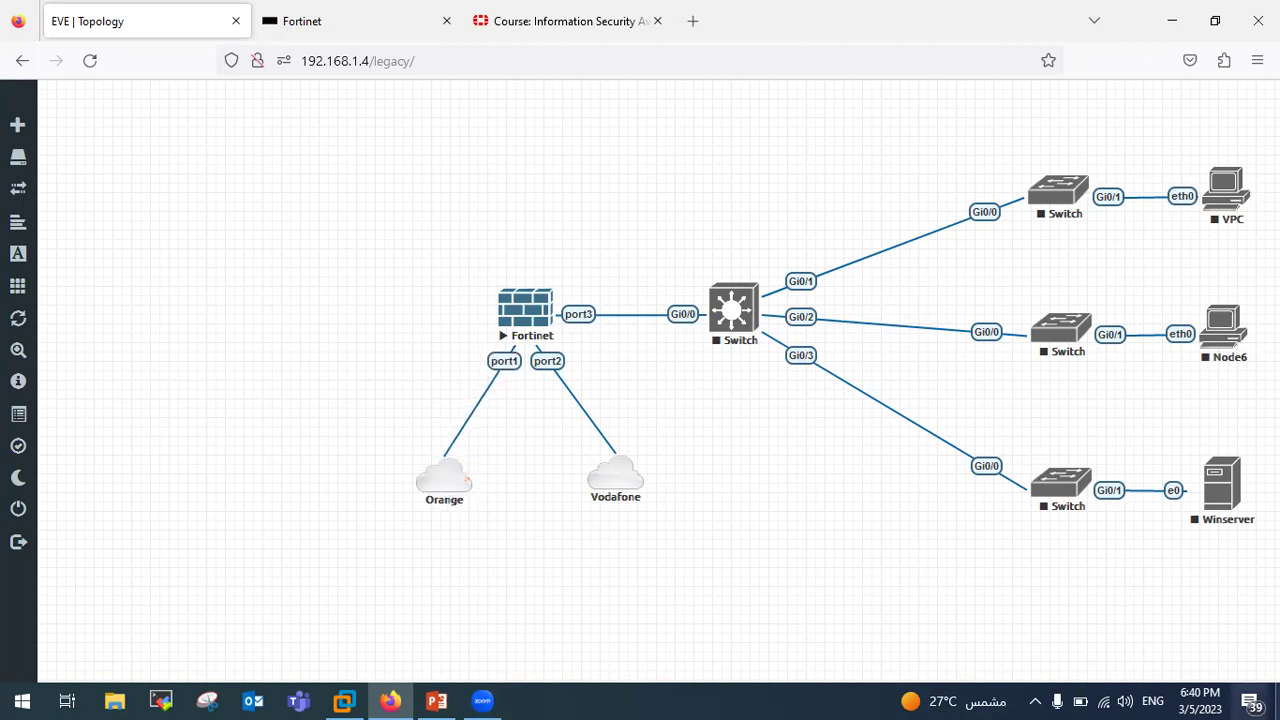
right_click(1103, 701)
left_click(998, 648)
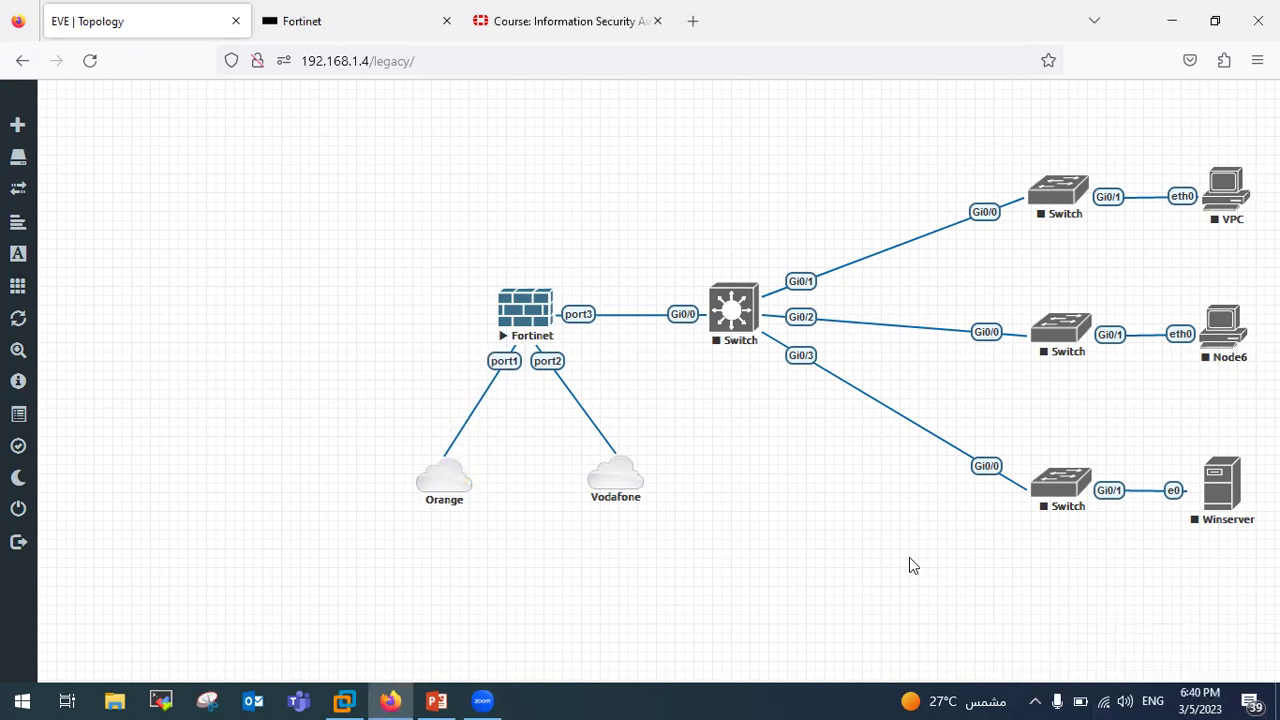
key("super+r")
key("Return")
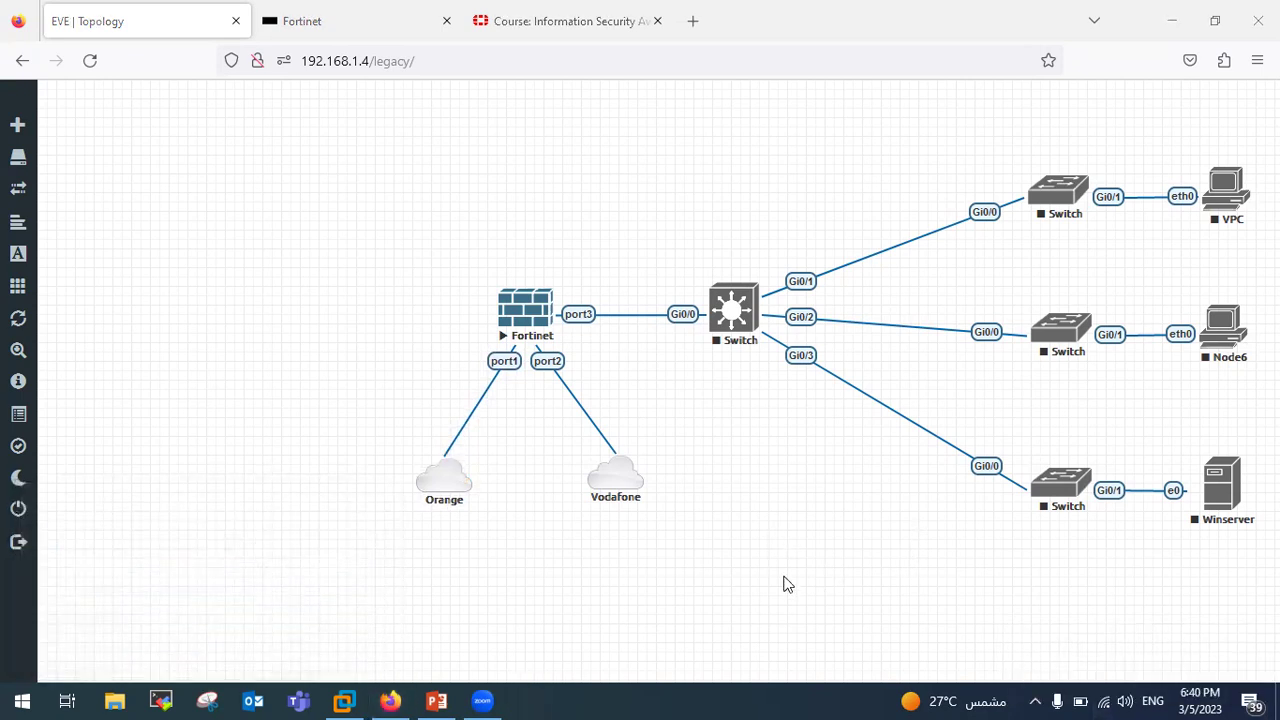
type("ipconfig")
key("Return")
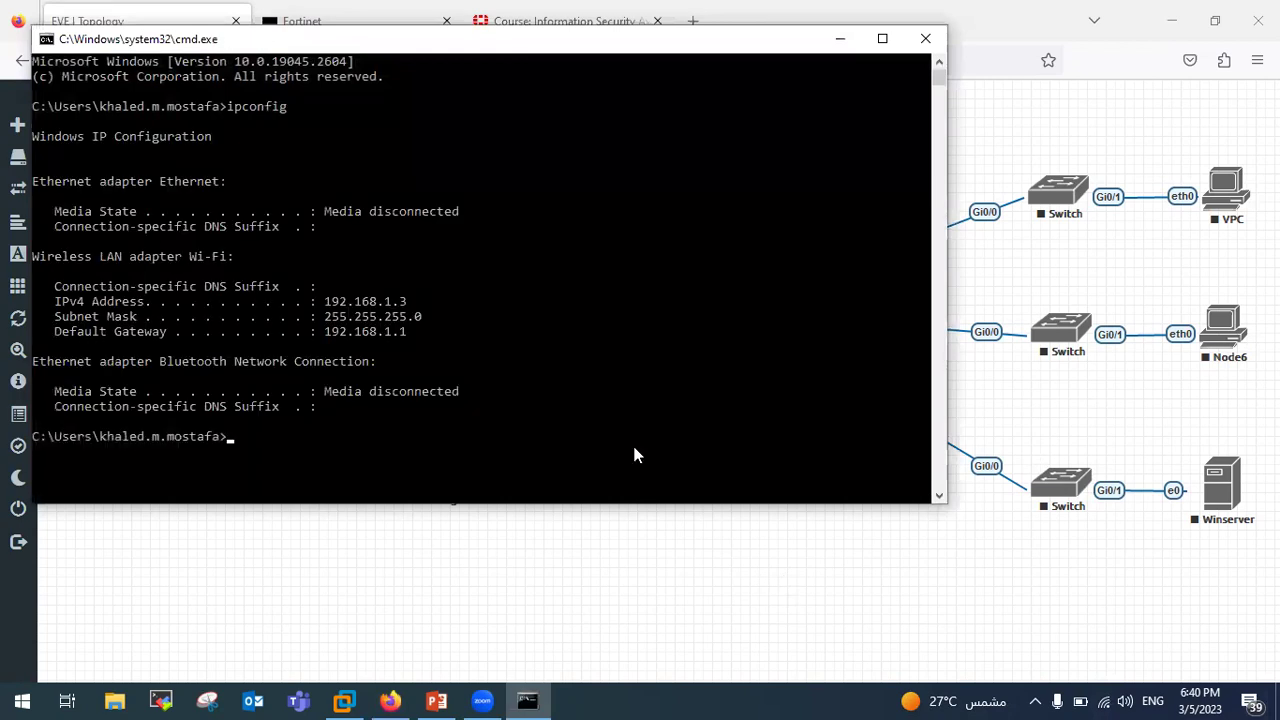
left_click_drag(316, 303, 40, 301)
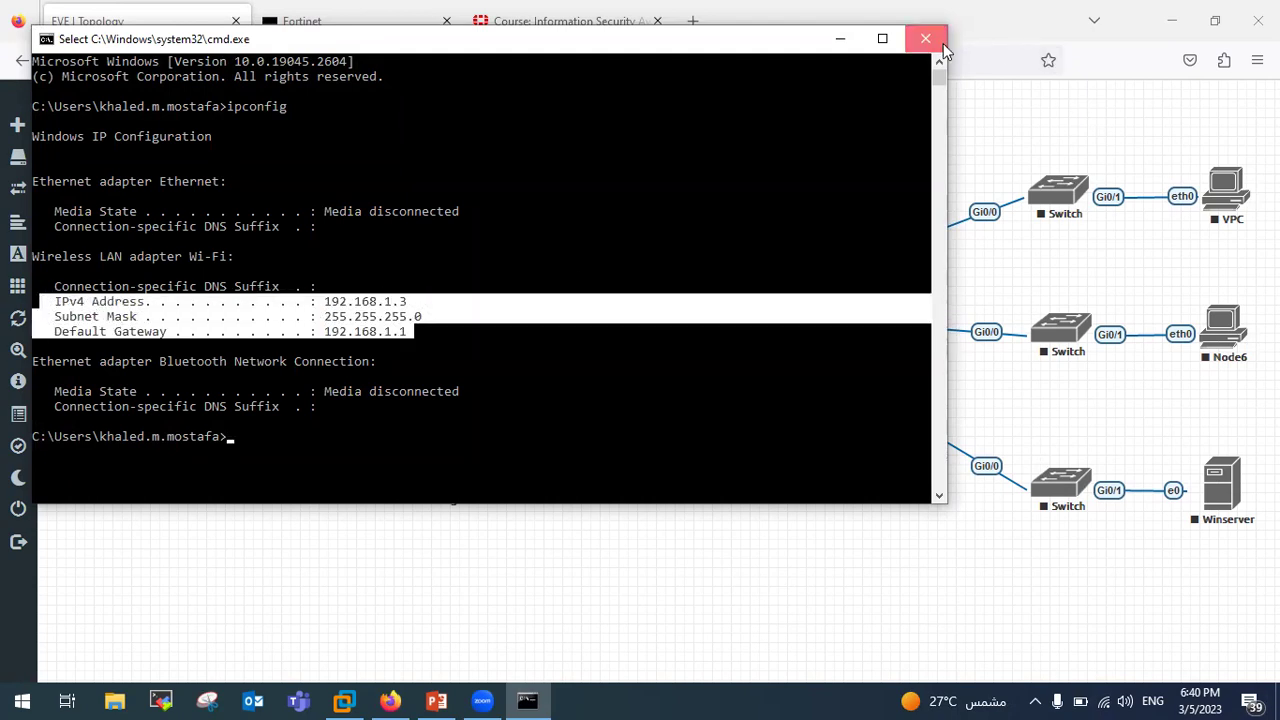
left_click(925, 39)
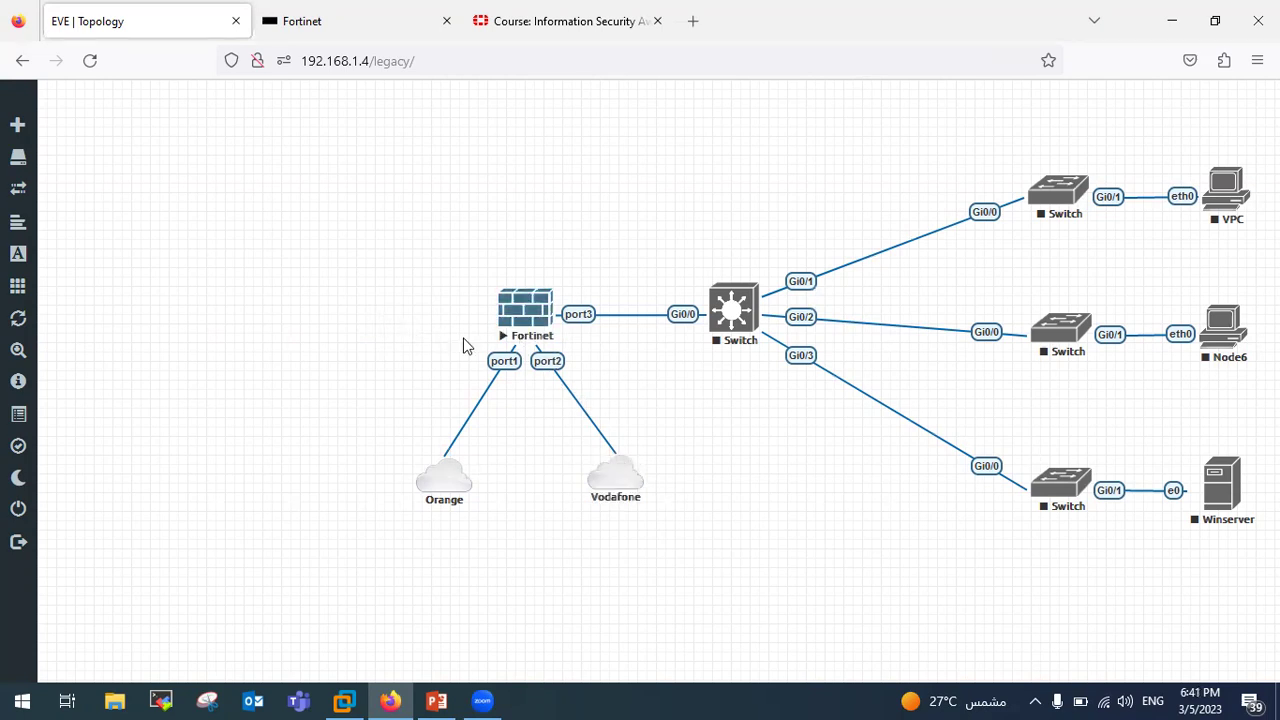
- Click the Fortinet node to reopen its console at the FortiOS-VM64-KVM # prompt
mouse_move(622, 491)
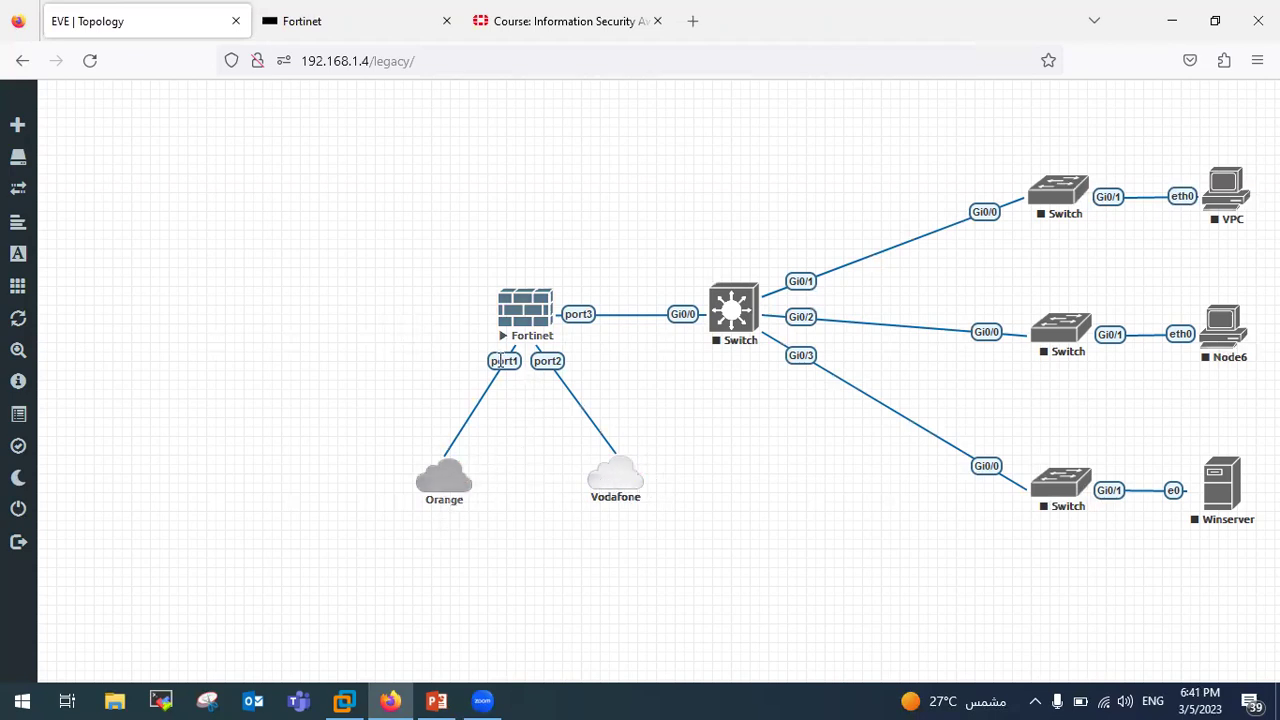
mouse_move(430, 490)
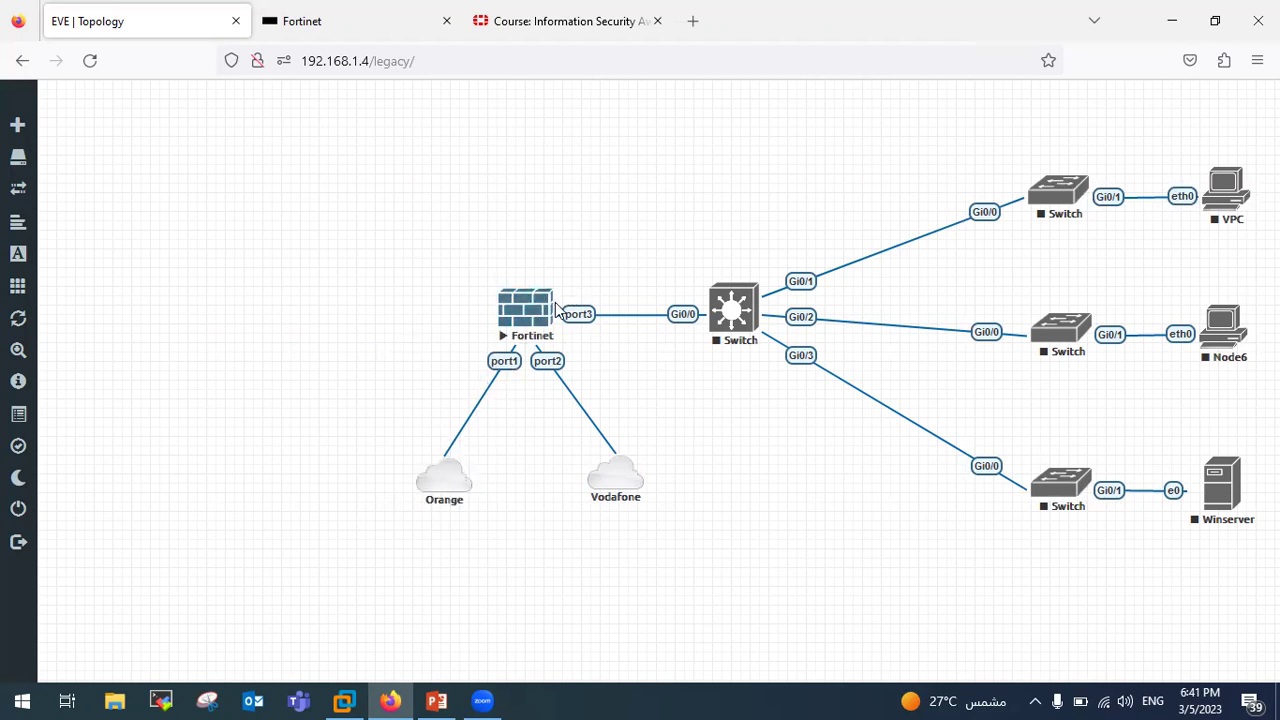
left_click(546, 314)
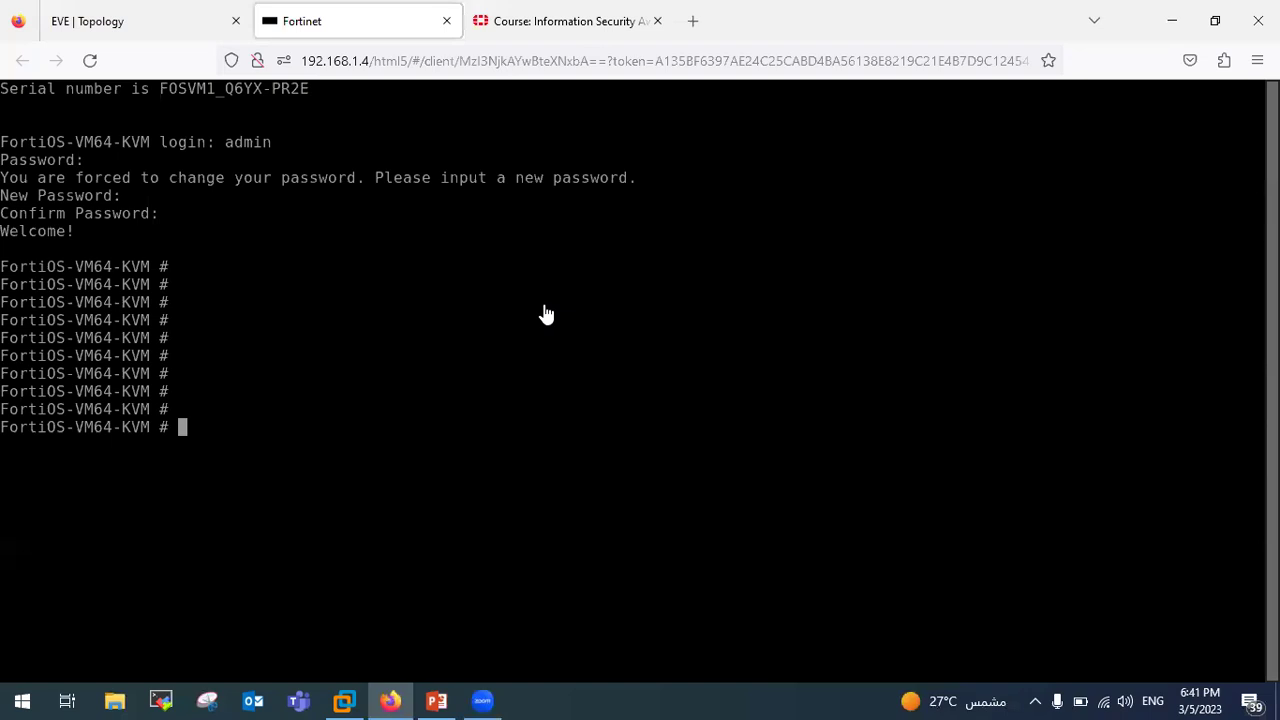
- Enter config system interface, edit port1, and show its current settings
key("Return")
key("Return")
key("Return")
type("config system interface")
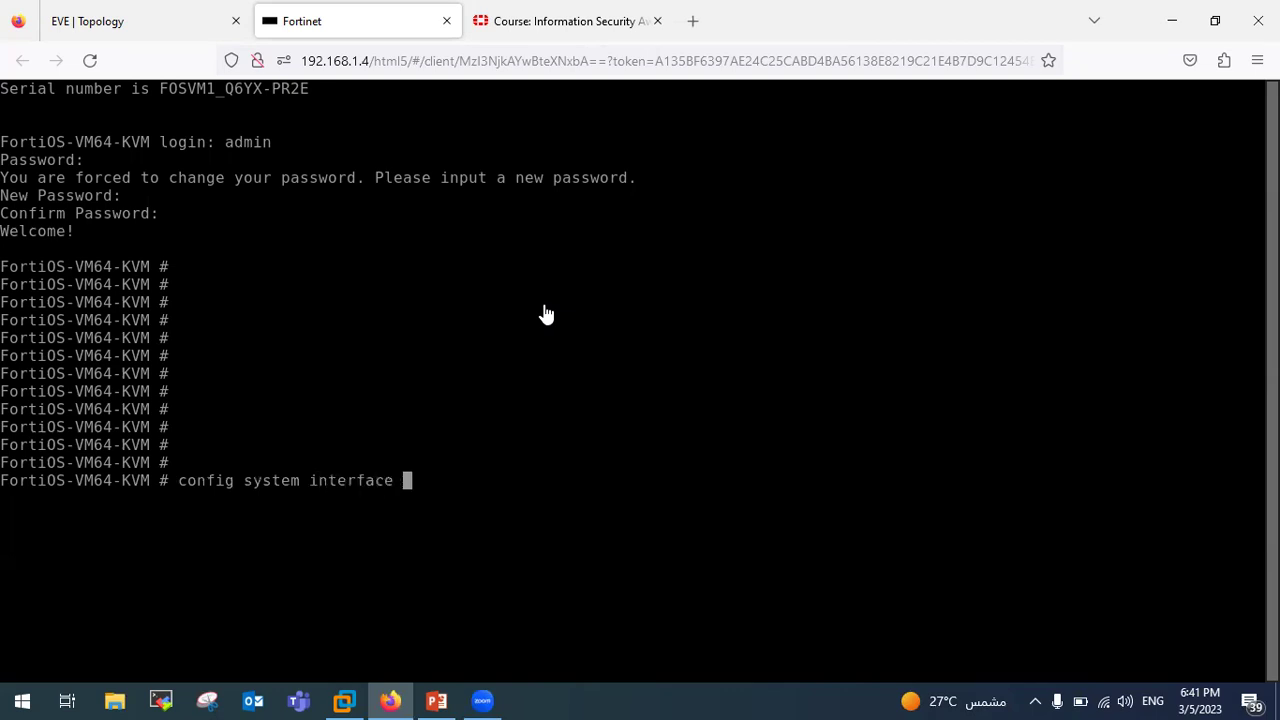
key("Return")
type("edit port1")
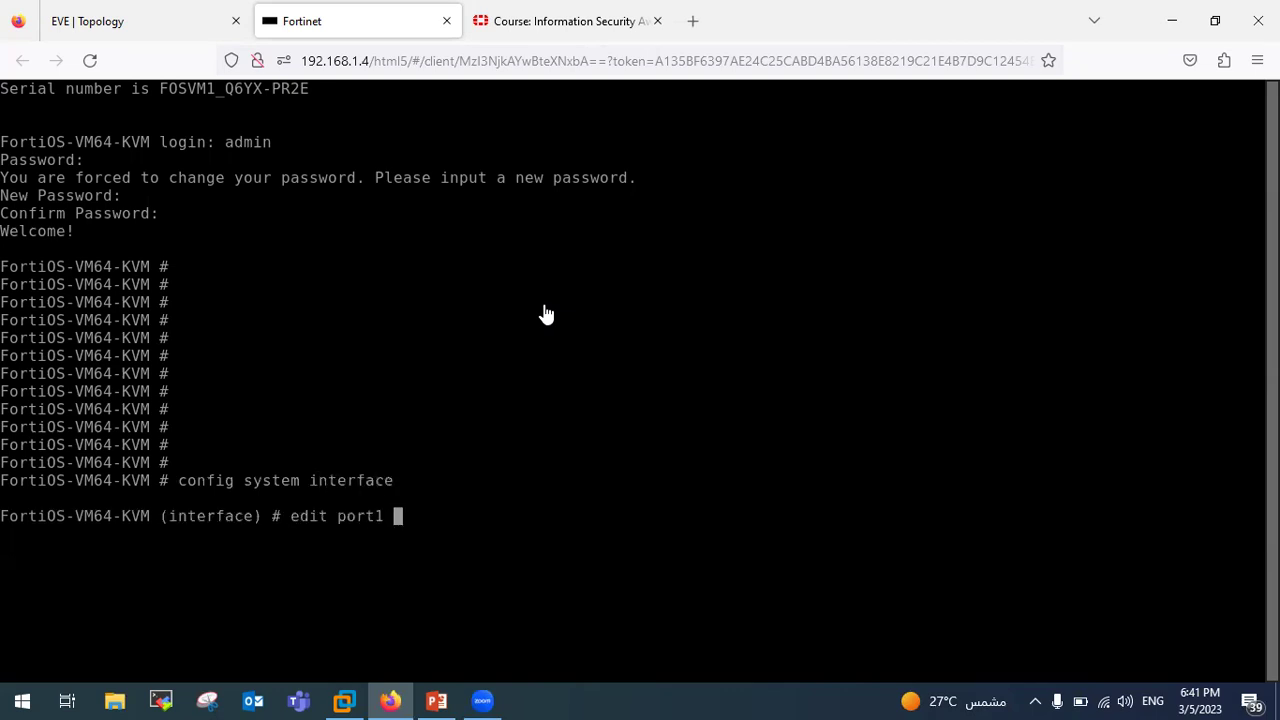
key("Return")
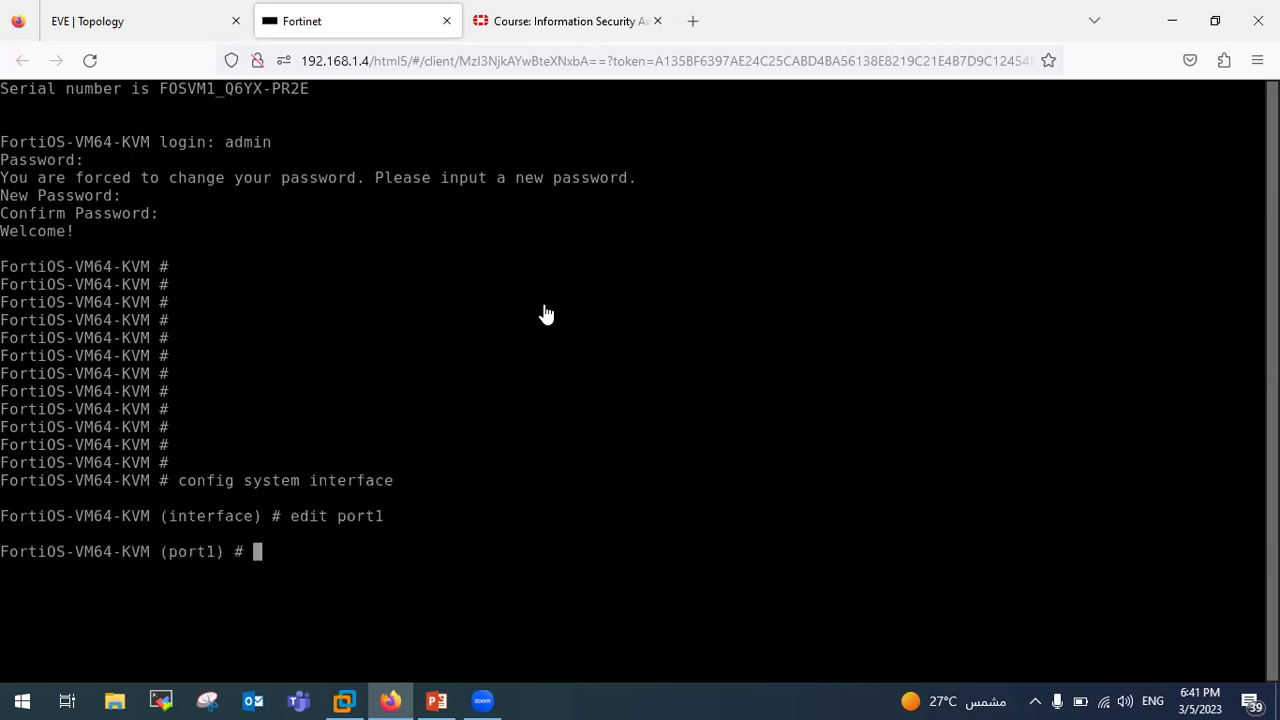
left_click(130, 21)
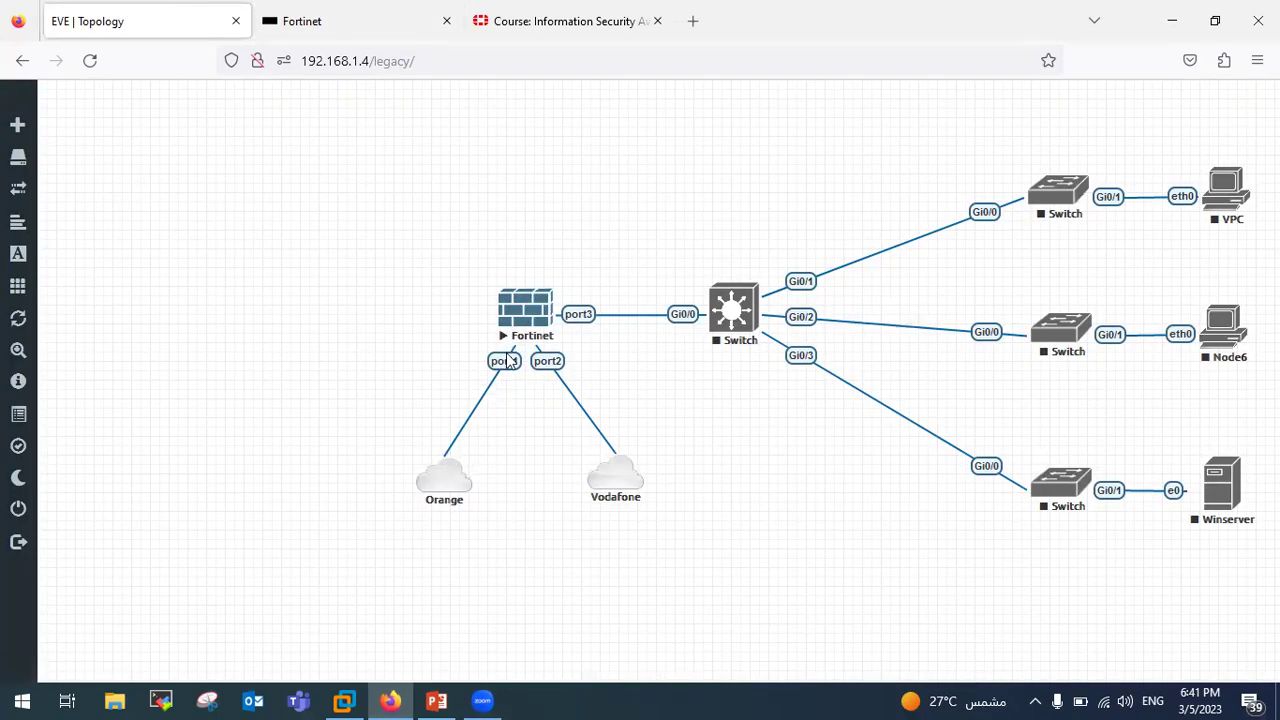
left_click(377, 32)
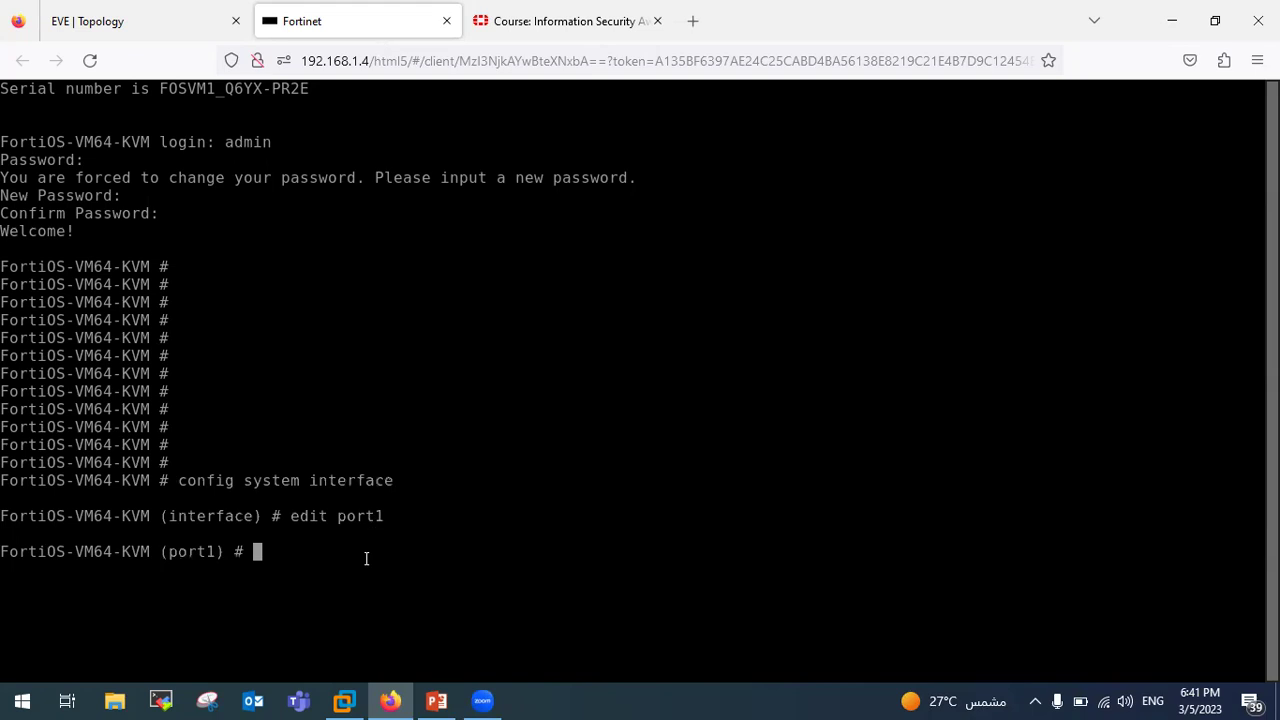
type("show")
key("Return")
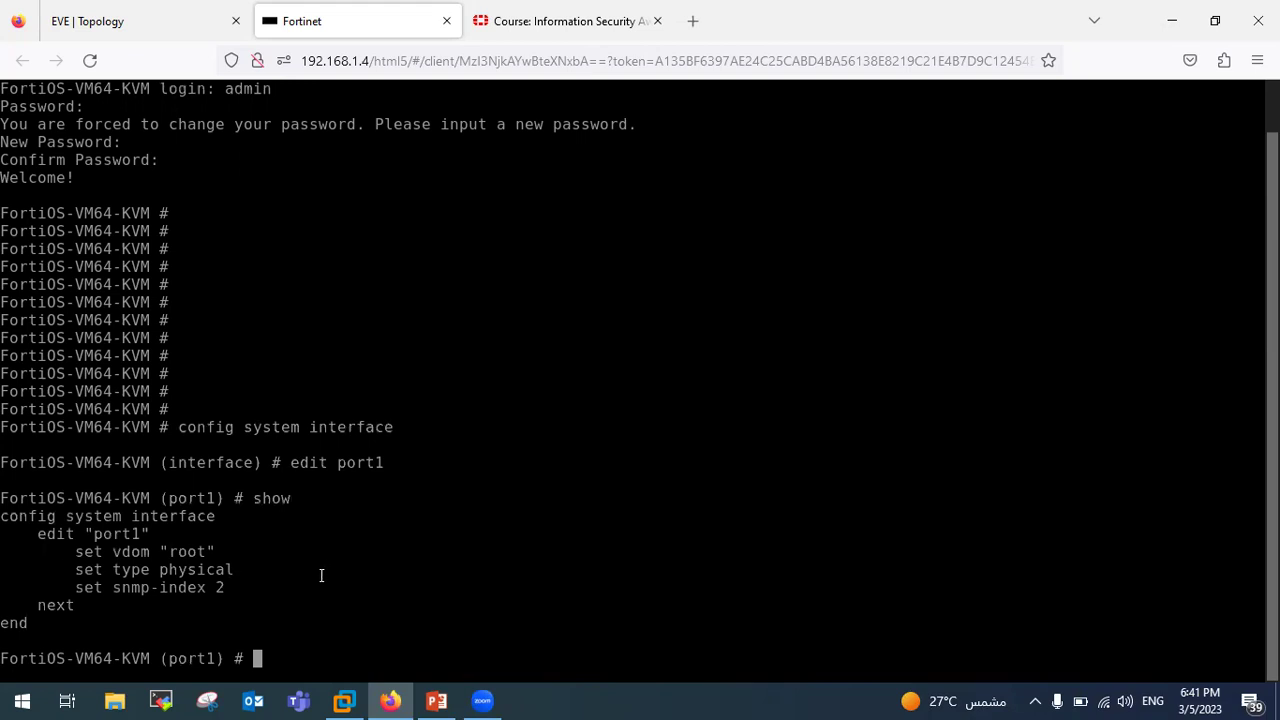
- Set port1 to static mode with IP 192.168.1.99 255.255.255.0
type("set mode")
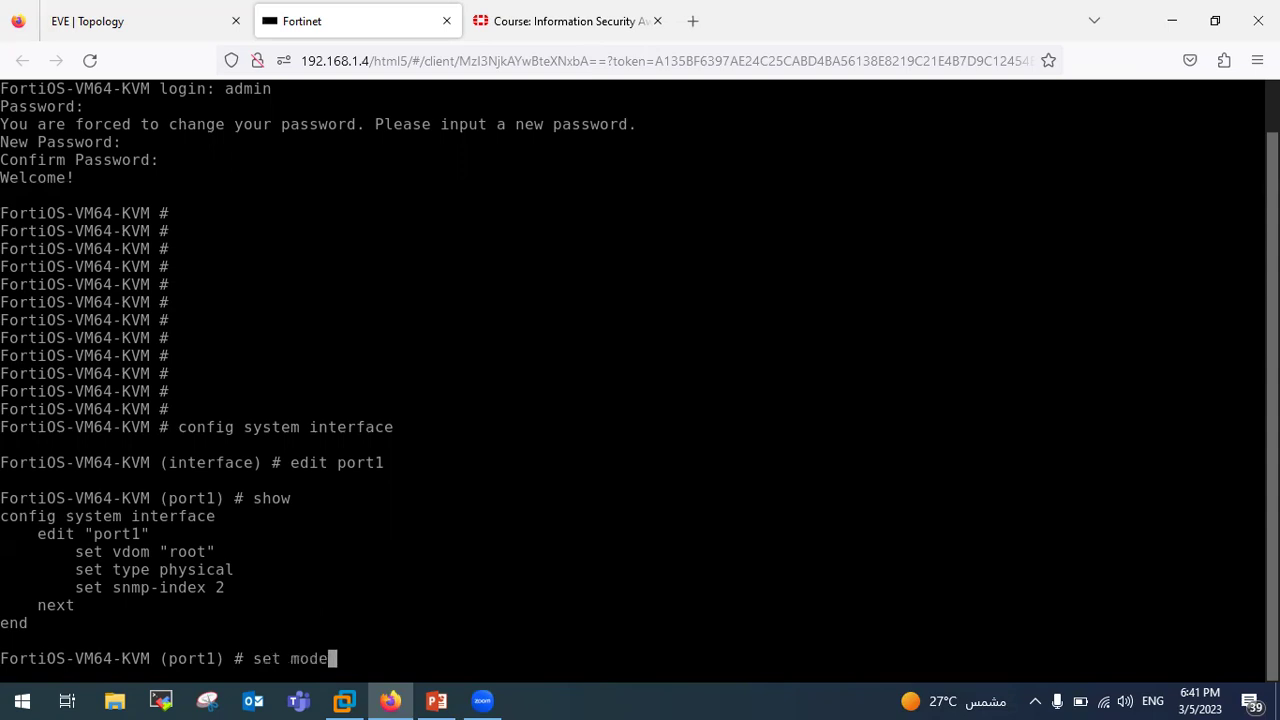
type(" static")
key("Return")
type("set")
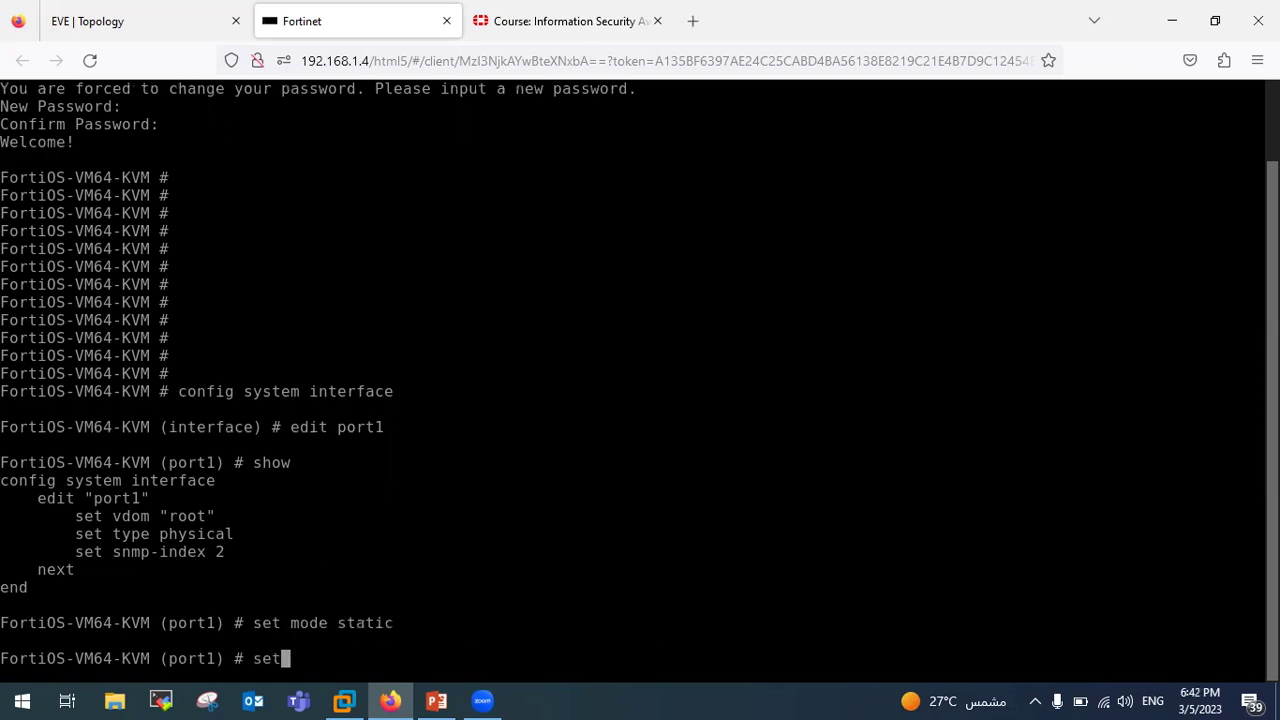
type(" ip 192.168.1.99")
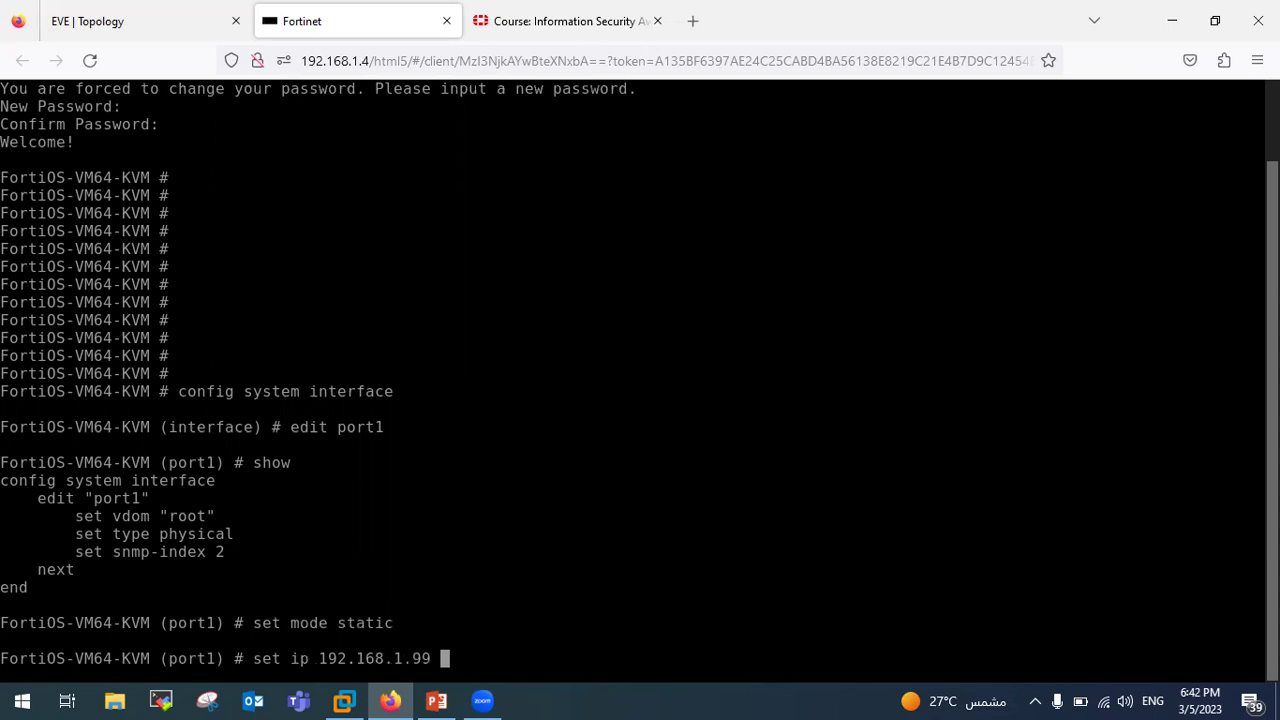
type("255.255.255.0\\")
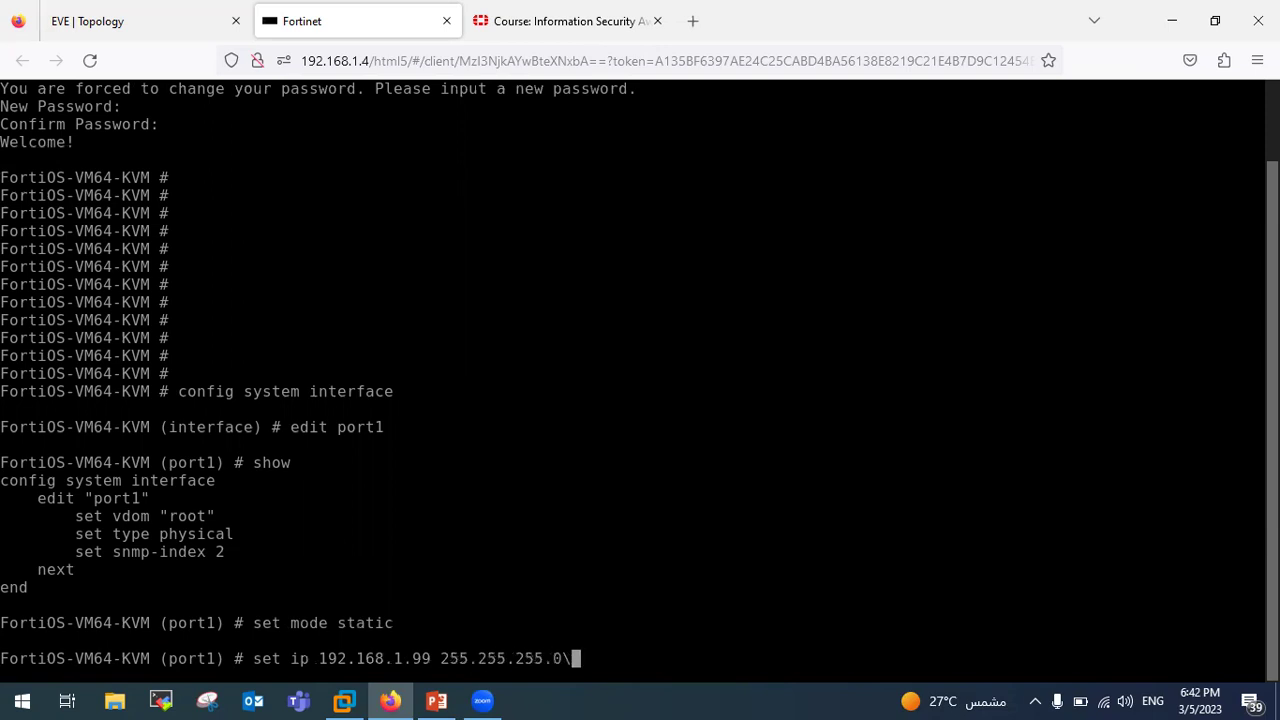
key("Return")
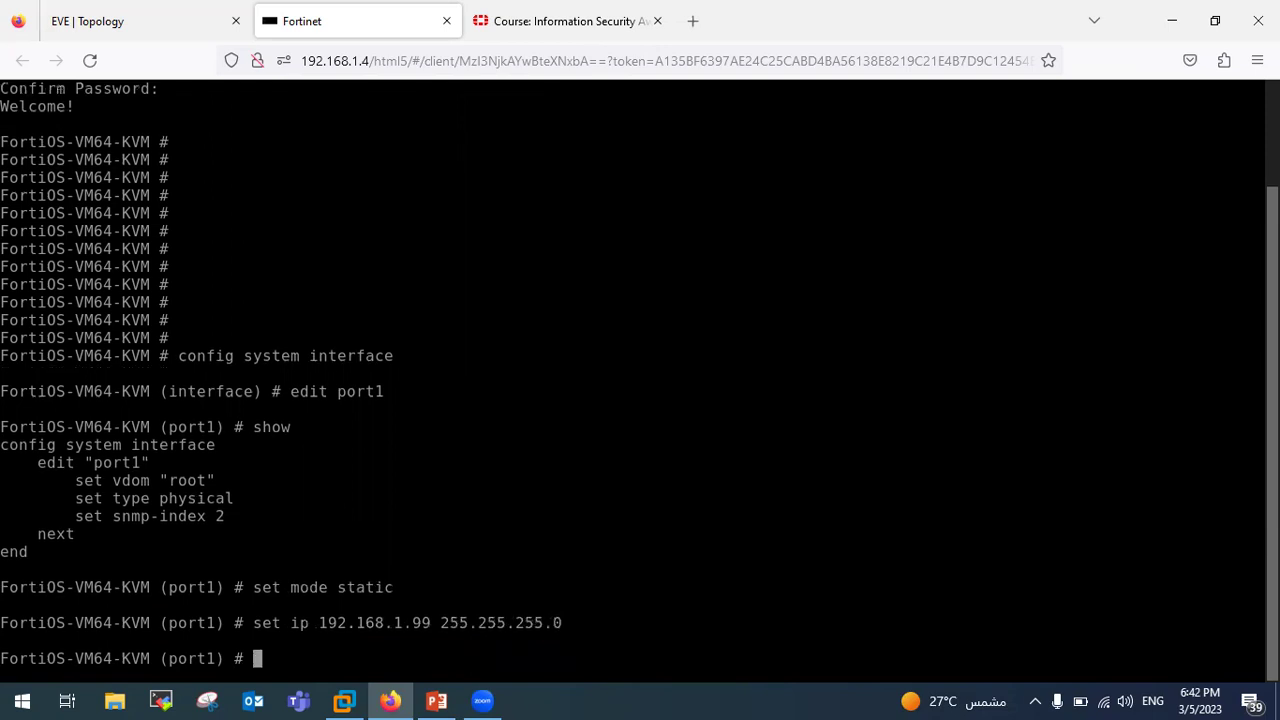
key("super+r")
- Run 'ping 192.168.1.99 -t' in Command Prompt, then type end in the FortiOS console
key("Return")
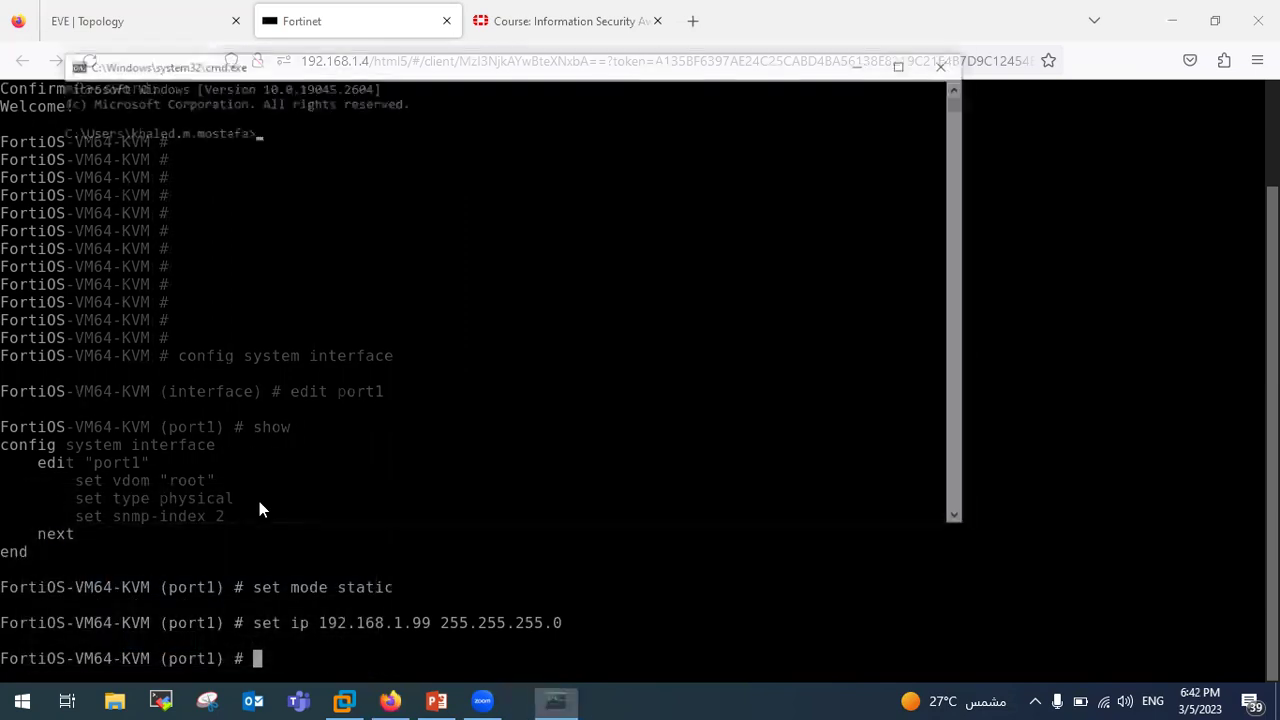
left_click_drag(377, 63, 695, 105)
type("ping")
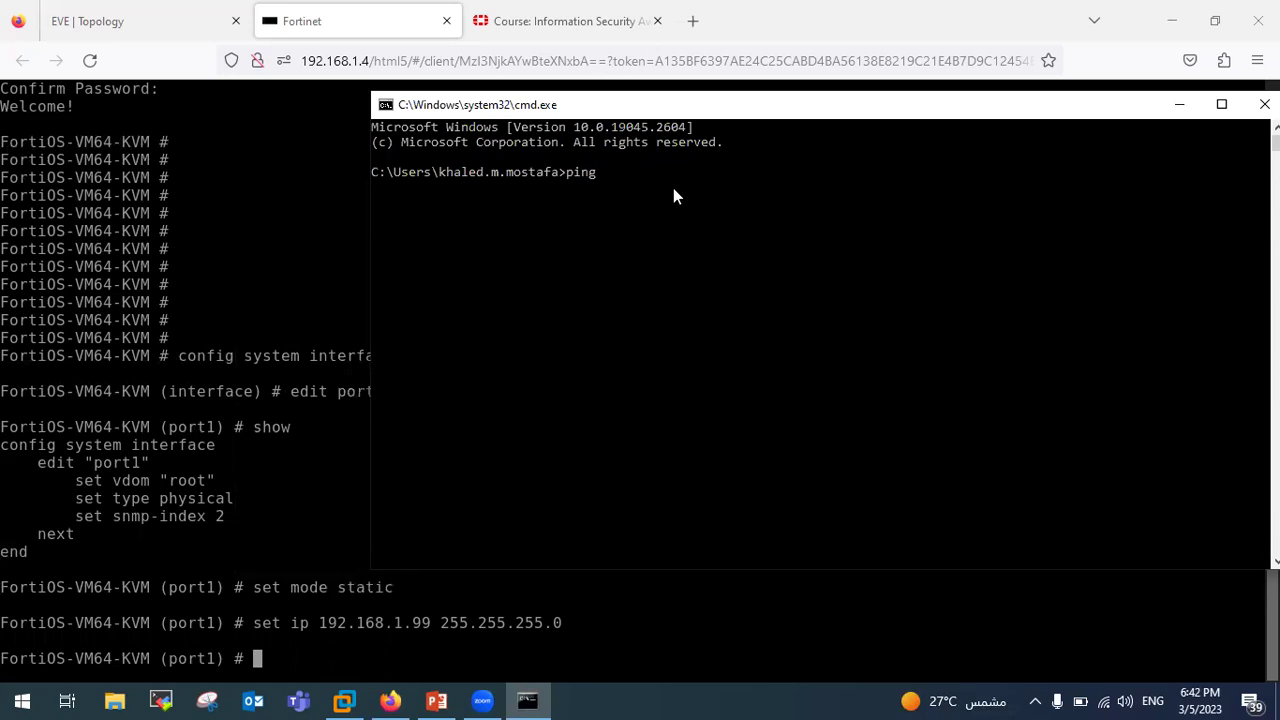
type(" 192.168.1.99 -t")
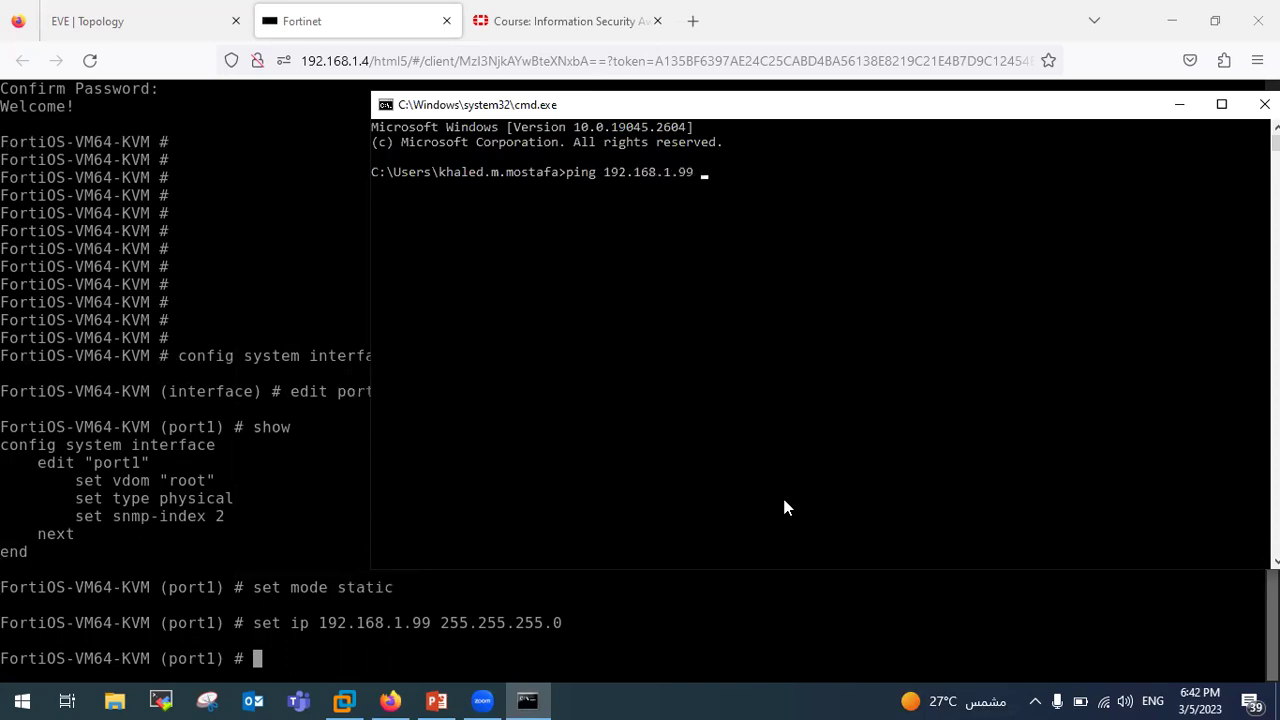
key("Return")
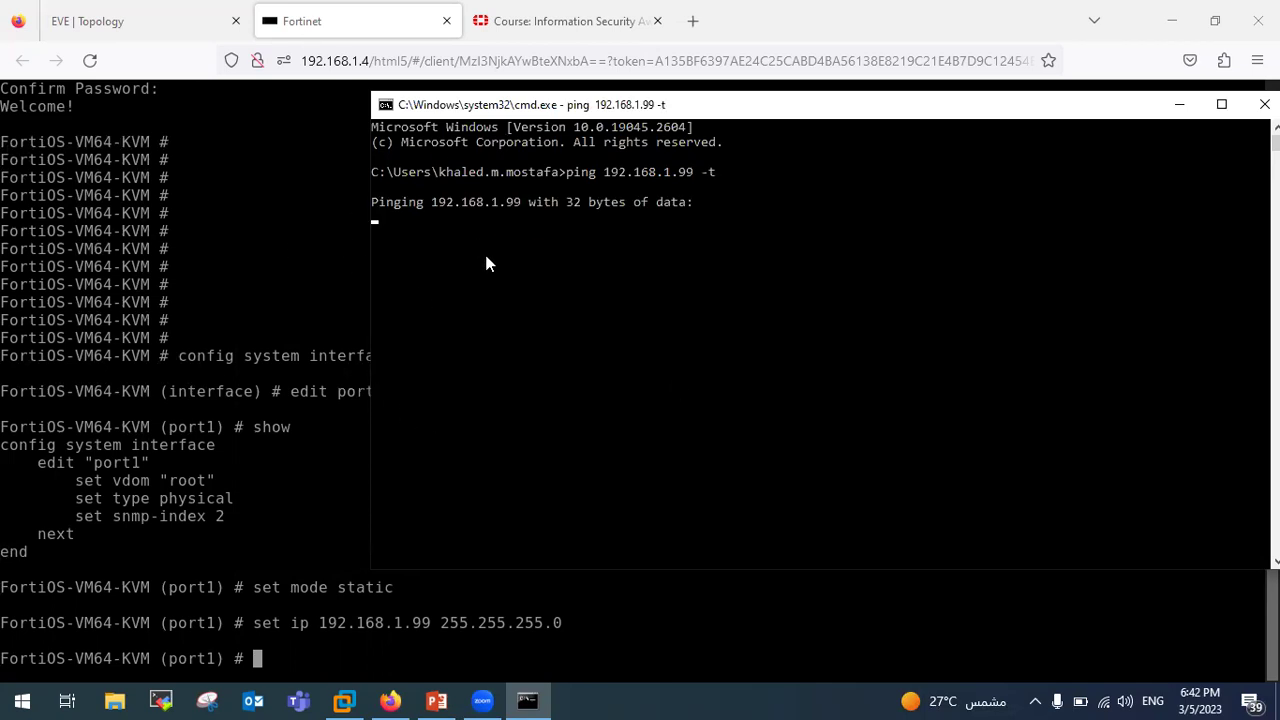
left_click(287, 633)
type("end")
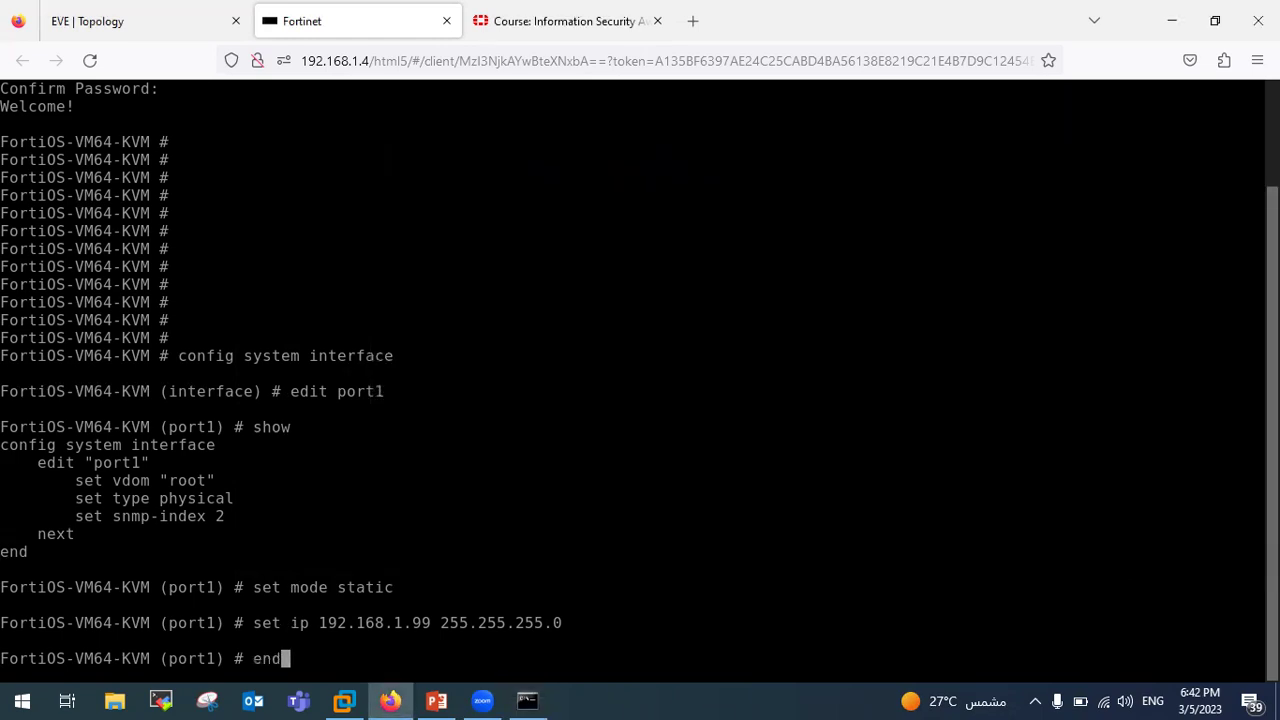
- Apply port1's settings with end and check that the ping still times out
key("Return")
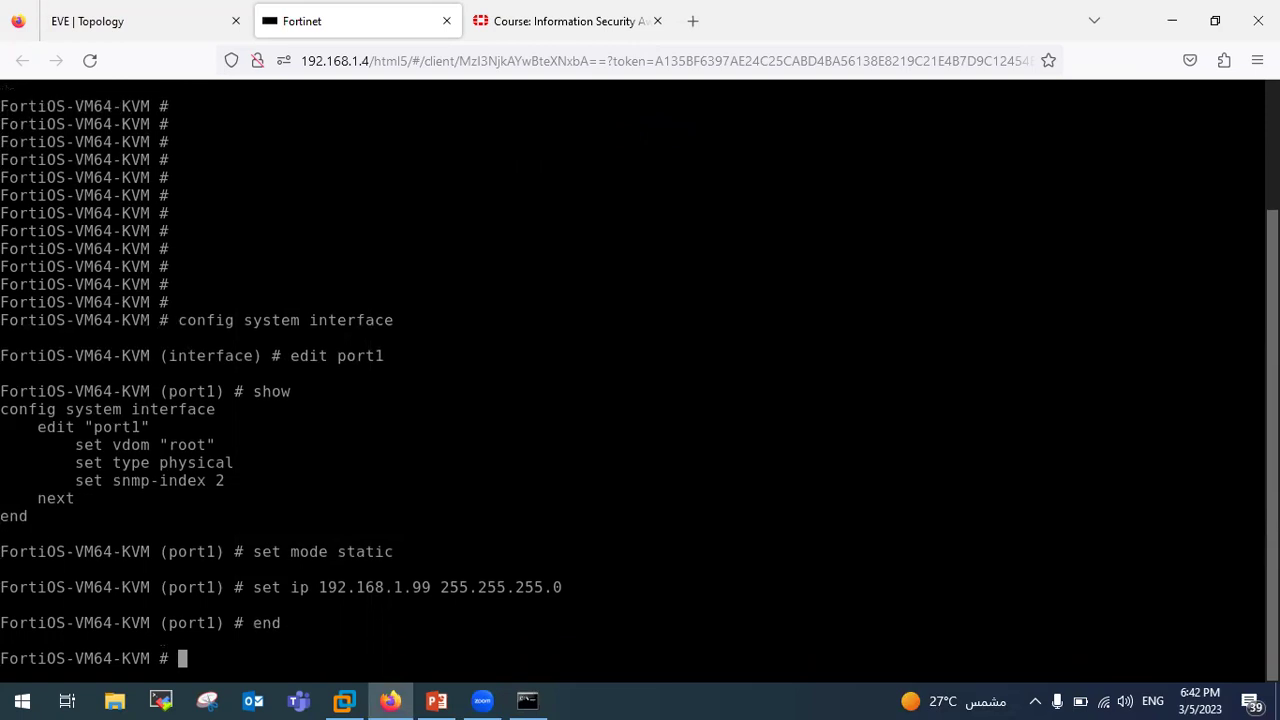
left_click(527, 700)
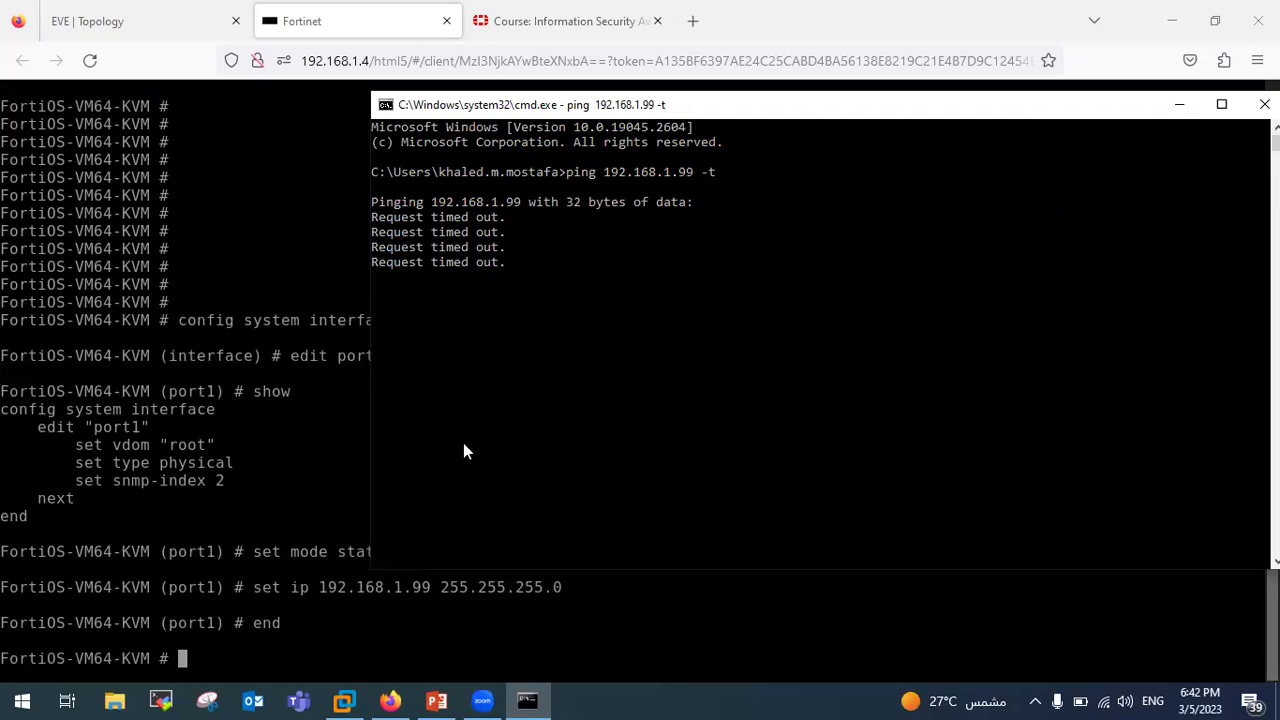
left_click(319, 609)
- Re-run config system interface, edit port1 and show to verify IP 192.168.1.99 255.255.255.0
type("config p")
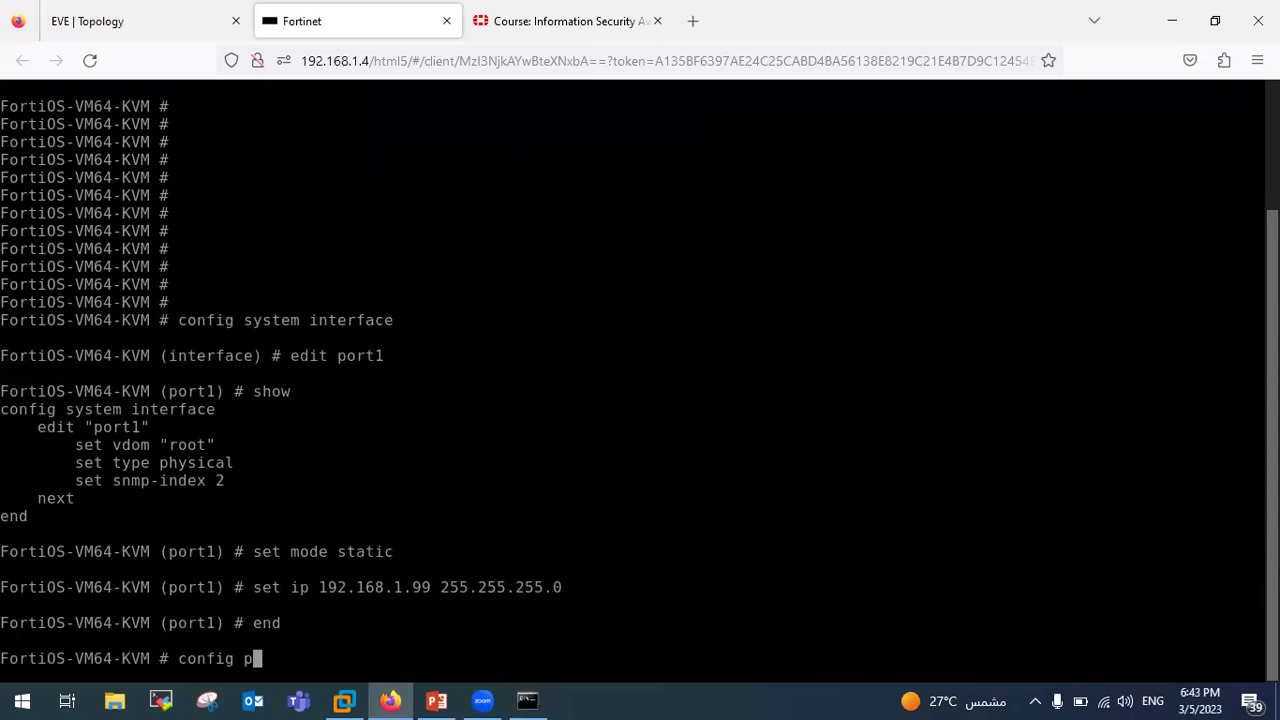
key("BackSpace")
type("system interface")
key("Return")
type("edit port1")
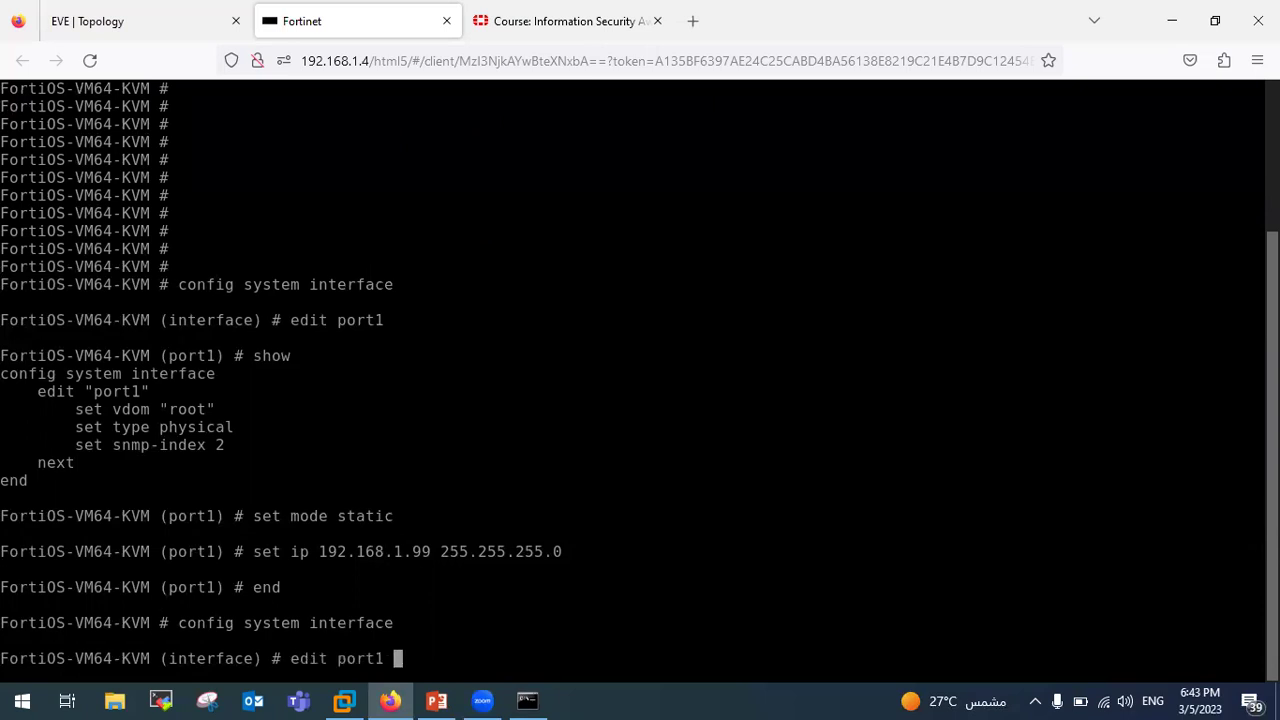
key("Return")
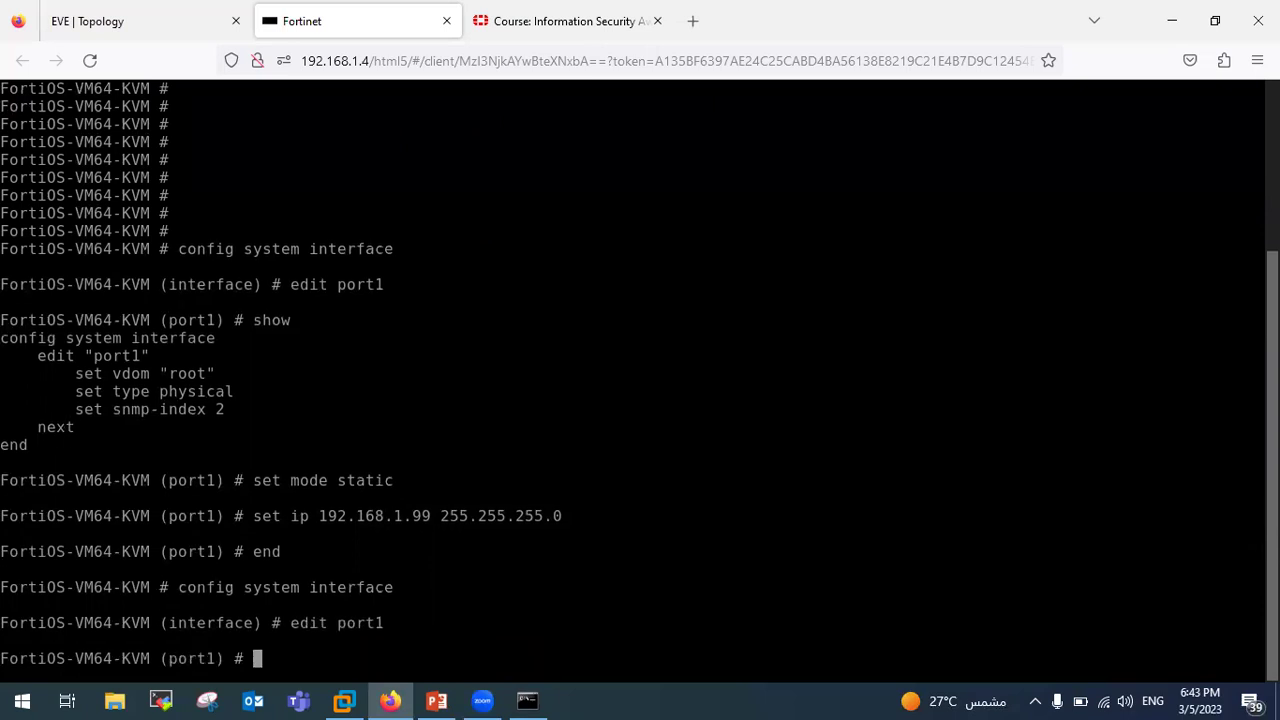
type("show")
key("Return")
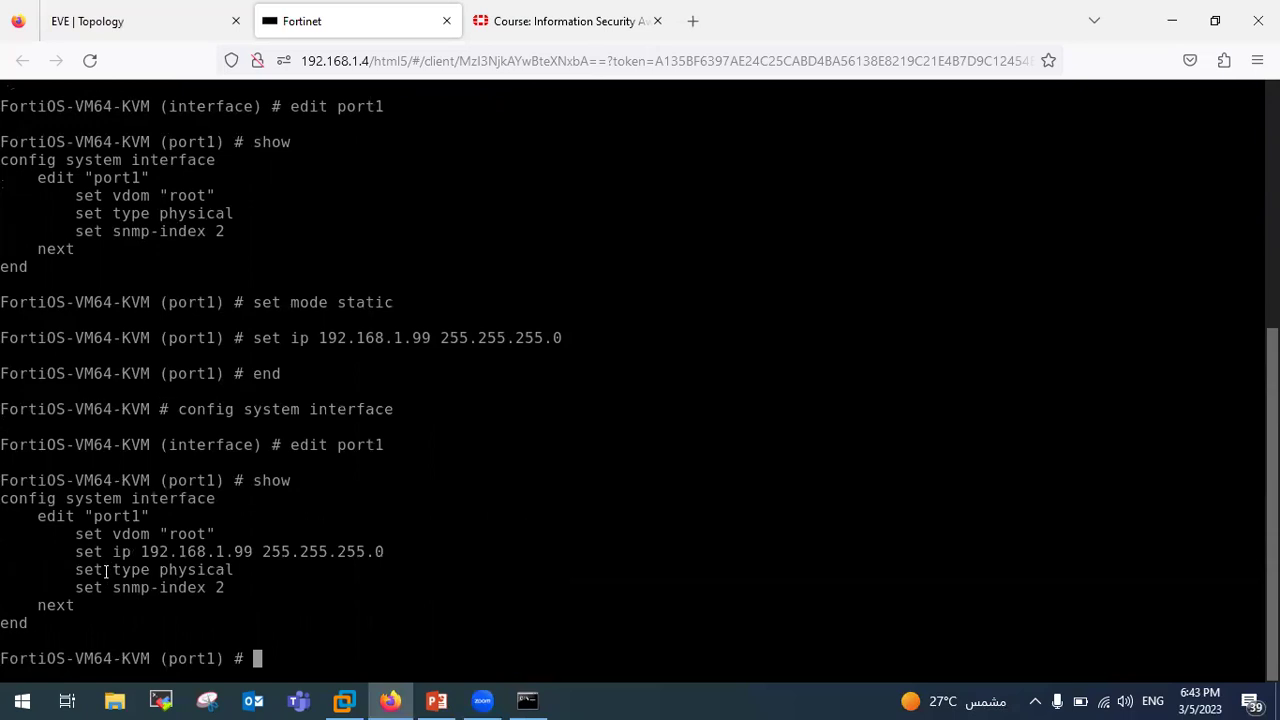
left_click(522, 695)
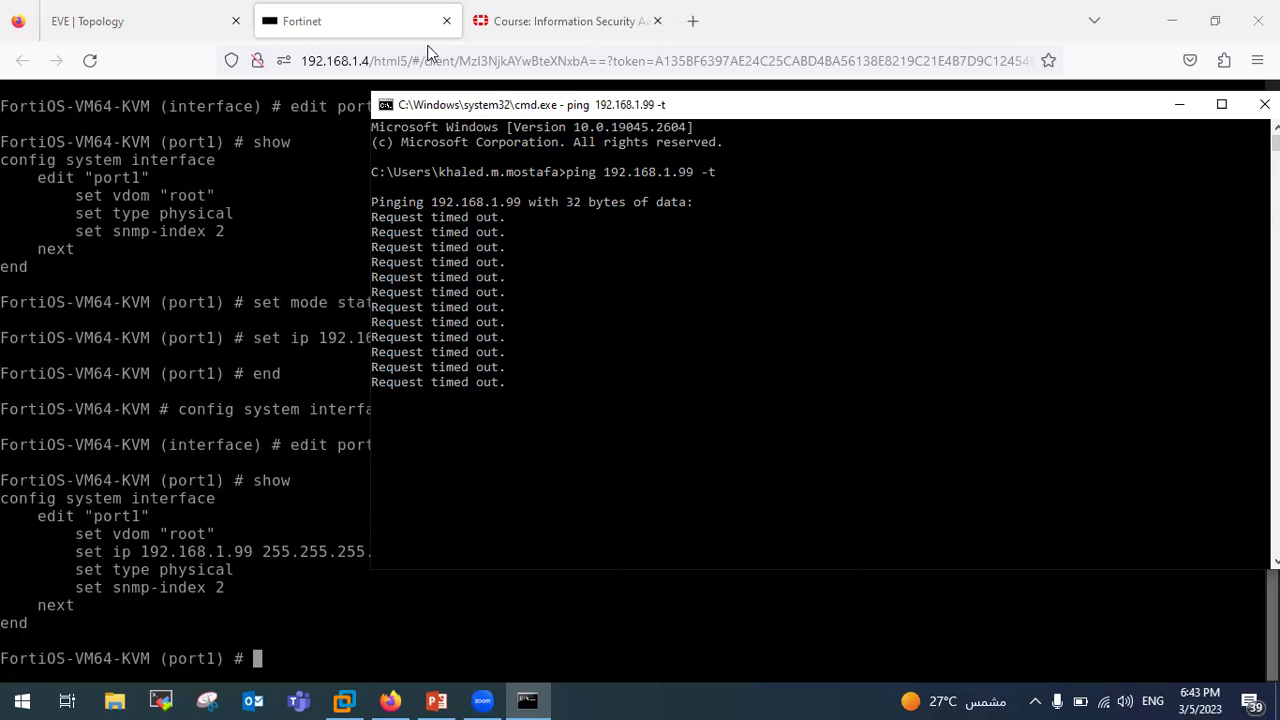
- Check the cmd window's still-failing ping to 192.168.1.99, then return to the FortiGate console tab
left_click(145, 21)
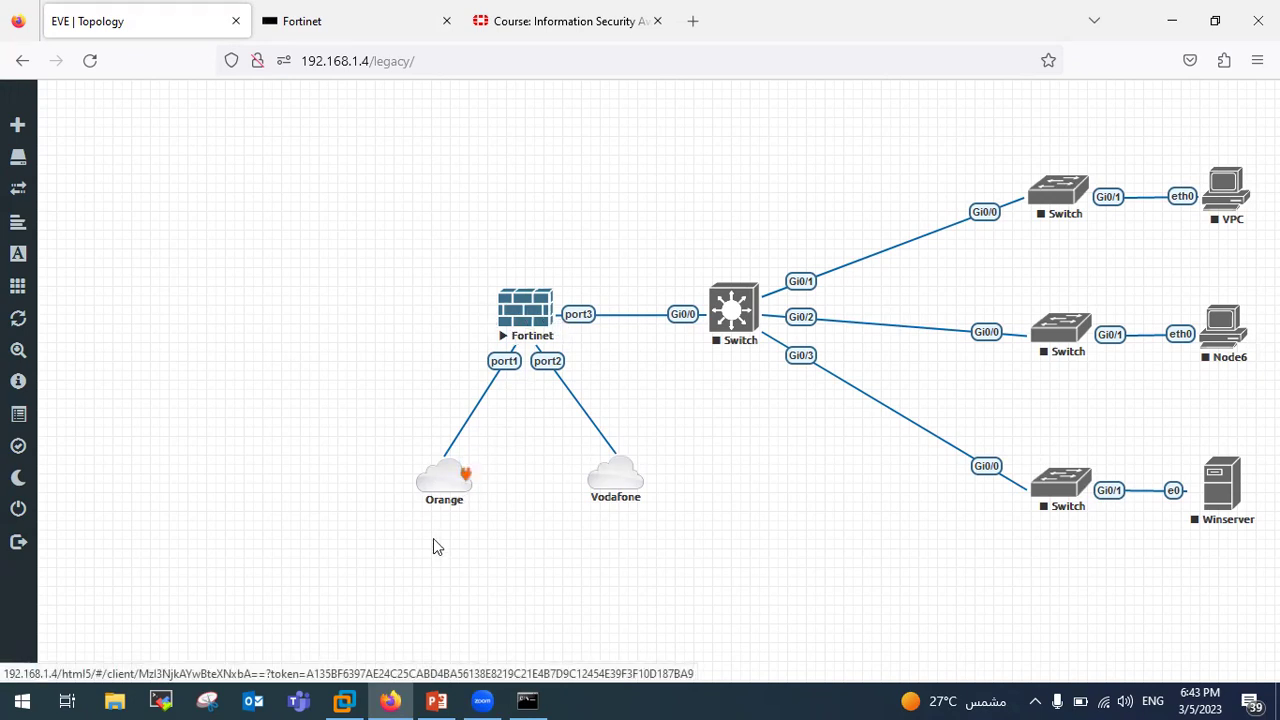
left_click(436, 700)
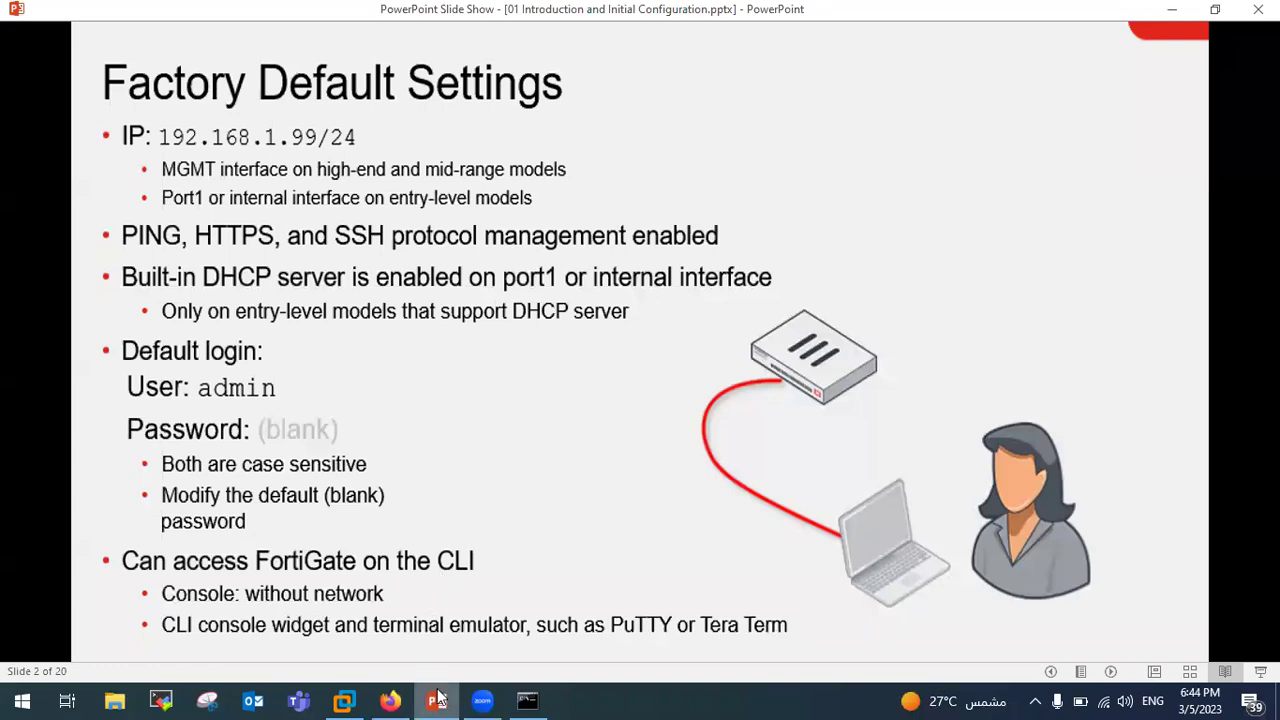
left_click(527, 700)
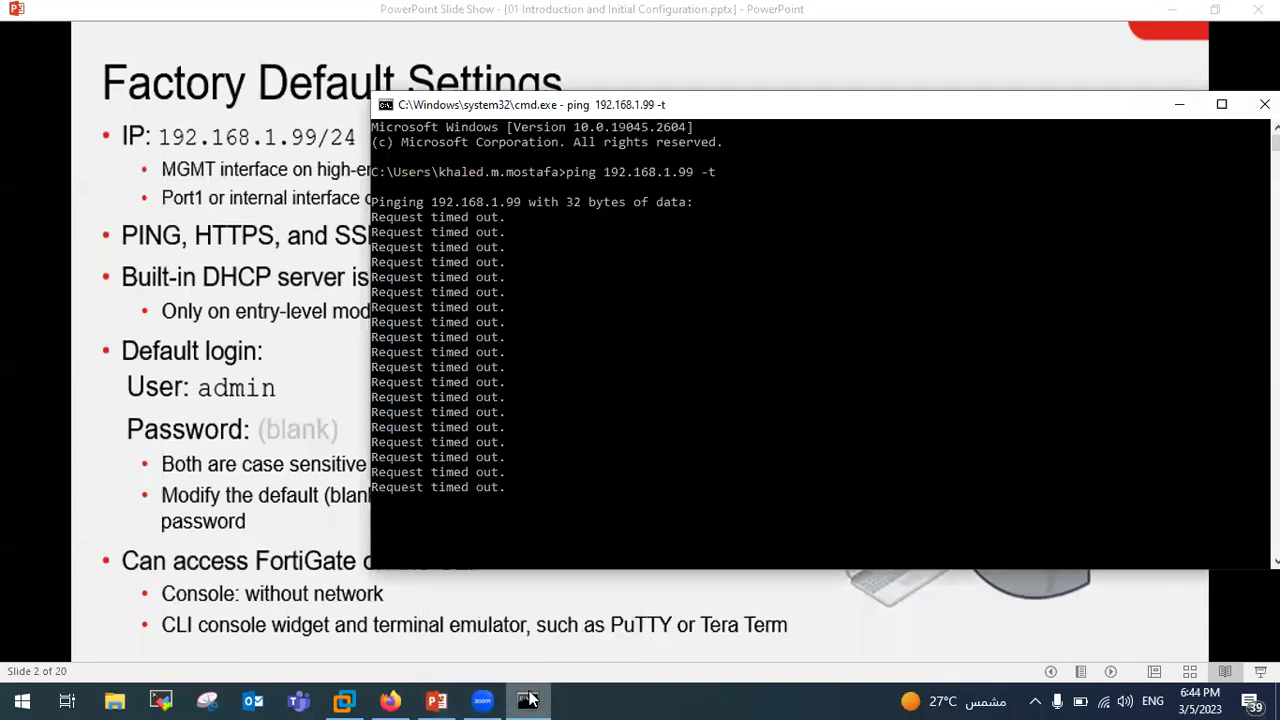
left_click(343, 700)
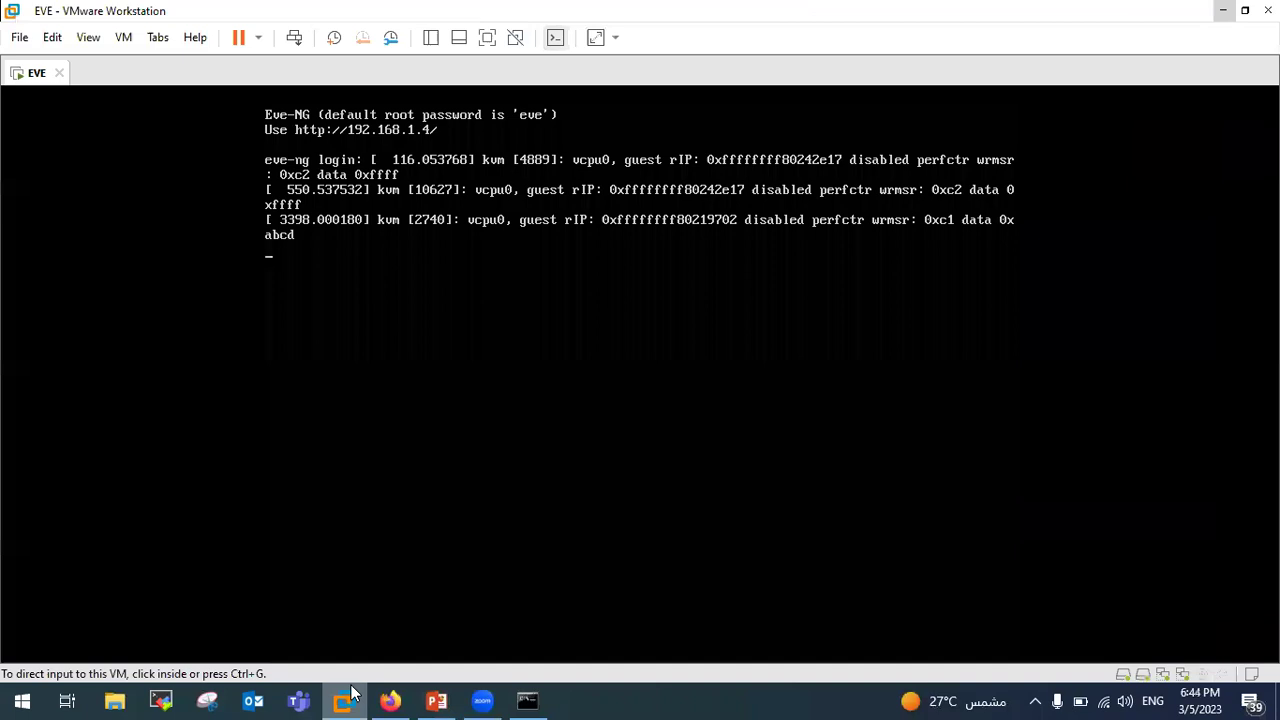
left_click(343, 700)
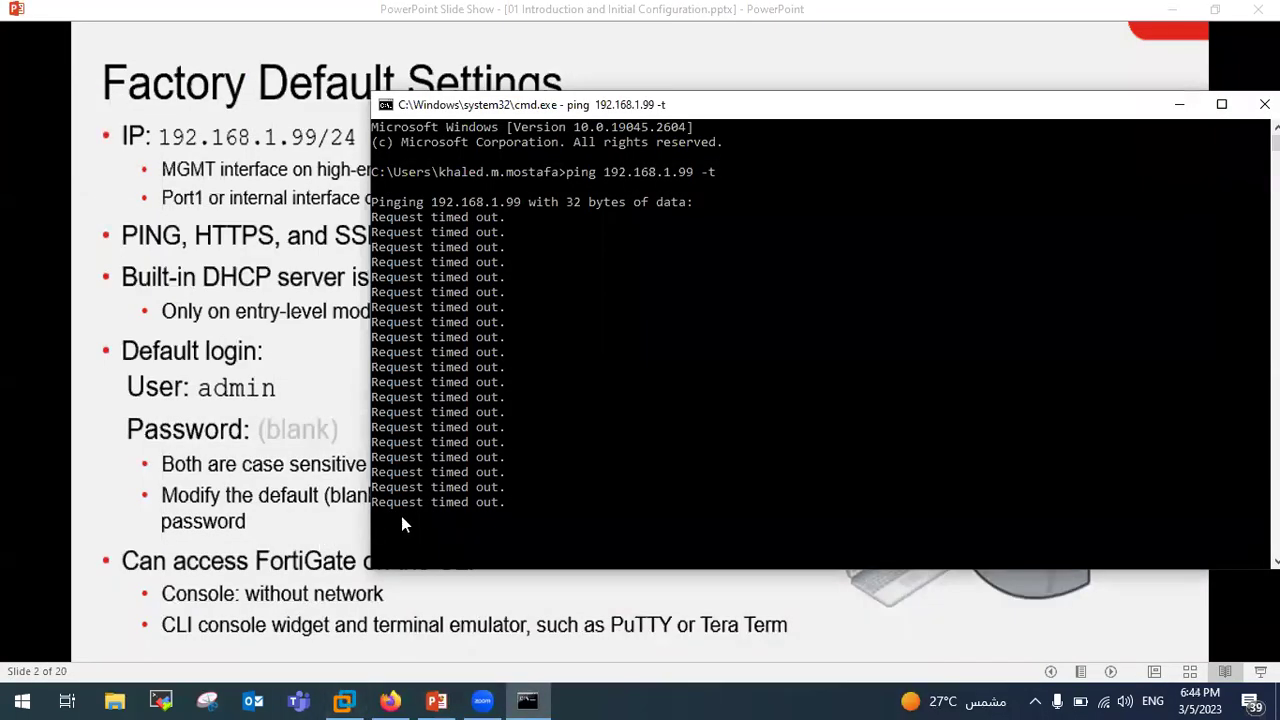
left_click(390, 700)
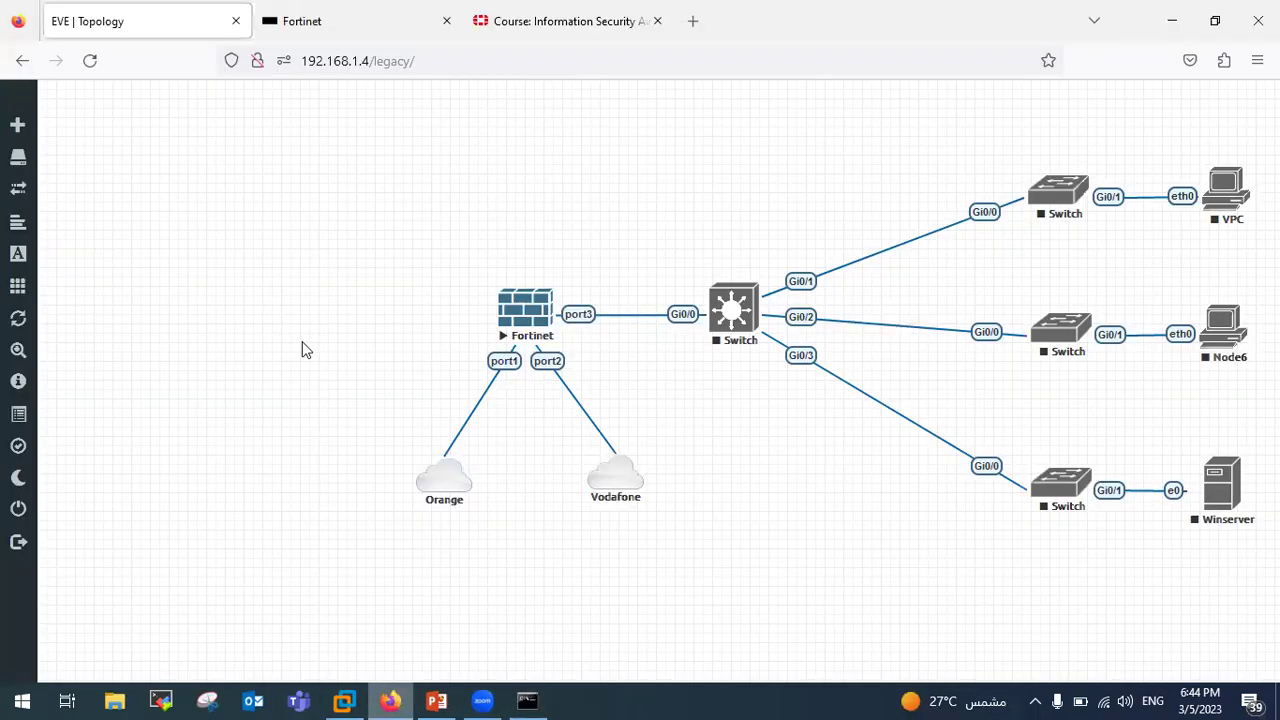
left_click(295, 30)
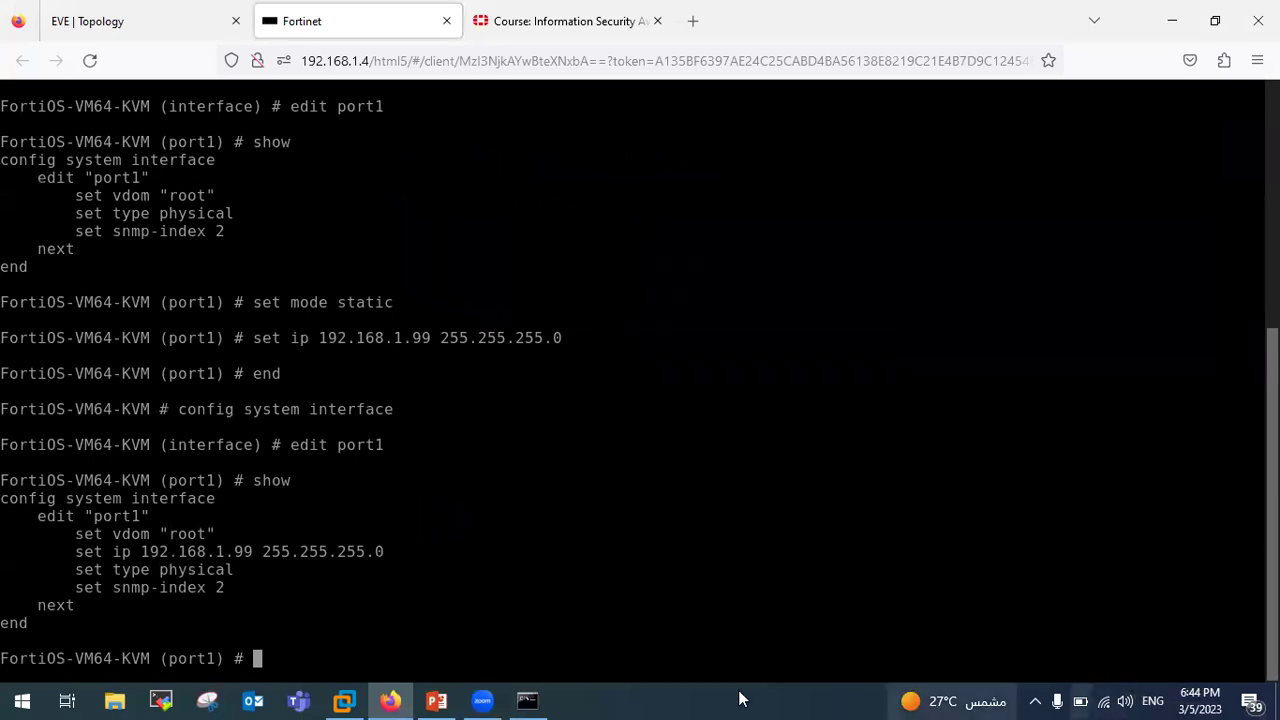
- Allow ping, HTTP and HTTPS management access on port1 and save it with 'end'
type("set allowaccess")
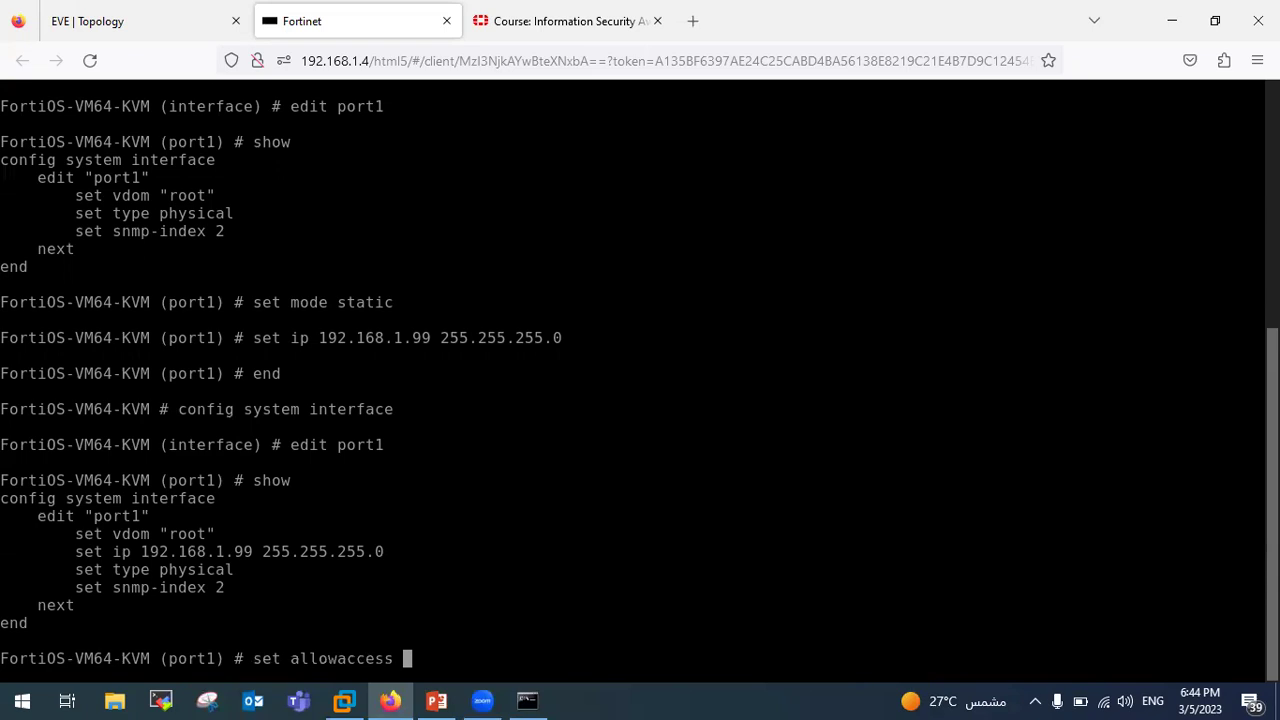
type(" ping http https")
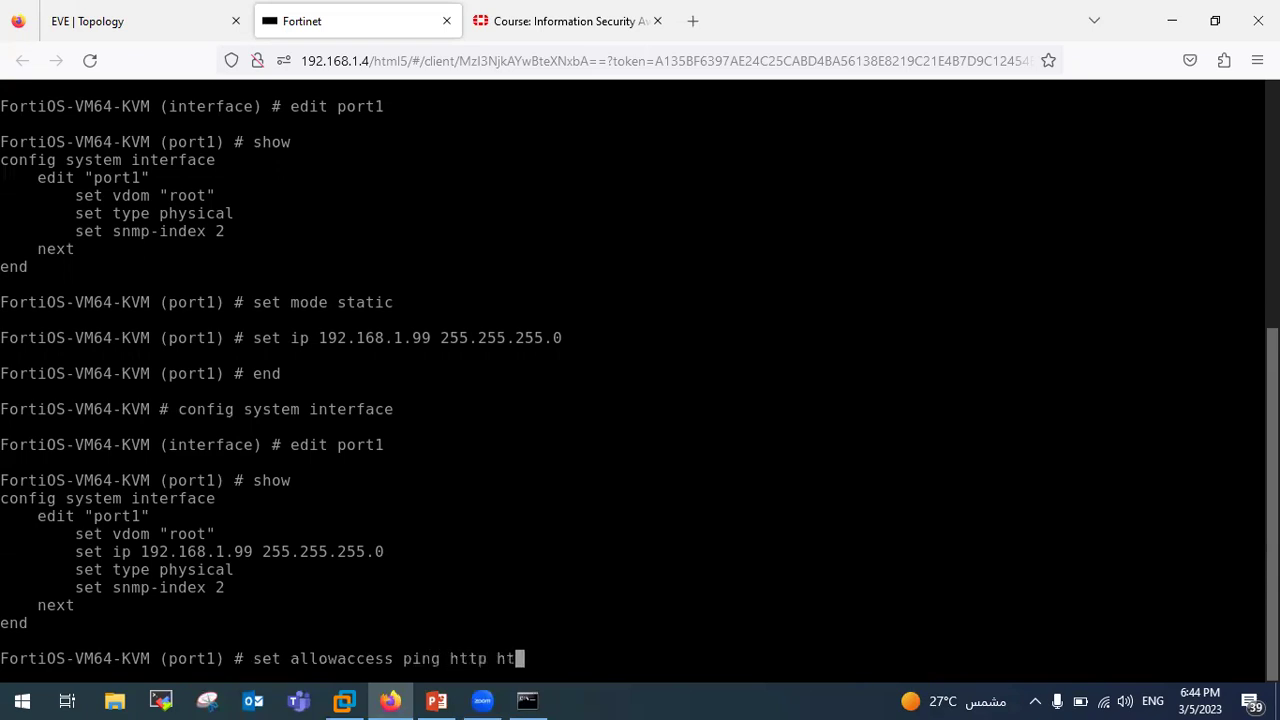
key("Return")
type("end")
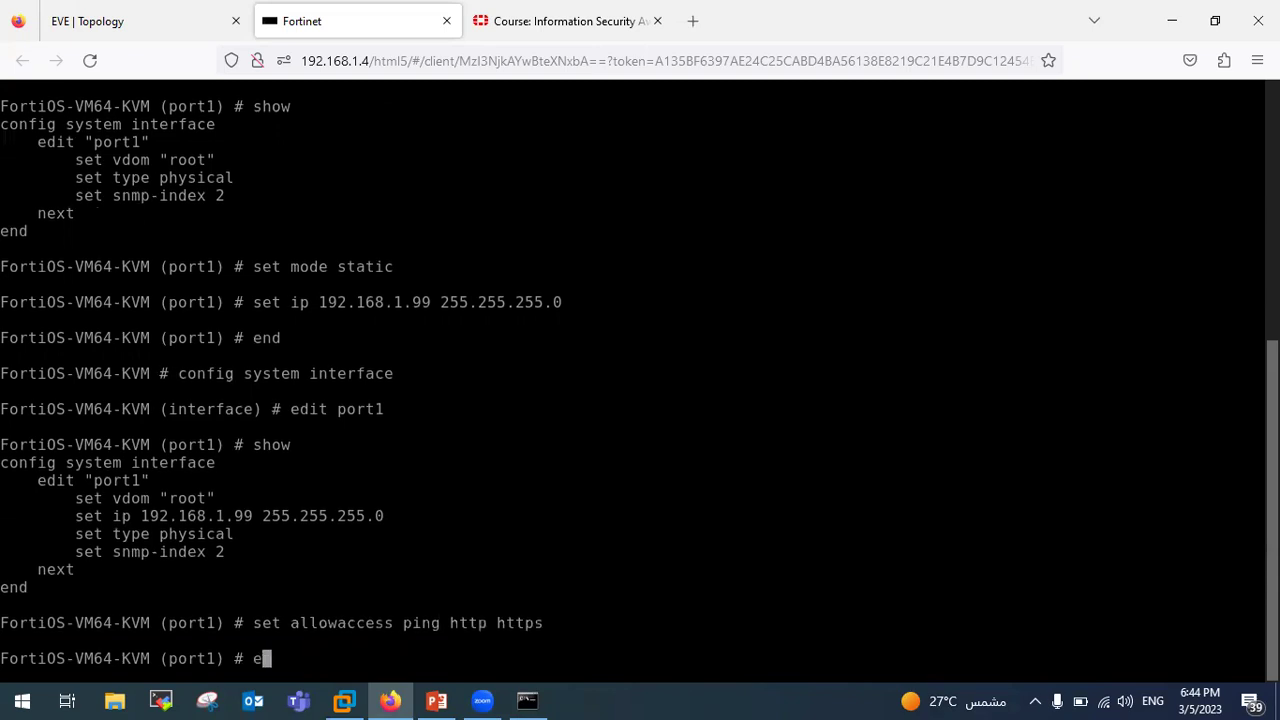
key("Return")
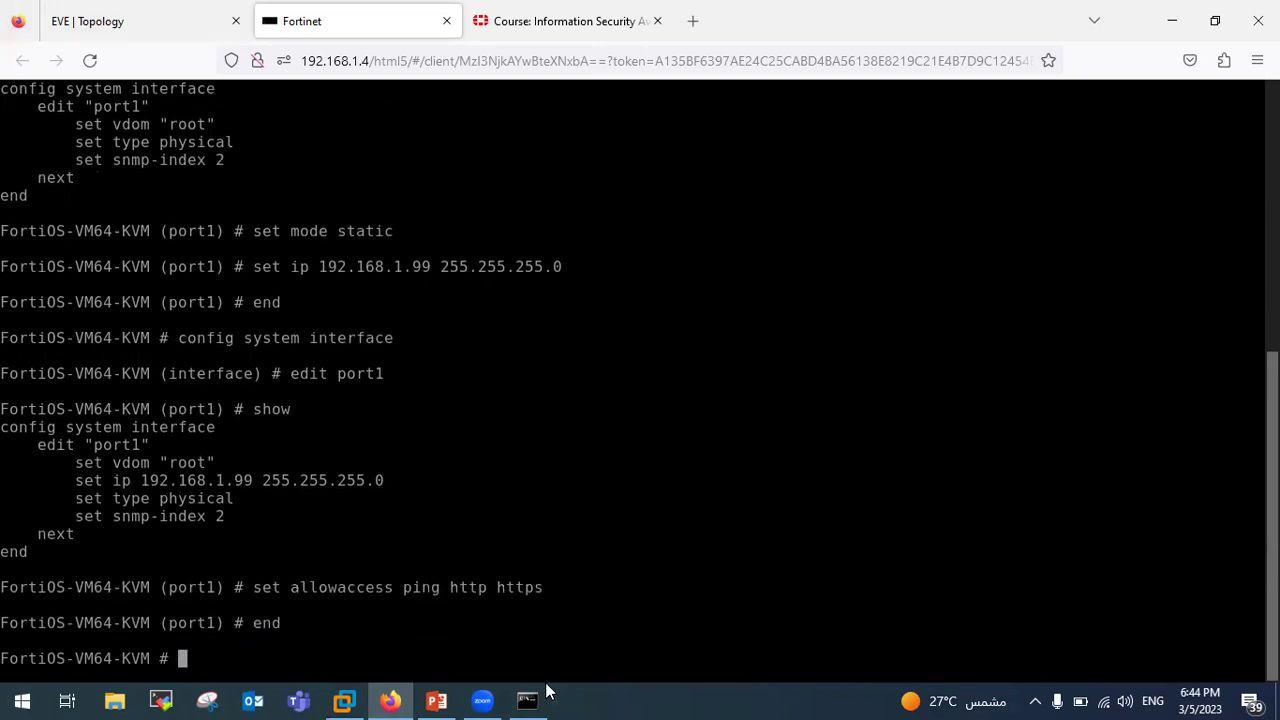
- Confirm the continuous ping to 192.168.1.99 now replies, stop it, and return to the EVE topology
left_click(545, 692)
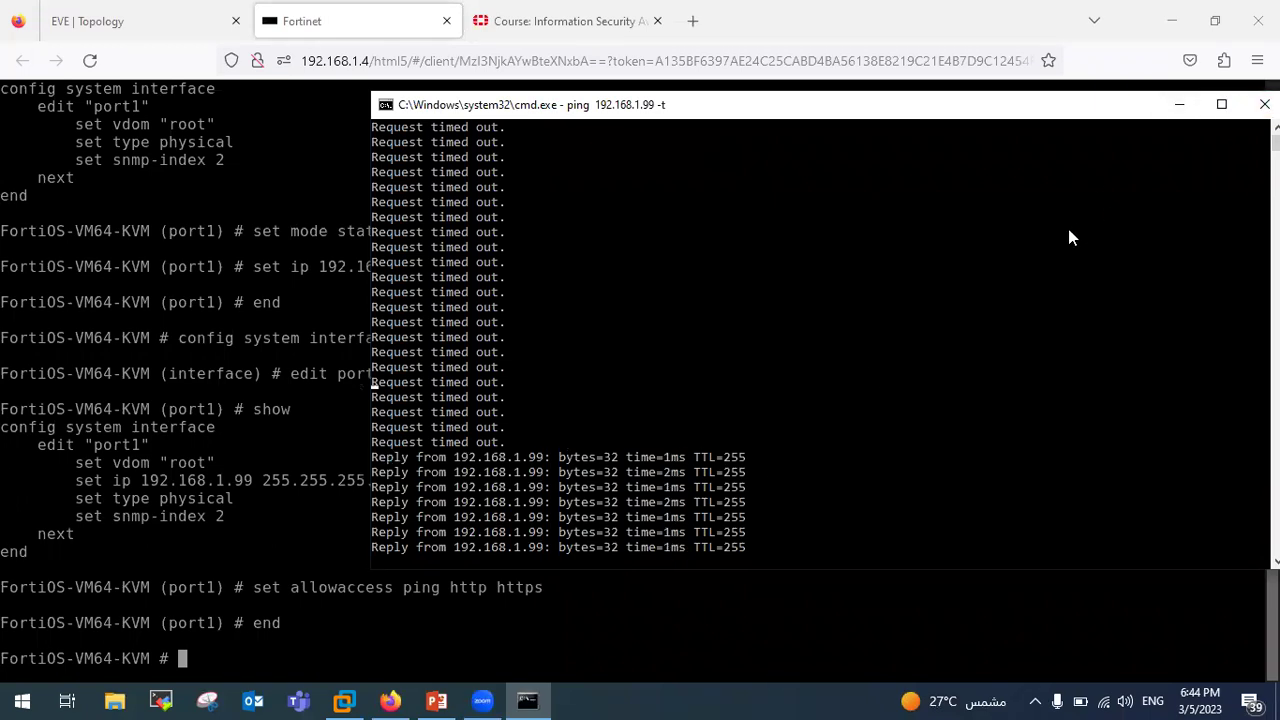
key("ctrl+c")
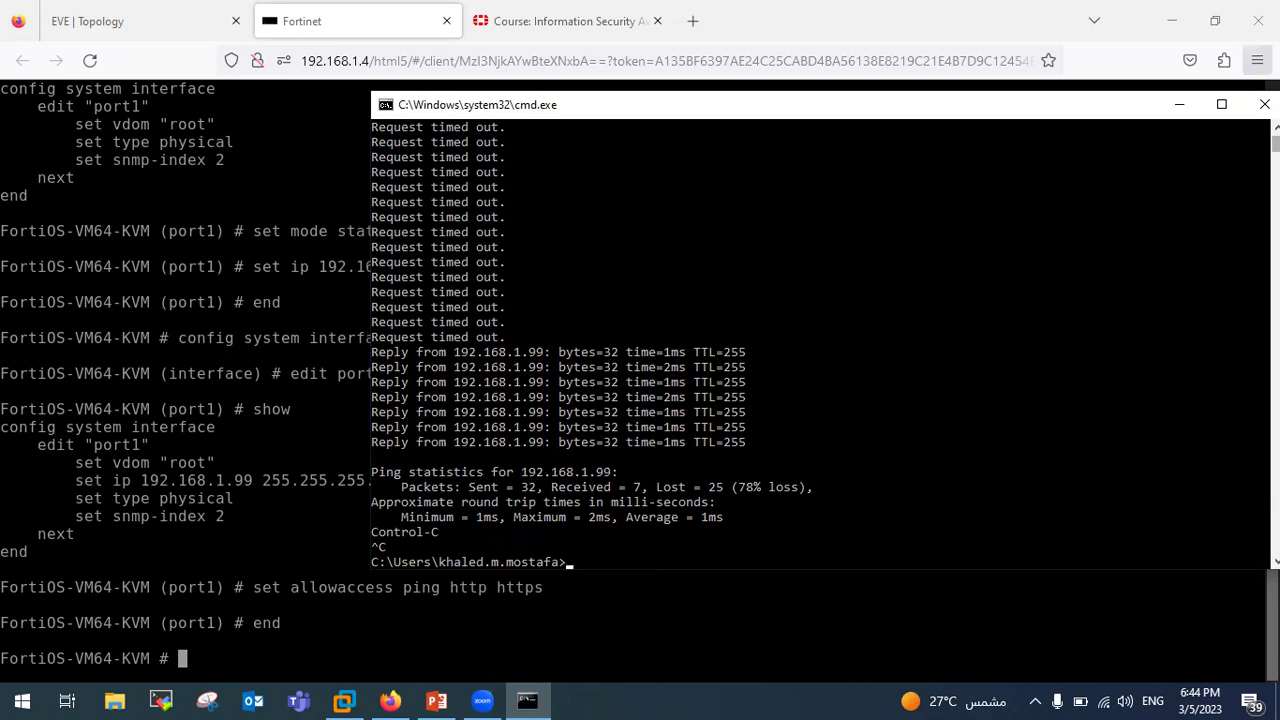
left_click(1264, 104)
left_click(140, 21)
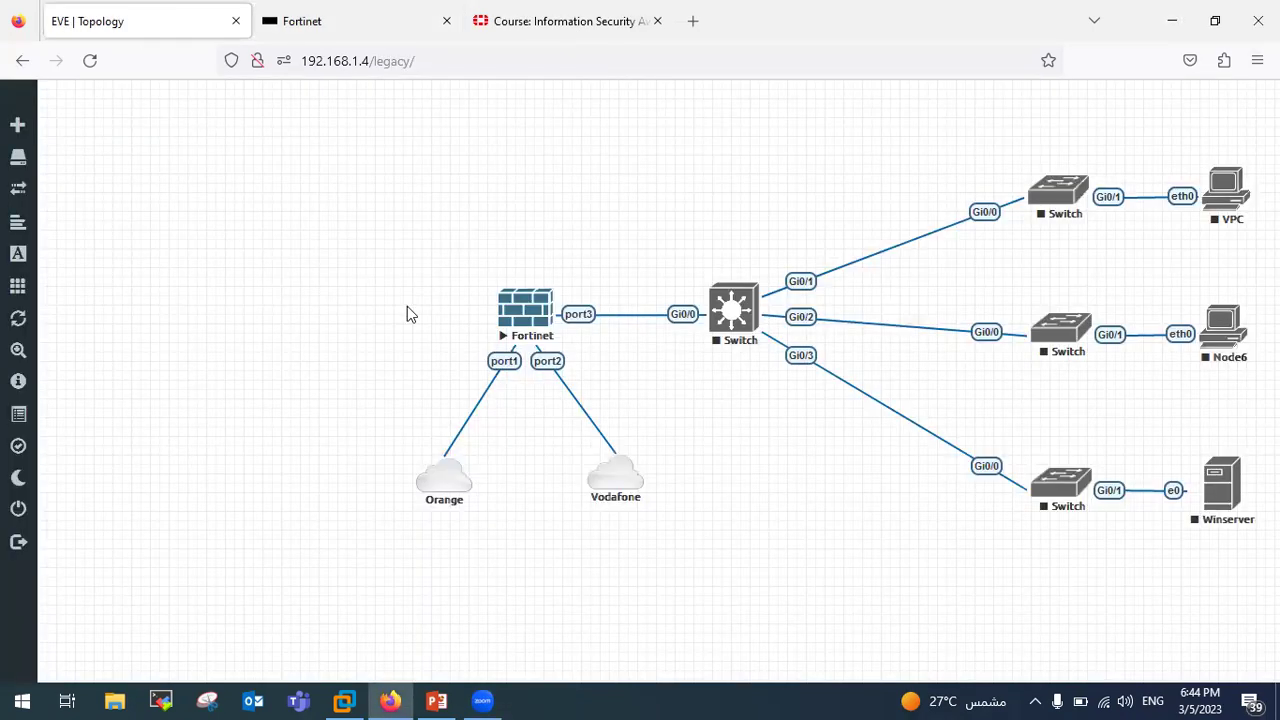
mouse_move(475, 453)
left_click(699, 36)
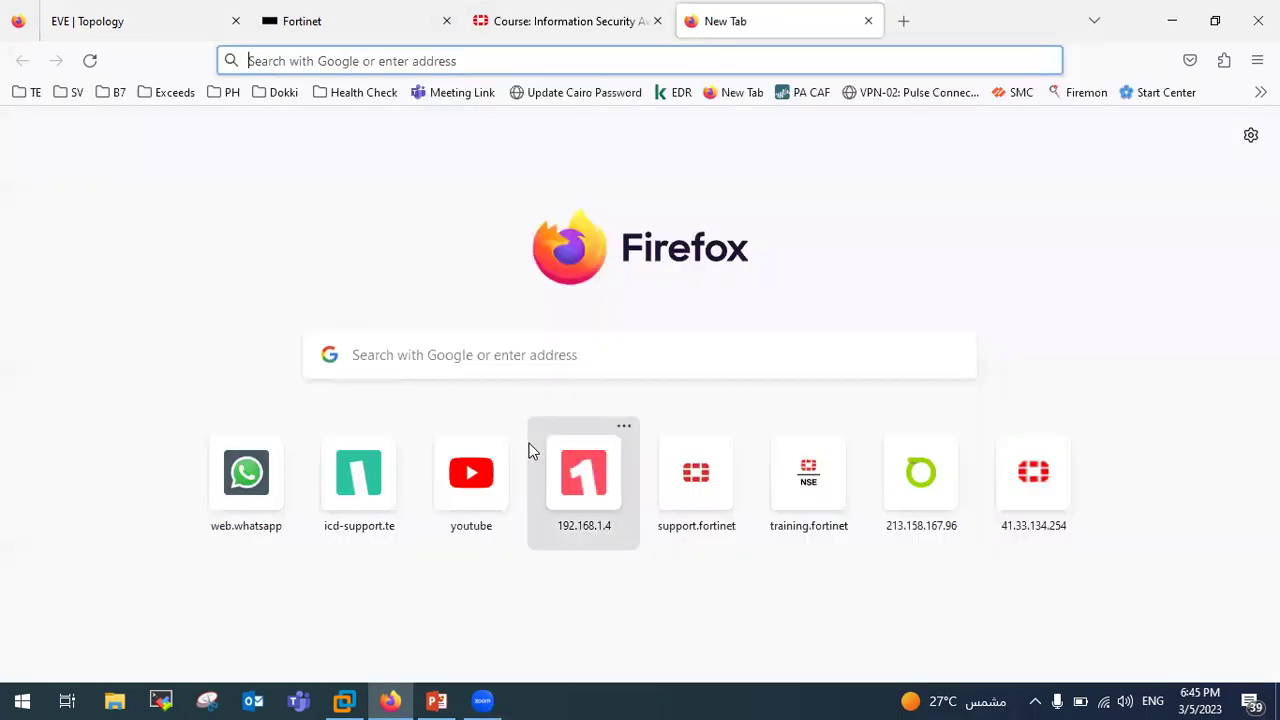
type("http")
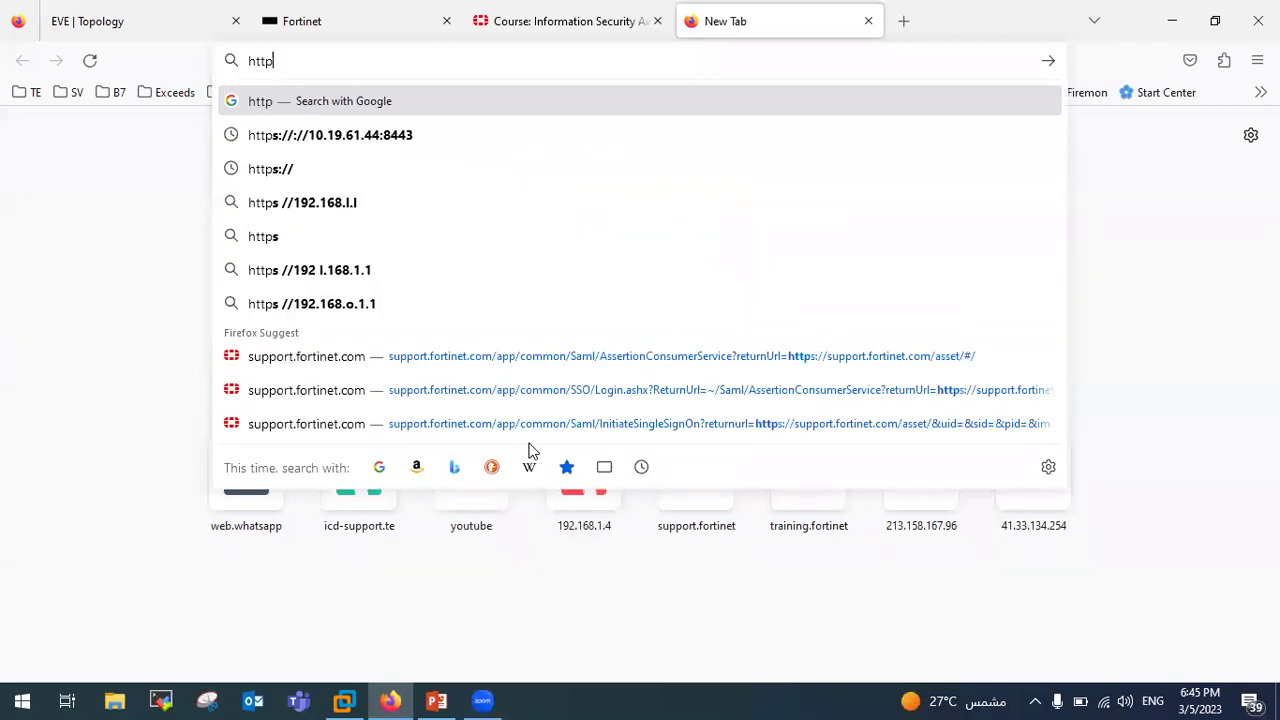
type("://1")
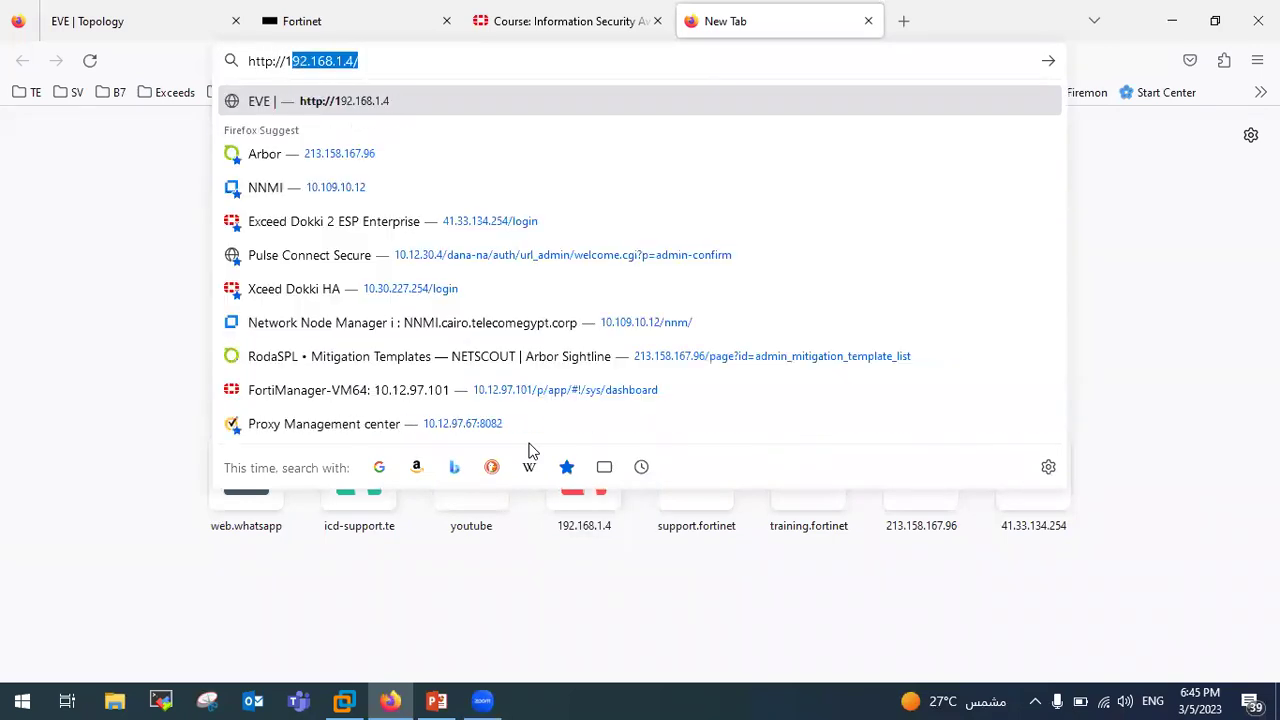
type("92.168.1.")
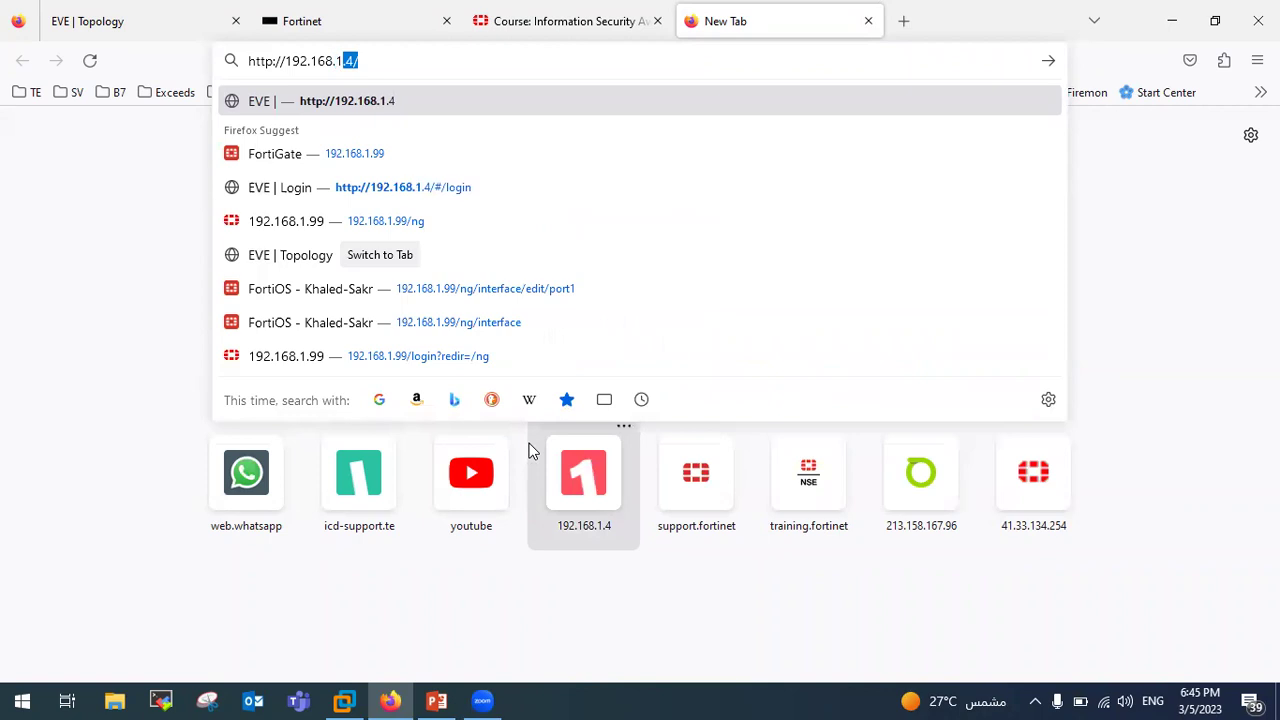
type("99")
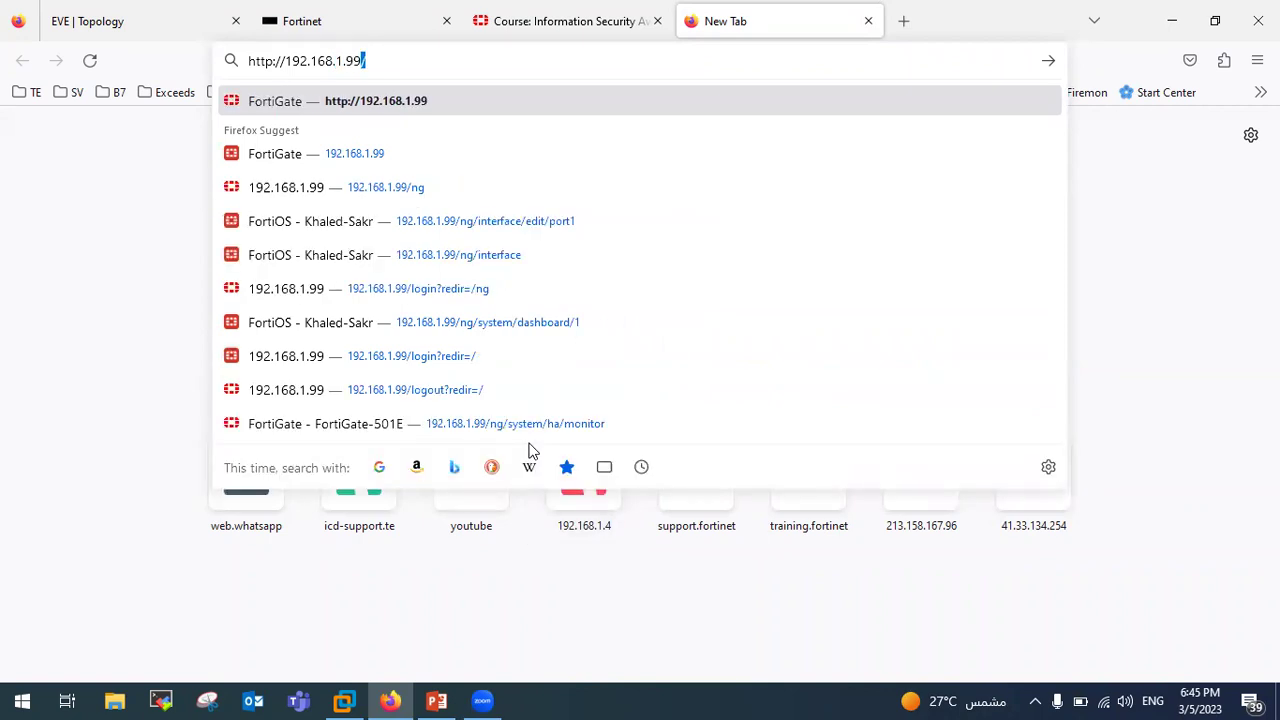
key("Return")
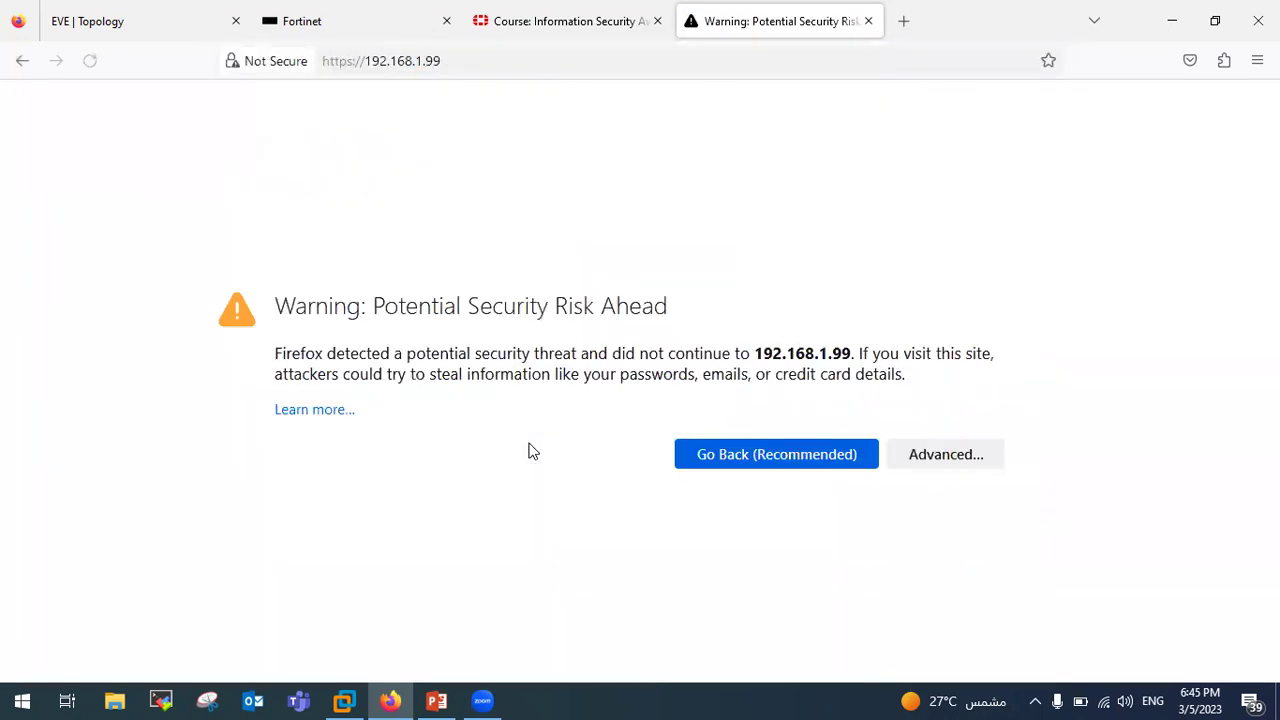
- Accept the certificate risk, sign in as admin with the account password, and save the login
left_click(969, 452)
left_click(833, 605)
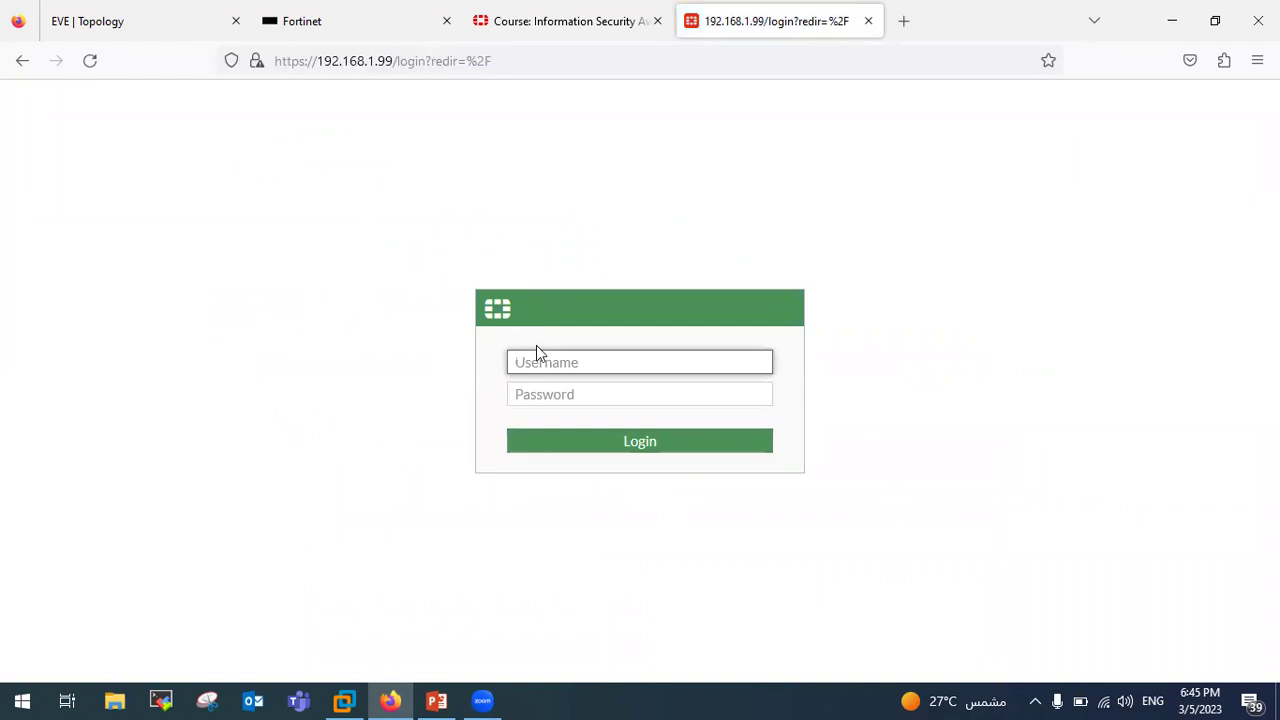
type("admin")
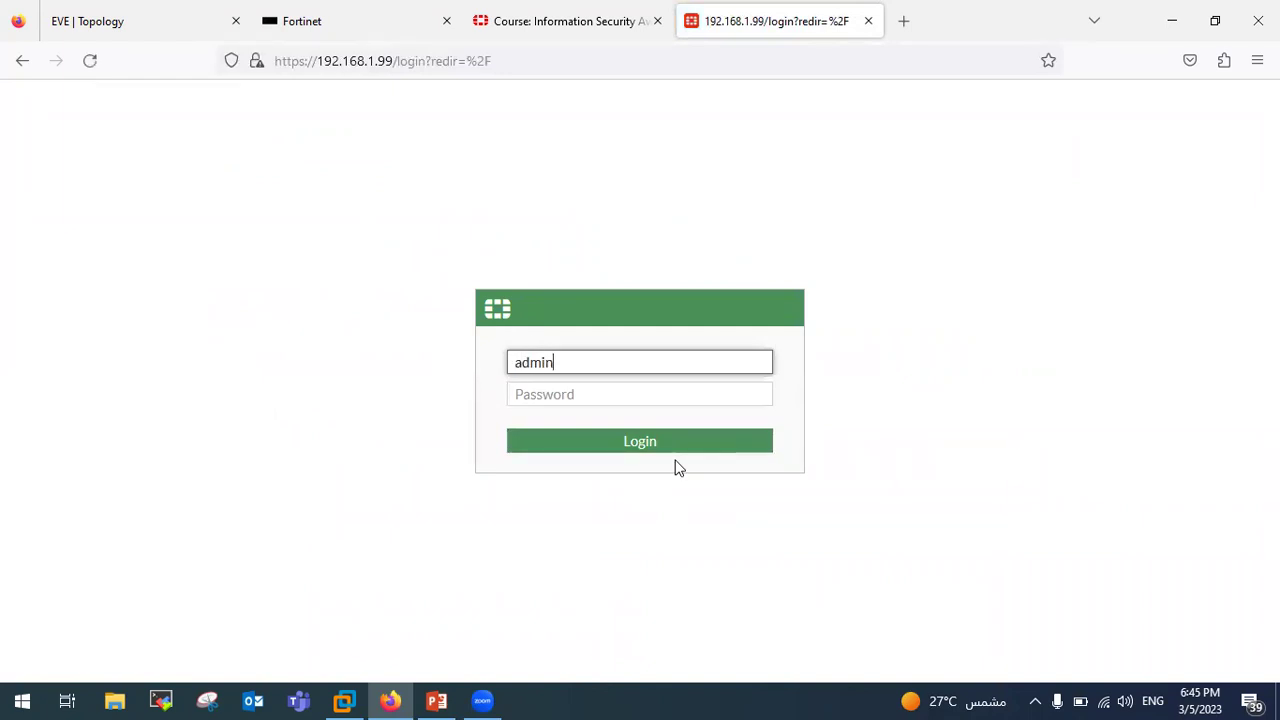
key("Tab")
type("admi")
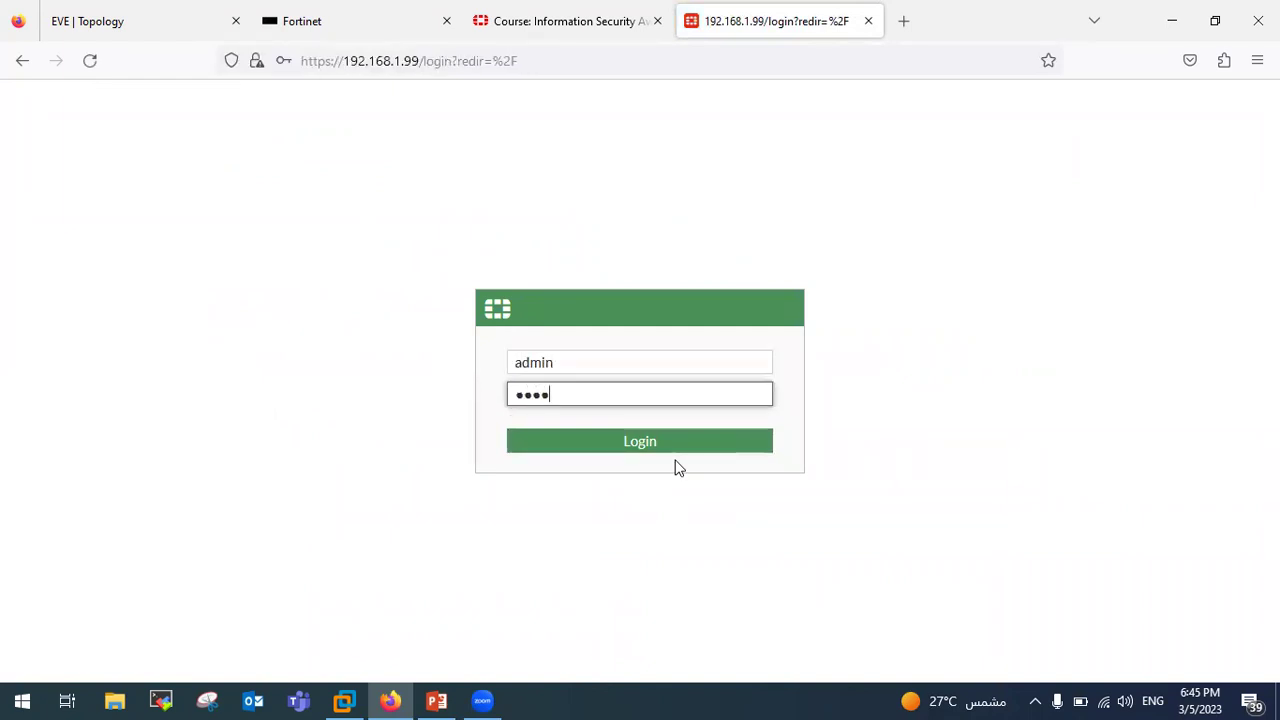
type("n")
key("Return")
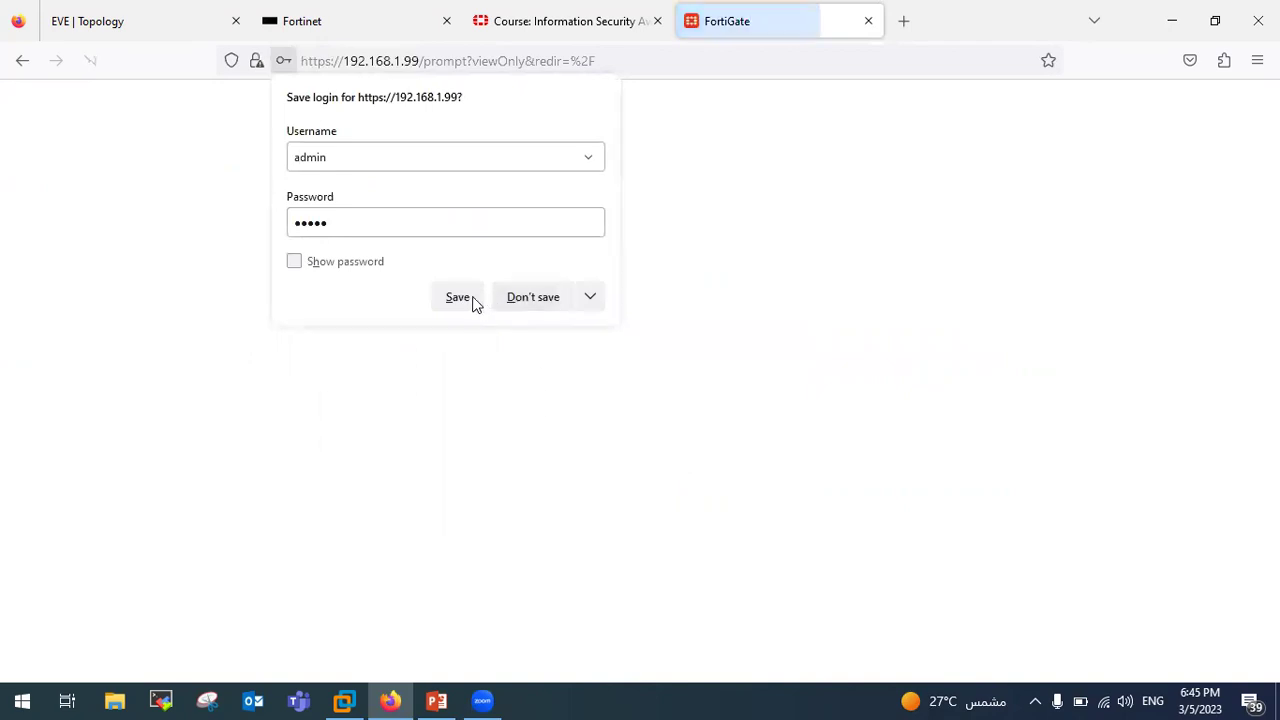
left_click(472, 303)
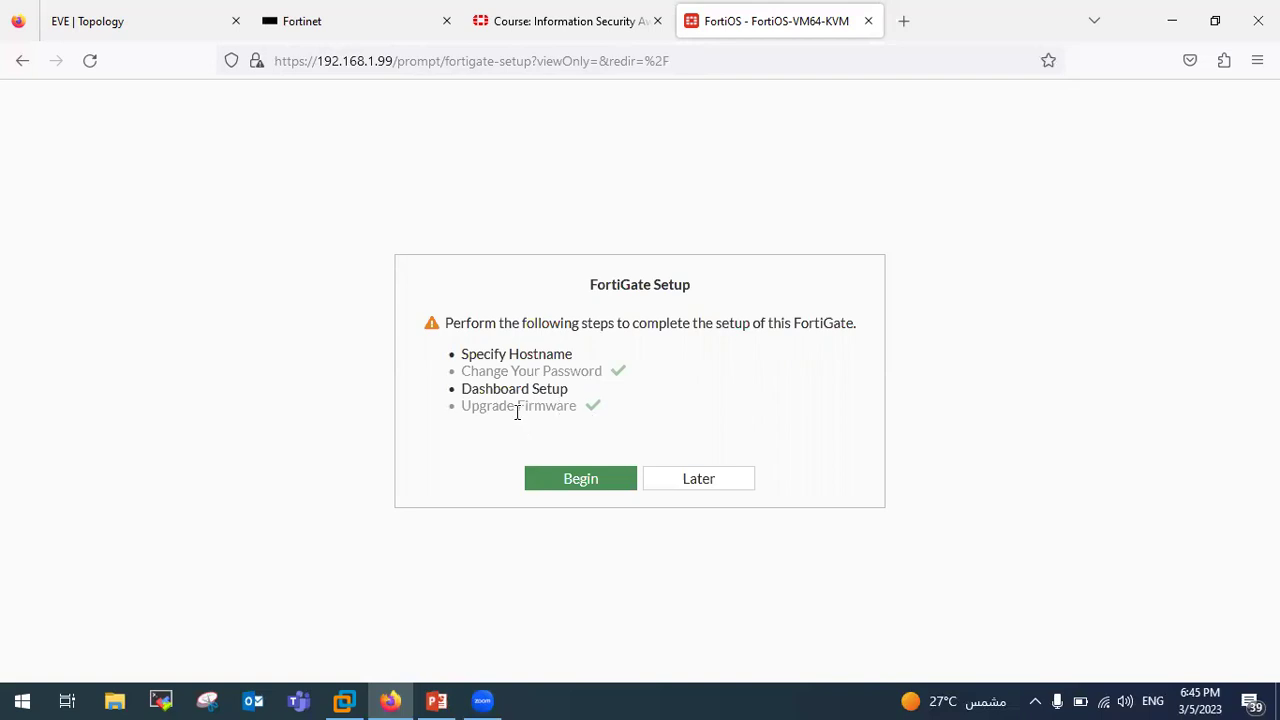
- Set hostname HELPER, keep the Optimal dashboard set, and dismiss the FortiOS 7.0.0 overview
left_click(577, 481)
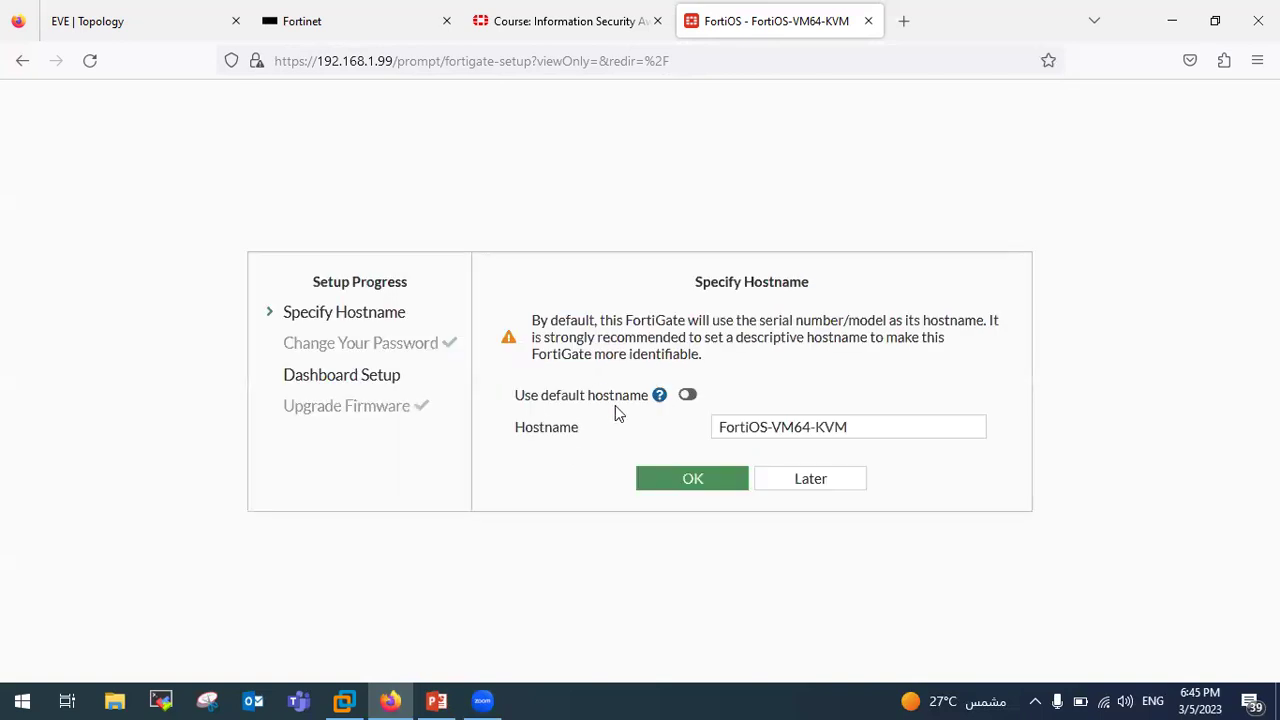
triple_click(832, 430)
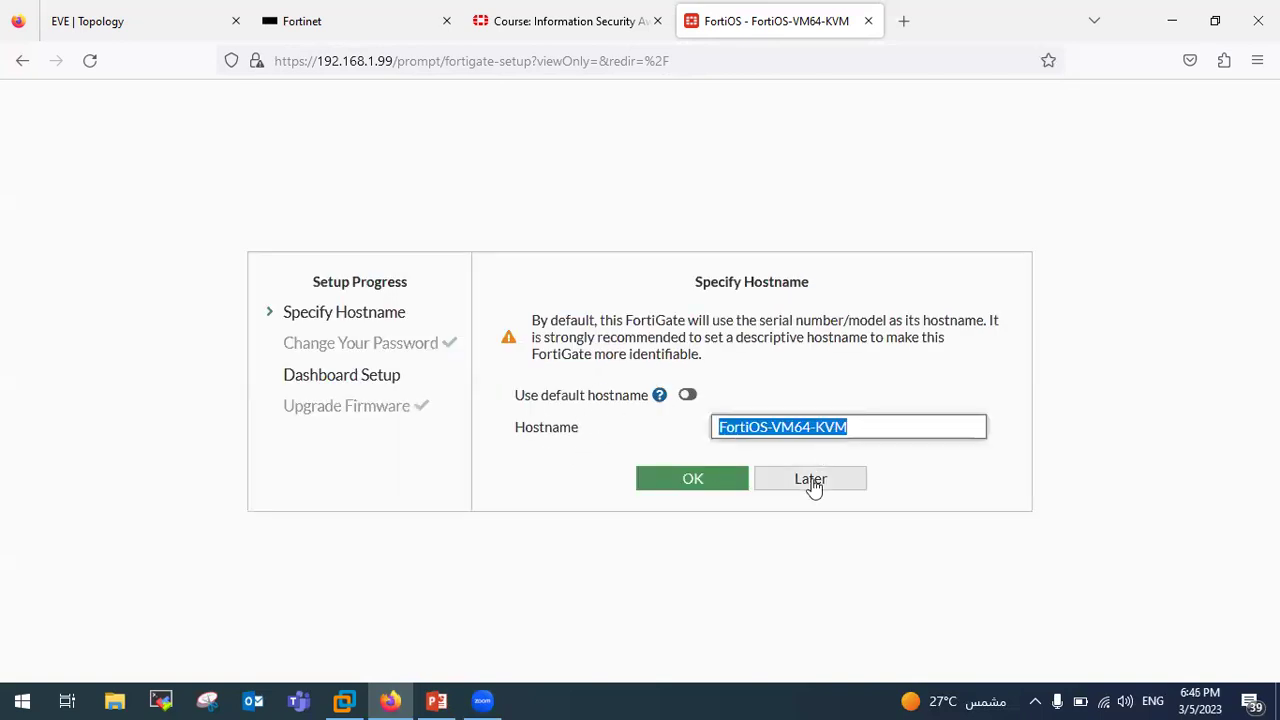
type("HELPER")
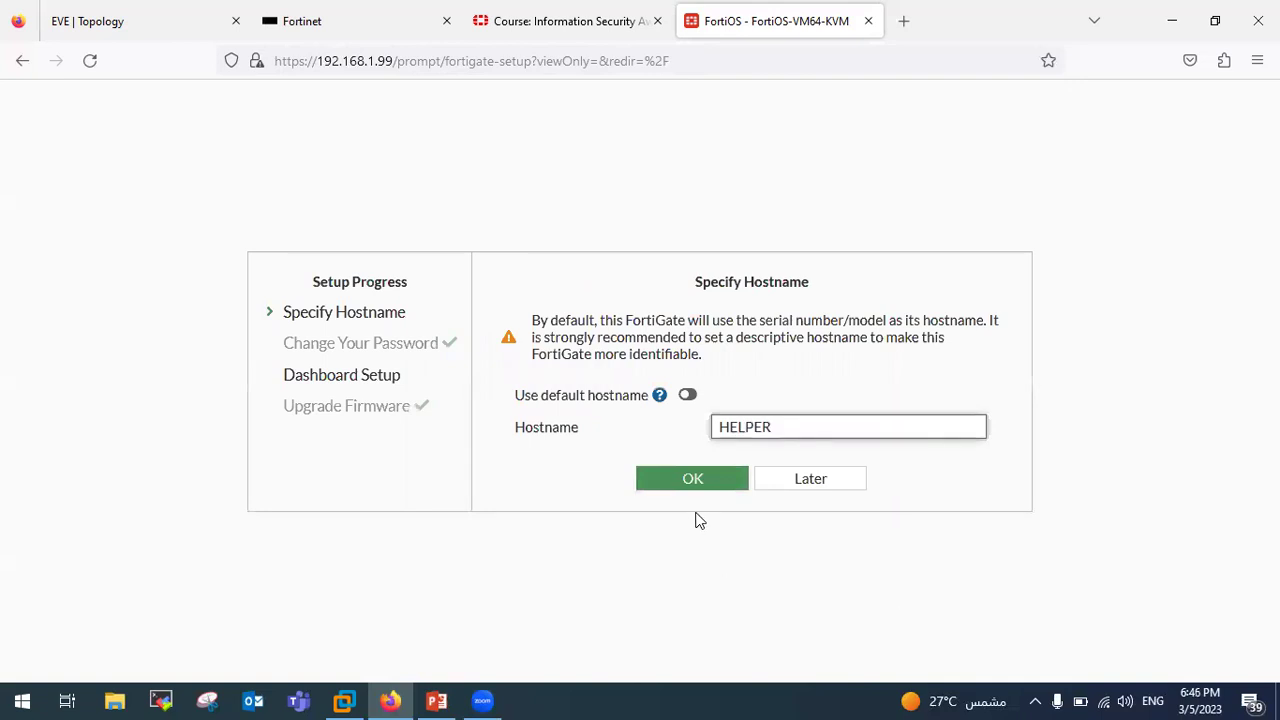
left_click(712, 491)
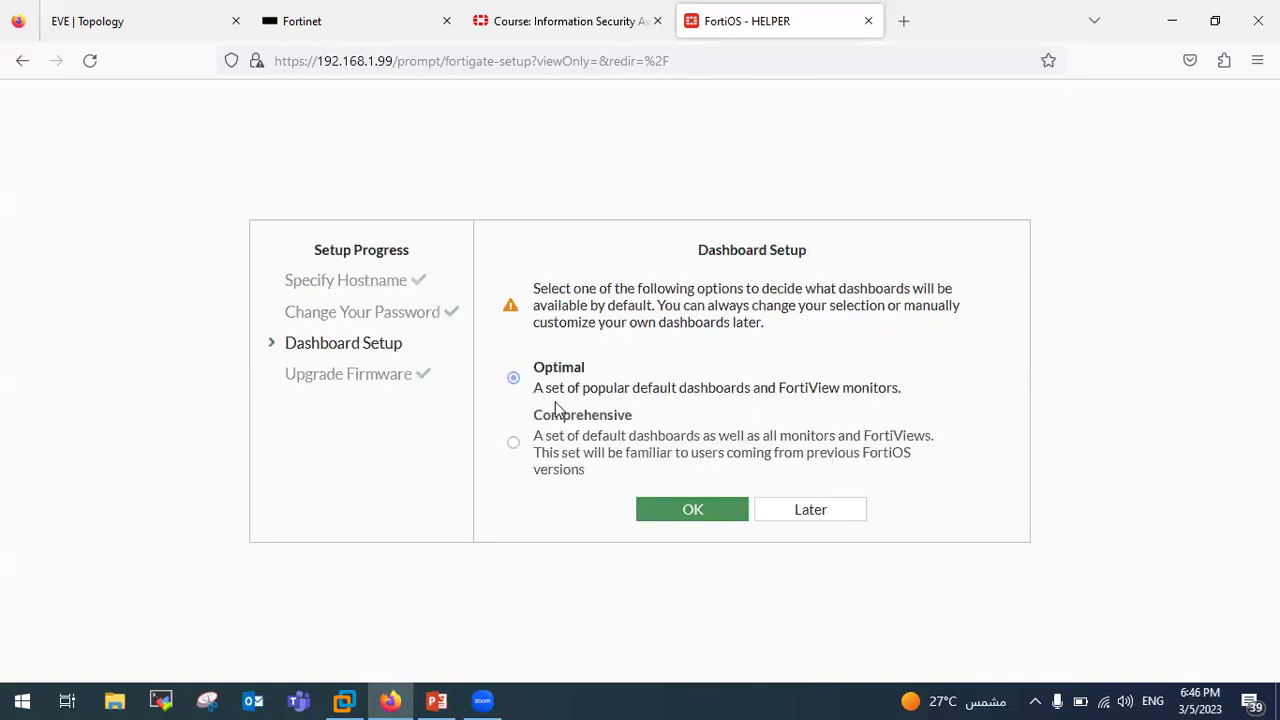
left_click(681, 515)
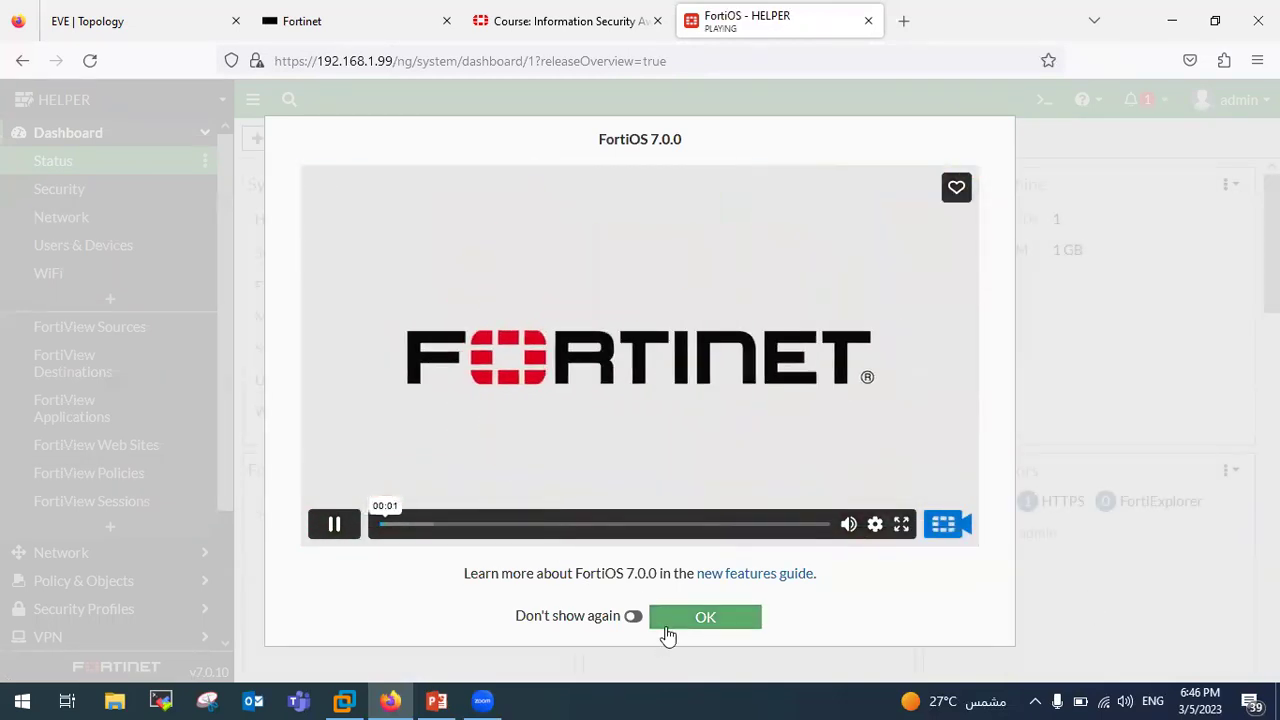
left_click(710, 618)
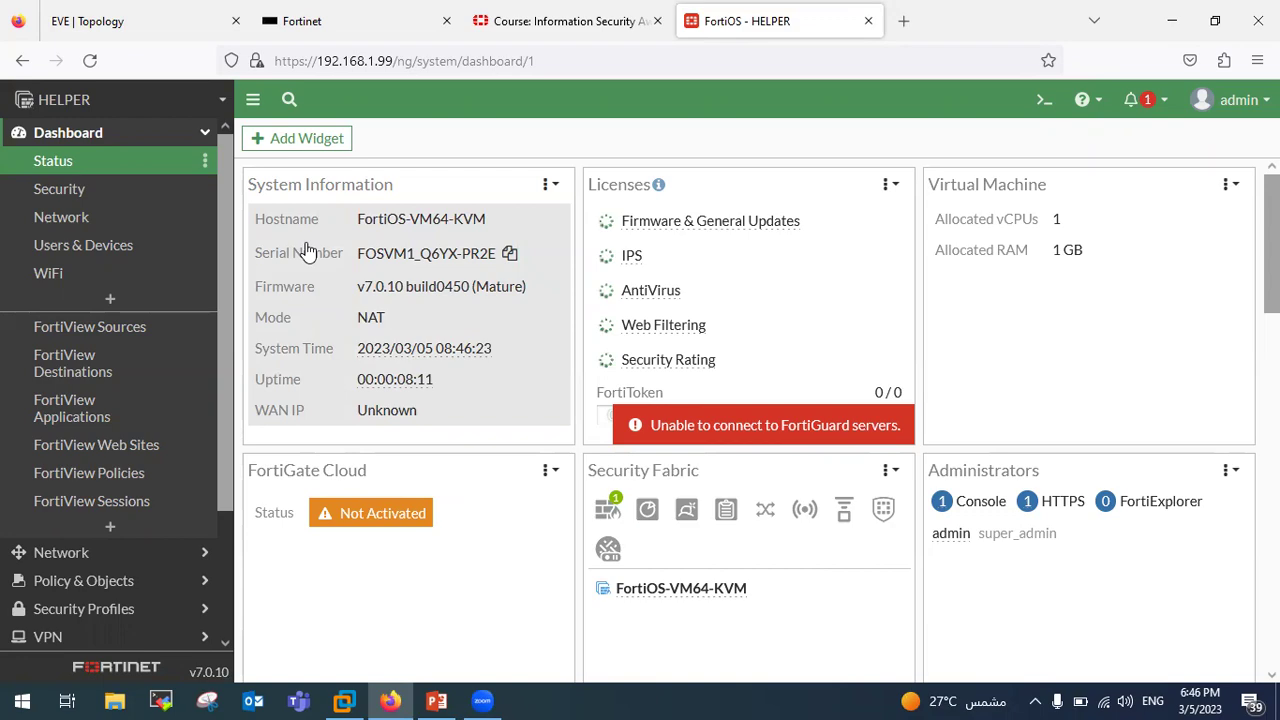
- Minimize the slide show, restore Firefox's FortiOS dashboard, and highlight 192.168.1.99 in the address bar
left_click(1172, 20)
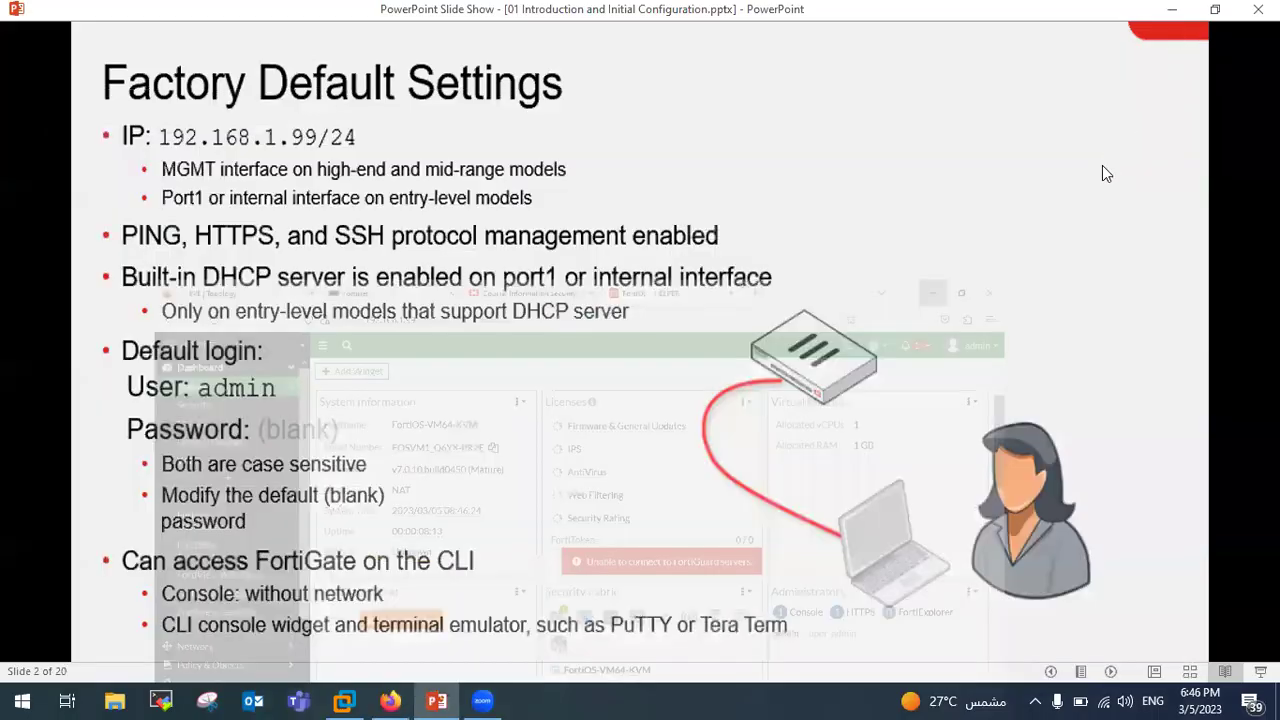
left_click(1172, 10)
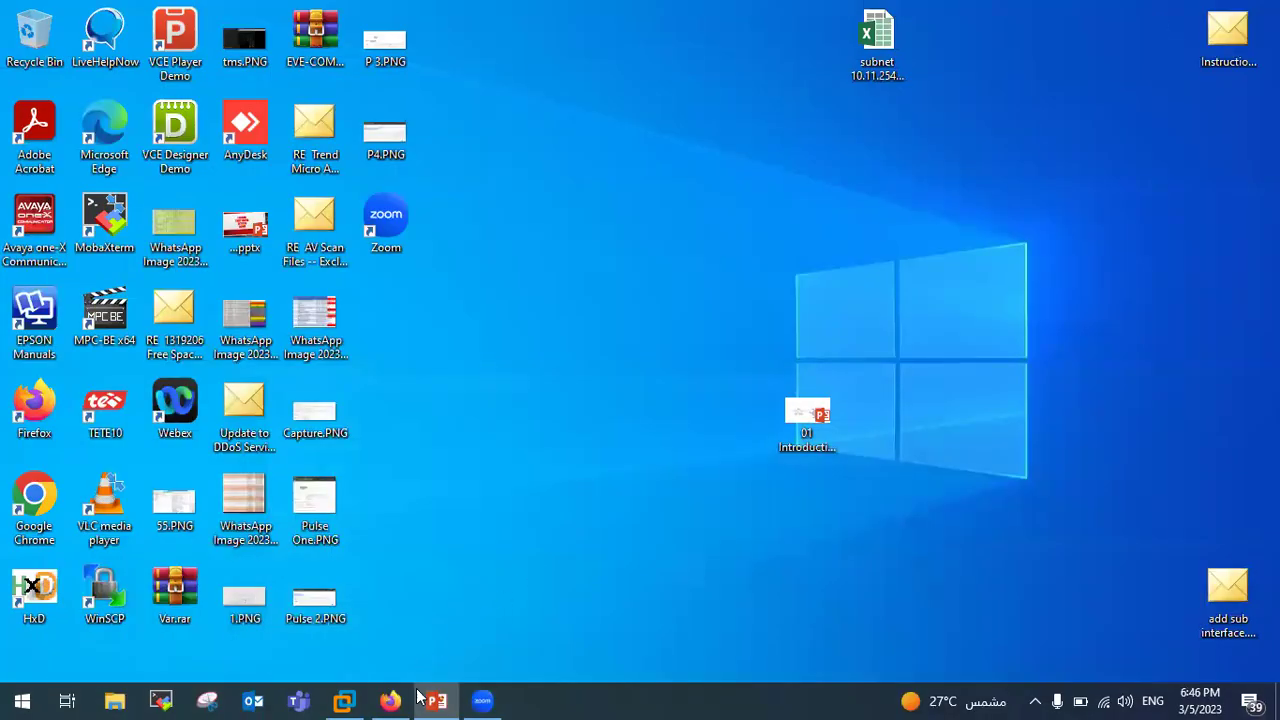
mouse_move(436, 700)
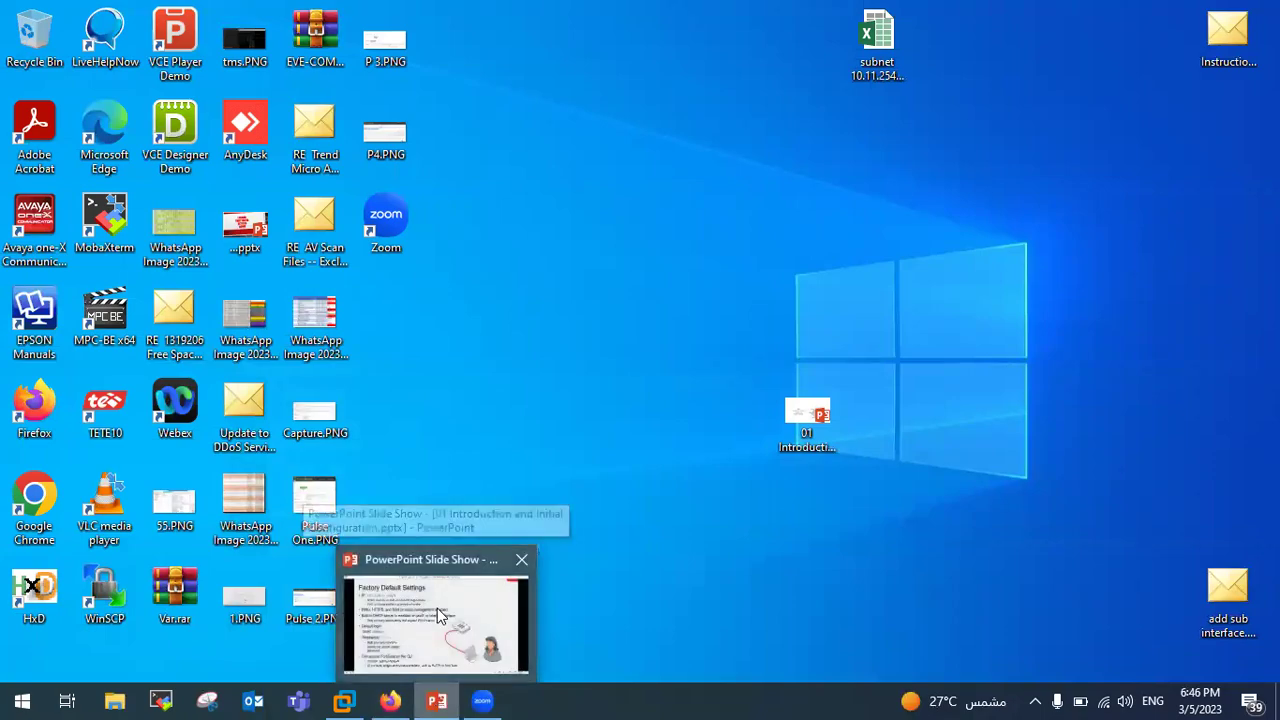
left_click(390, 700)
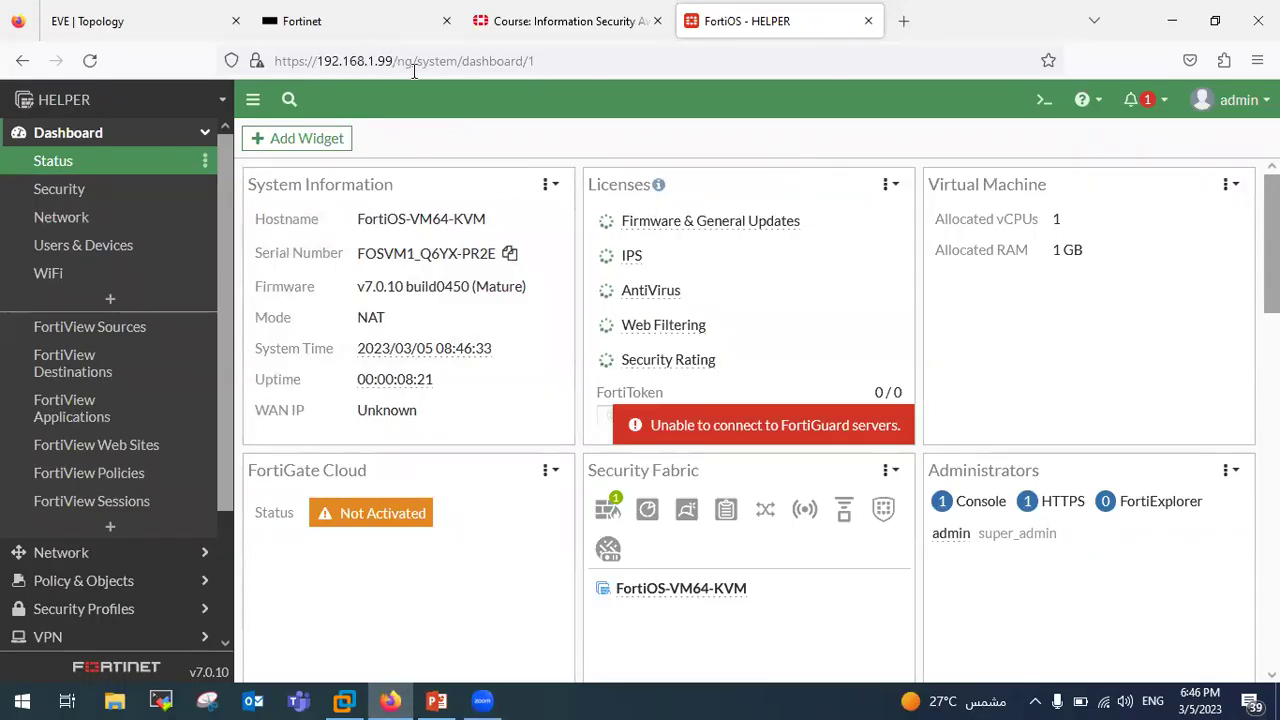
left_click_drag(560, 62, 323, 62)
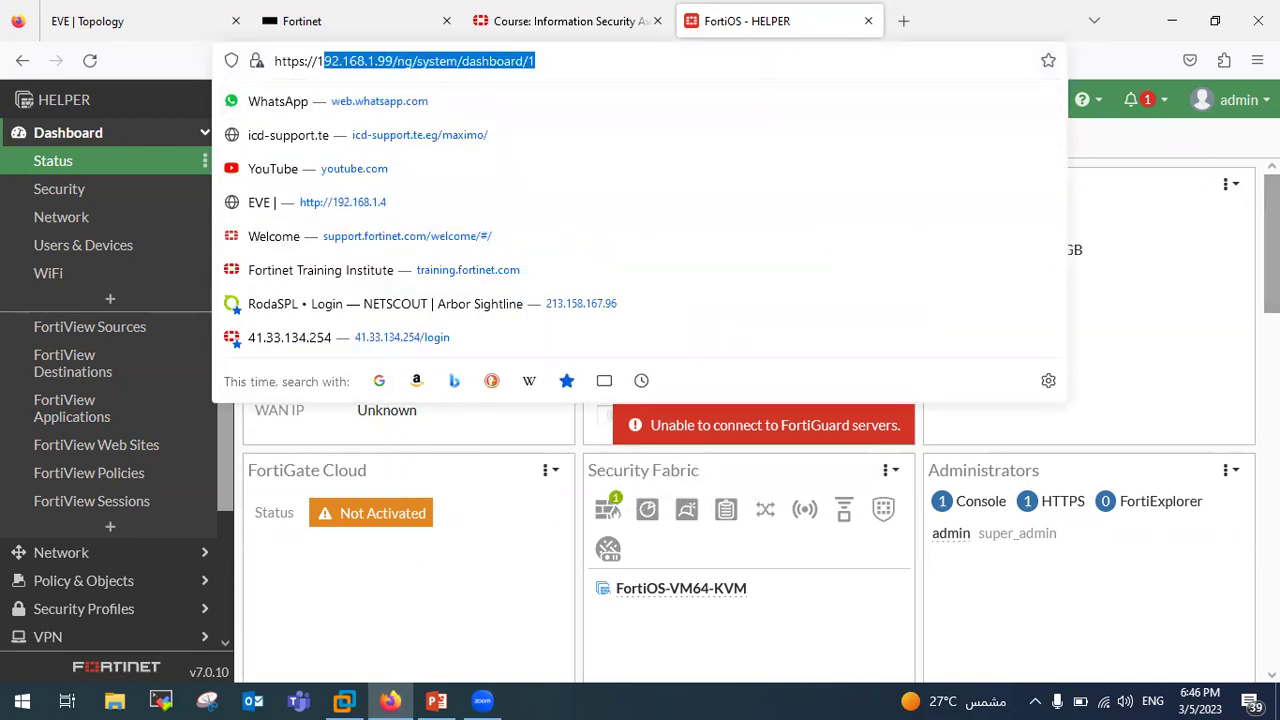
left_click(1211, 374)
- Launch a Command Prompt from the Run box with cmd
key("super+r")
type("cmd")
left_click(180, 646)
- Run a continuous ping to 192.168.1.99, stop it once replies arrive, and close the console
type("PING")
key("BackSpace")
key("BackSpace")
key("BackSpace")
key("BackSpace")
key("BackSpace")
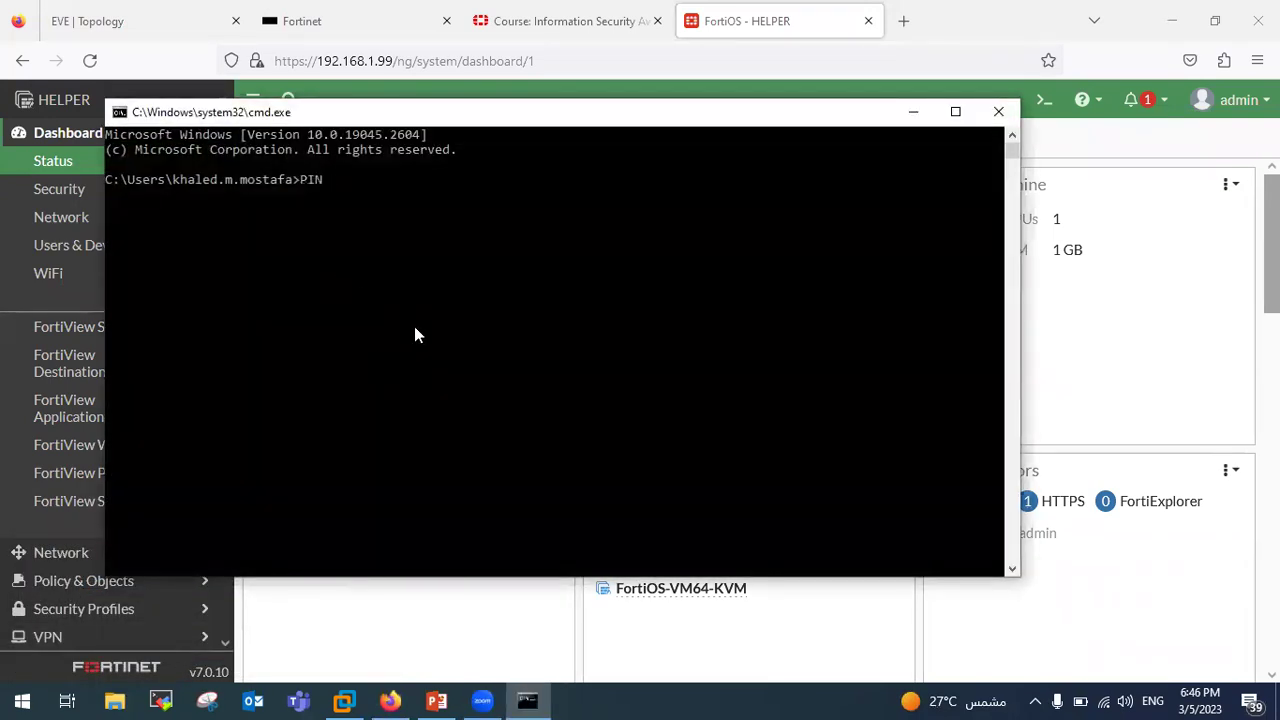
type("ping 192.168.1.9")
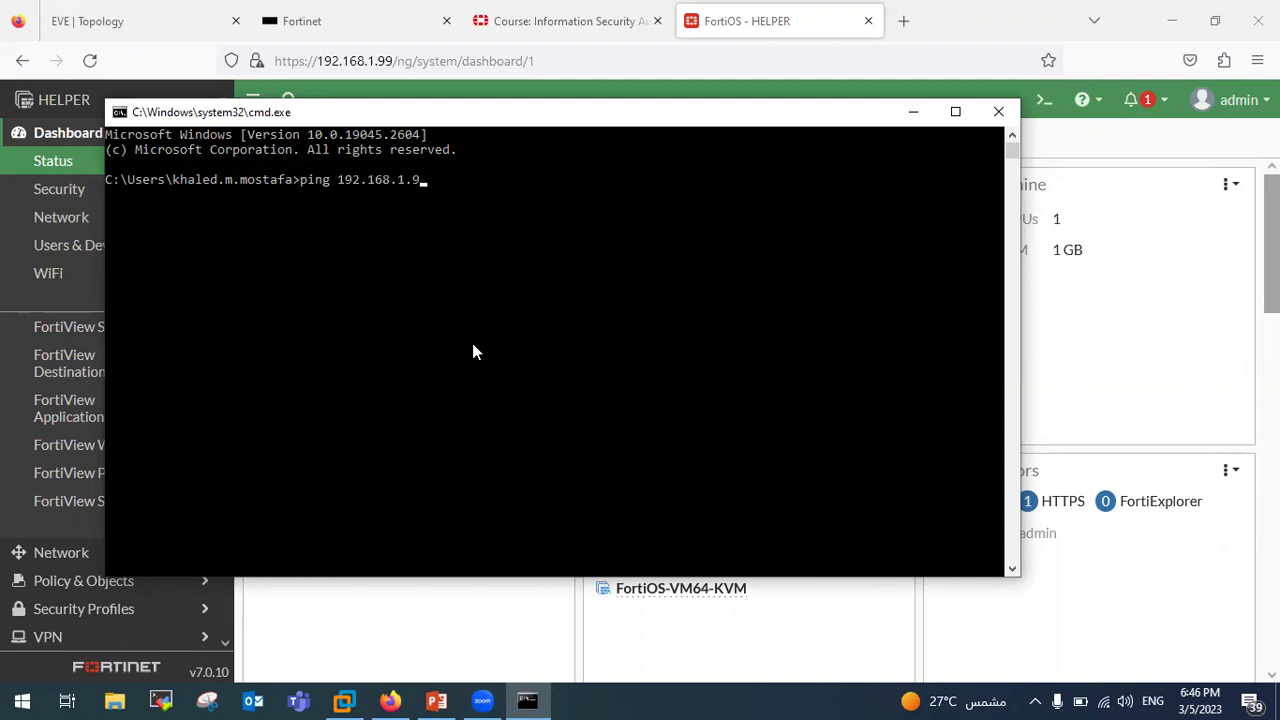
type("9 -")
key("Return")
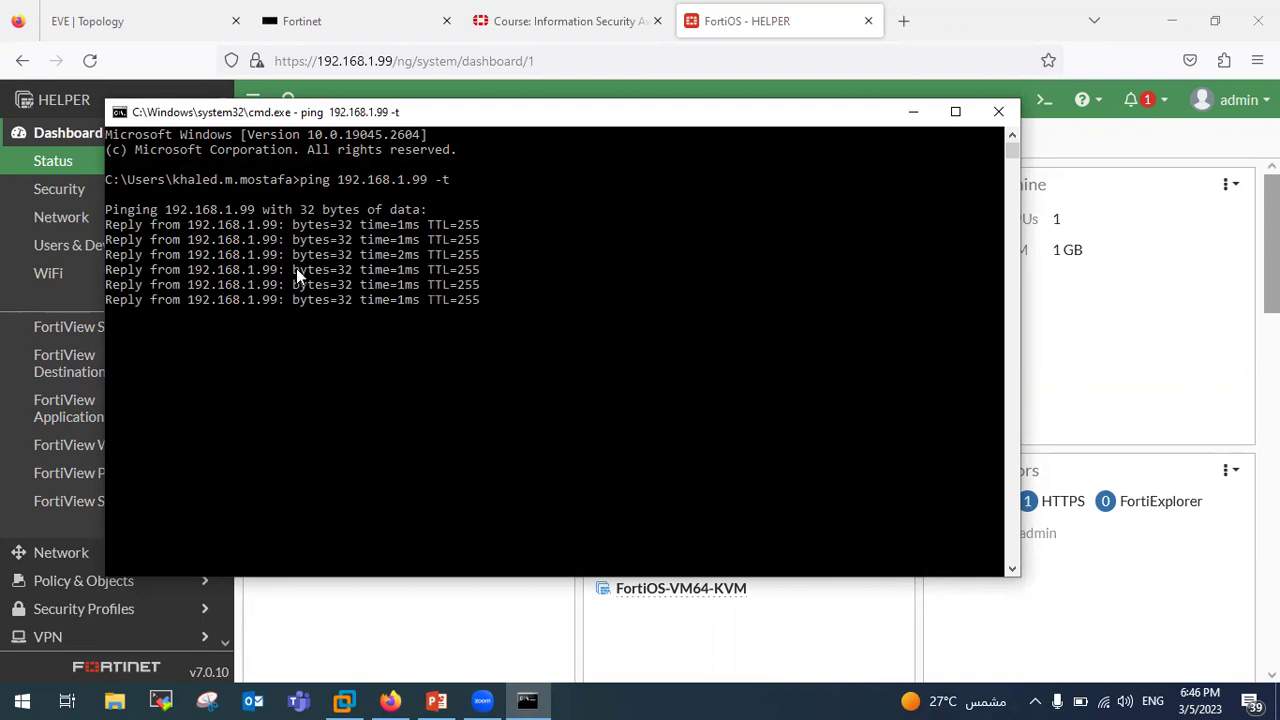
key("ctrl+c")
left_click(998, 111)
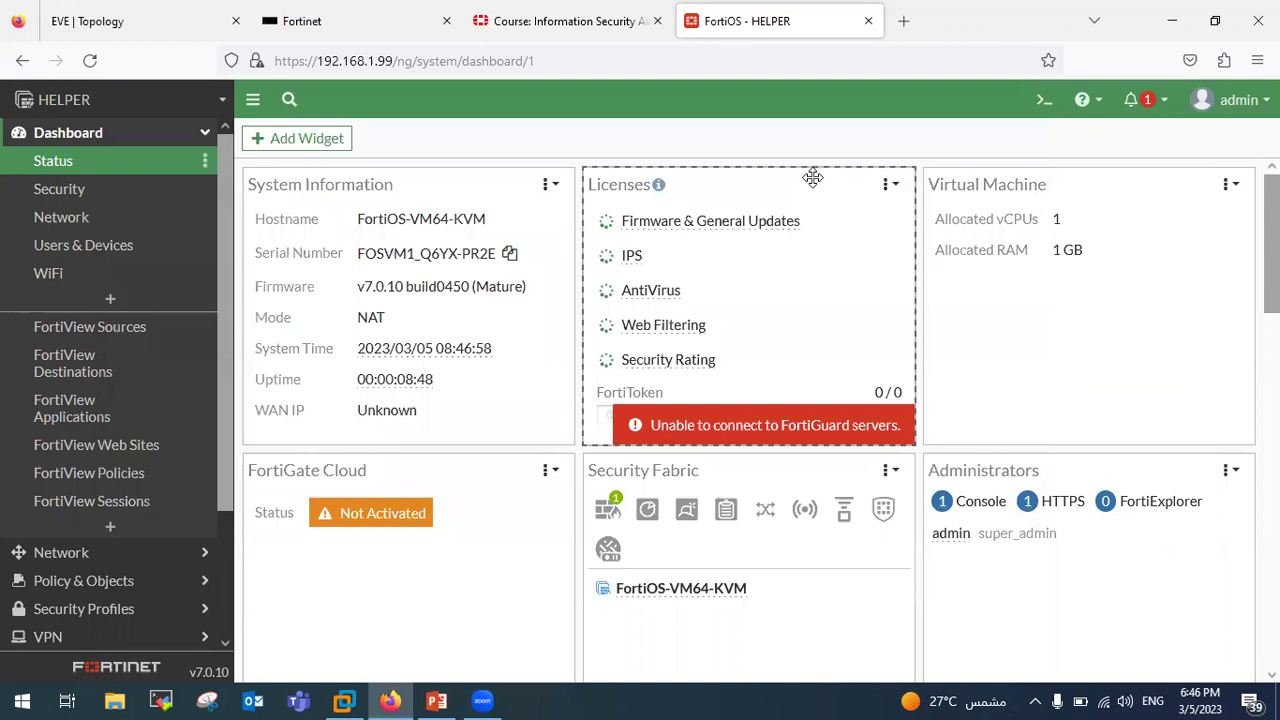
- Compare the dashboard's firmware v7.0.10 with the Factory Default Settings slide
left_click(78, 135)
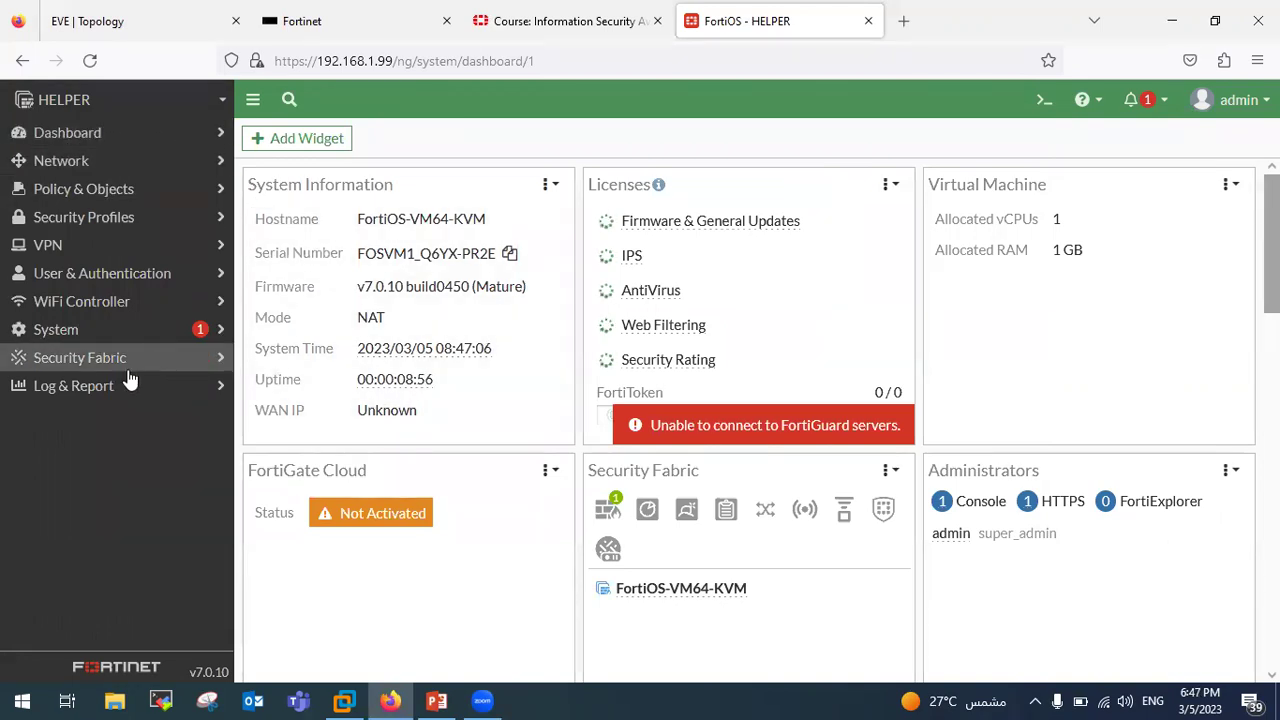
double_click(208, 672)
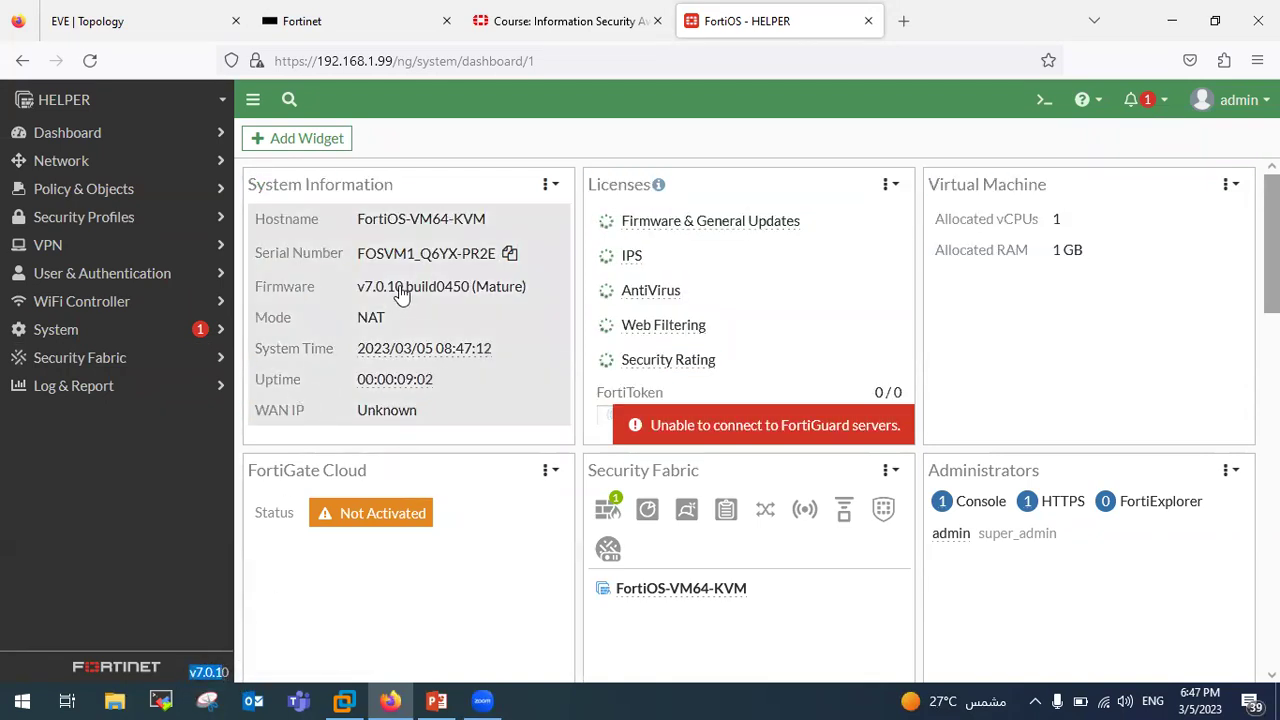
left_click(437, 700)
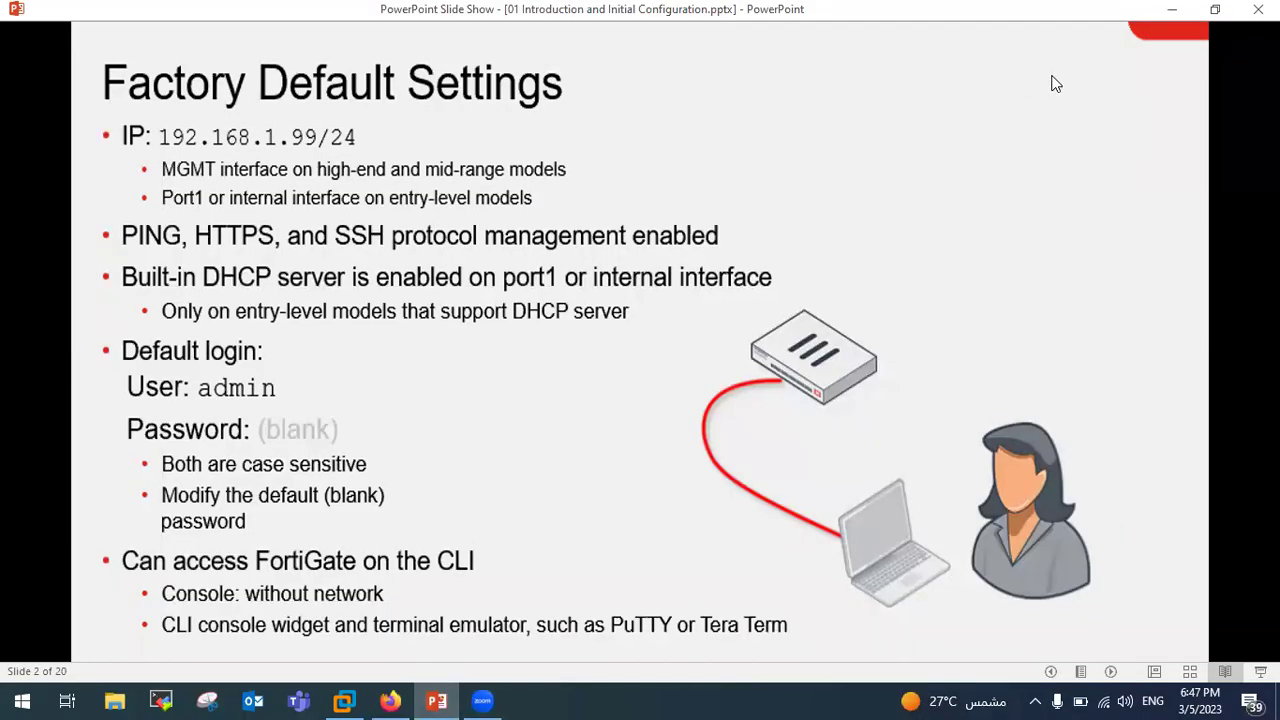
left_click(1170, 10)
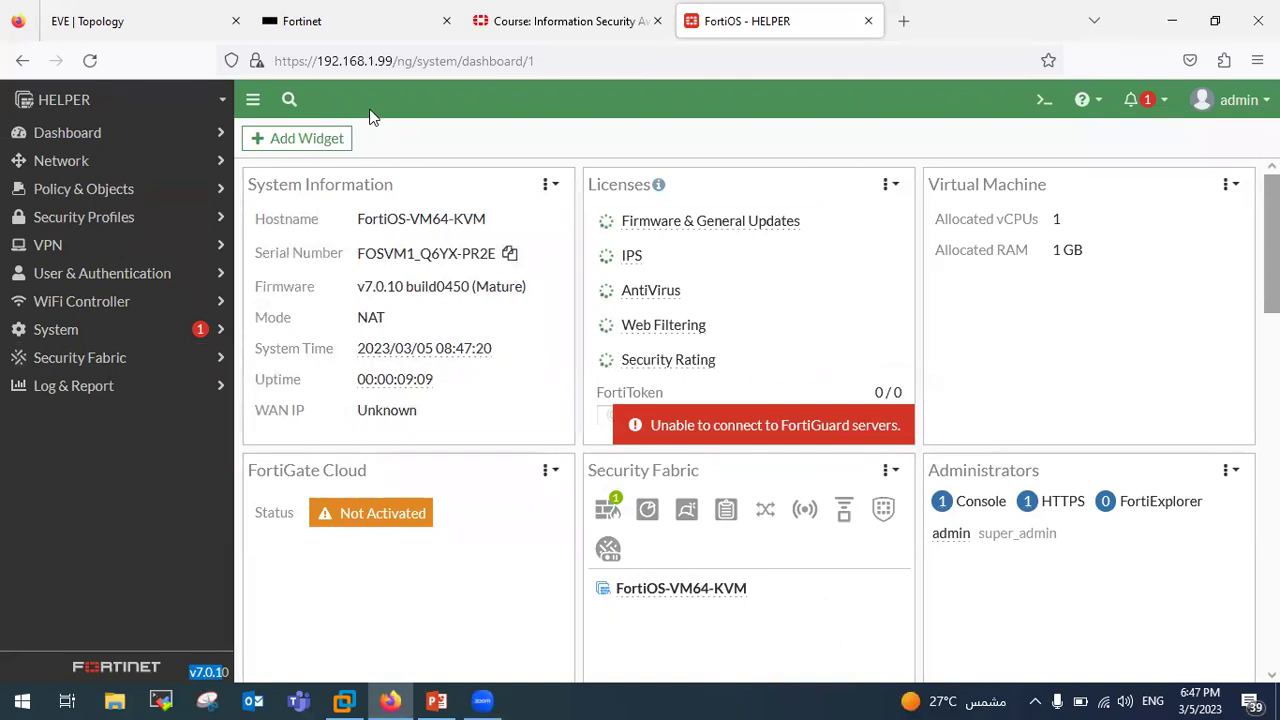
left_click_drag(390, 172, 395, 173)
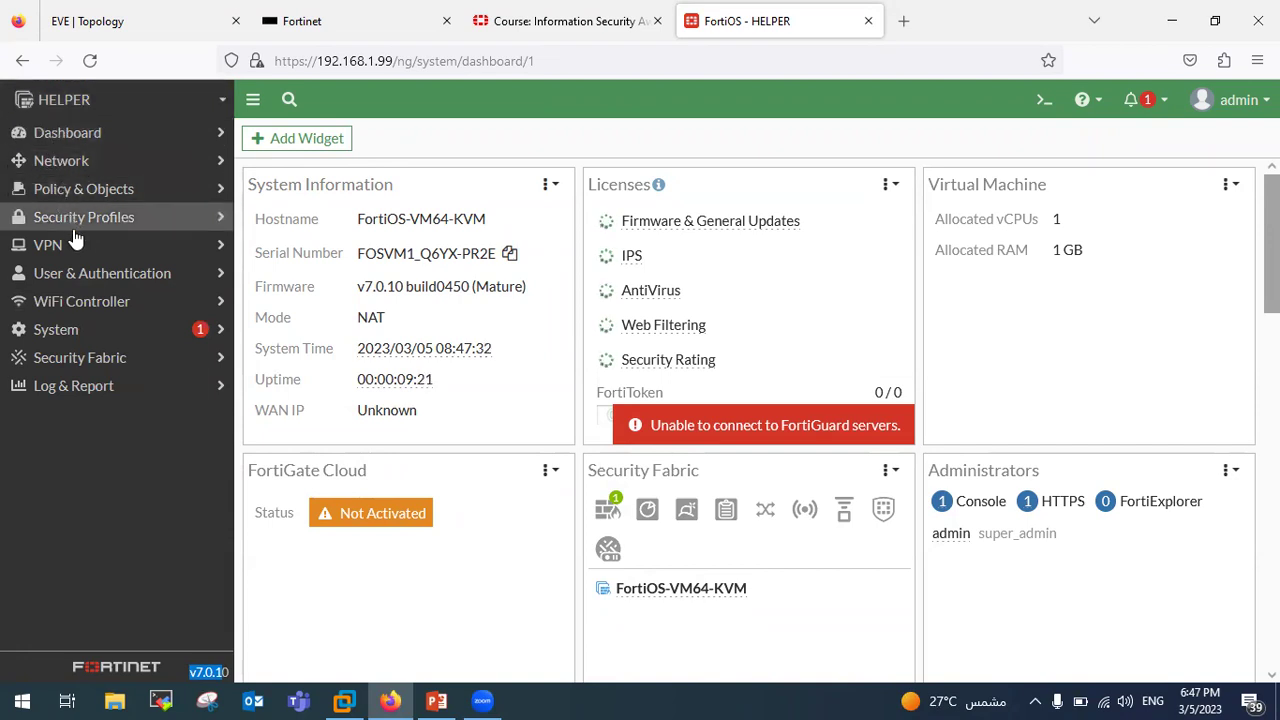
- Open the WiFi dashboard, then expand the Network settings menu
left_click(72, 136)
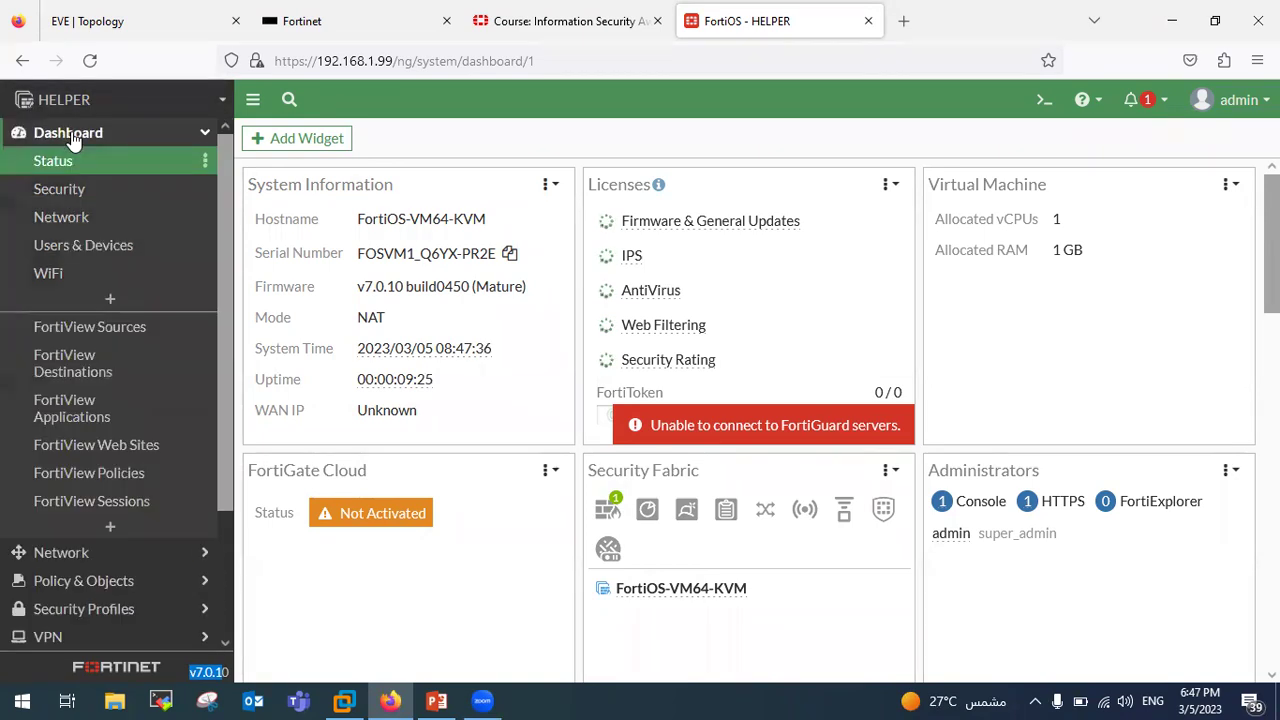
mouse_move(124, 140)
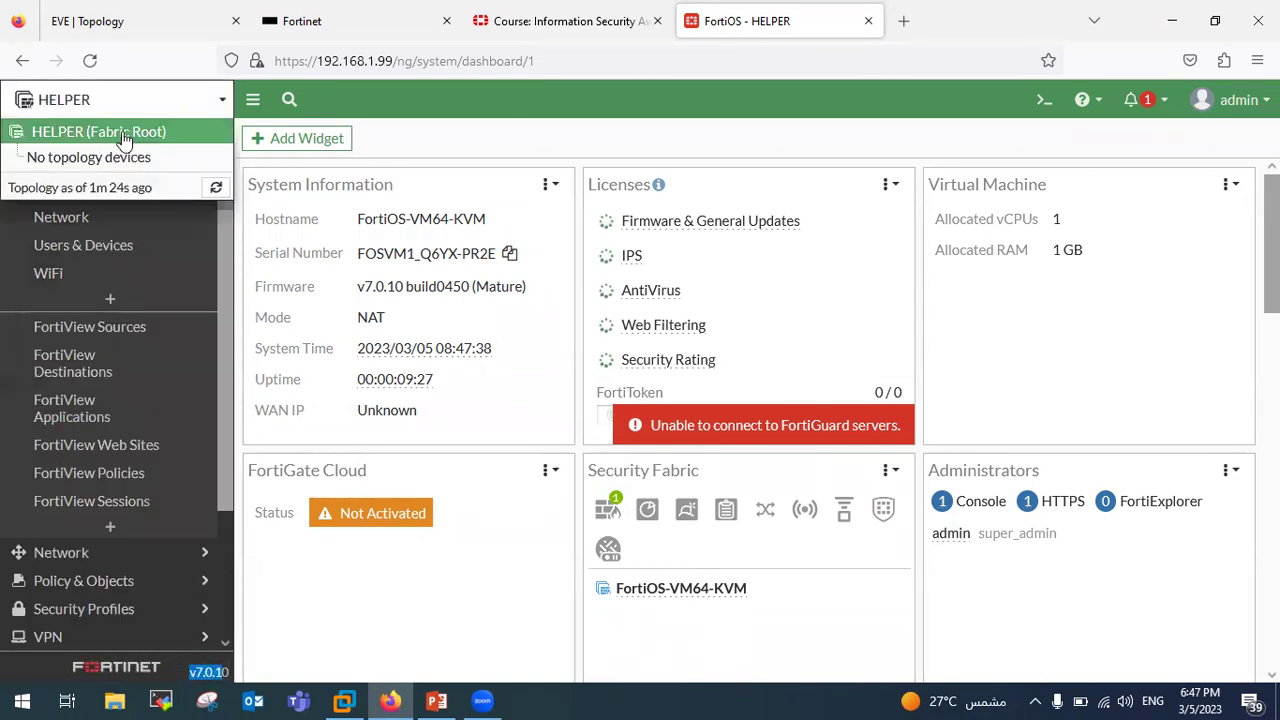
left_click(110, 276)
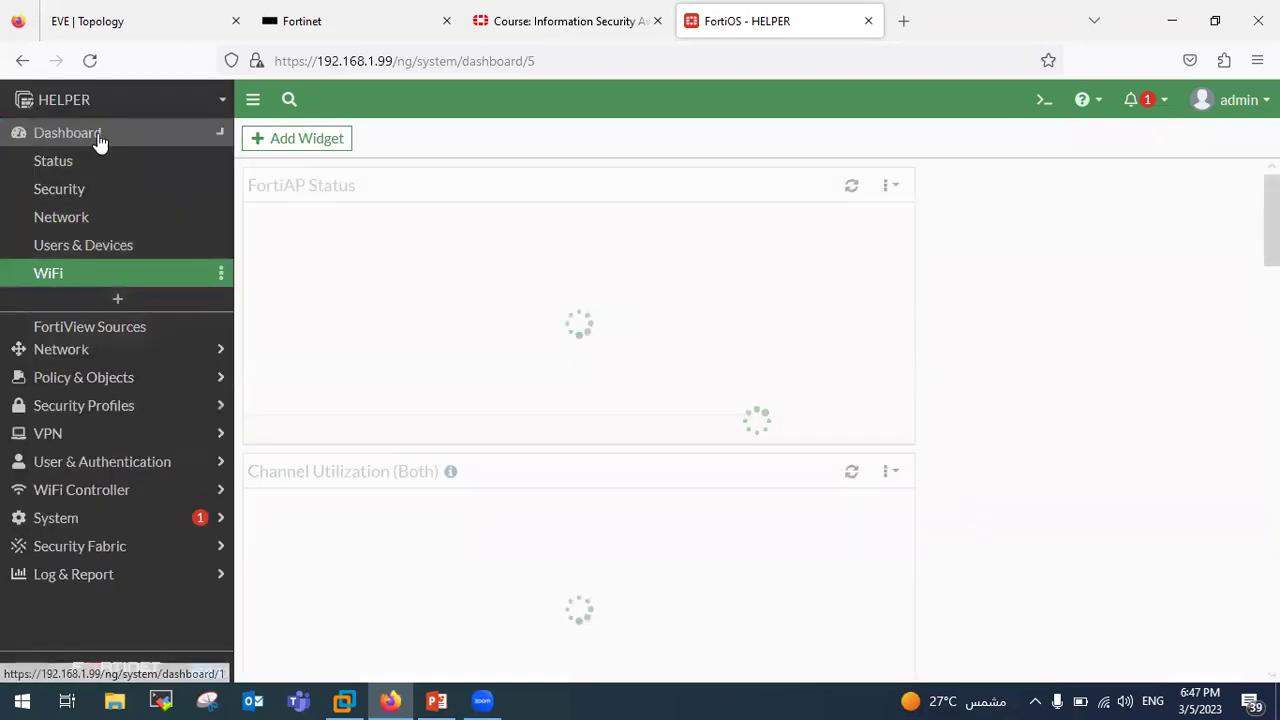
left_click(98, 142)
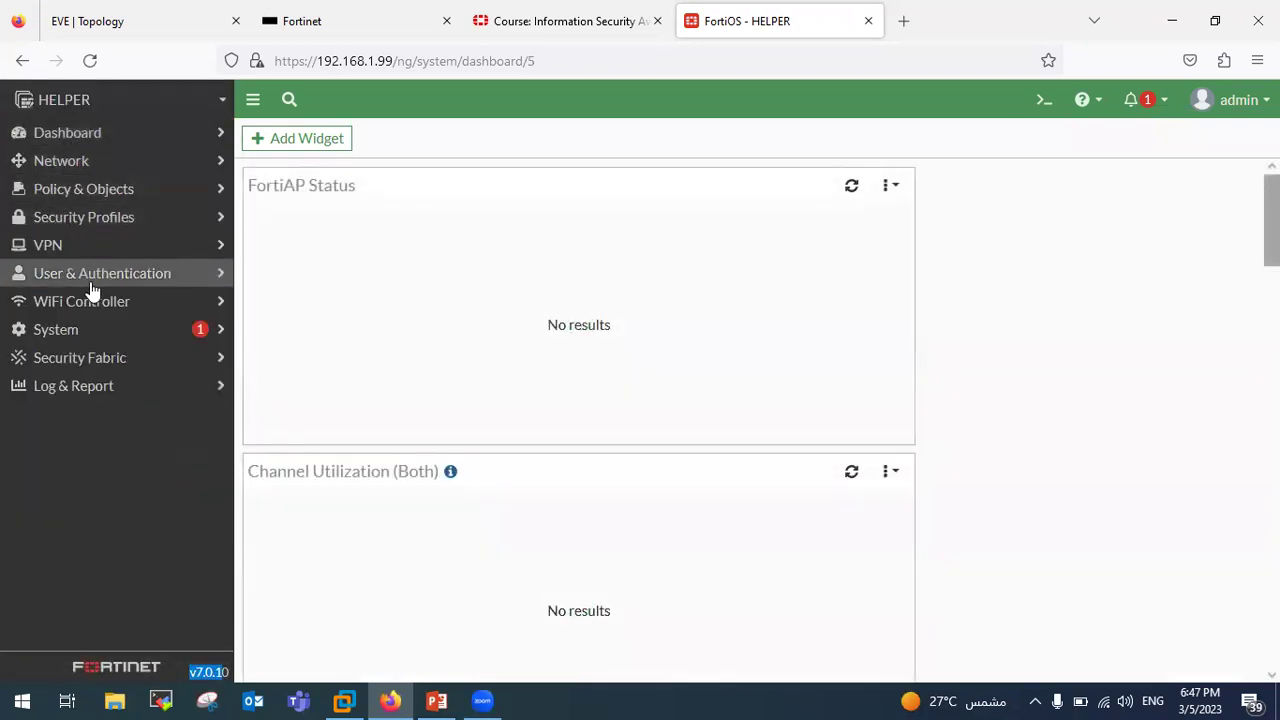
left_click(110, 146)
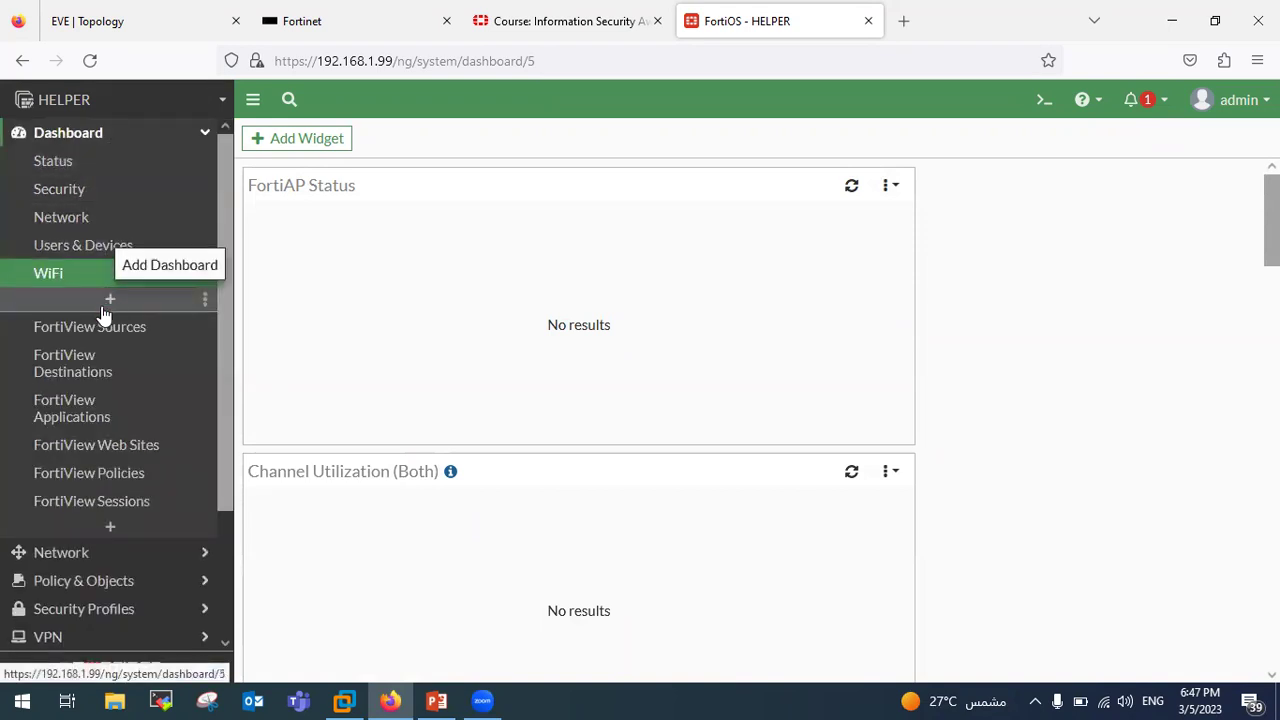
left_click(72, 552)
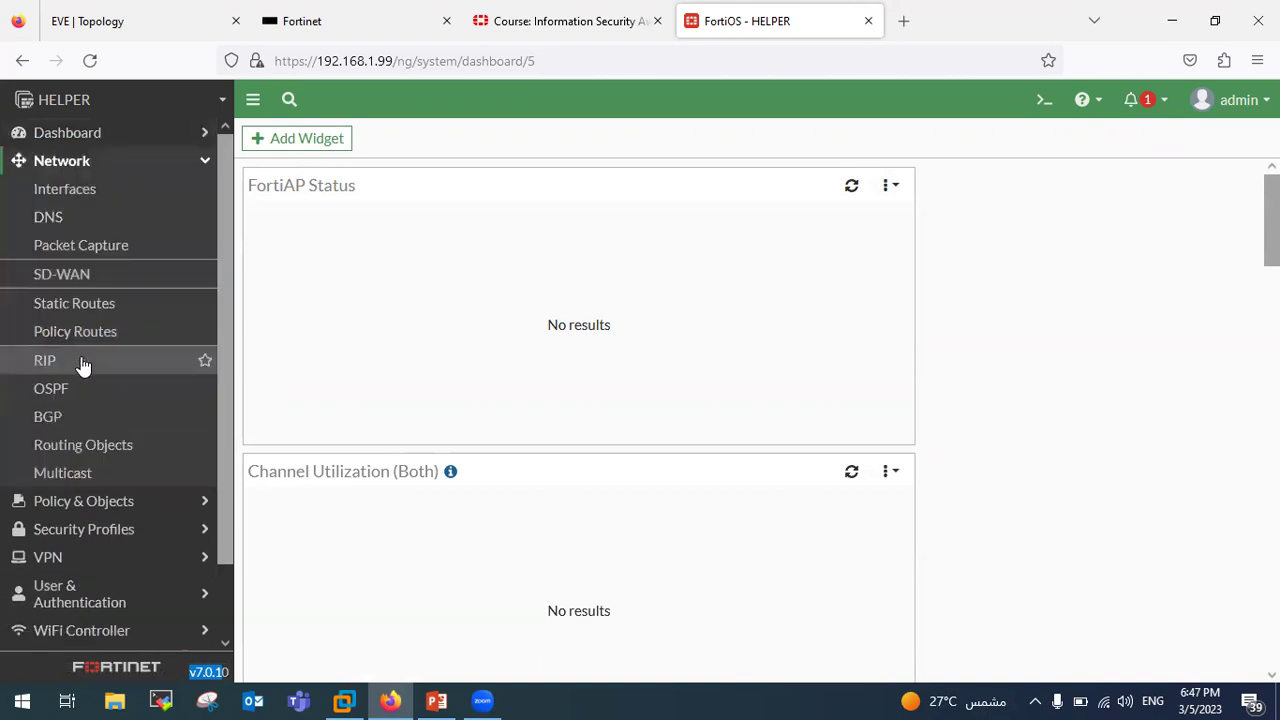
- Open Network > Interfaces and close the Fortinet console and training course tabs
left_click(104, 191)
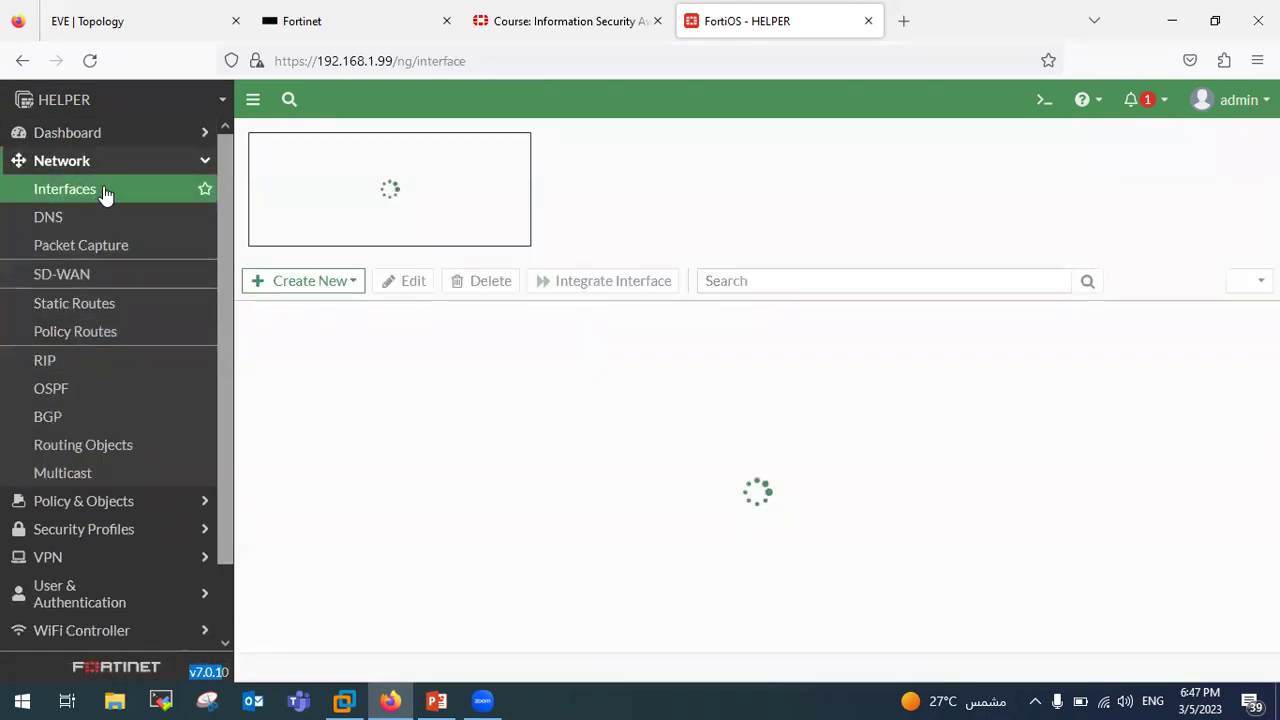
mouse_move(478, 166)
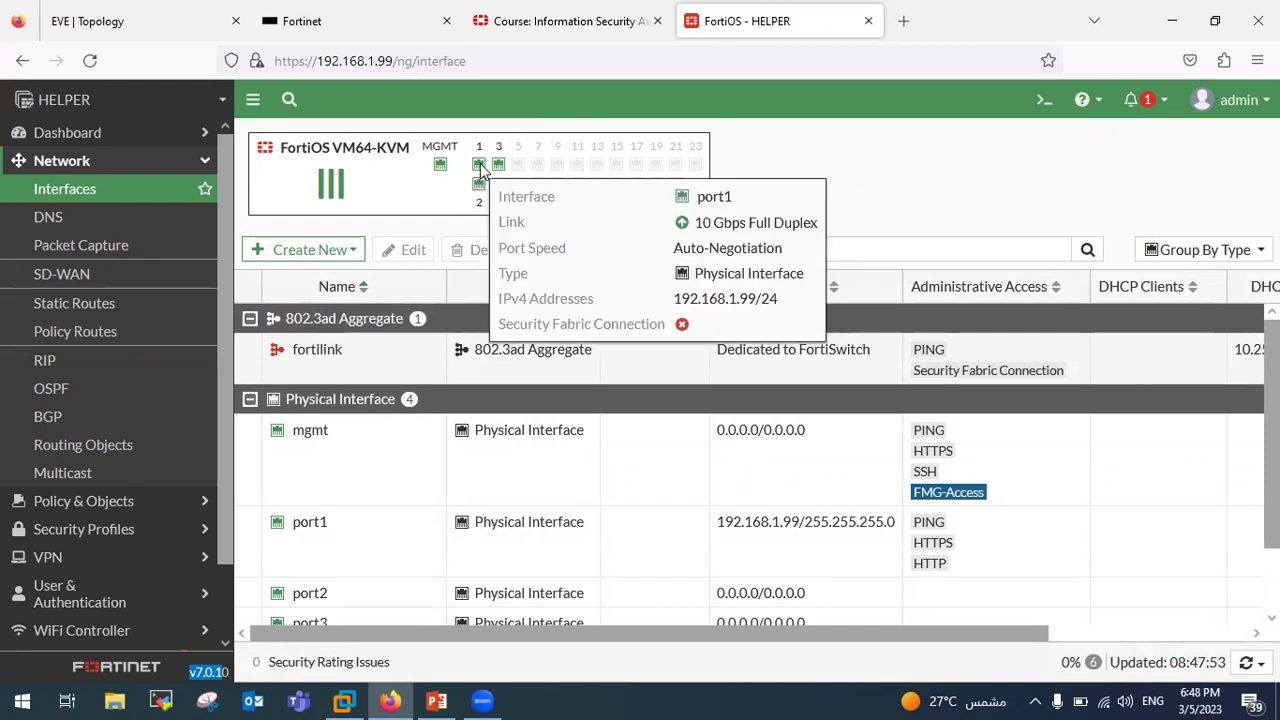
left_click(336, 24)
left_click(155, 27)
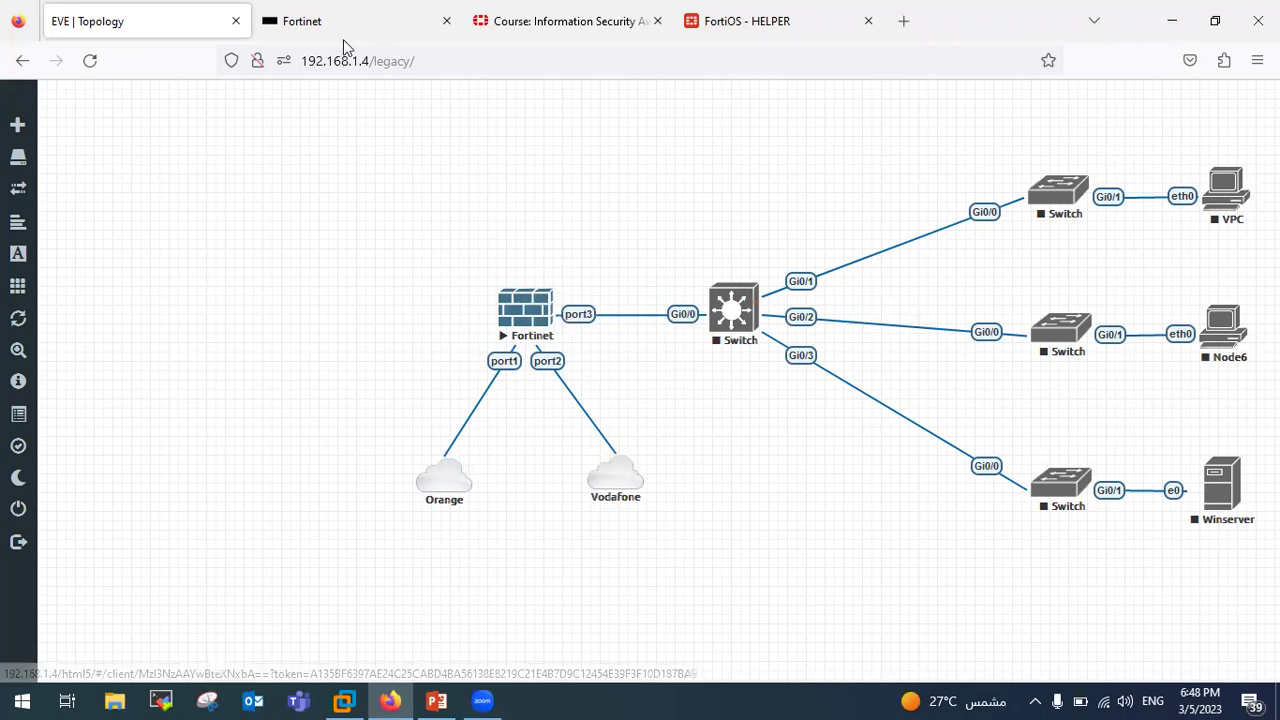
left_click(385, 30)
left_click(488, 37)
middle_click(418, 30)
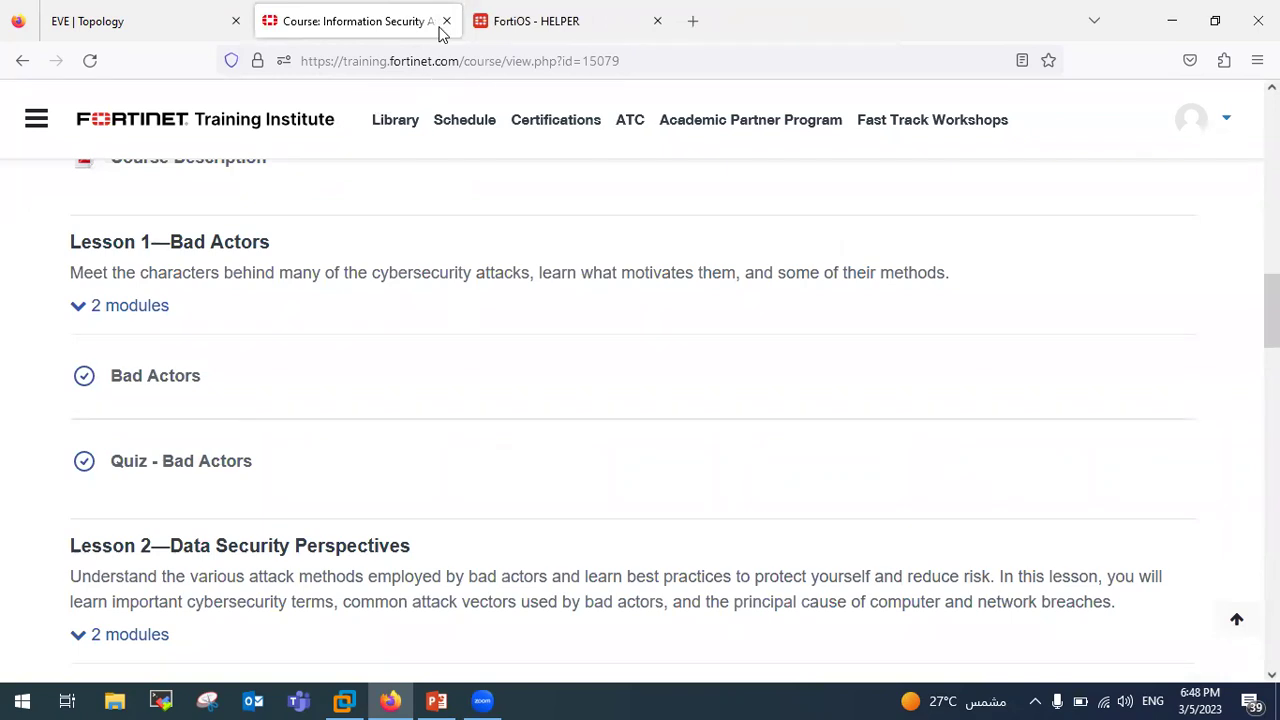
left_click(446, 21)
- Reload the Interfaces page and compare it with the EVE topology diagram
mouse_move(498, 166)
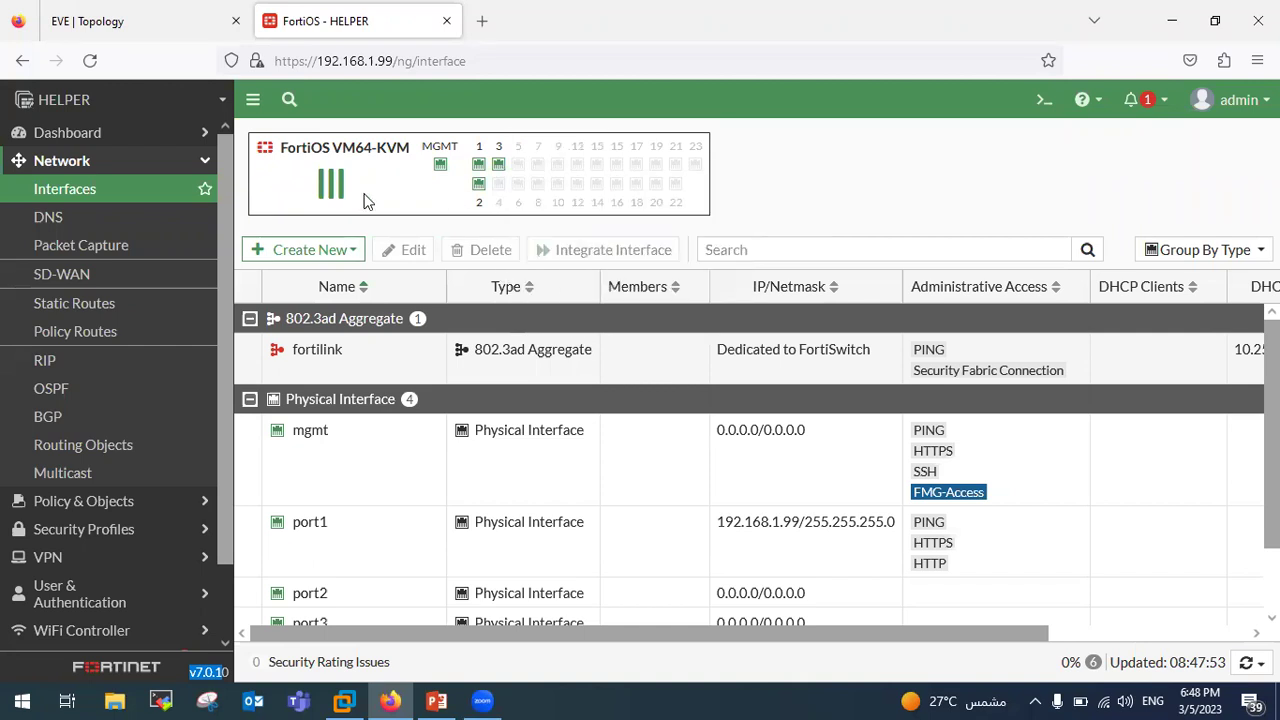
left_click(89, 60)
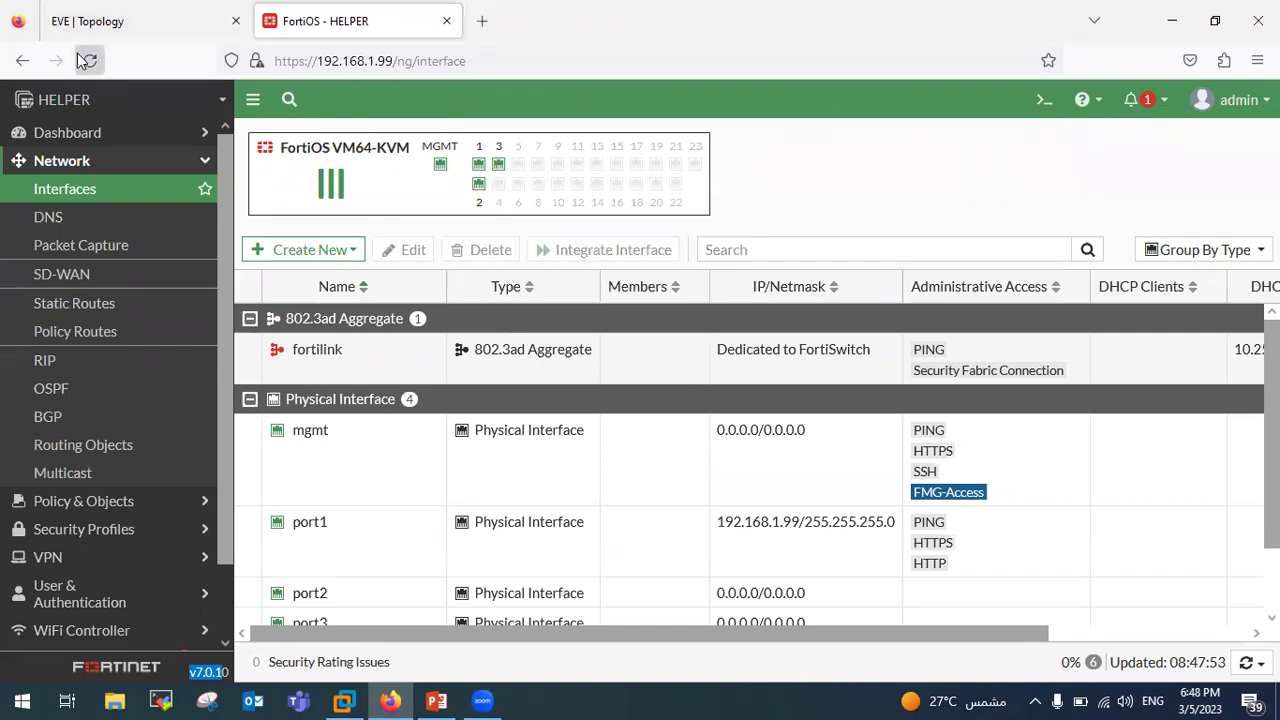
left_click(151, 24)
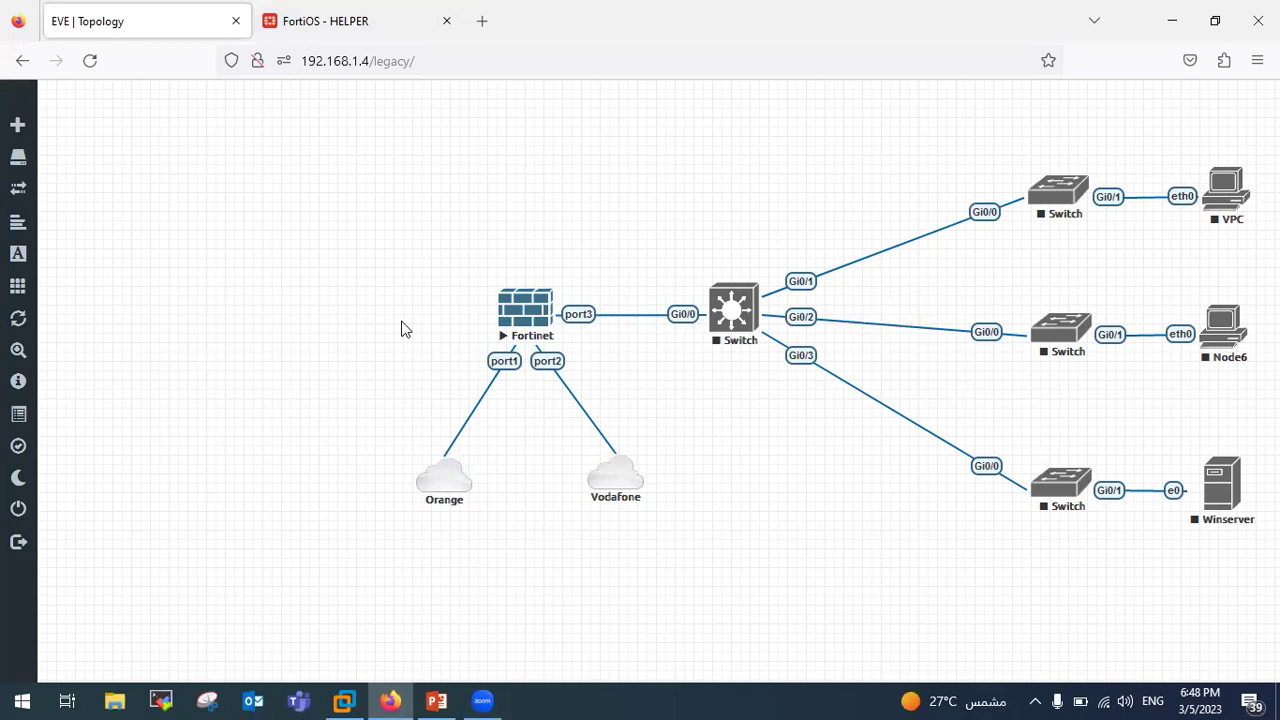
left_click(341, 34)
left_click(140, 24)
left_click(350, 38)
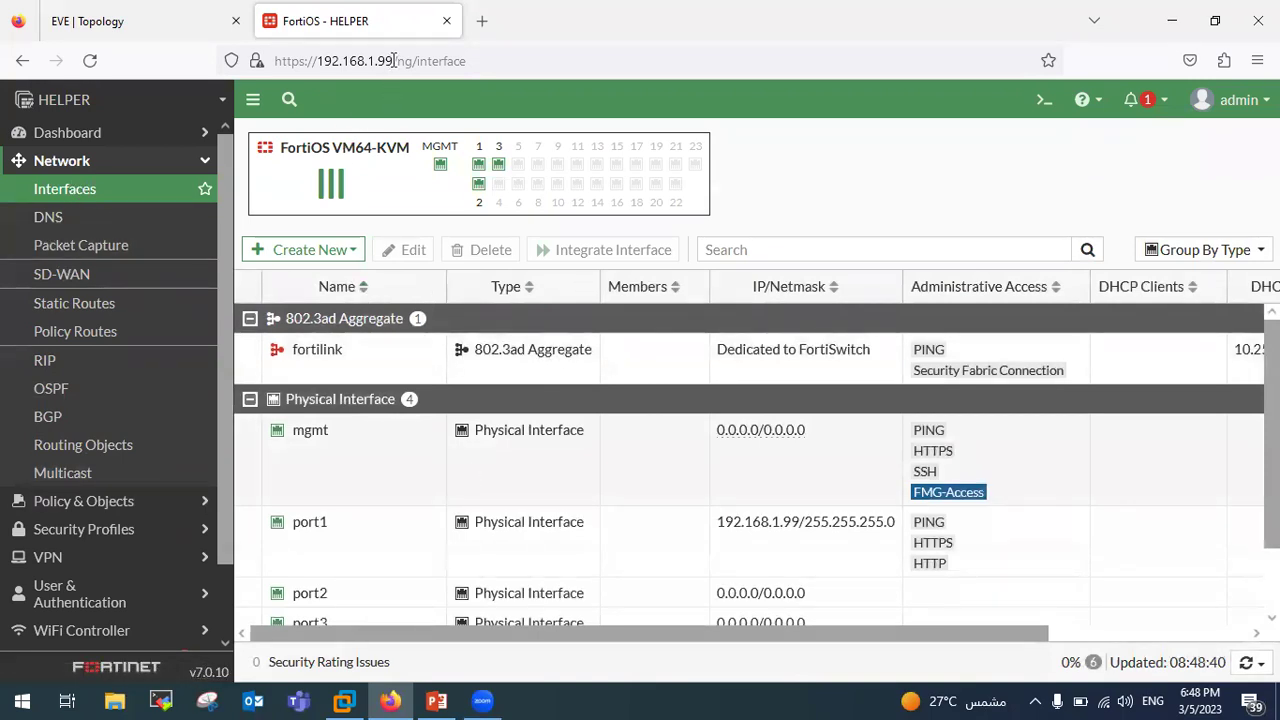
- Give port1 the alias Orange and save the change
left_click_drag(395, 60, 311, 70)
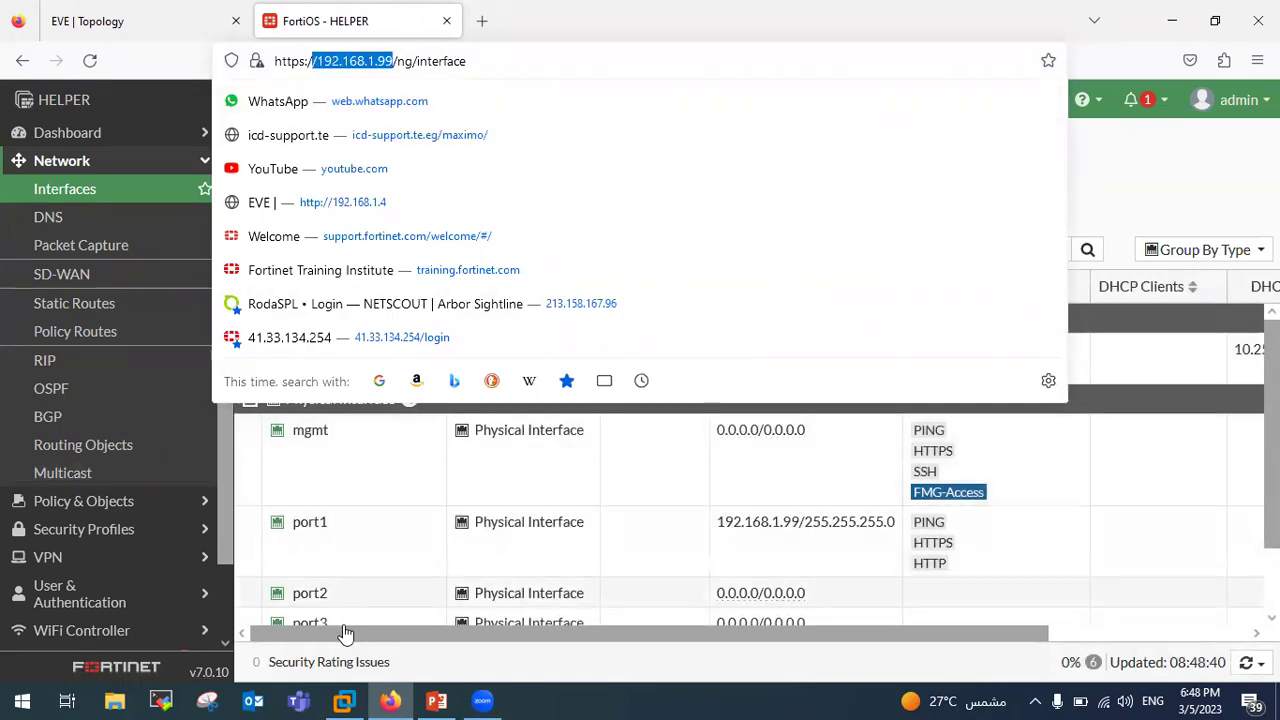
left_click(1172, 159)
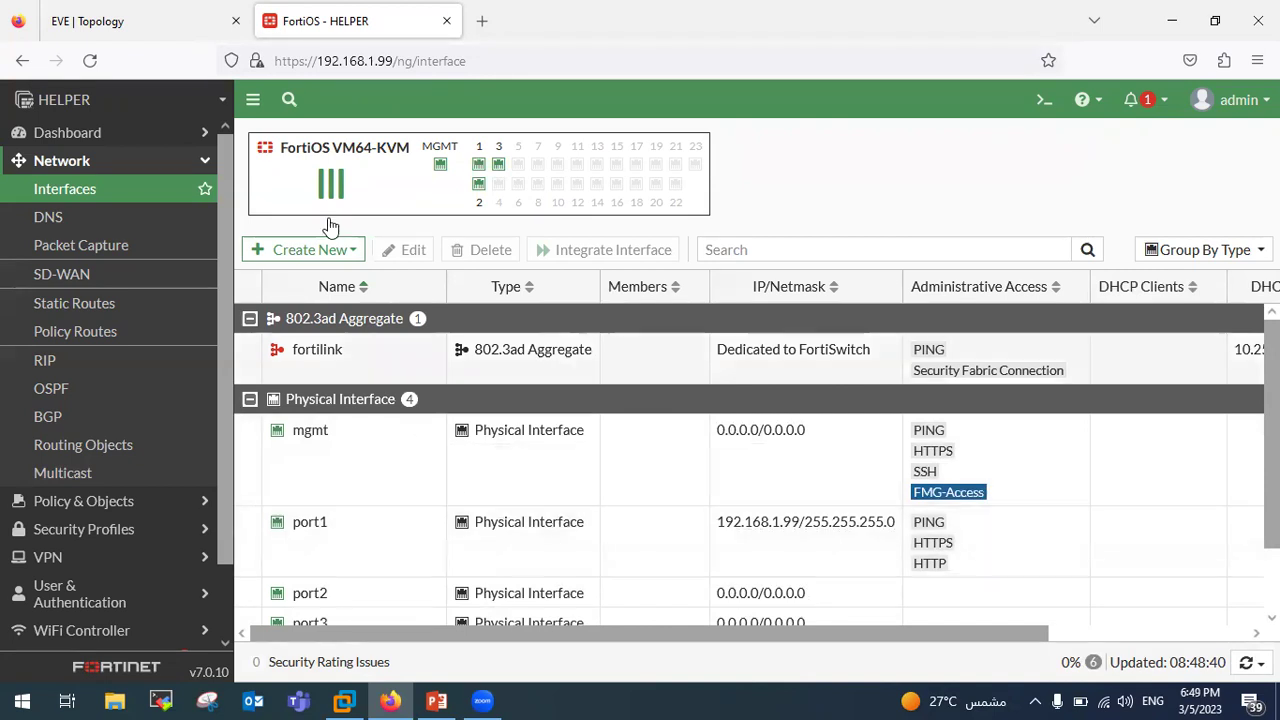
left_click(156, 24)
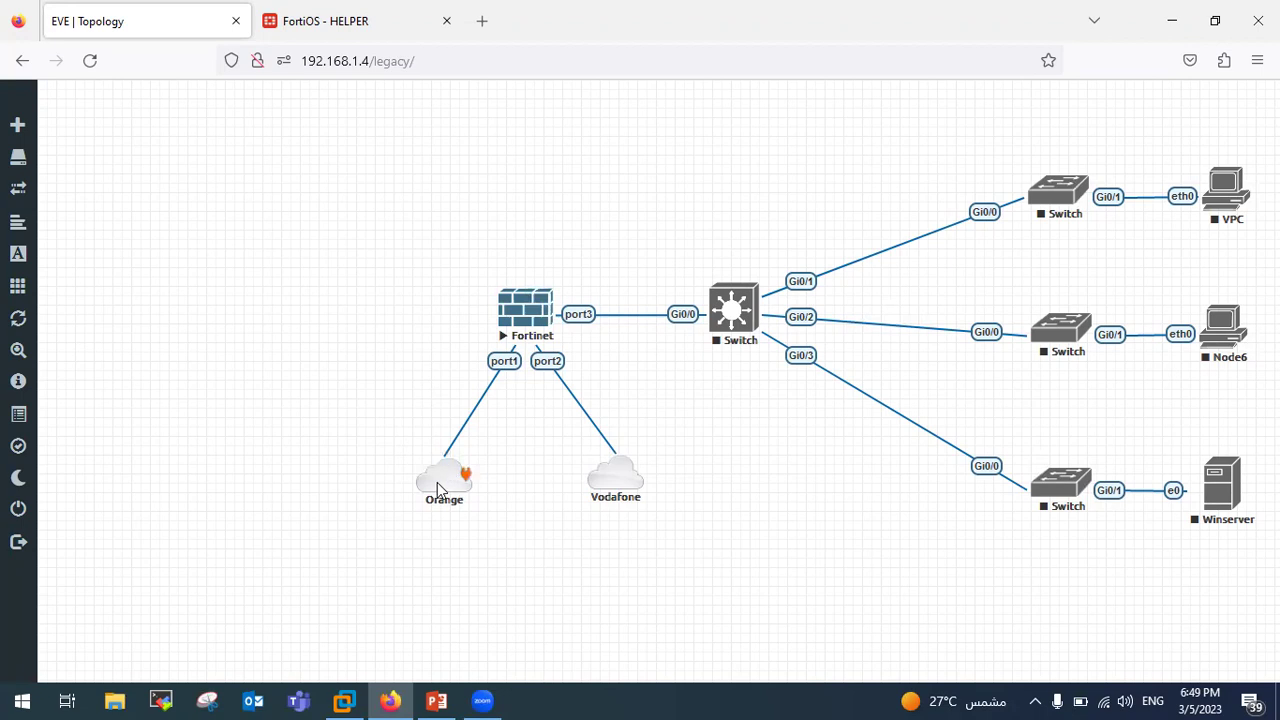
left_click(343, 30)
scroll(334, 471, "down", 2)
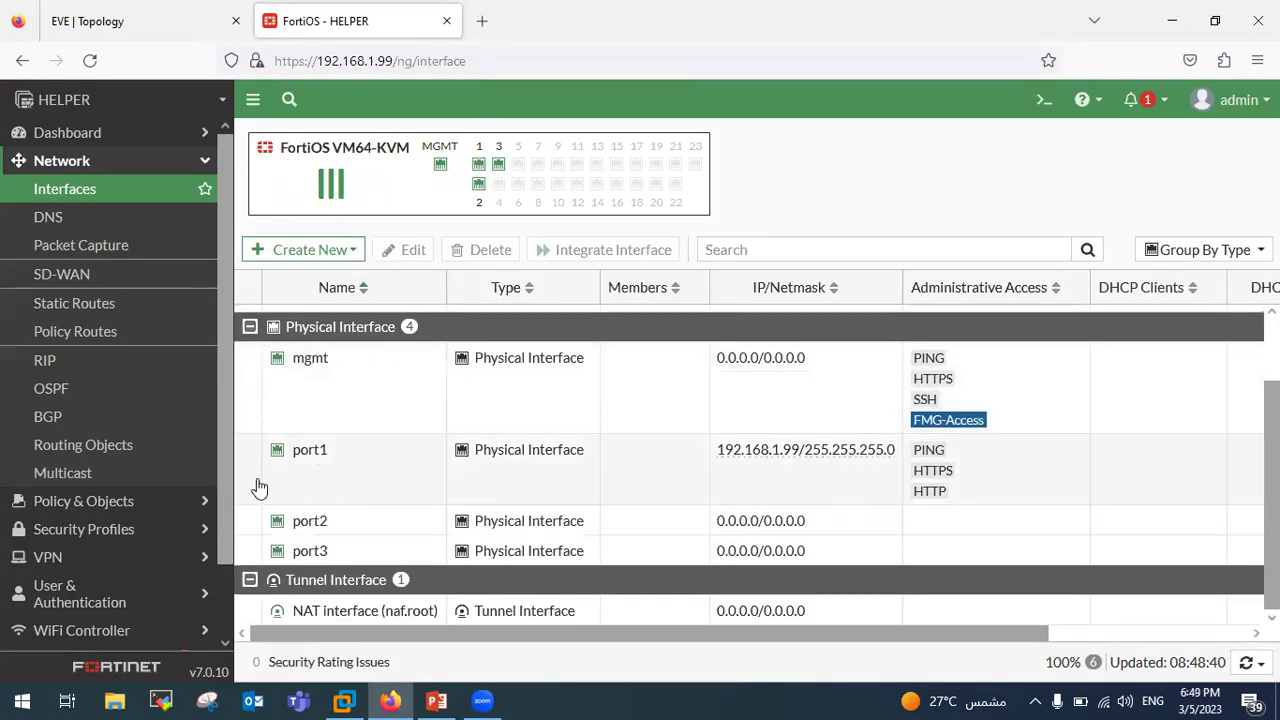
double_click(333, 471)
left_click(416, 205)
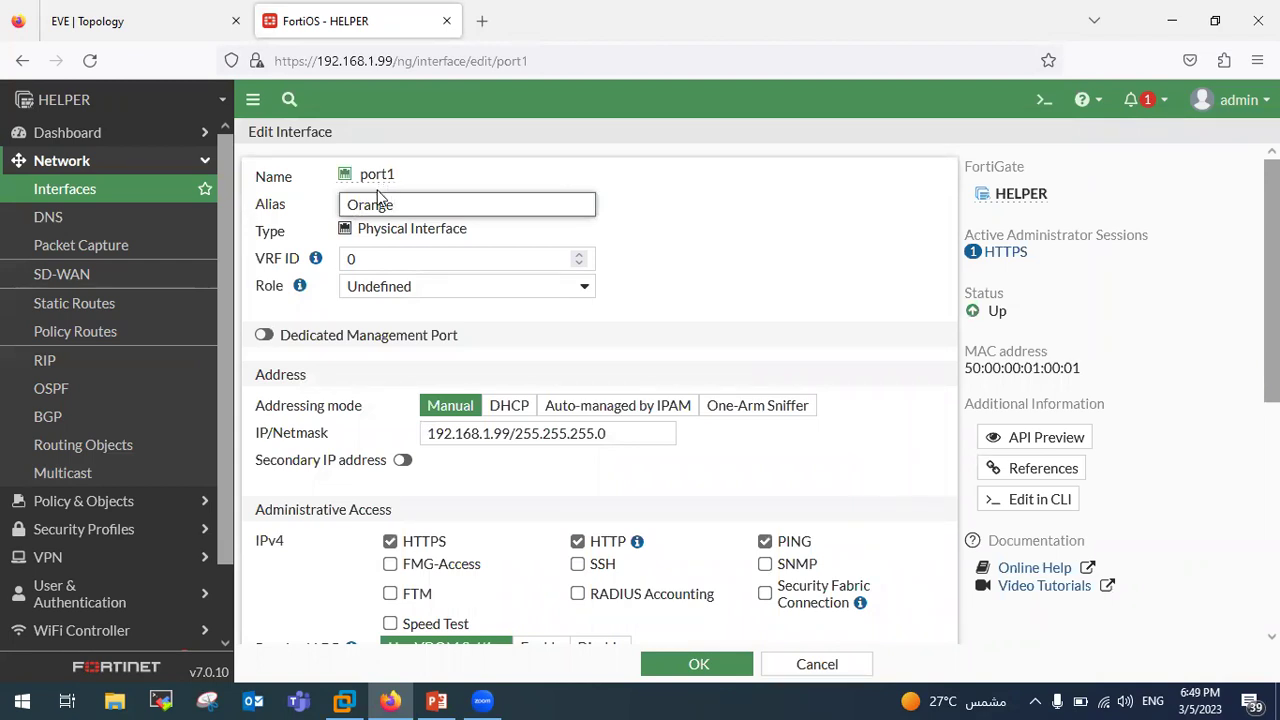
left_click(692, 666)
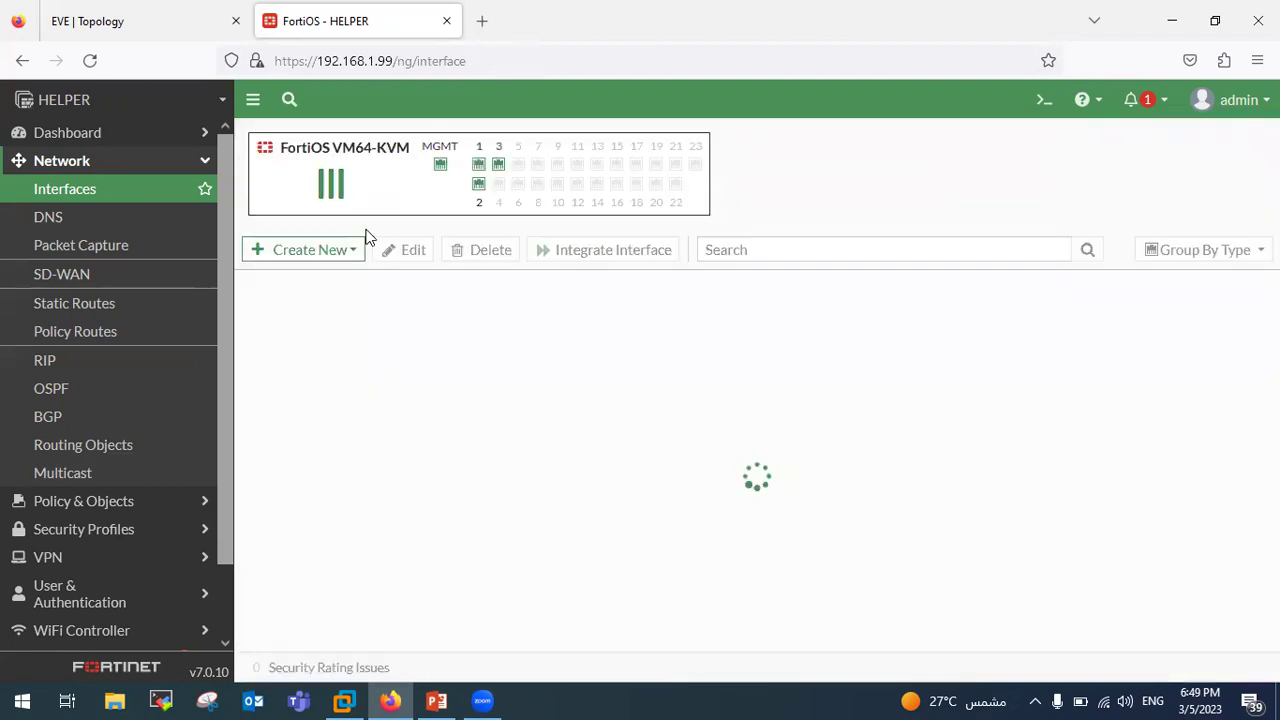
- Check the Orange (port1) entry against the EVE topology diagram
left_click(135, 34)
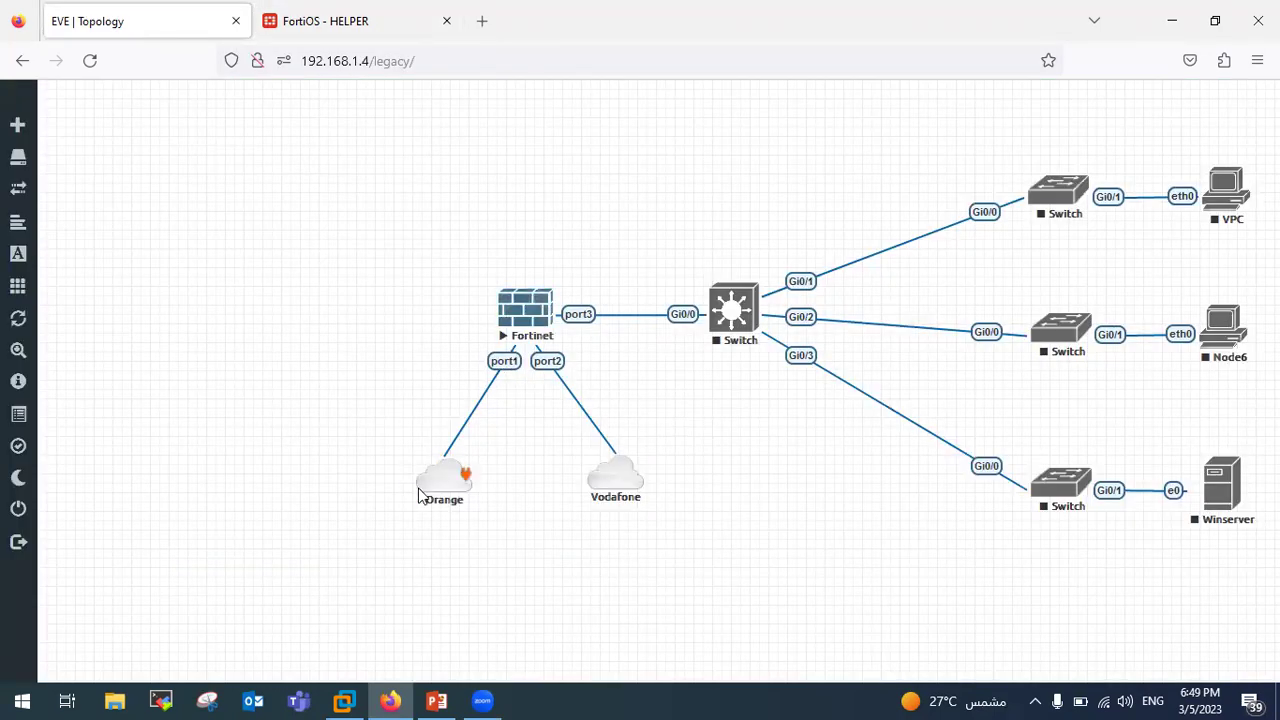
left_click(360, 32)
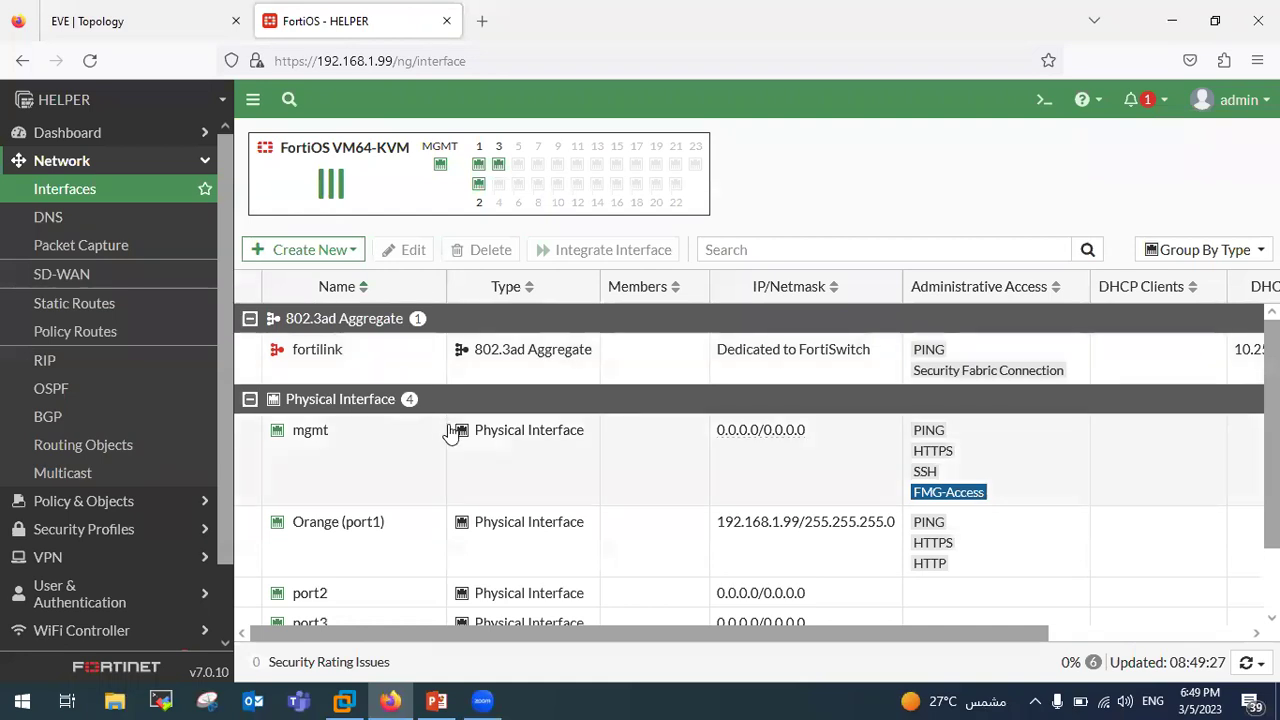
mouse_move(330, 533)
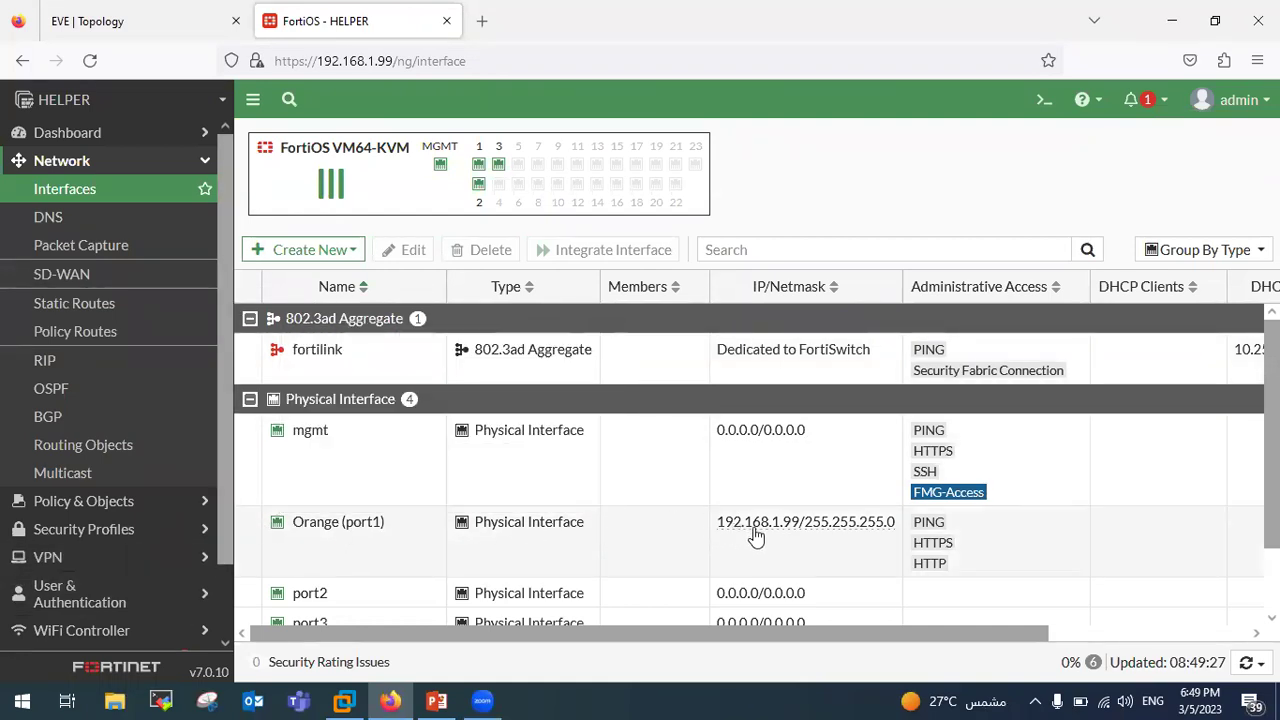
mouse_move(829, 535)
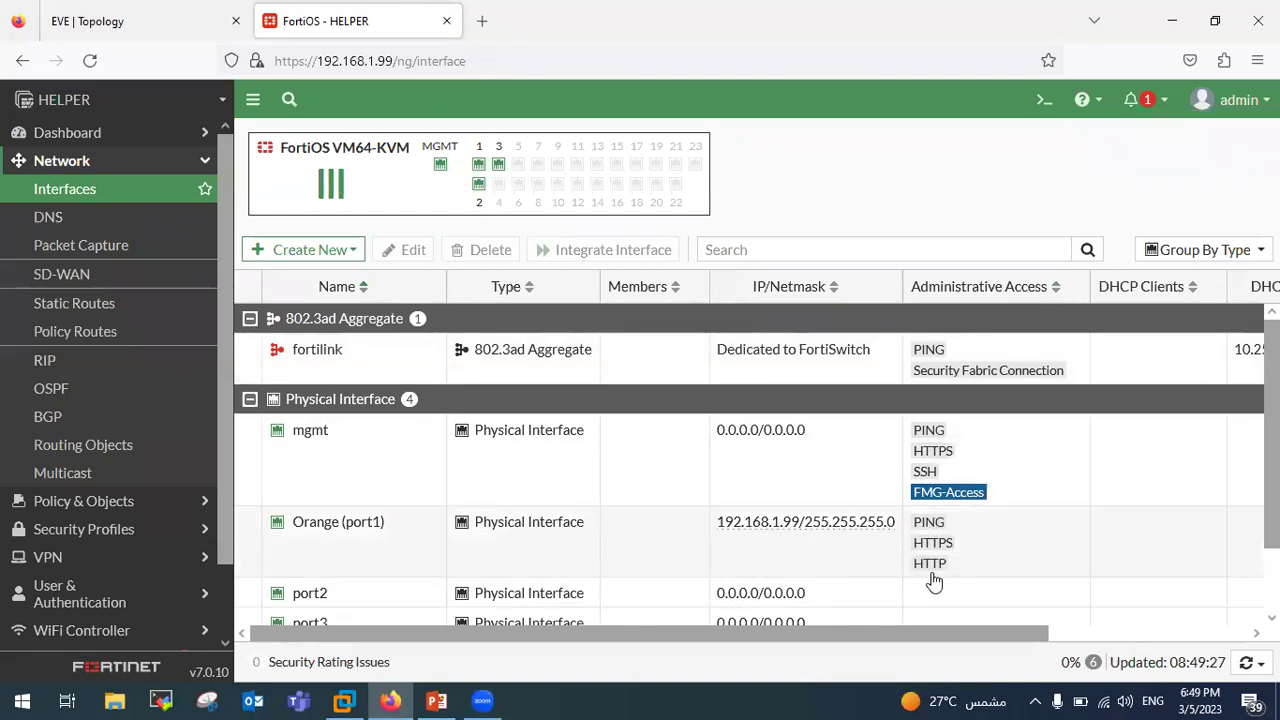
left_click_drag(814, 634, 665, 622)
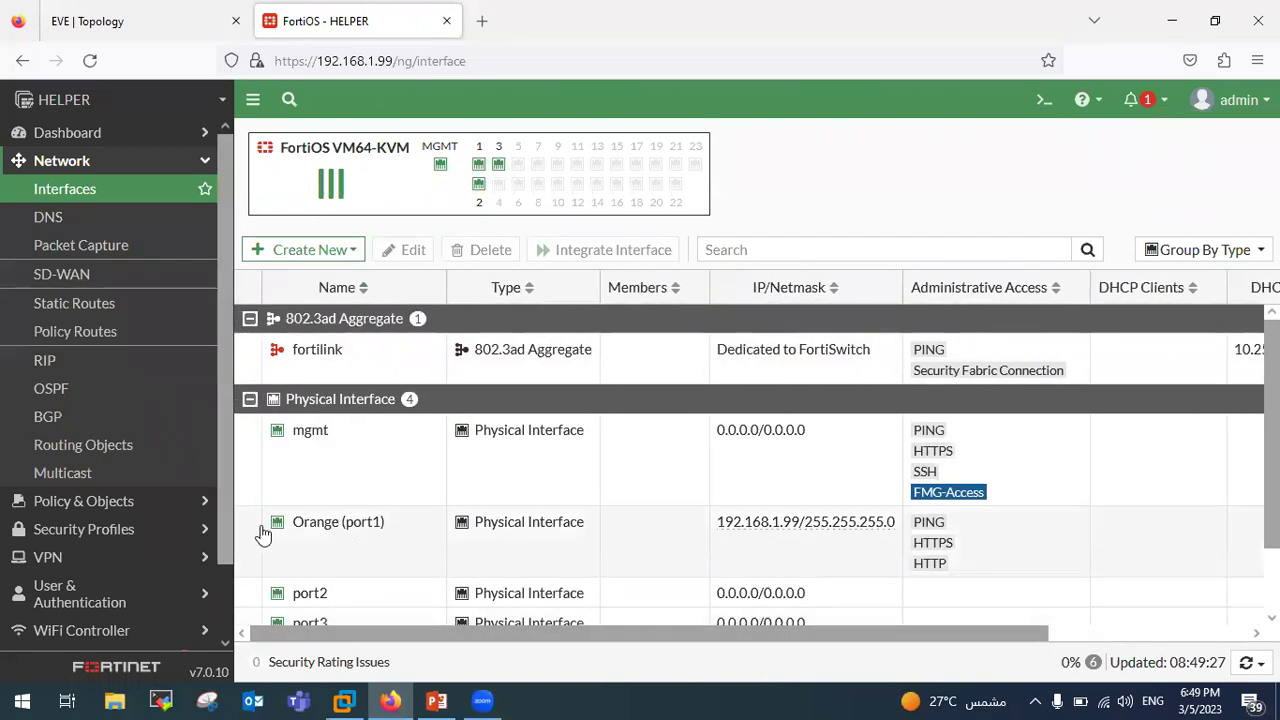
left_click(100, 20)
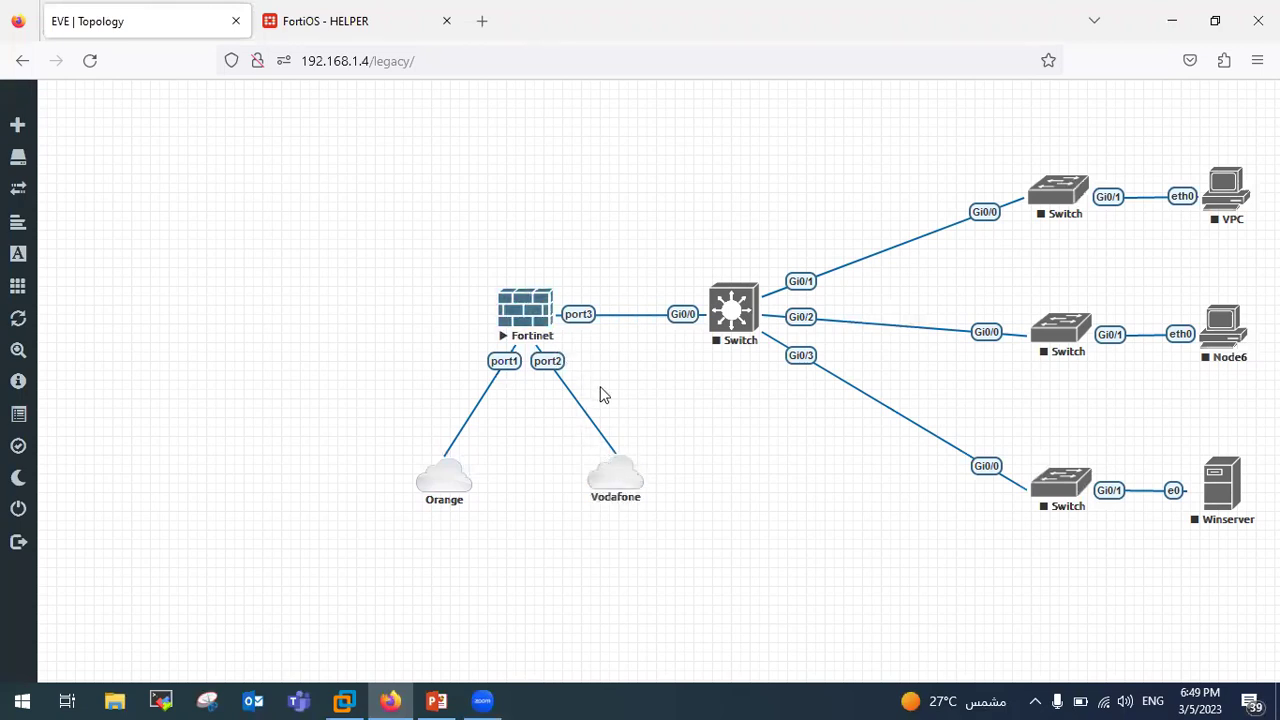
left_click(340, 30)
scroll(440, 420, "down", 2)
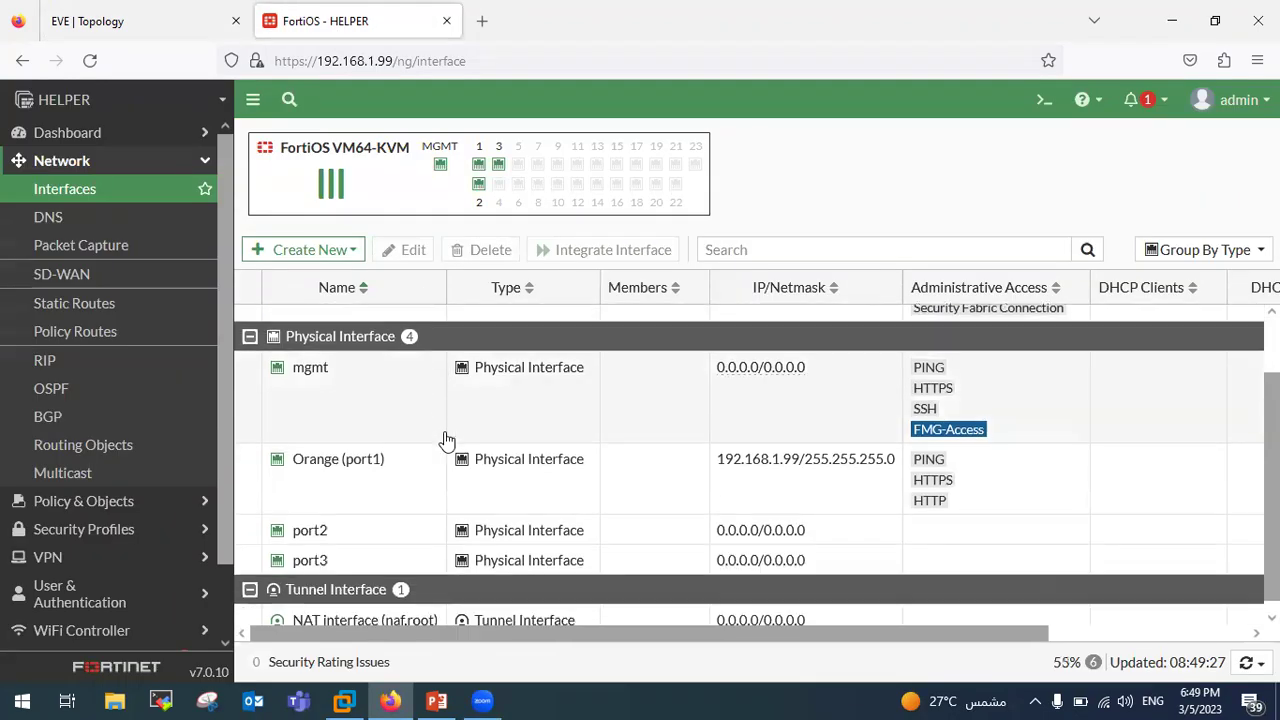
- Edit port2 to alias Vodafone, role WAN, 192.168.88.1/24 with HTTPS and HTTP, and save
double_click(363, 522)
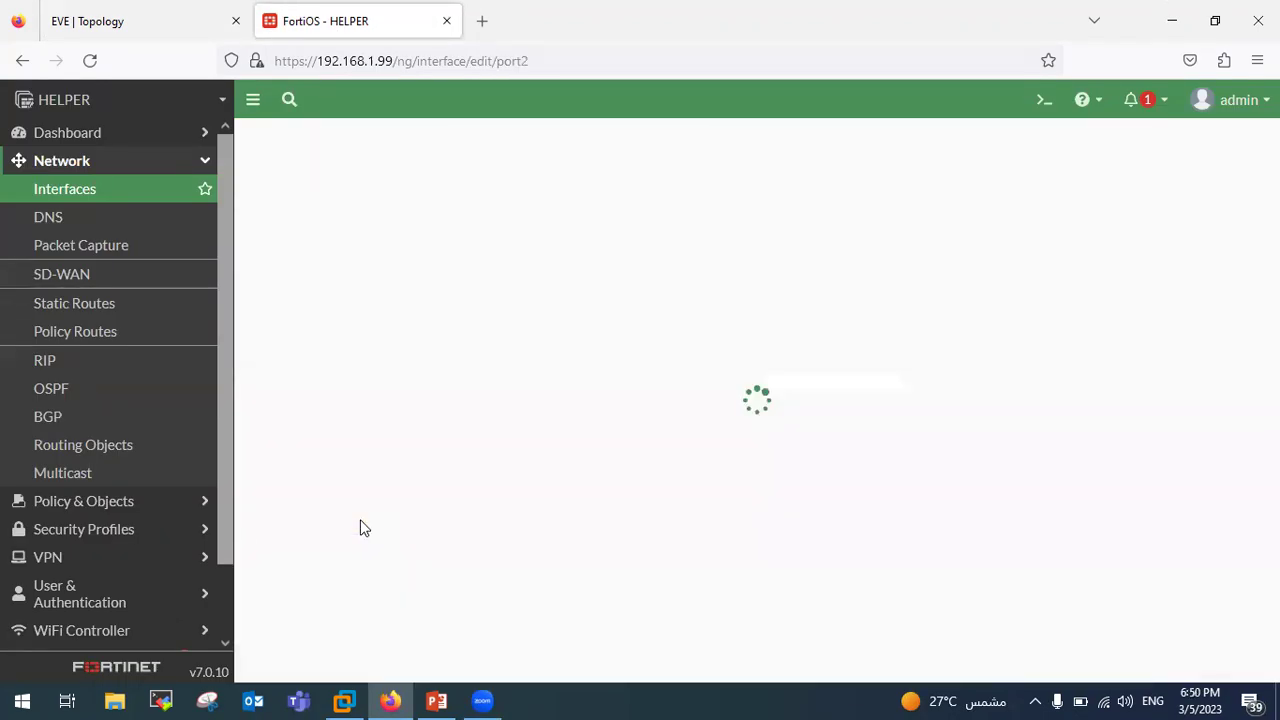
left_click(425, 210)
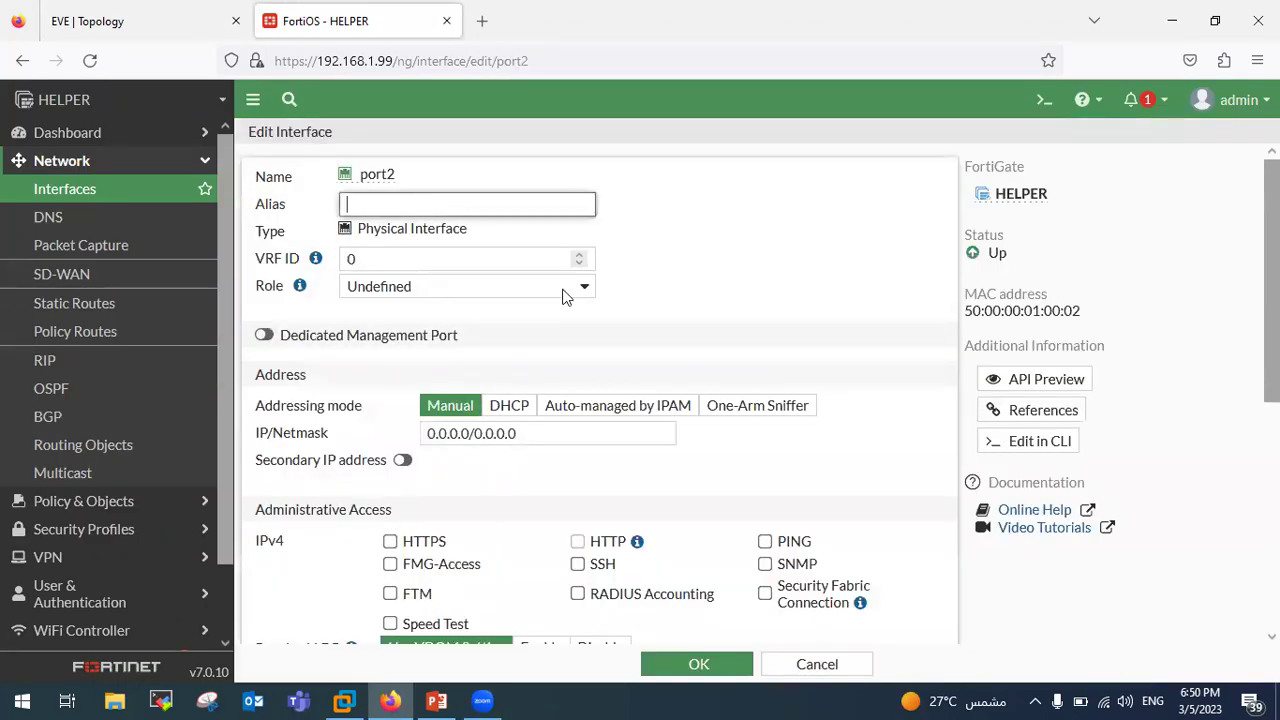
left_click(418, 285)
left_click(383, 343)
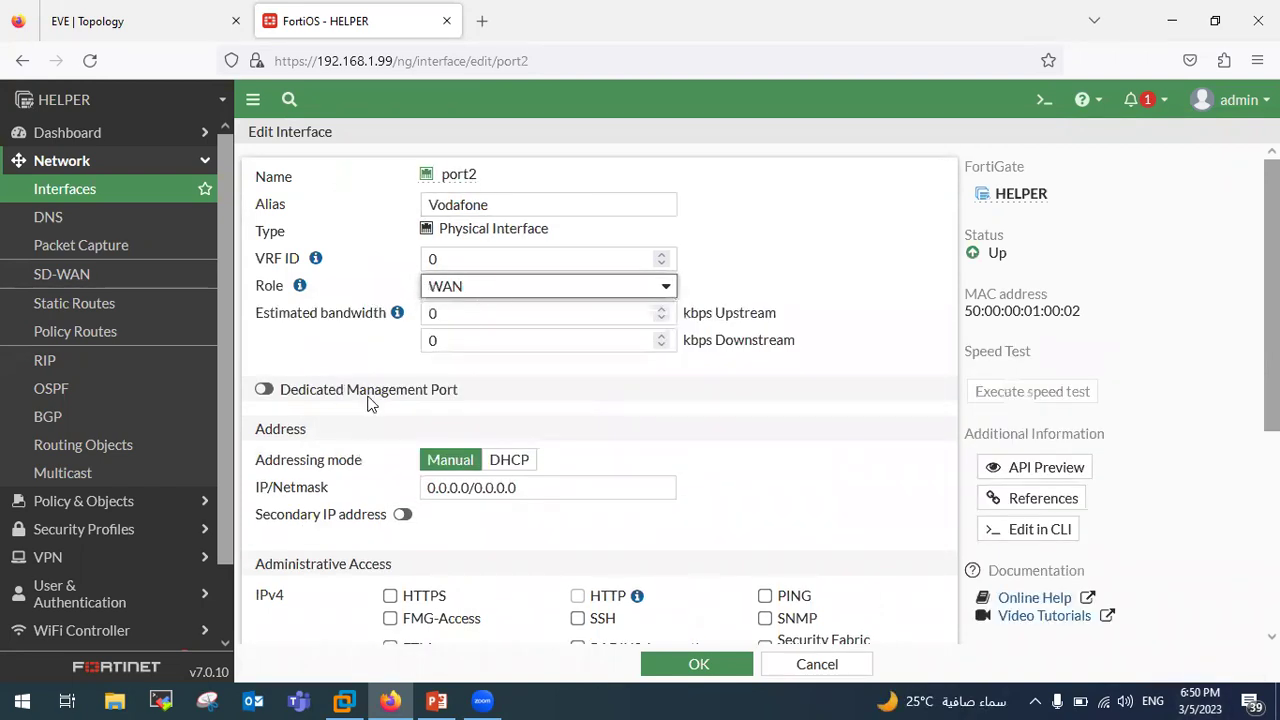
left_click_drag(532, 487, 397, 497)
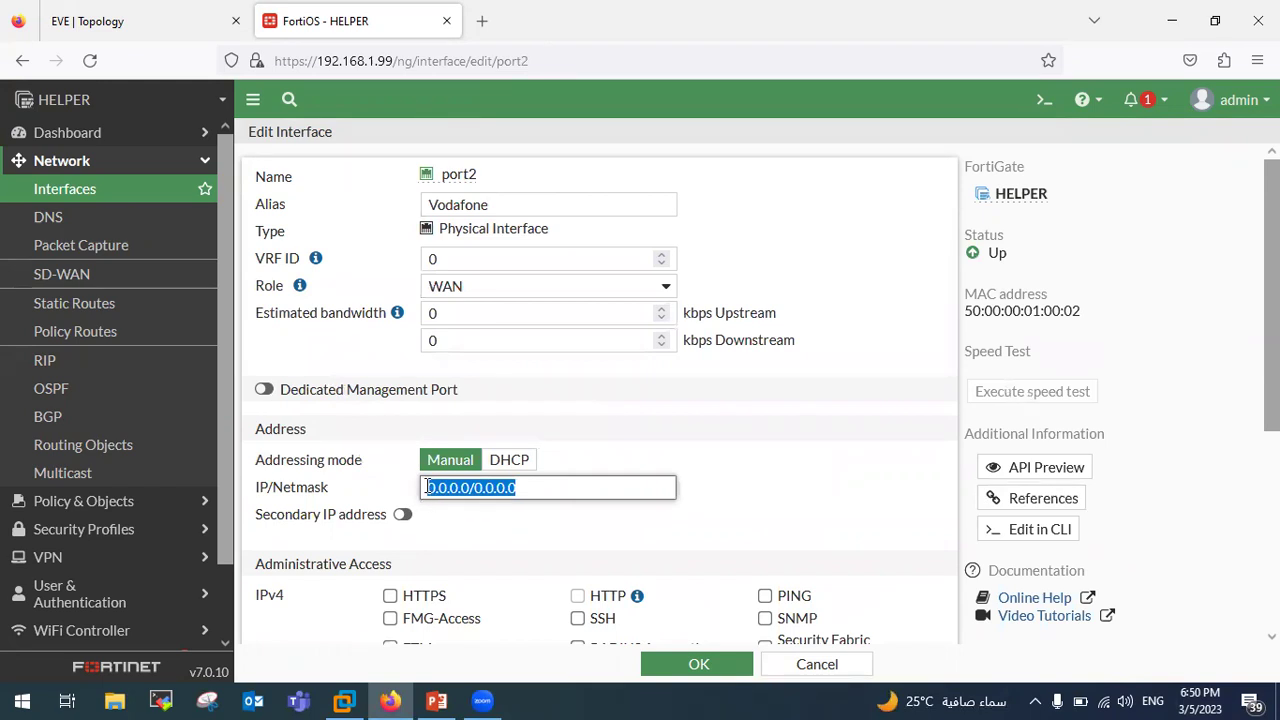
type("1")
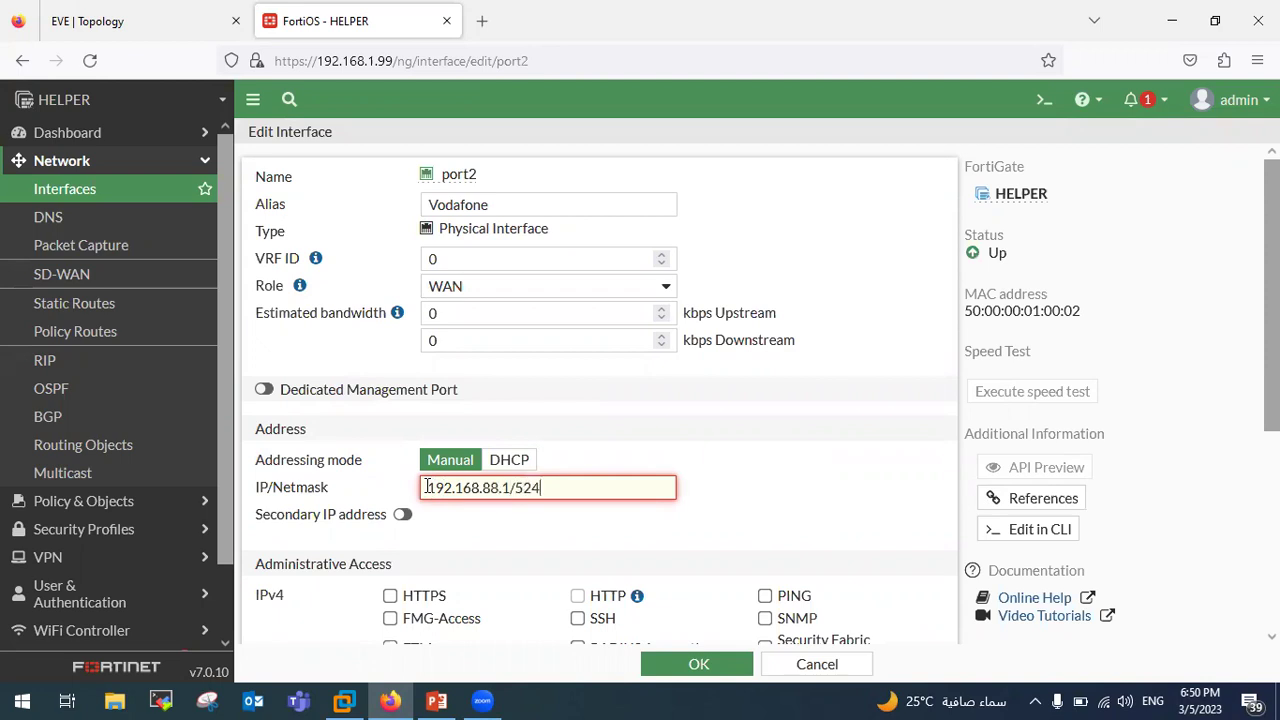
type("92.168.88.1/24")
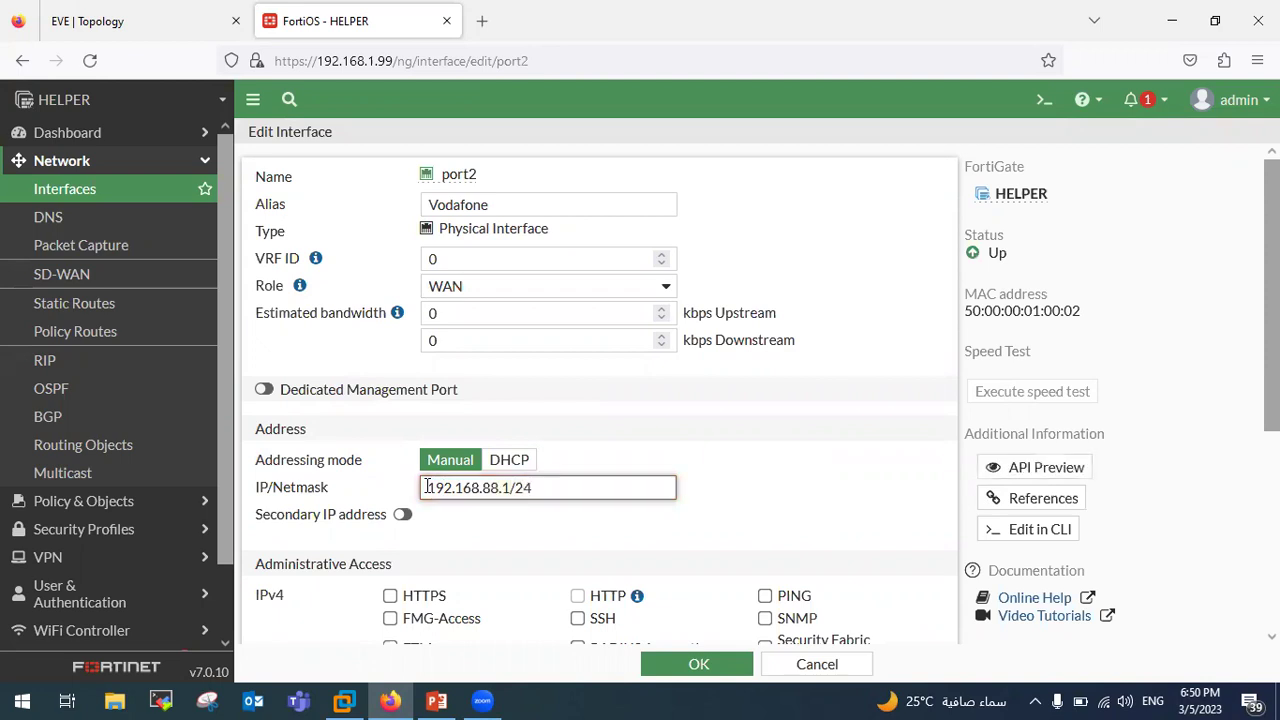
left_click(449, 598)
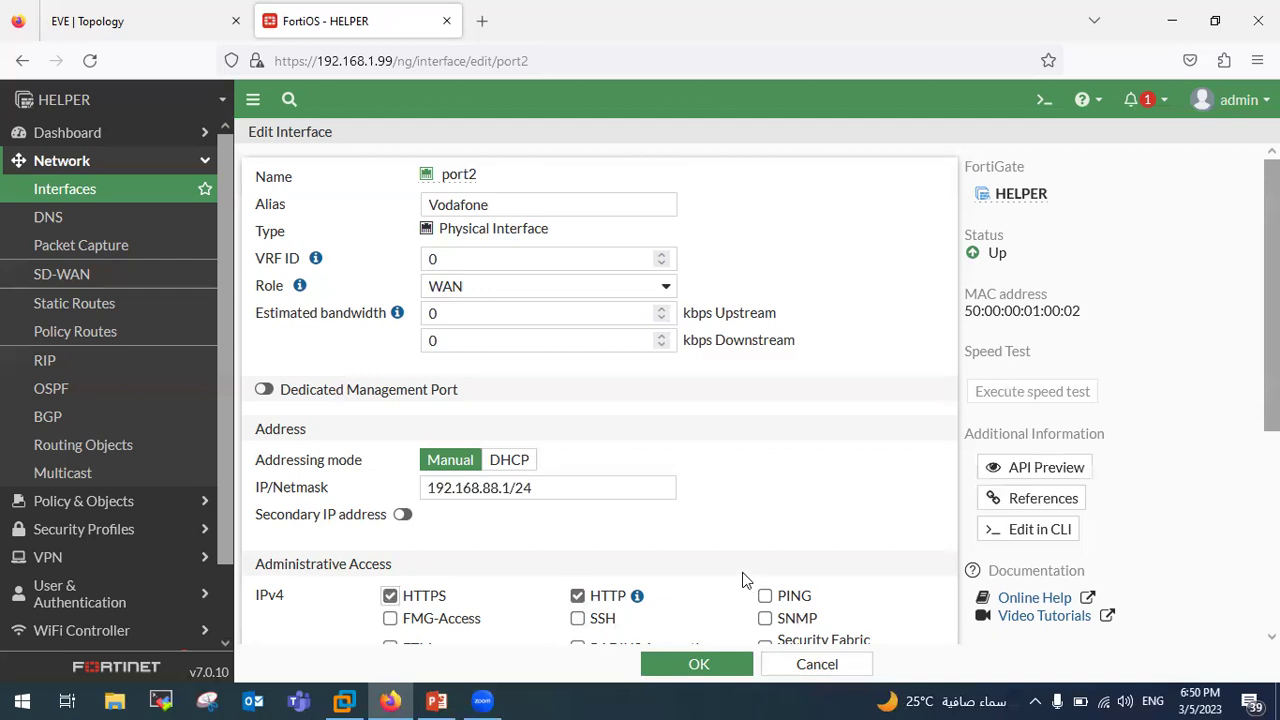
scroll(743, 580, "down", 2)
left_click(724, 662)
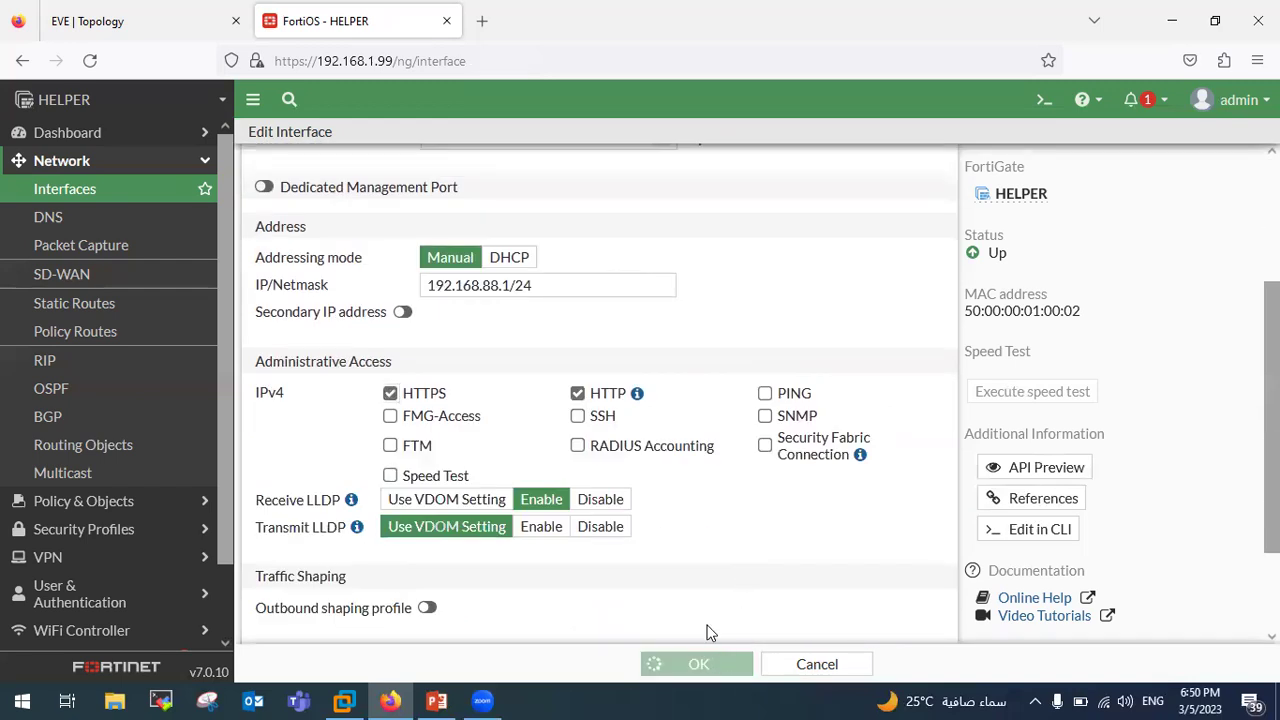
- Set the Orange (port1) interface's role to WAN, save it, and go back to the EVE-NG topology
scroll(514, 391, "down", 2)
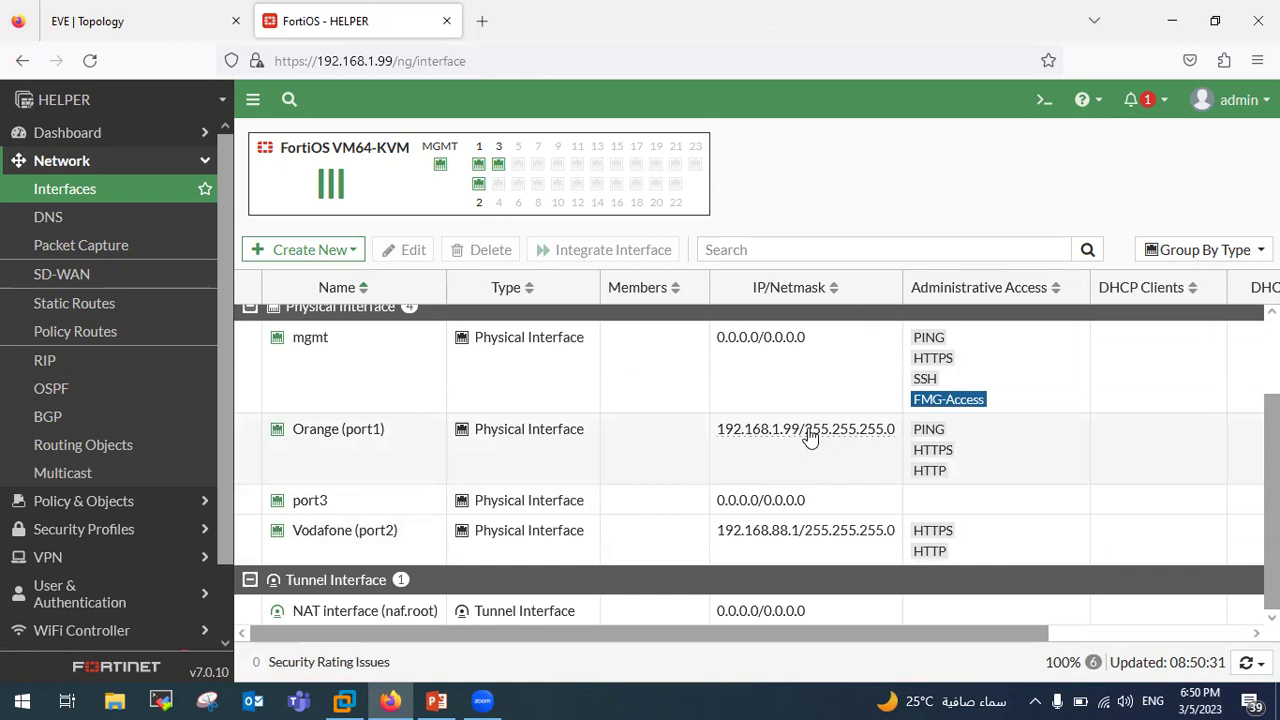
mouse_move(785, 480)
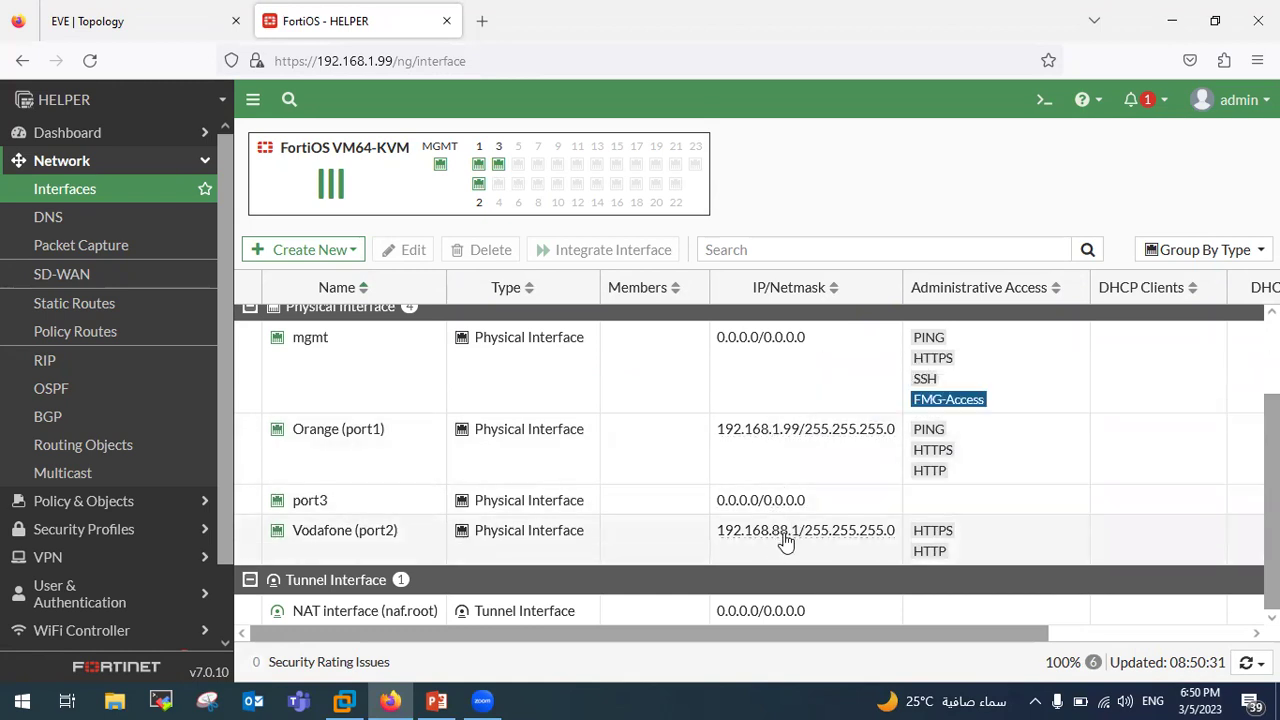
mouse_move(338, 443)
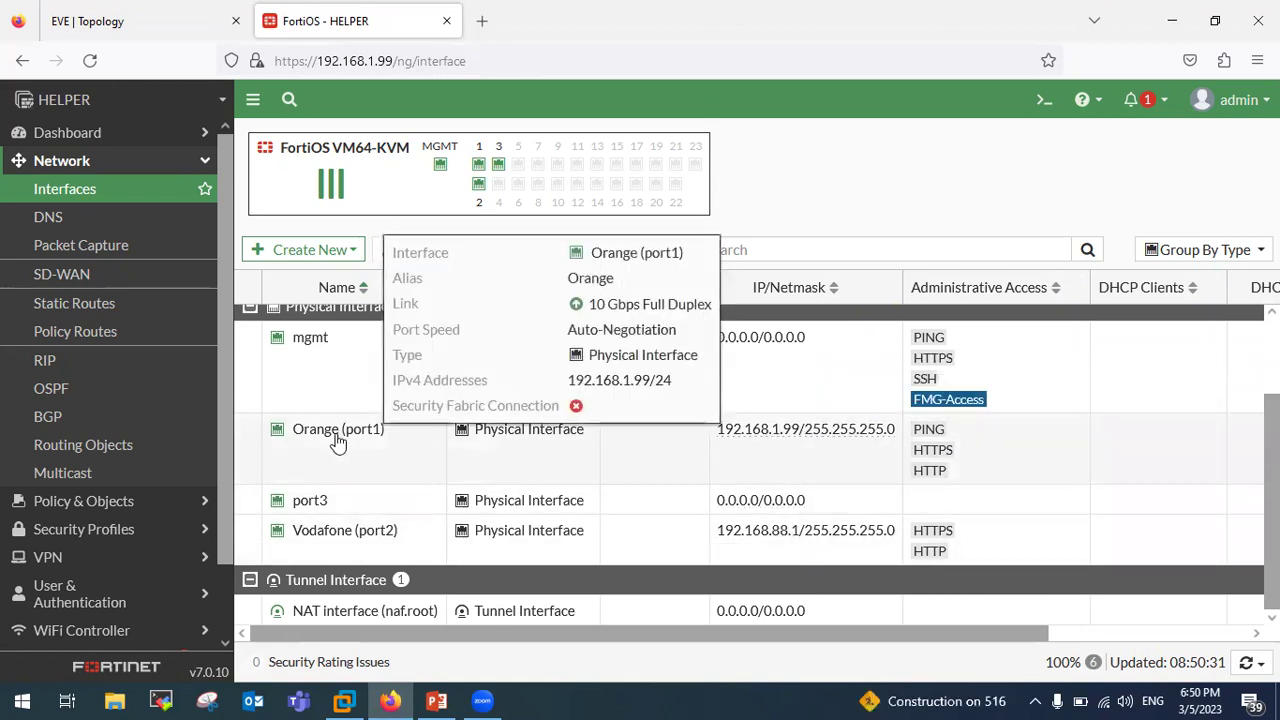
scroll(424, 480, "up", 1)
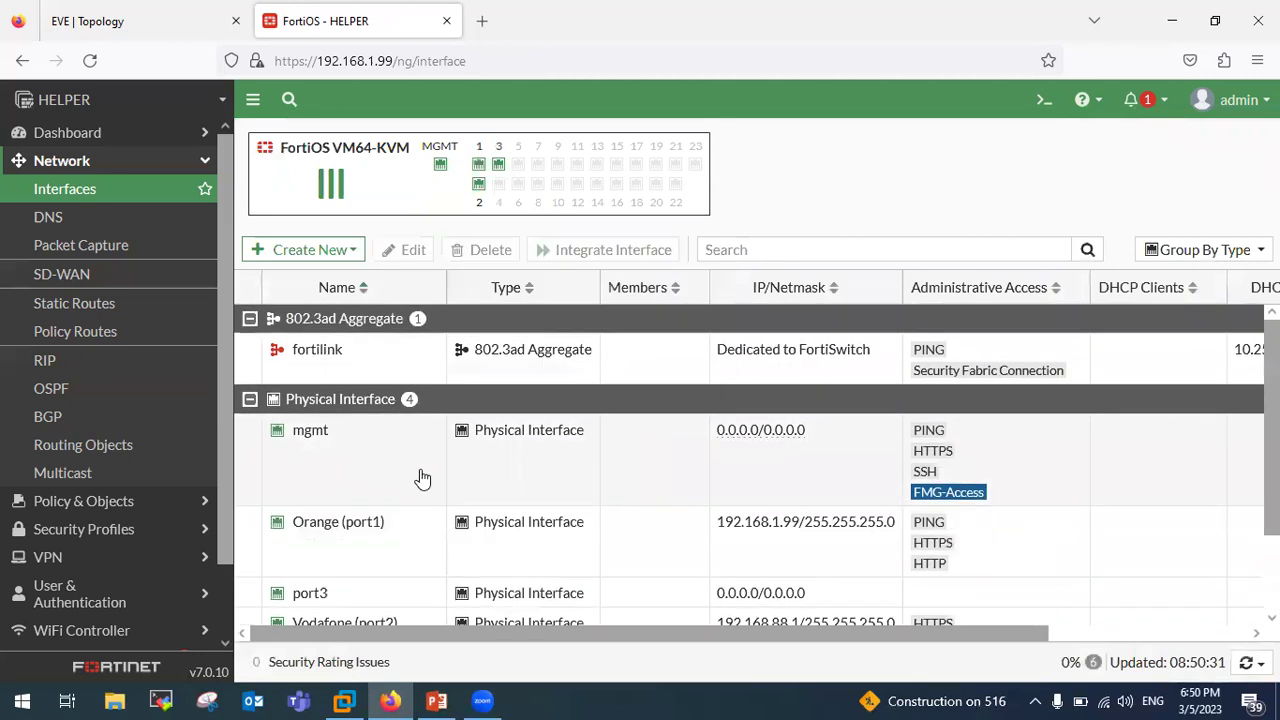
scroll(420, 478, "down", 1)
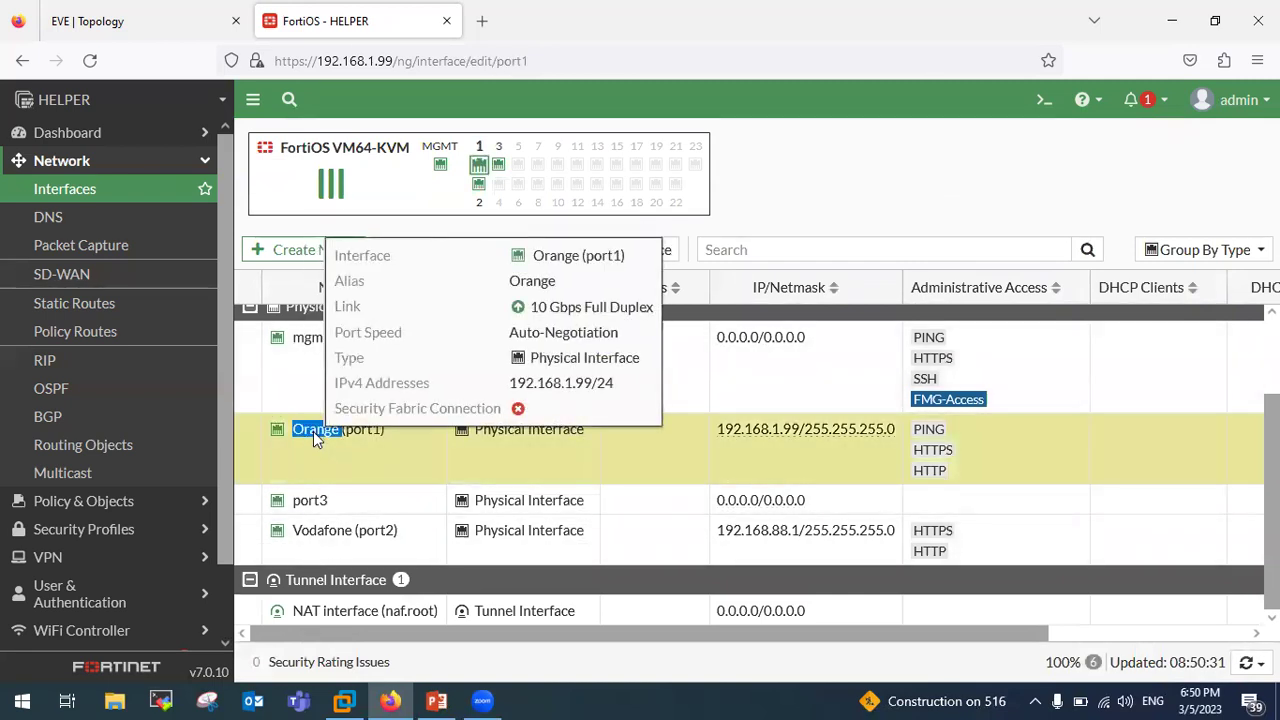
double_click(313, 431)
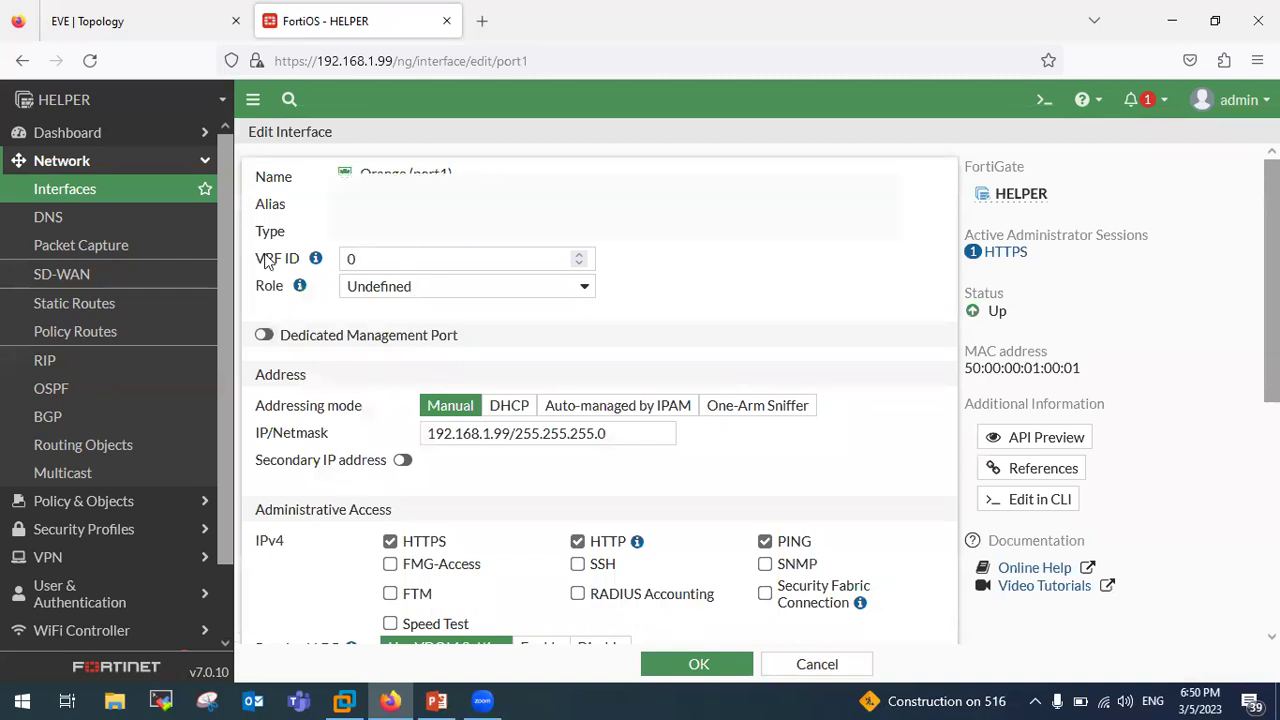
left_click(380, 288)
left_click(386, 343)
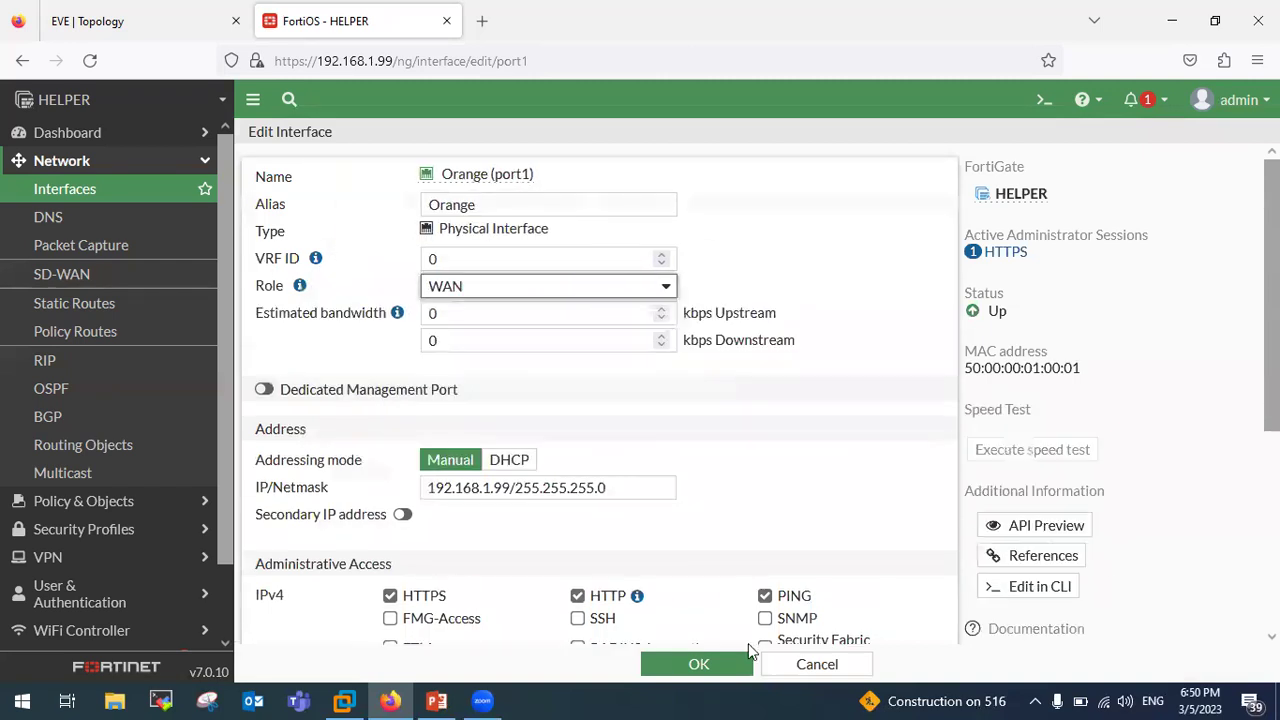
left_click(716, 664)
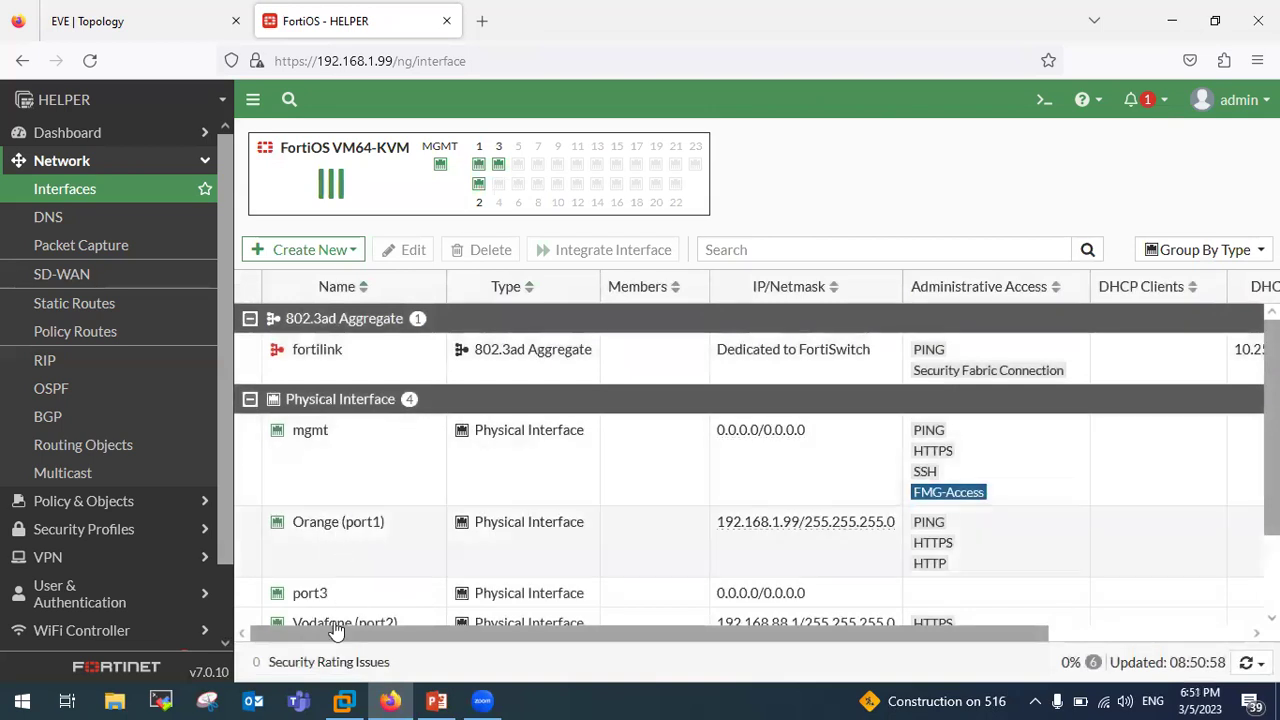
left_click(137, 21)
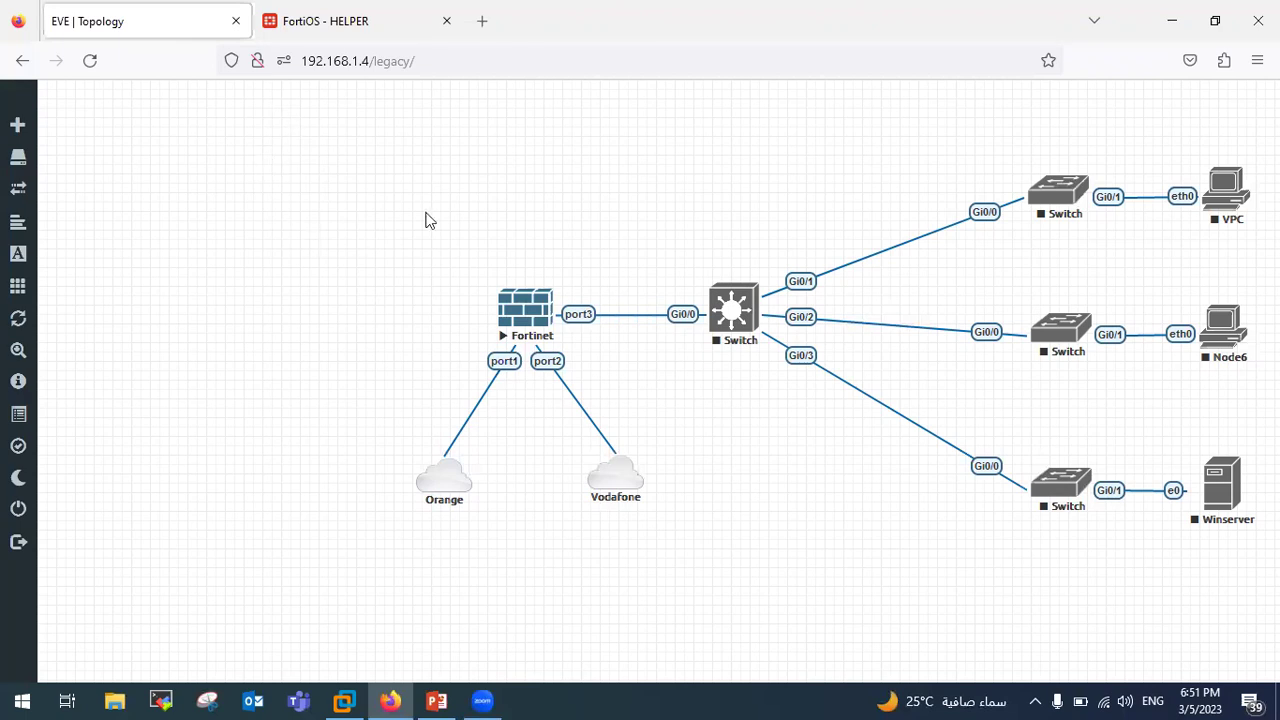
key("ctrl+Tab")
scroll(349, 500, "down", 3)
- Set port3's role to LAN and replace its IP/Netmask with 10.10.10.1/24
double_click(399, 503)
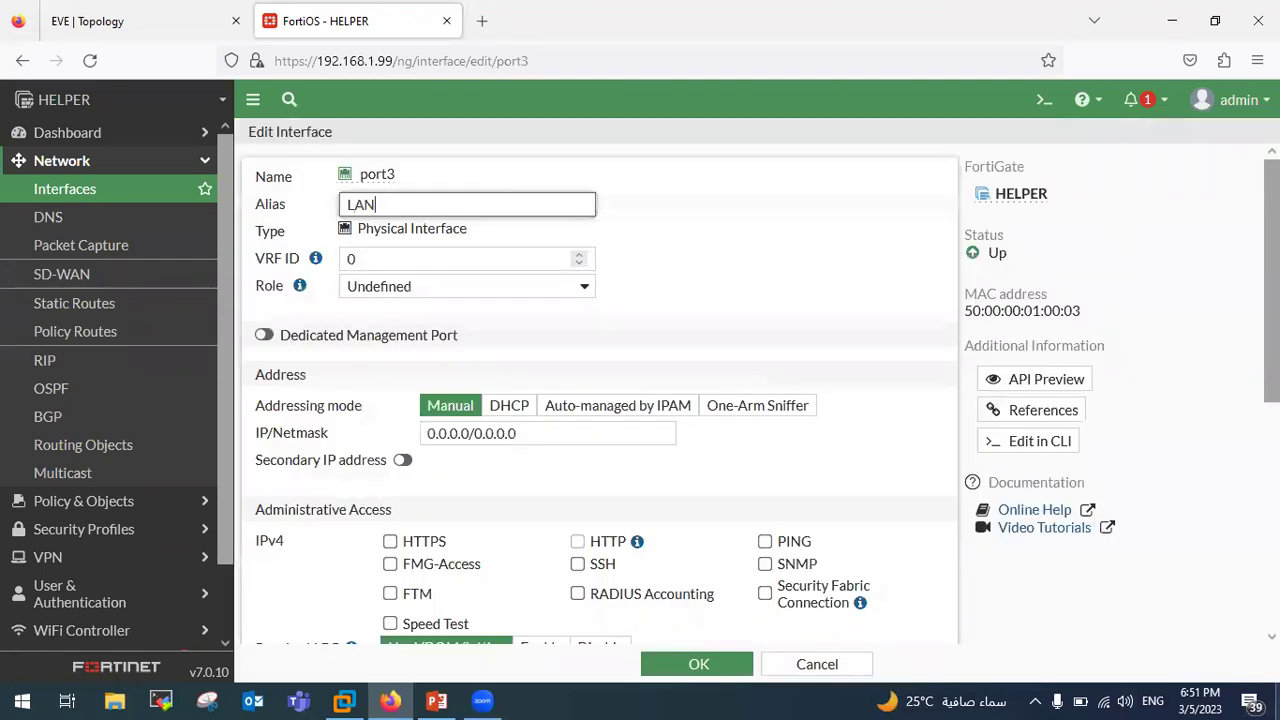
left_click(476, 293)
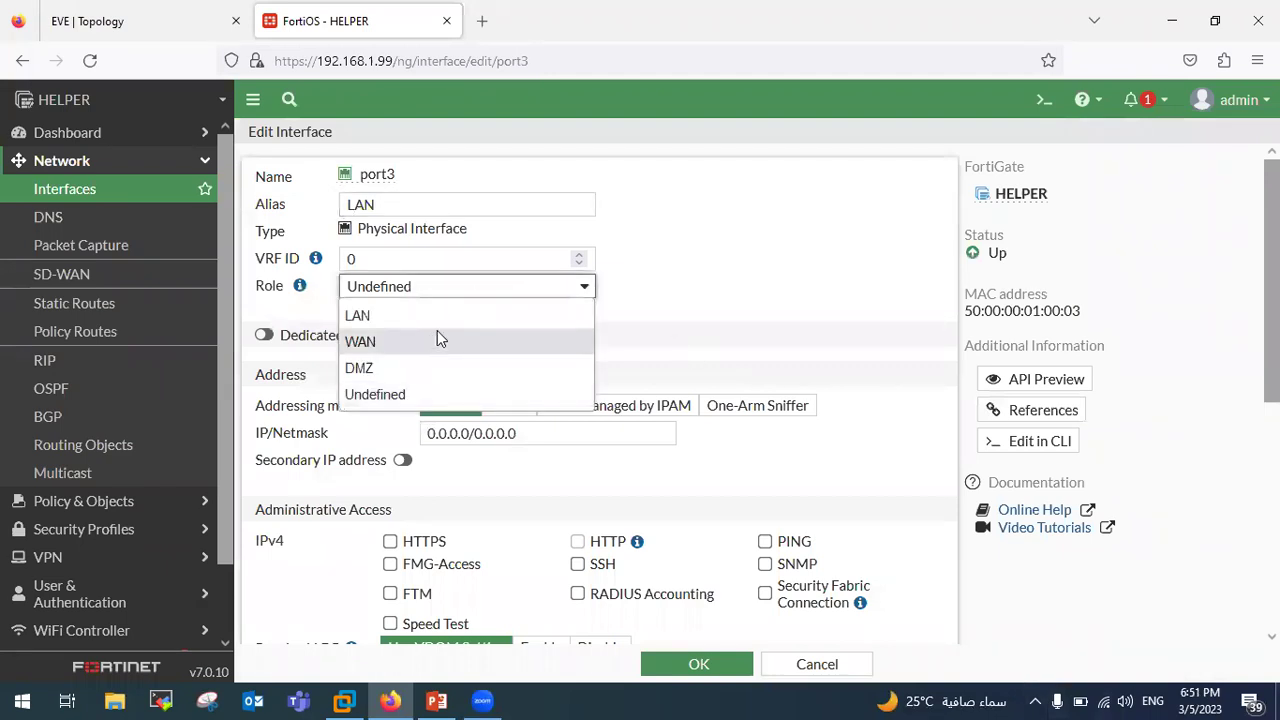
left_click(437, 315)
triple_click(584, 433)
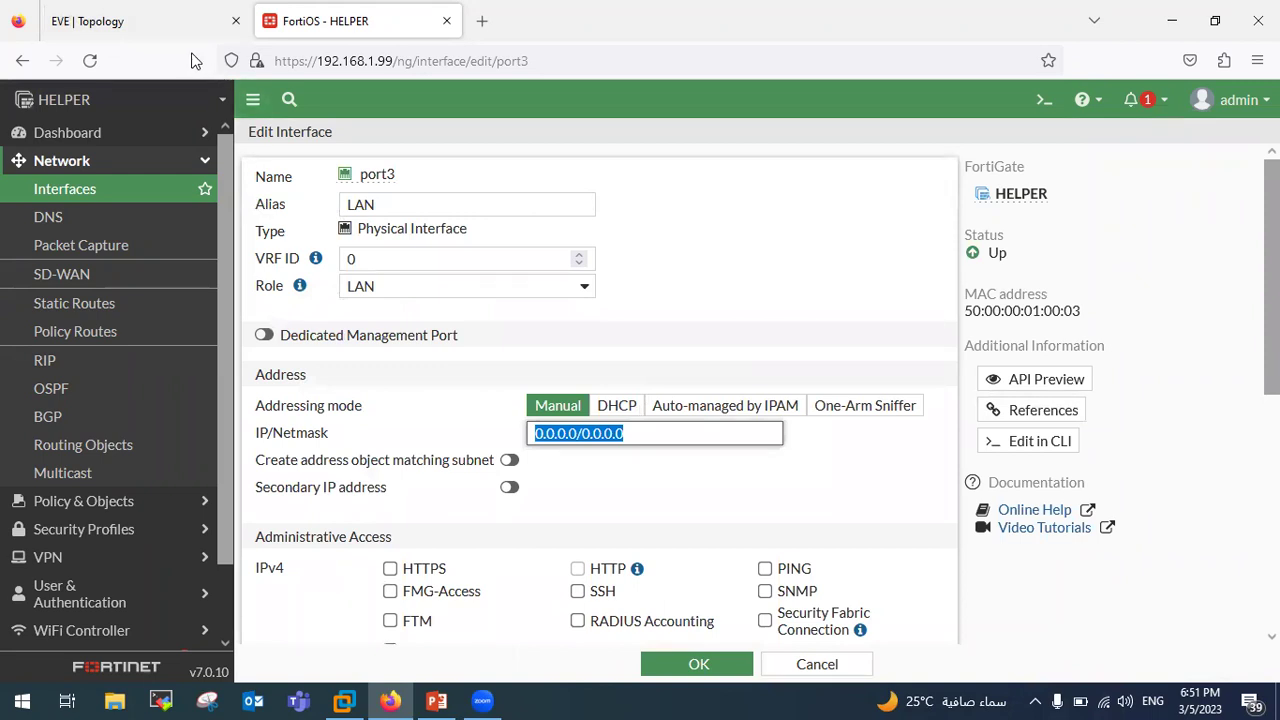
type("10.10.10.1//24")
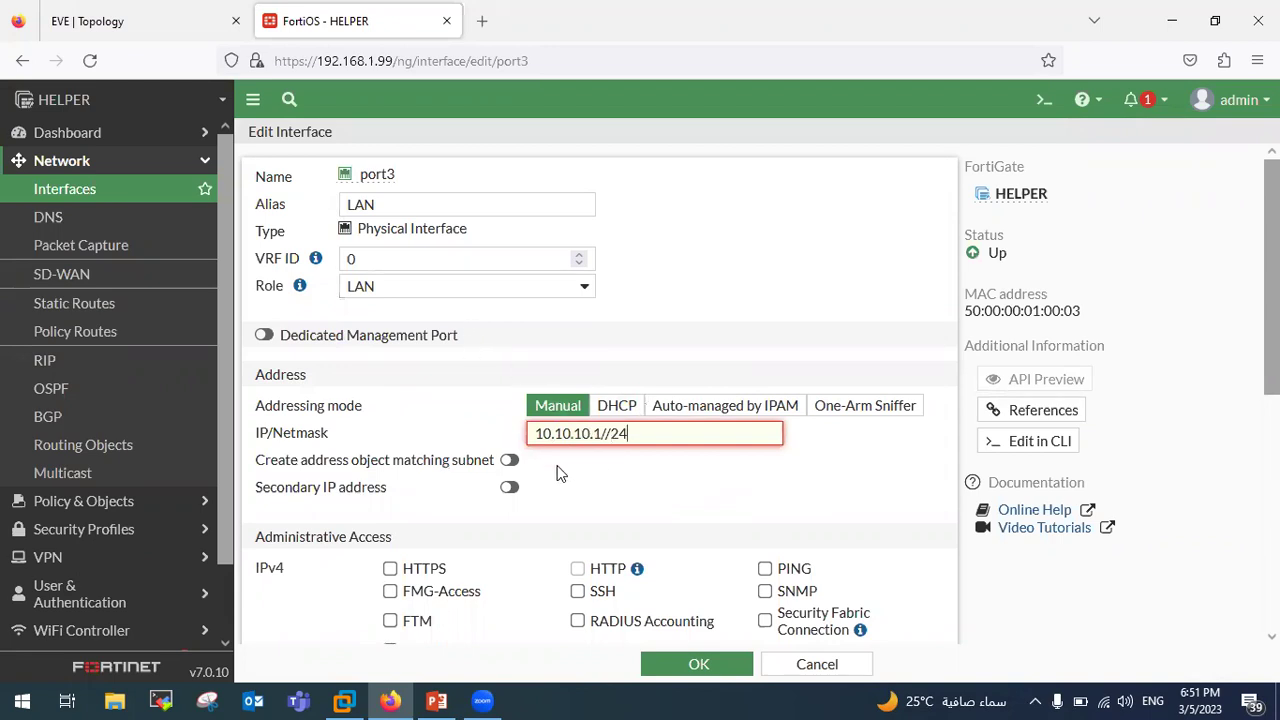
left_click(596, 570)
- Enable HTTPS and HTTP administrative access on port3 and remove the extra slash from 10.10.10.1/24
left_click(425, 590)
left_click(578, 590)
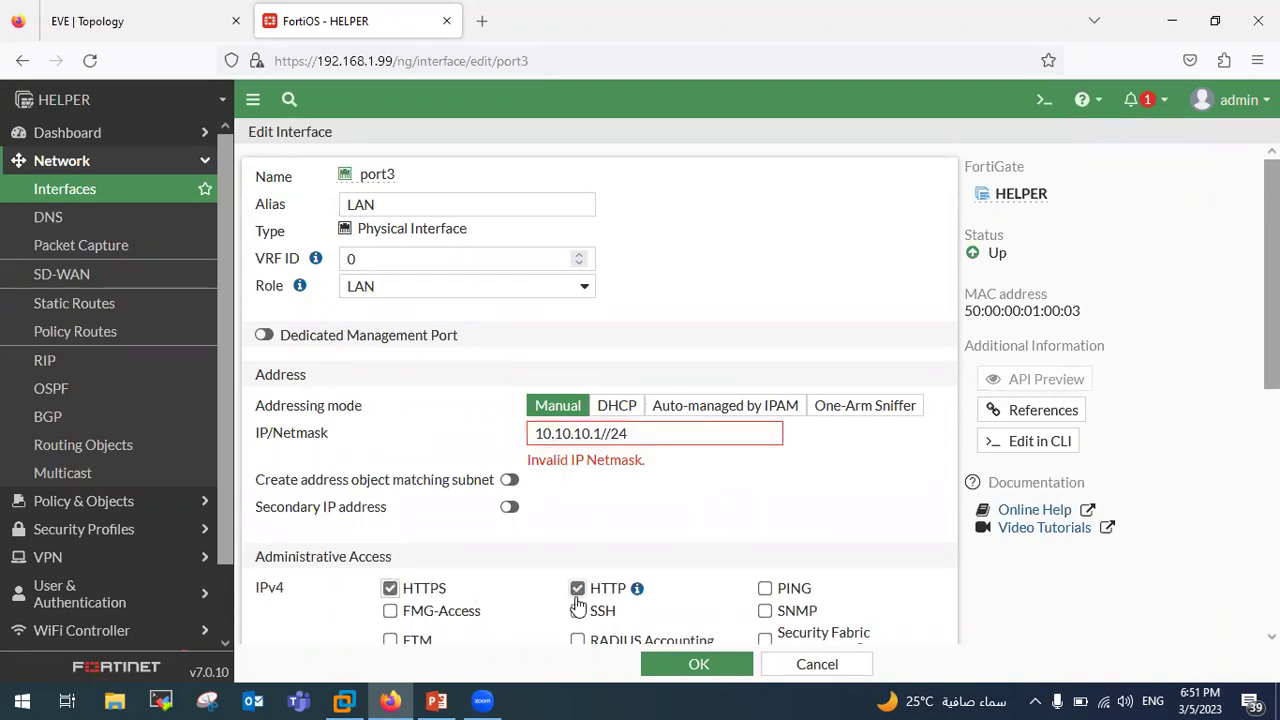
left_click(601, 433)
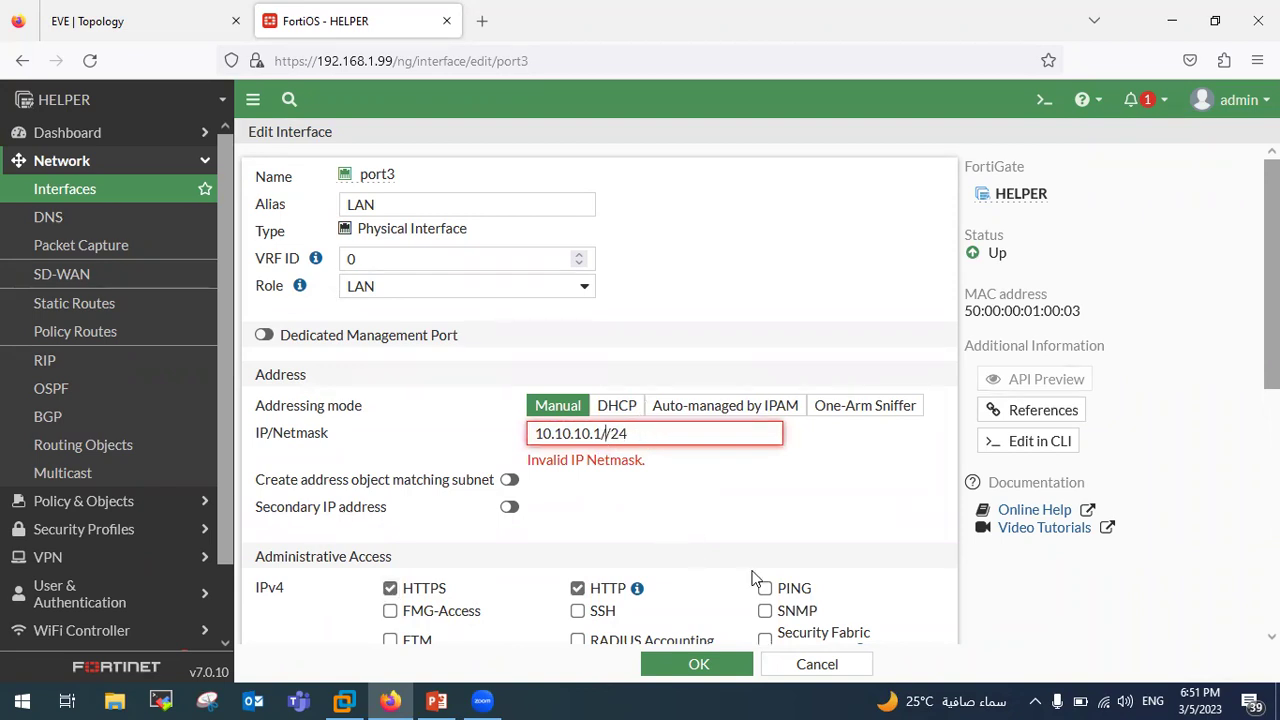
key("BackSpace")
left_click(699, 333)
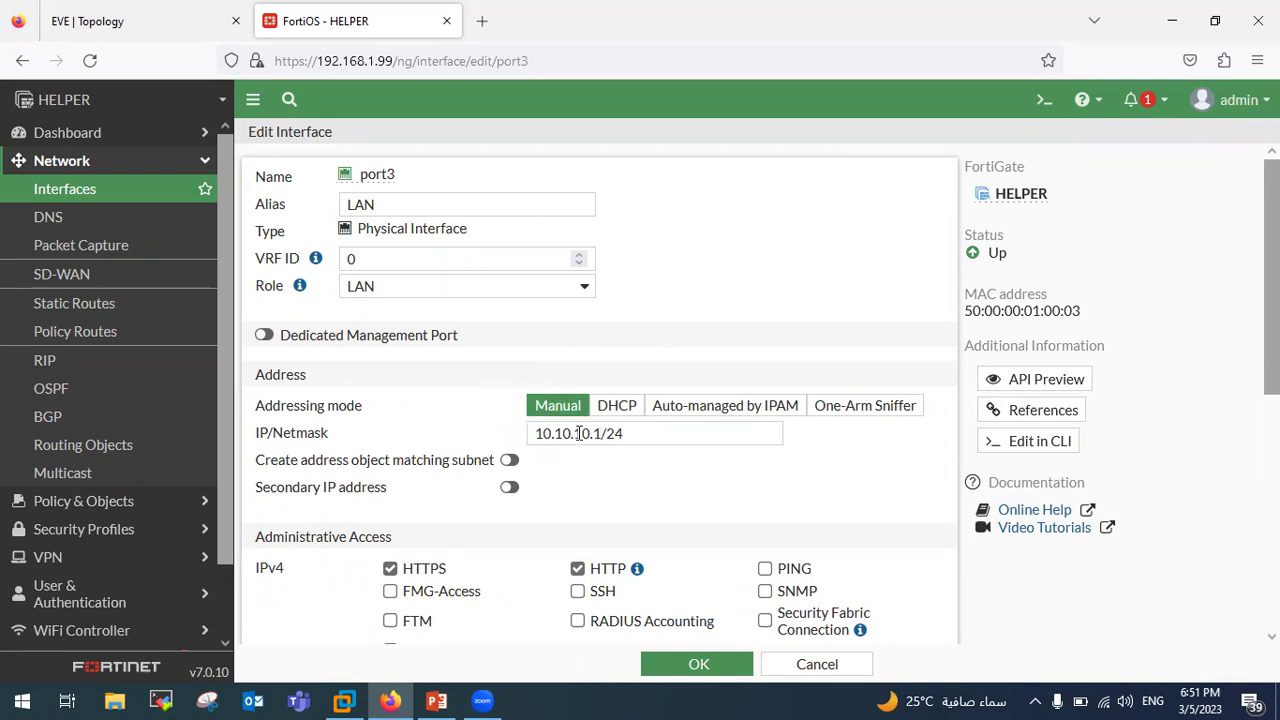
- Check the EVE-NG topology, then return to port3's DHCP Server settings
scroll(671, 540, "down", 2)
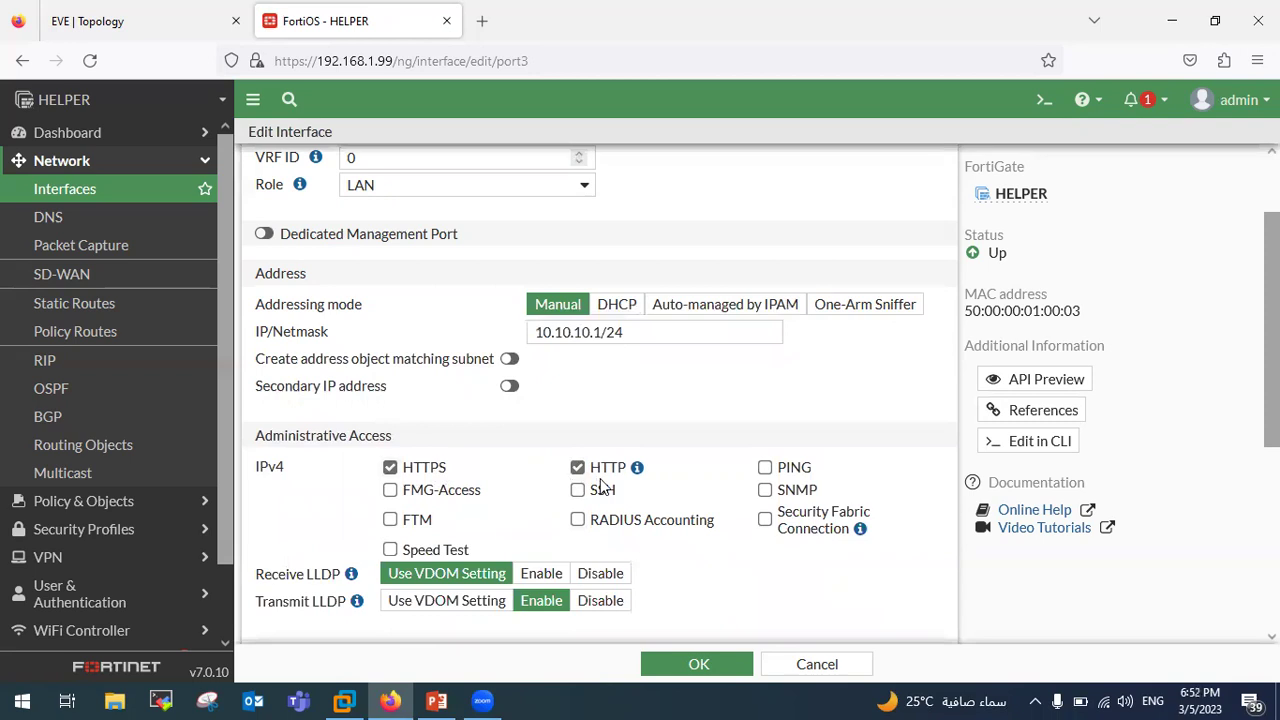
left_click(140, 21)
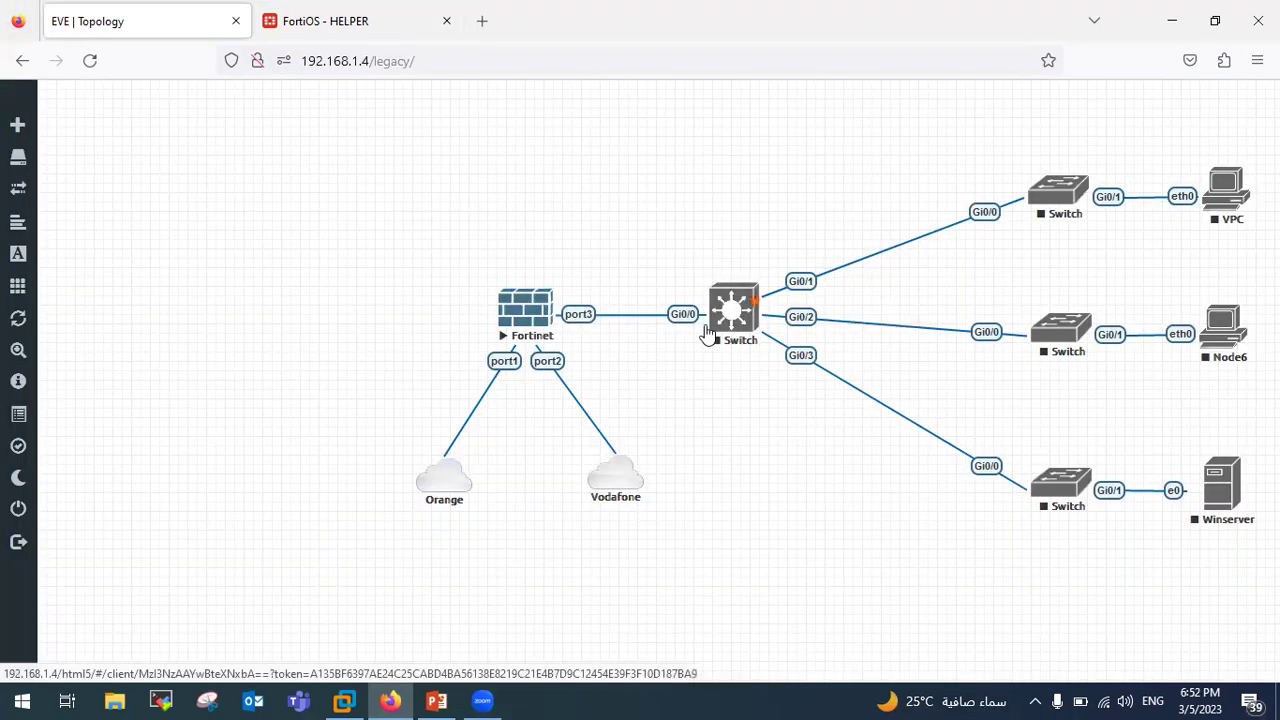
left_click(408, 21)
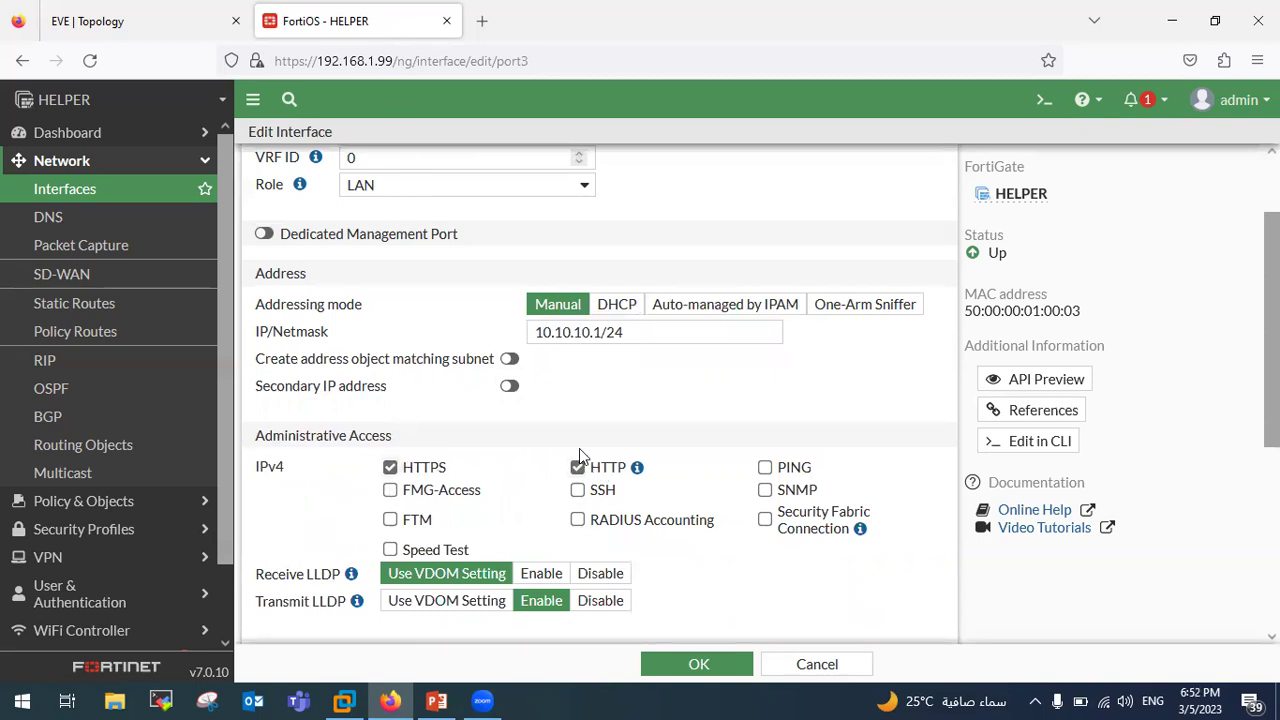
scroll(579, 448, "up", 2)
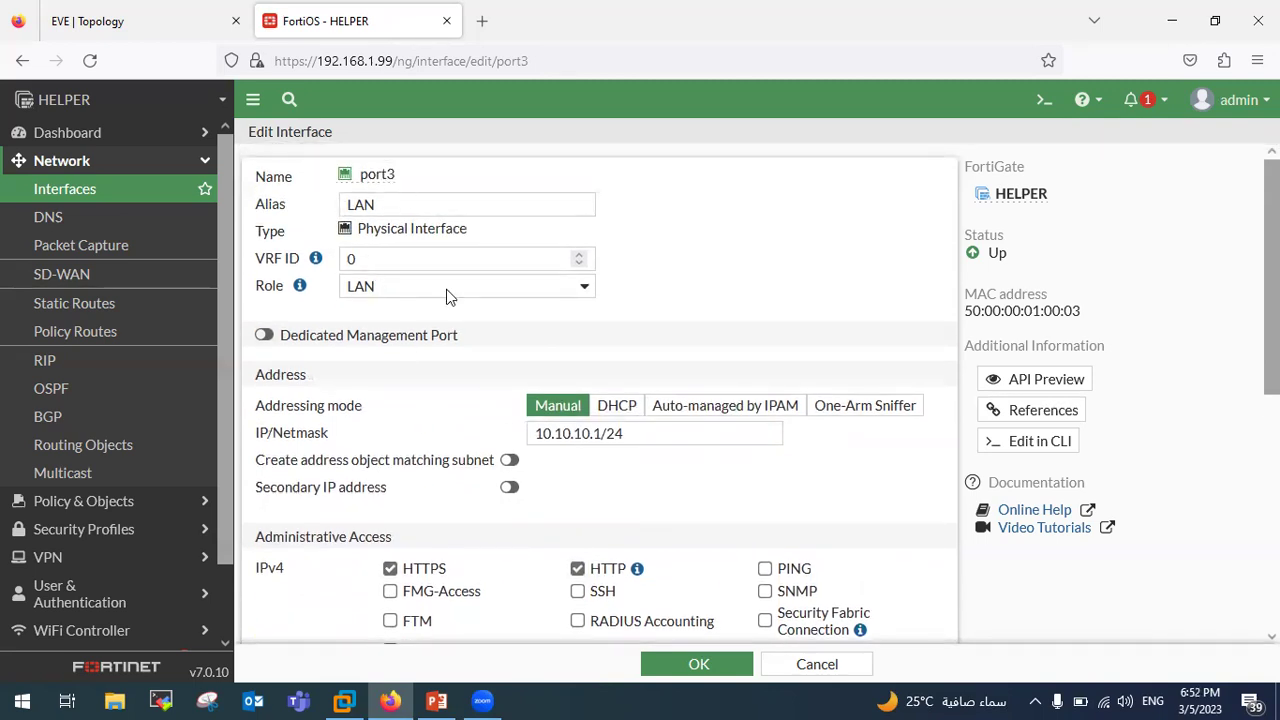
scroll(448, 296, "down", 4)
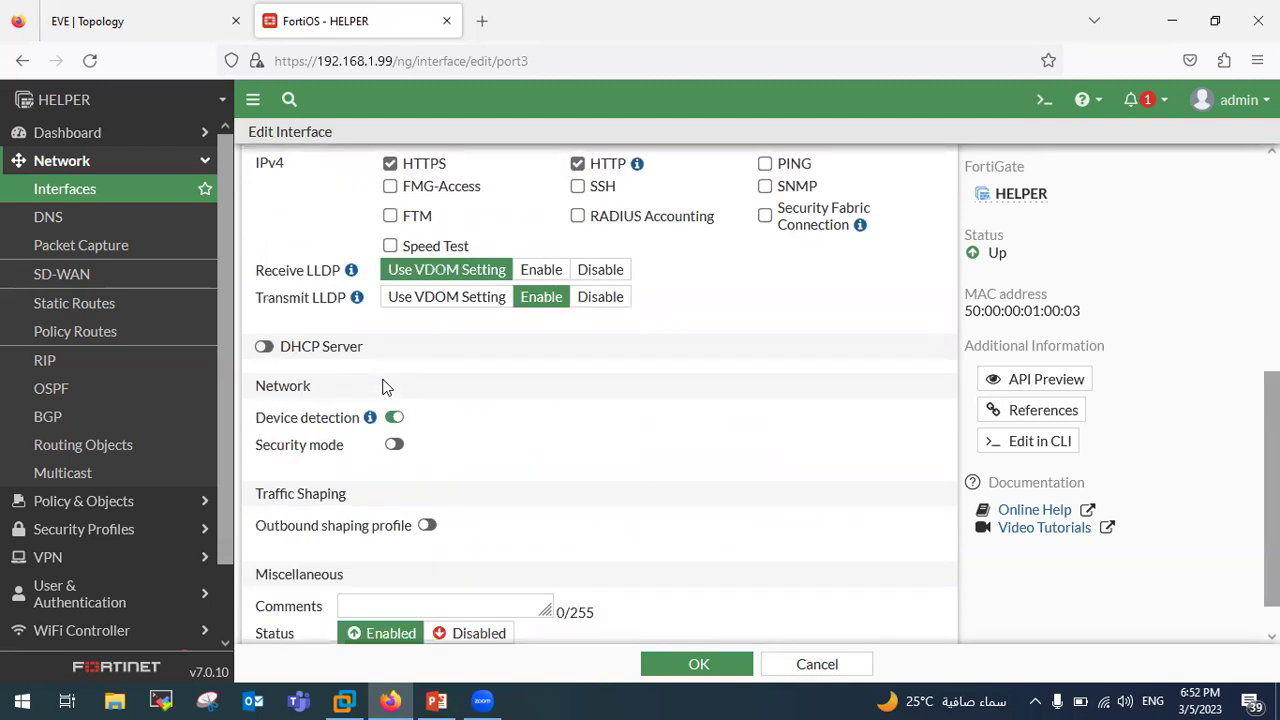
- Turn on the DHCP server for port3, checking the EVE-NG topology along the way
left_click(264, 347)
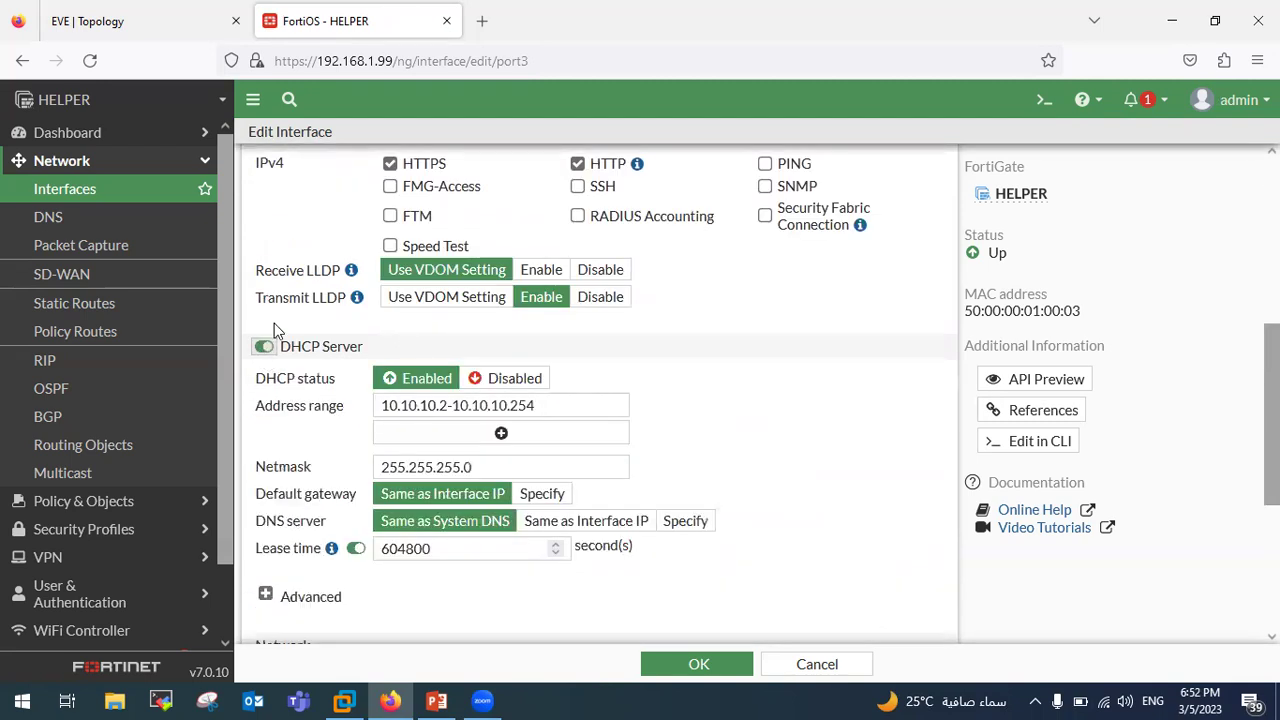
left_click(117, 21)
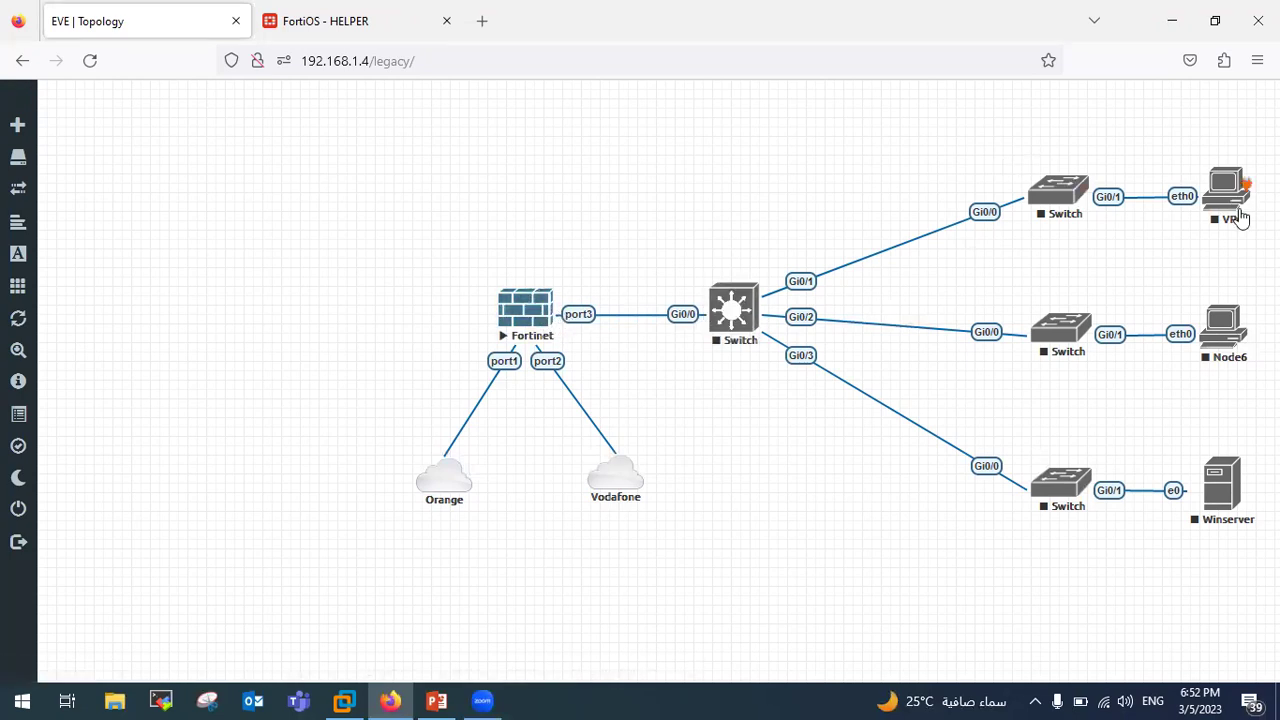
left_click(330, 21)
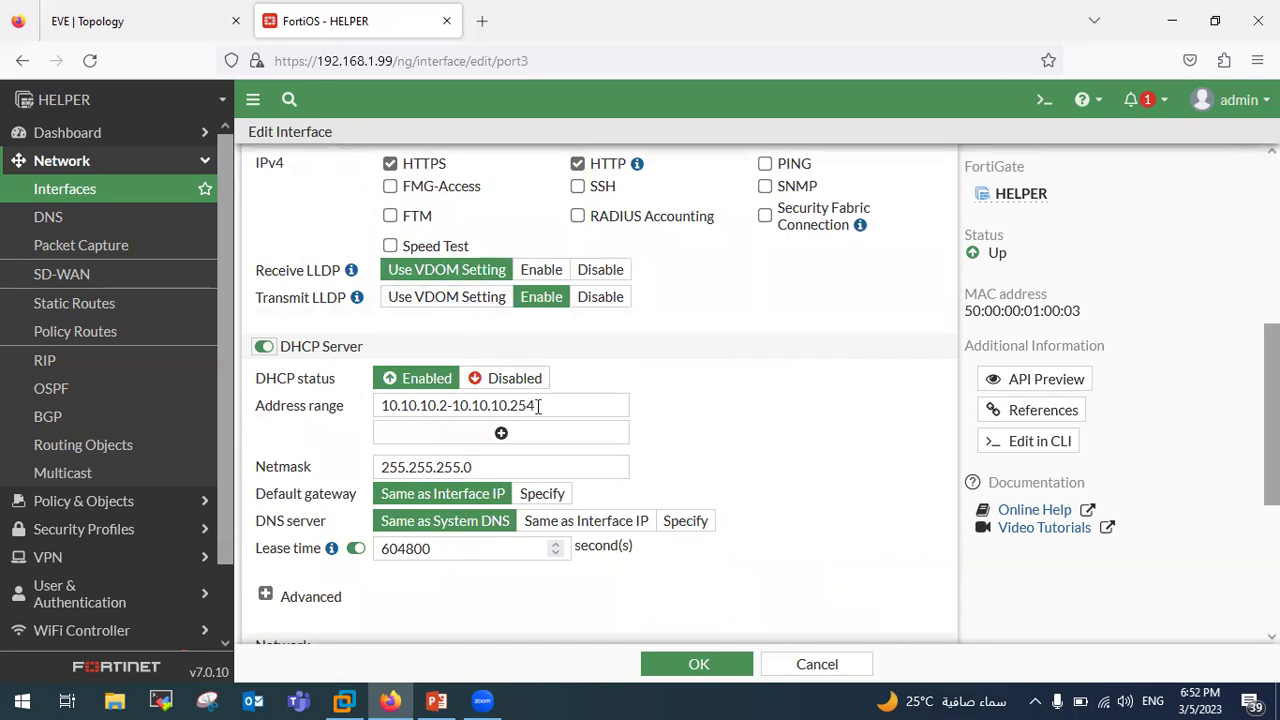
scroll(530, 405, "up", 2)
- Set the DHCP address range to 10.10.10.2-10.10.10.100 and save port3
left_click(530, 509)
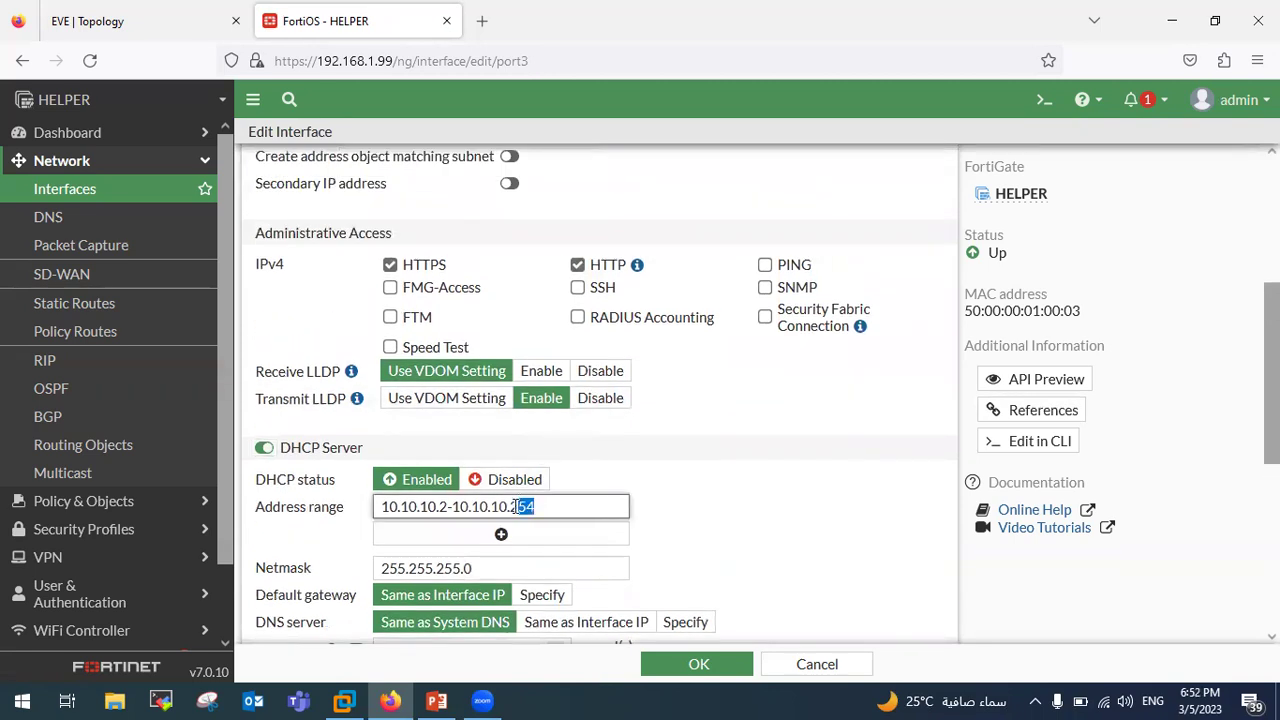
type("100")
scroll(765, 508, "down", 3)
scroll(703, 494, "up", 3)
scroll(703, 494, "down", 3)
left_click(685, 660)
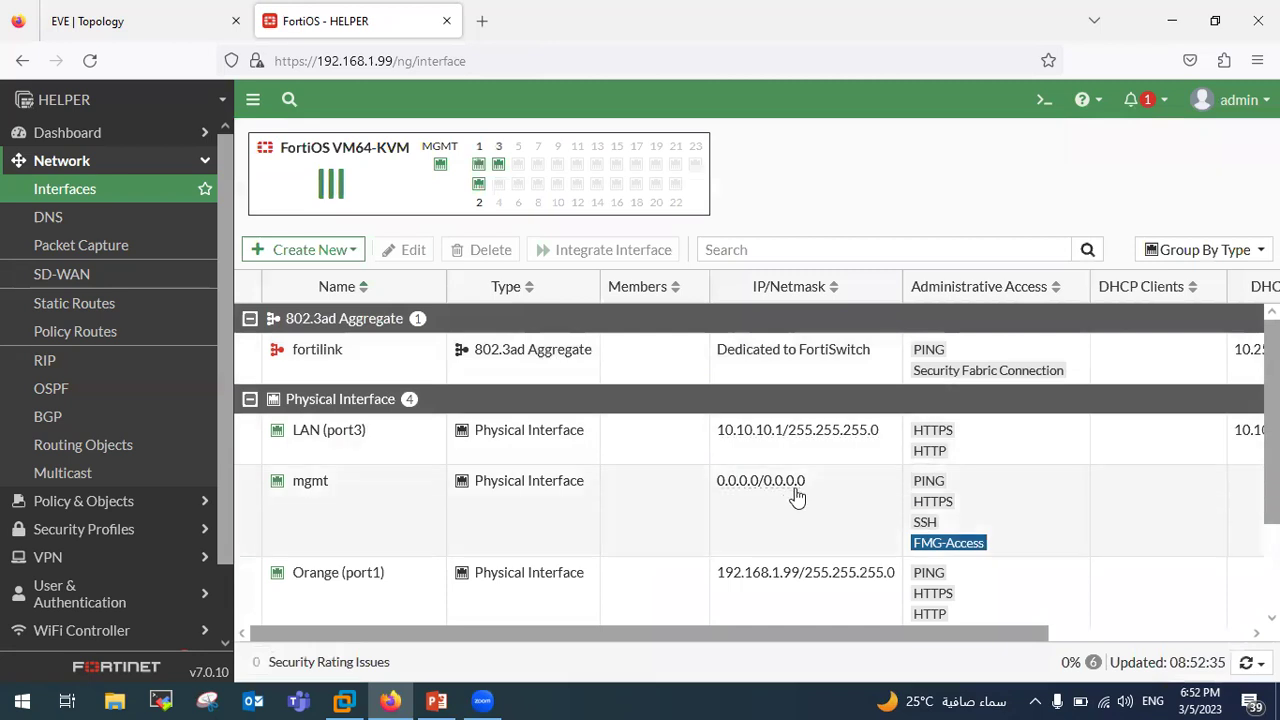
- Highlight Orange's 192.168.1.99/24, Vodafone's IPv4 address and port3's LAN alias in the Interfaces list
mouse_move(489, 165)
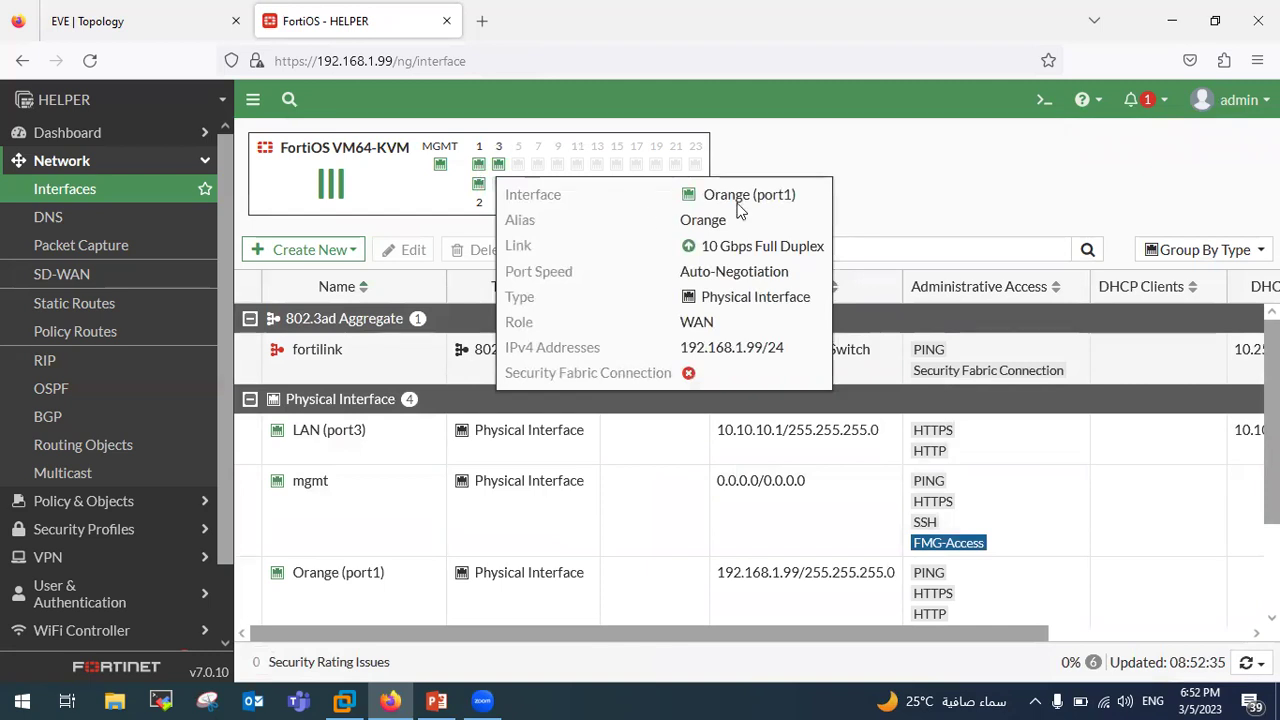
left_click_drag(684, 352, 786, 348)
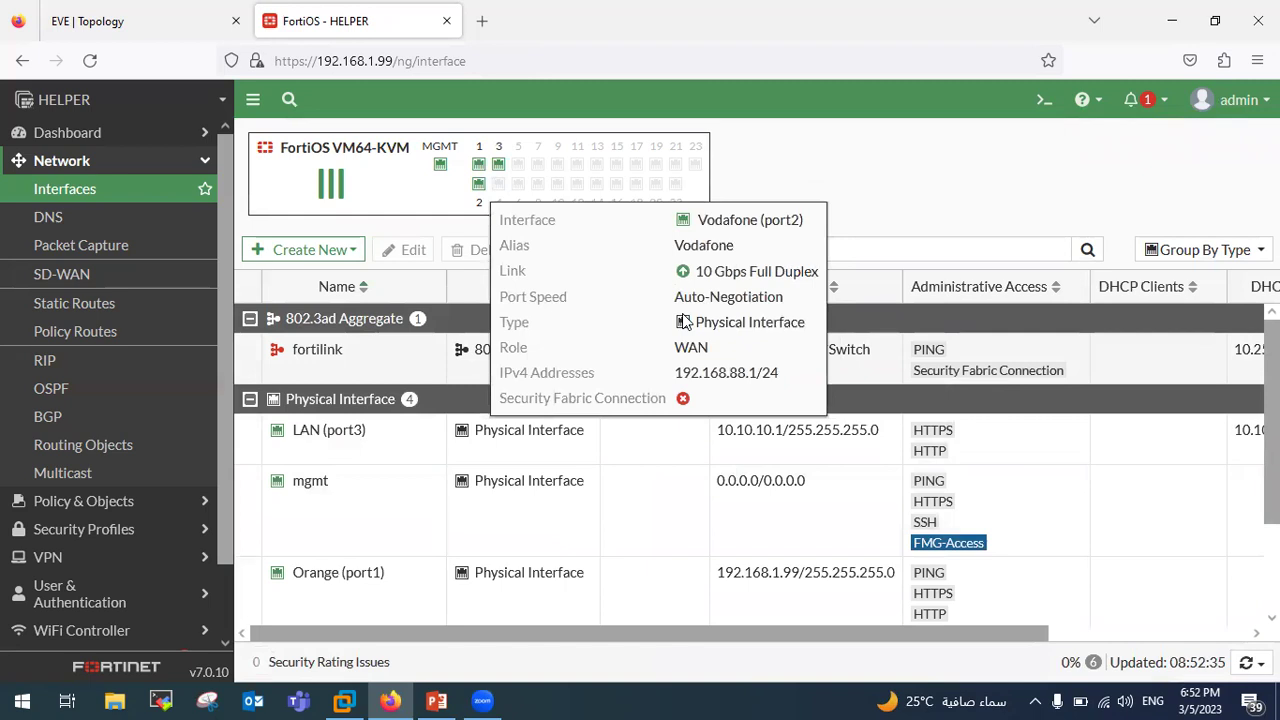
left_click_drag(717, 369, 766, 372)
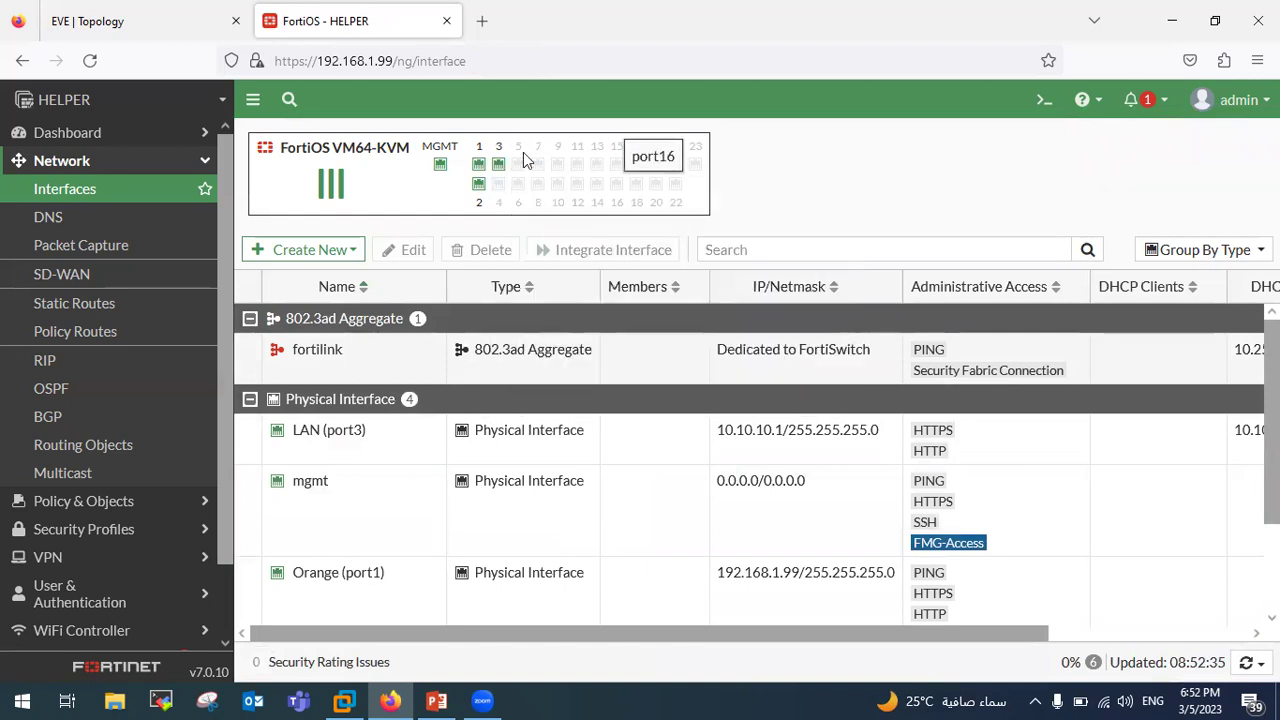
left_click_drag(730, 212, 790, 344)
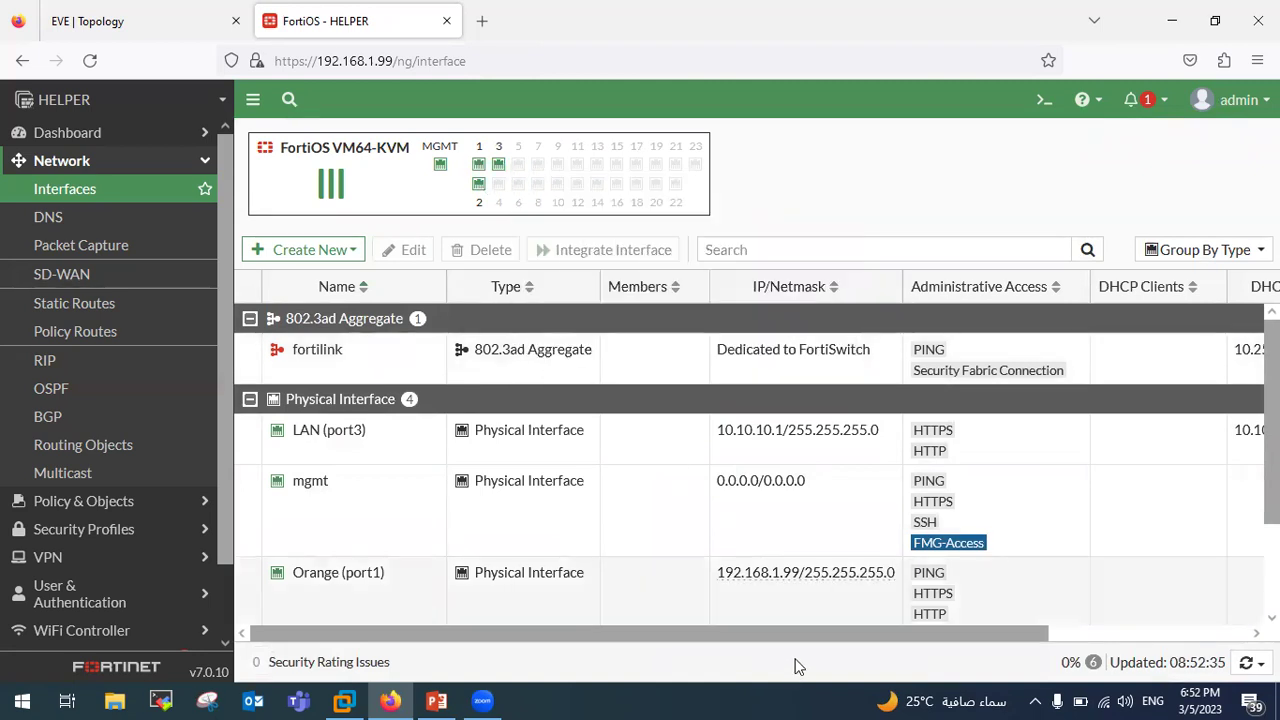
left_click_drag(790, 645, 1037, 643)
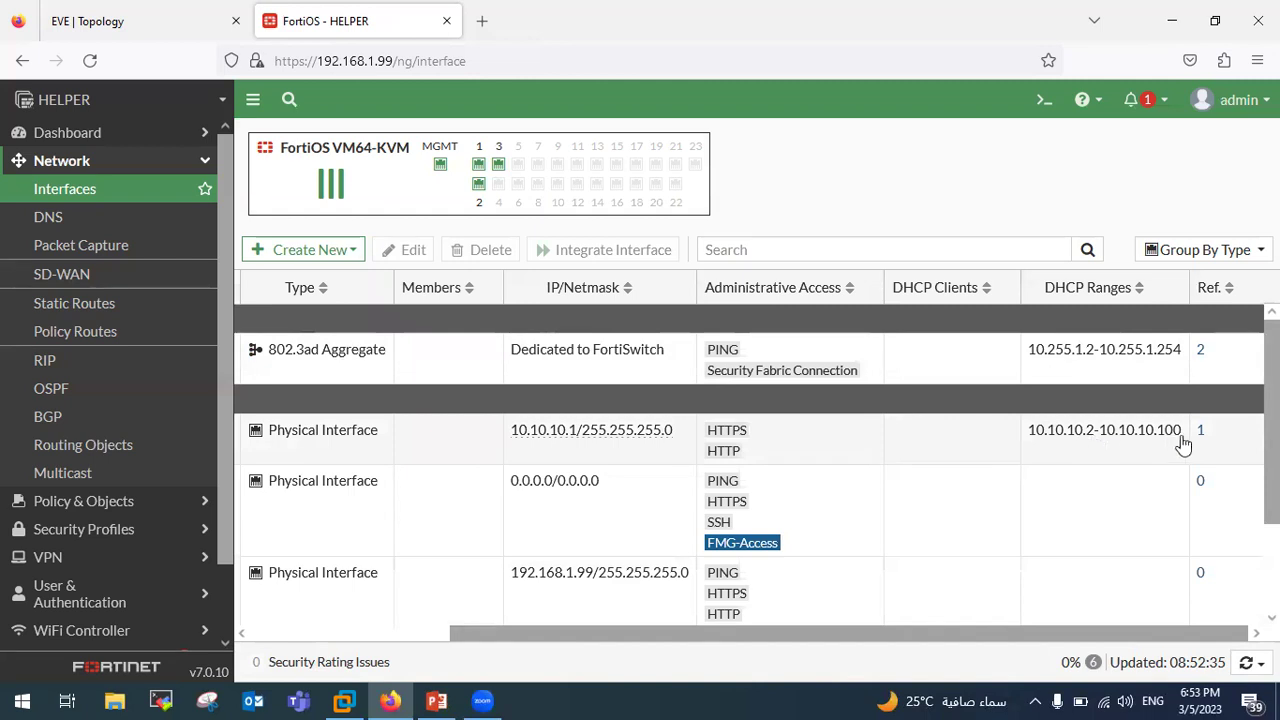
left_click_drag(700, 632, 317, 619)
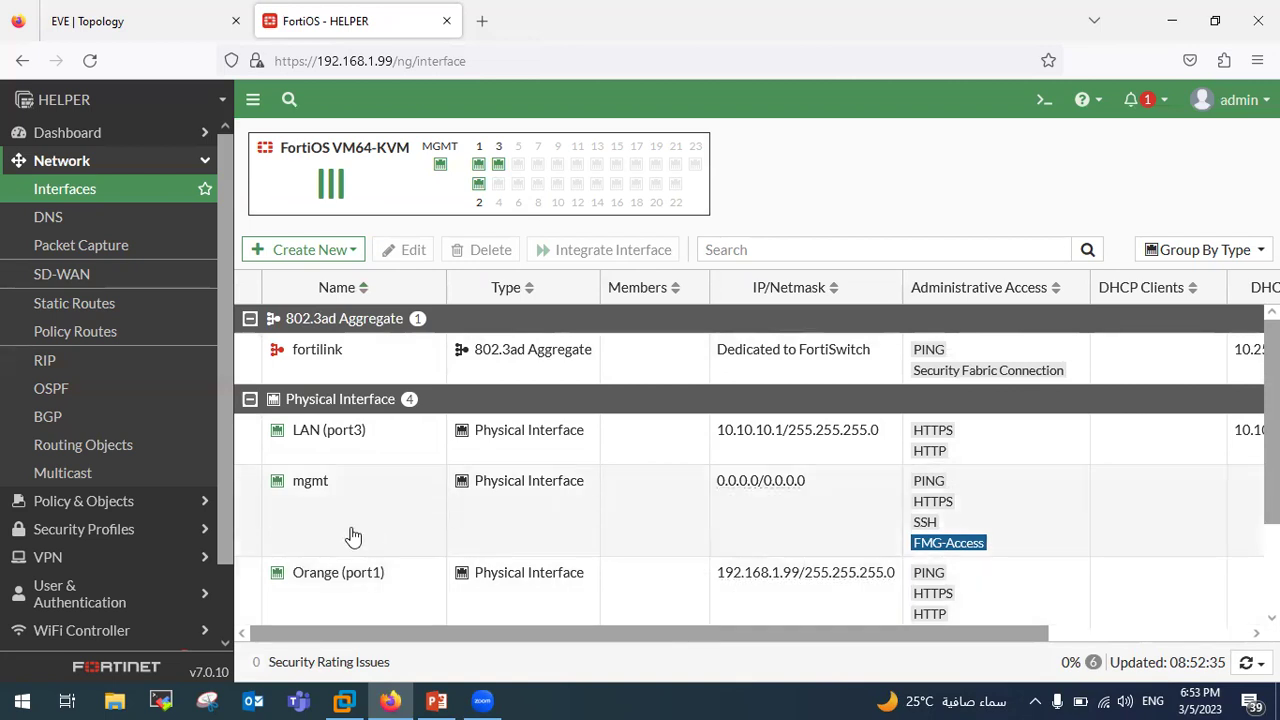
- Look over the DHCP Ranges column, then show PowerPoint's Factory Default Settings slide
scroll(431, 494, "down", 2)
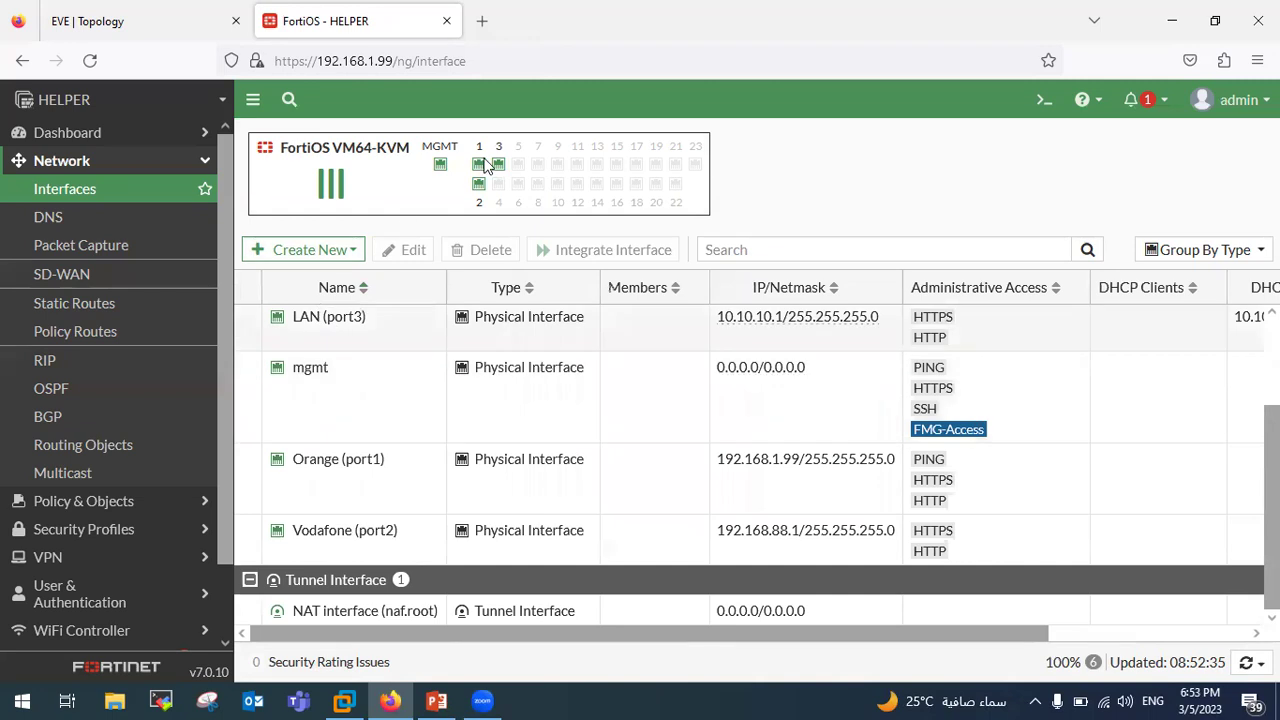
mouse_move(440, 170)
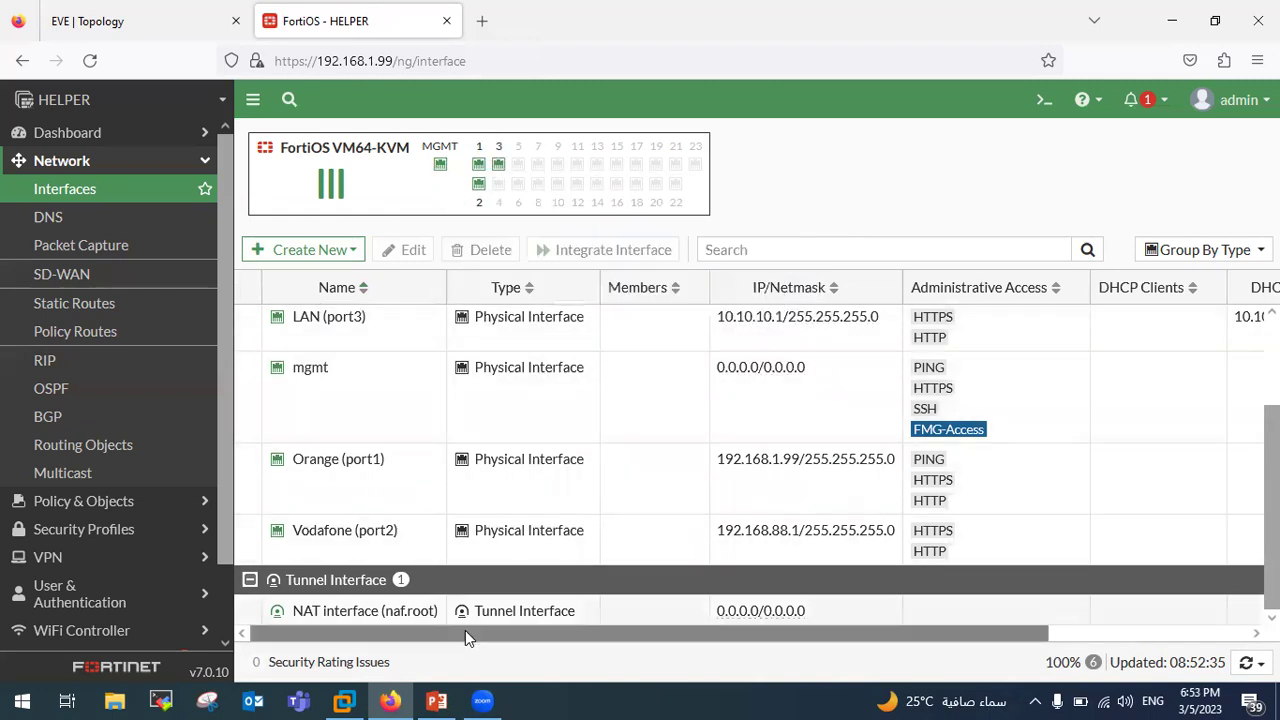
scroll(363, 569, "up", 2)
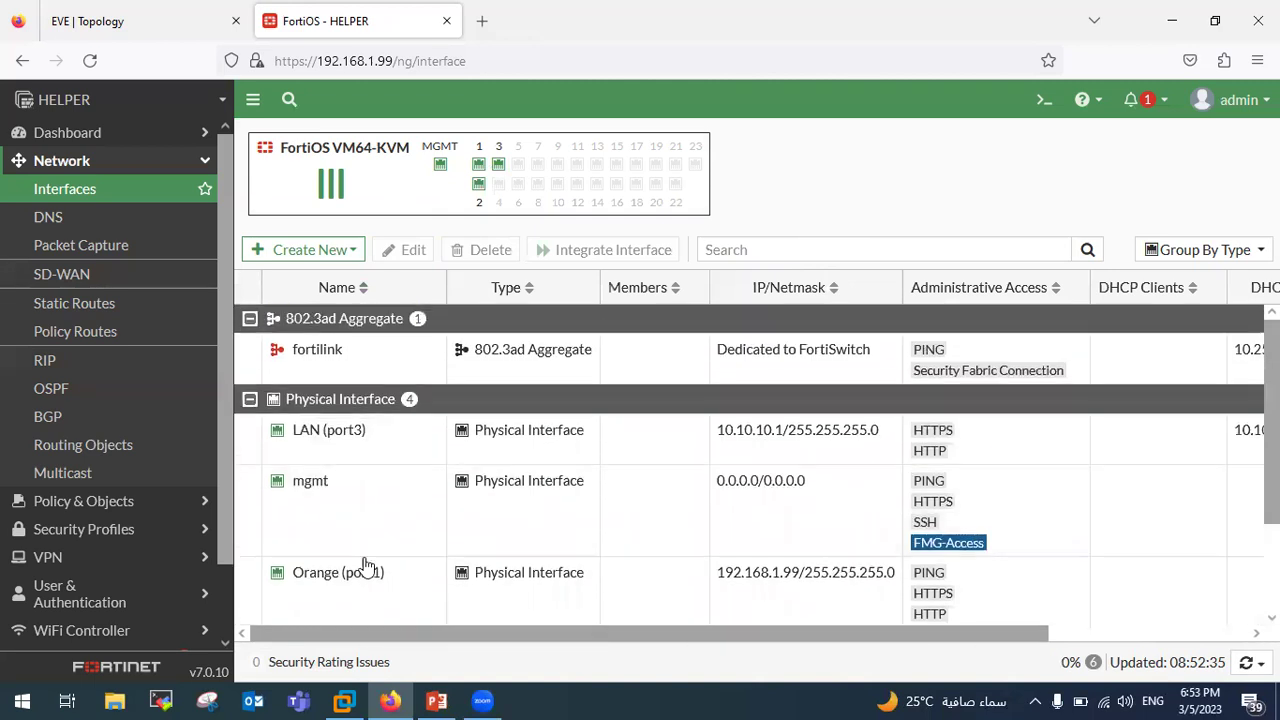
left_click(436, 700)
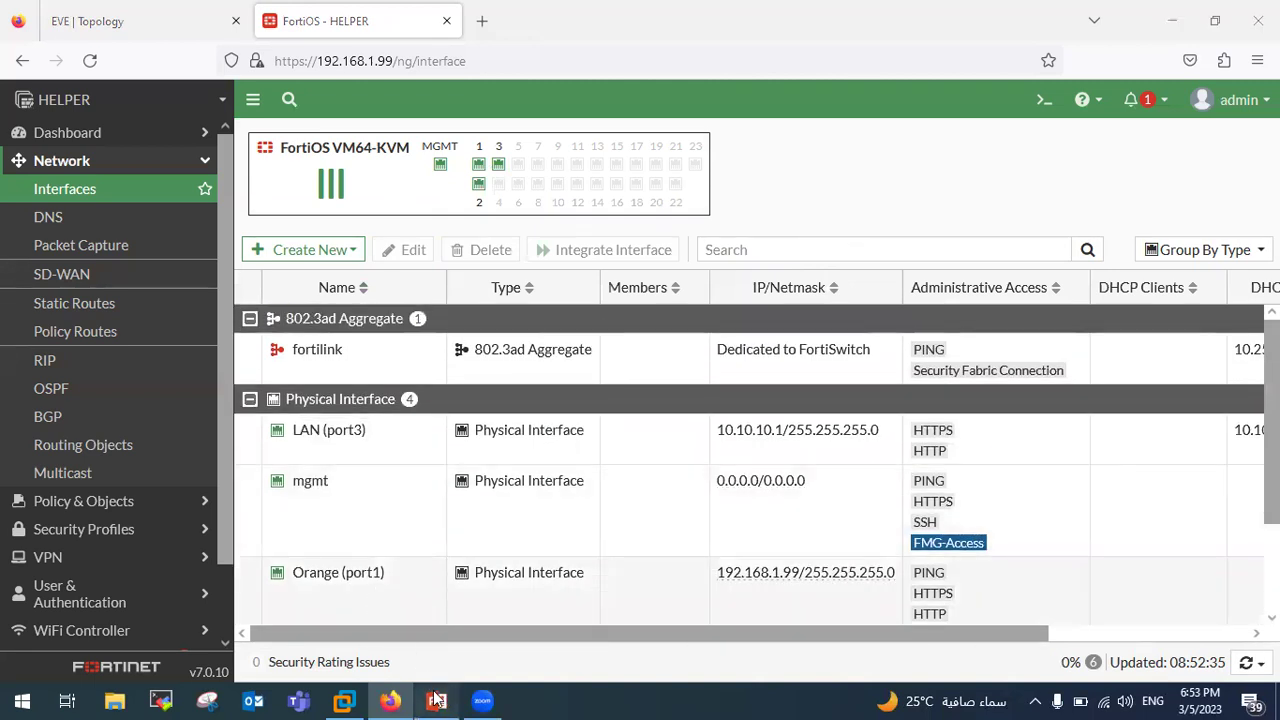
left_click(418, 556)
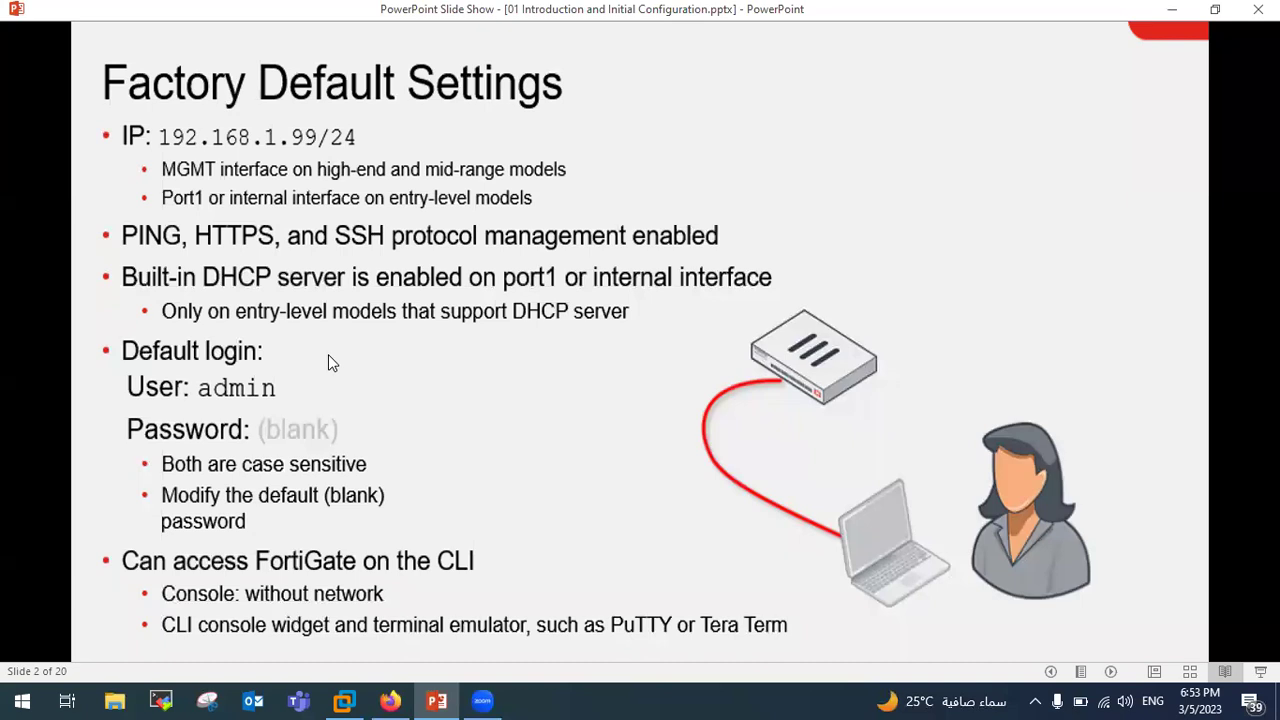
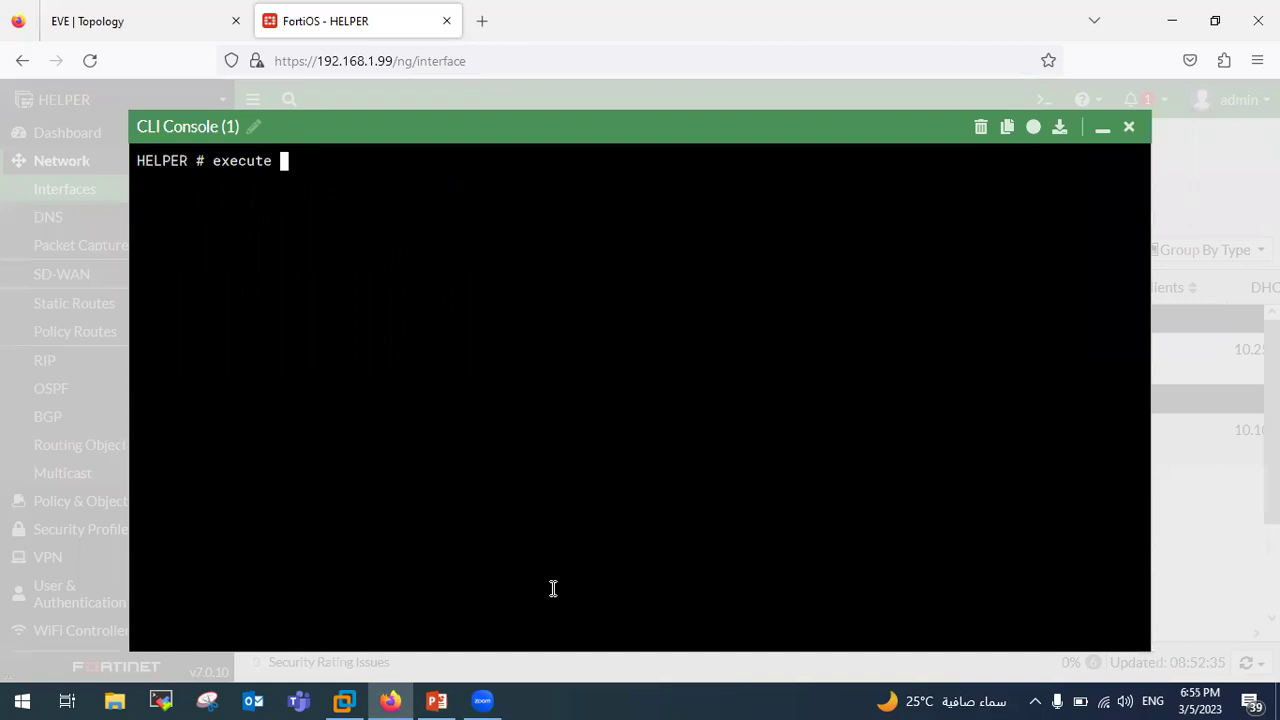
- Ping 8.8.8.8 from the FortiGate CLI and stop it to see the 100% packet loss statistics
type("8.8.8.8")
key("Return")
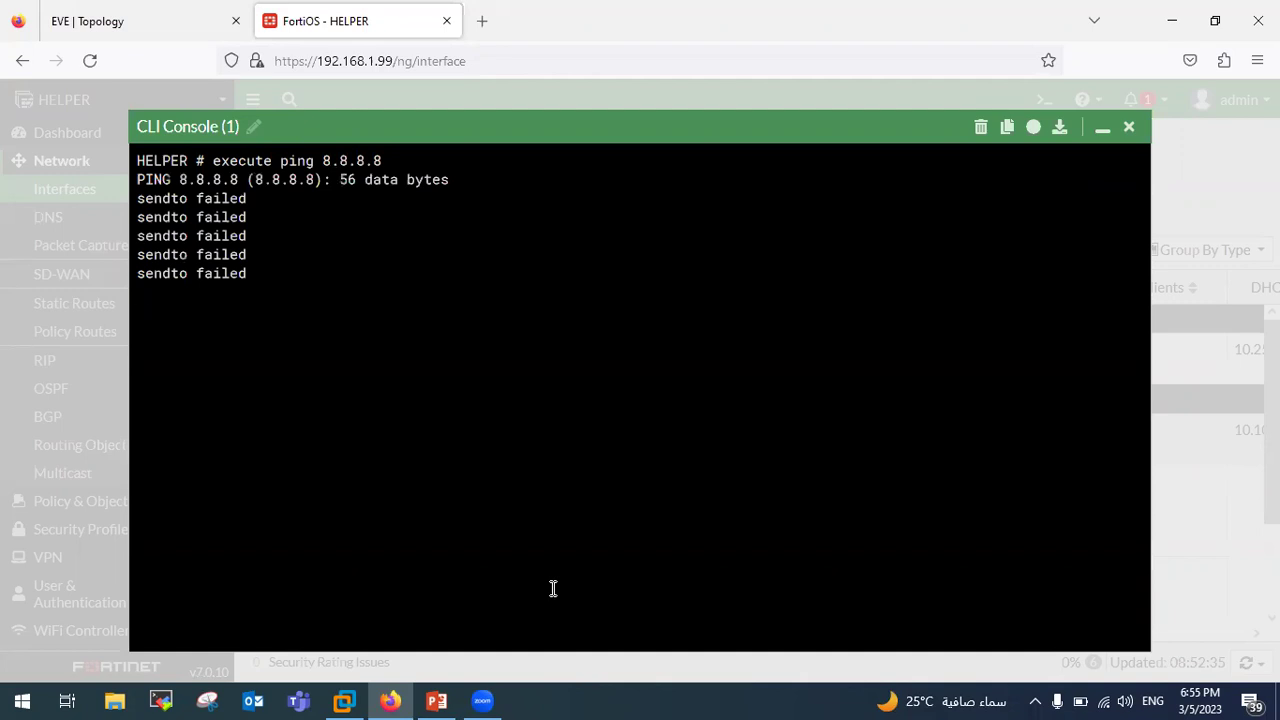
key("ctrl+c")
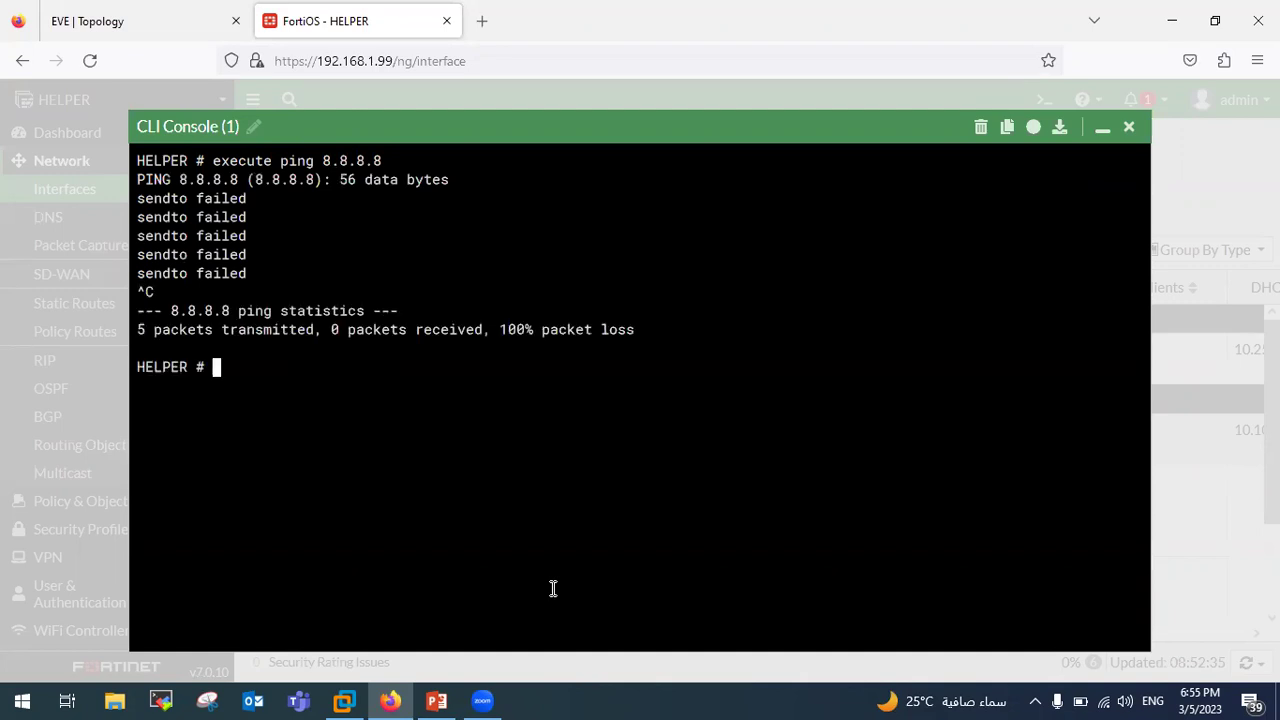
- Check the EVE topology, then reopen the CLI console and run execute ping 8.8.8.8 again
left_click(147, 18)
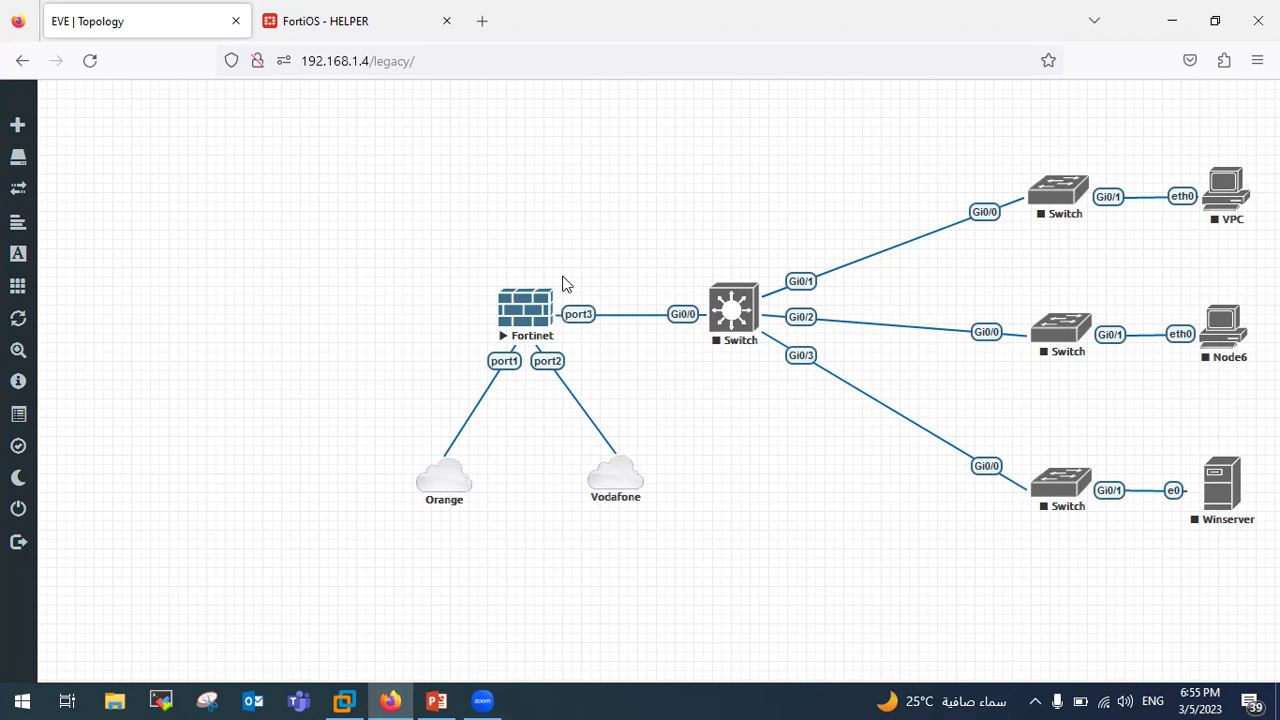
left_click(366, 33)
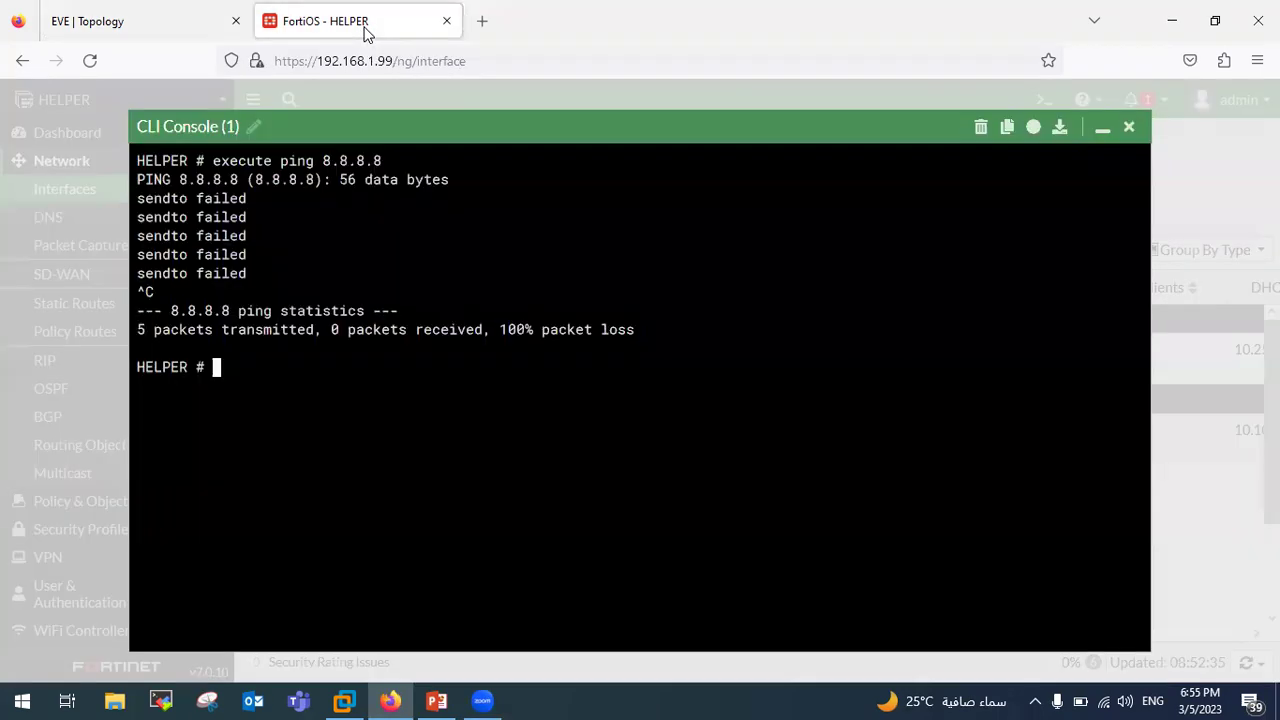
left_click(1129, 126)
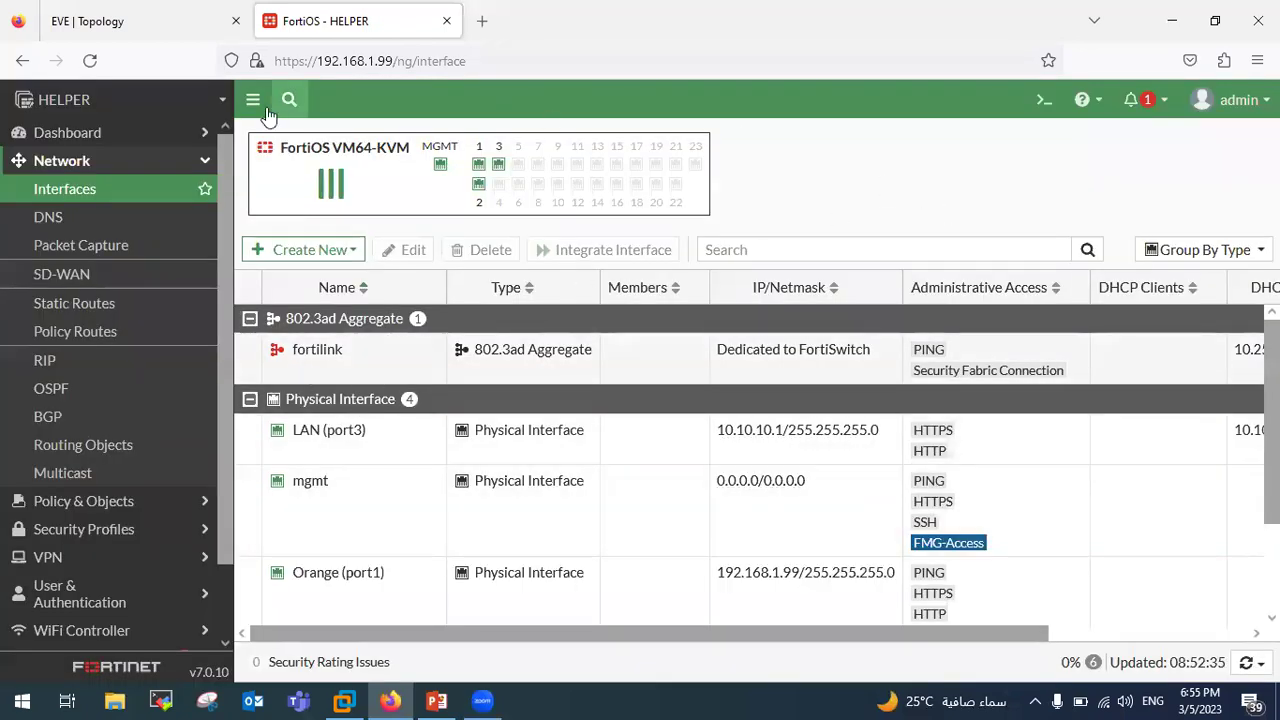
left_click(1041, 105)
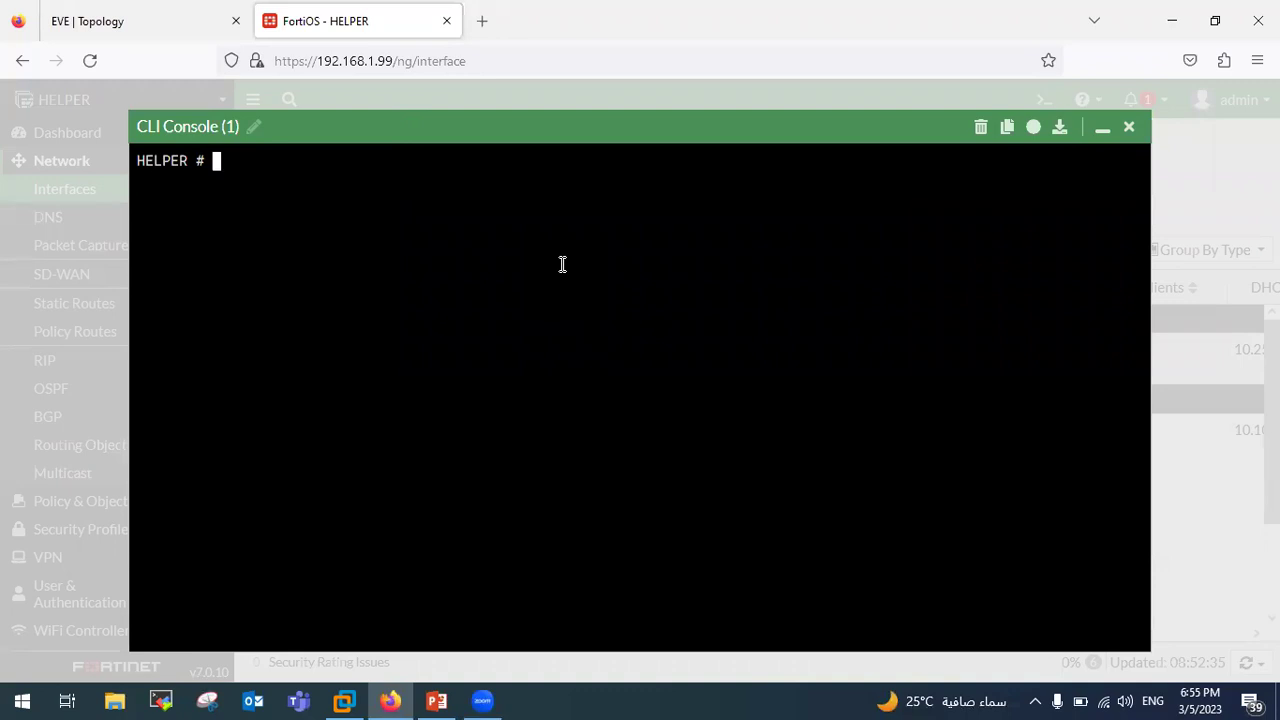
type("execute pin")
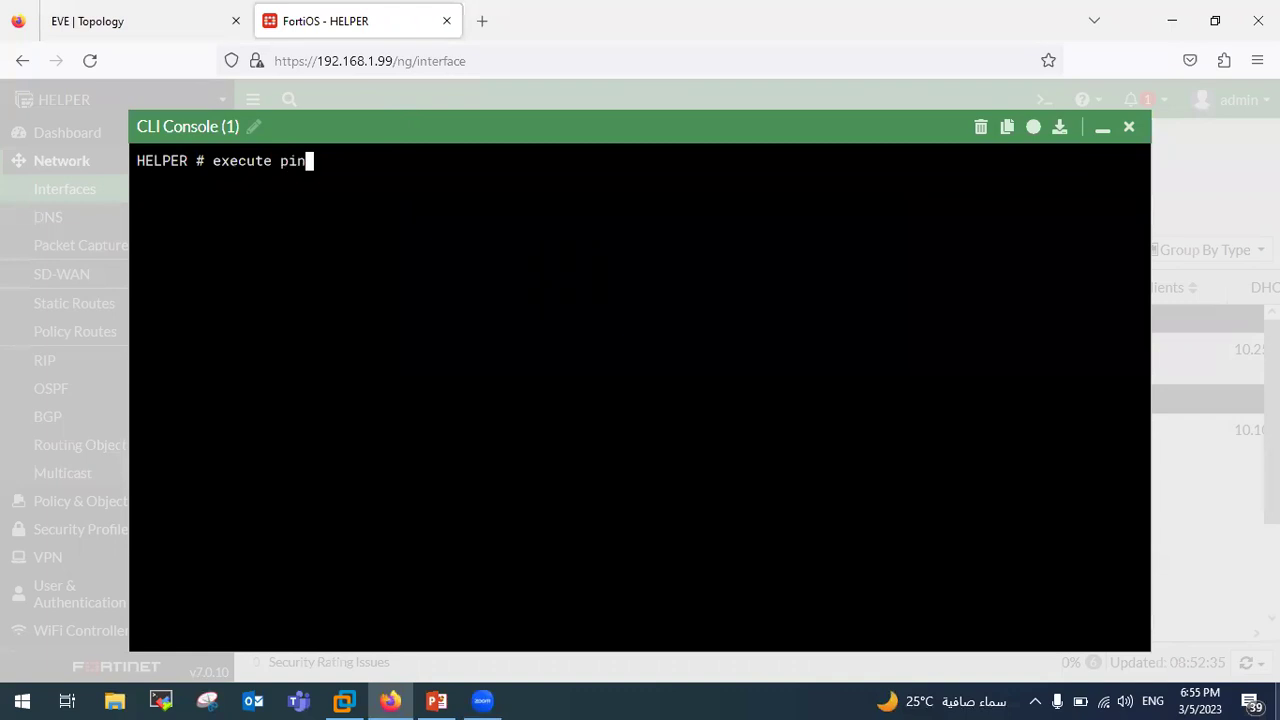
type("g 8.8.8.8")
key("Return")
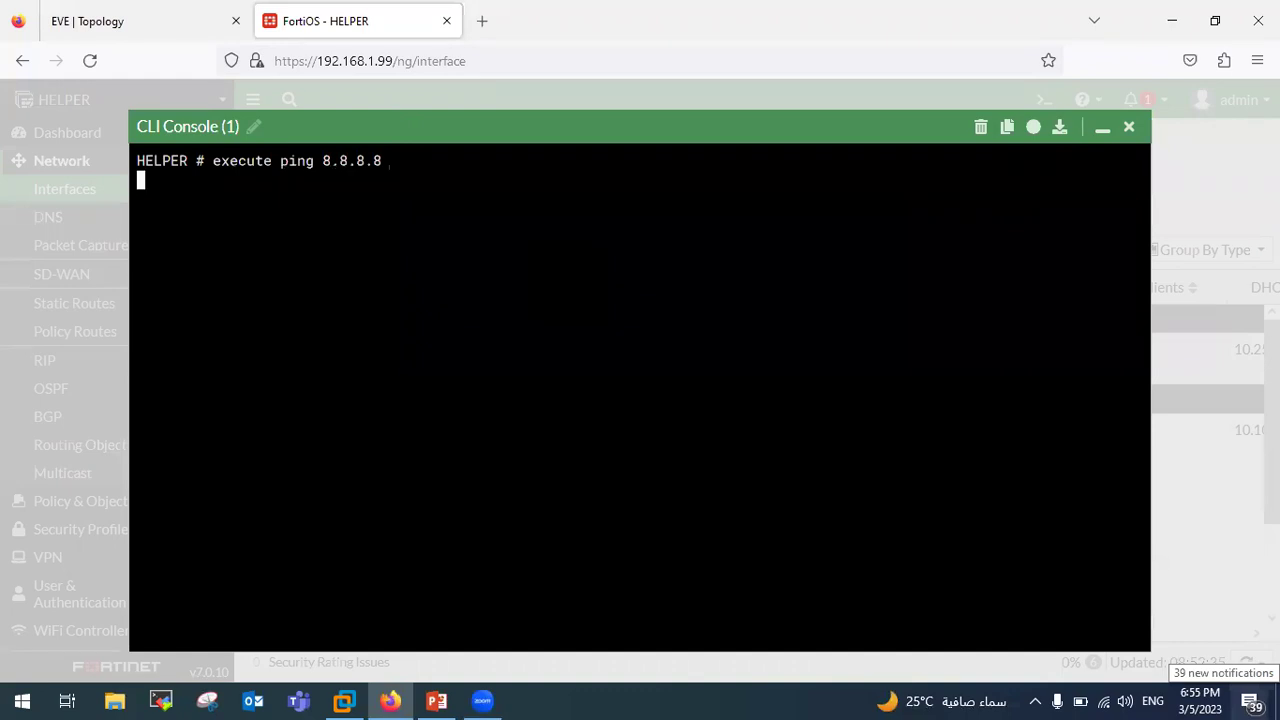
- Compare against the EVE topology, then close the CLI console and go back to the topology
left_click(122, 10)
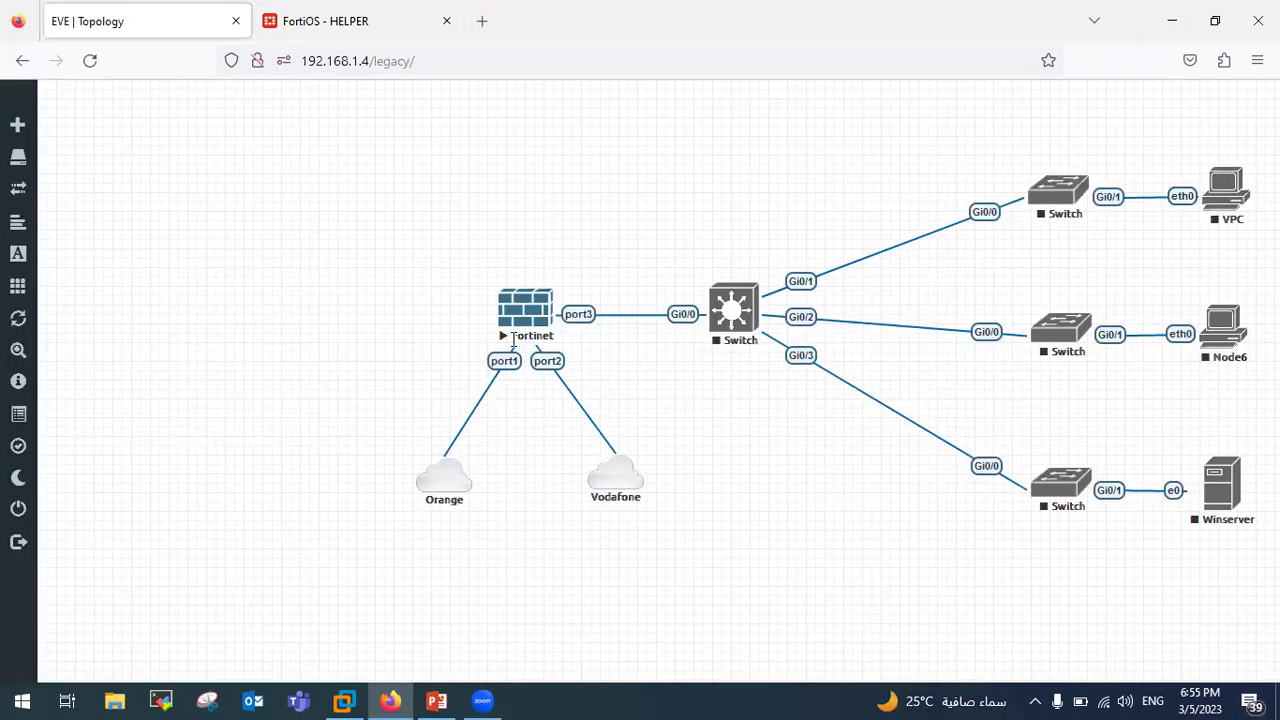
mouse_move(442, 494)
left_click(325, 20)
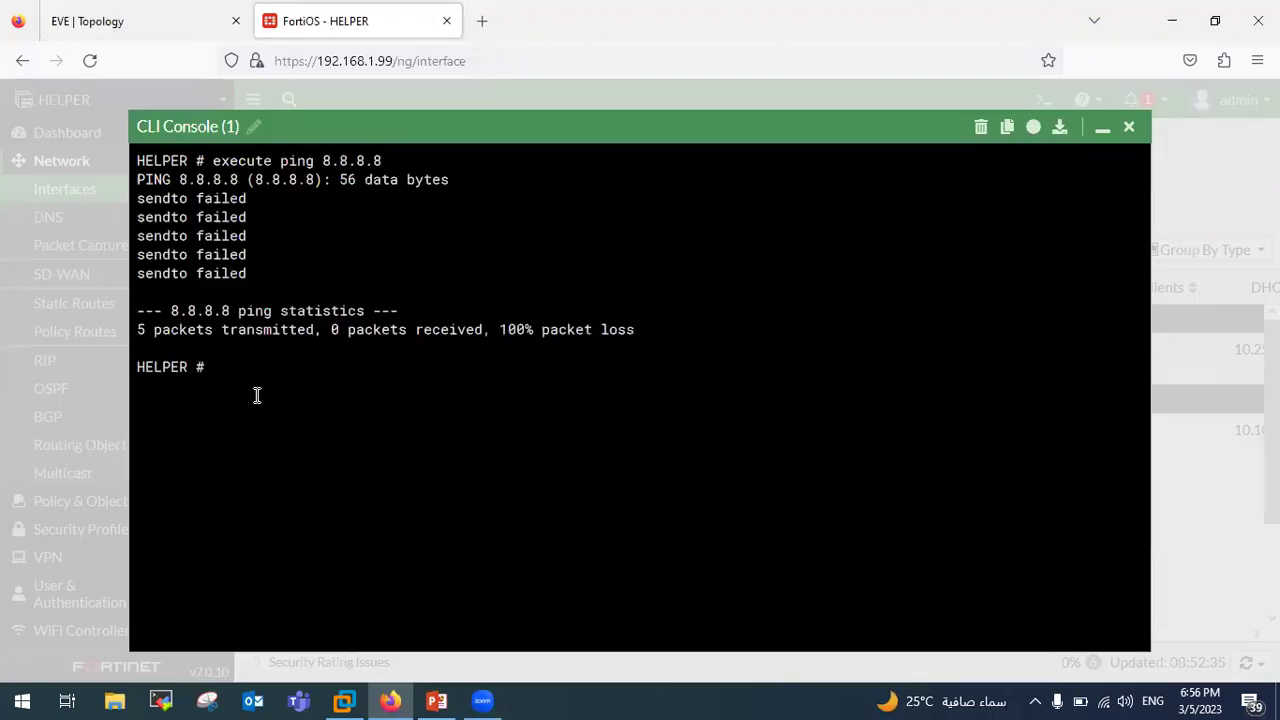
left_click(1129, 127)
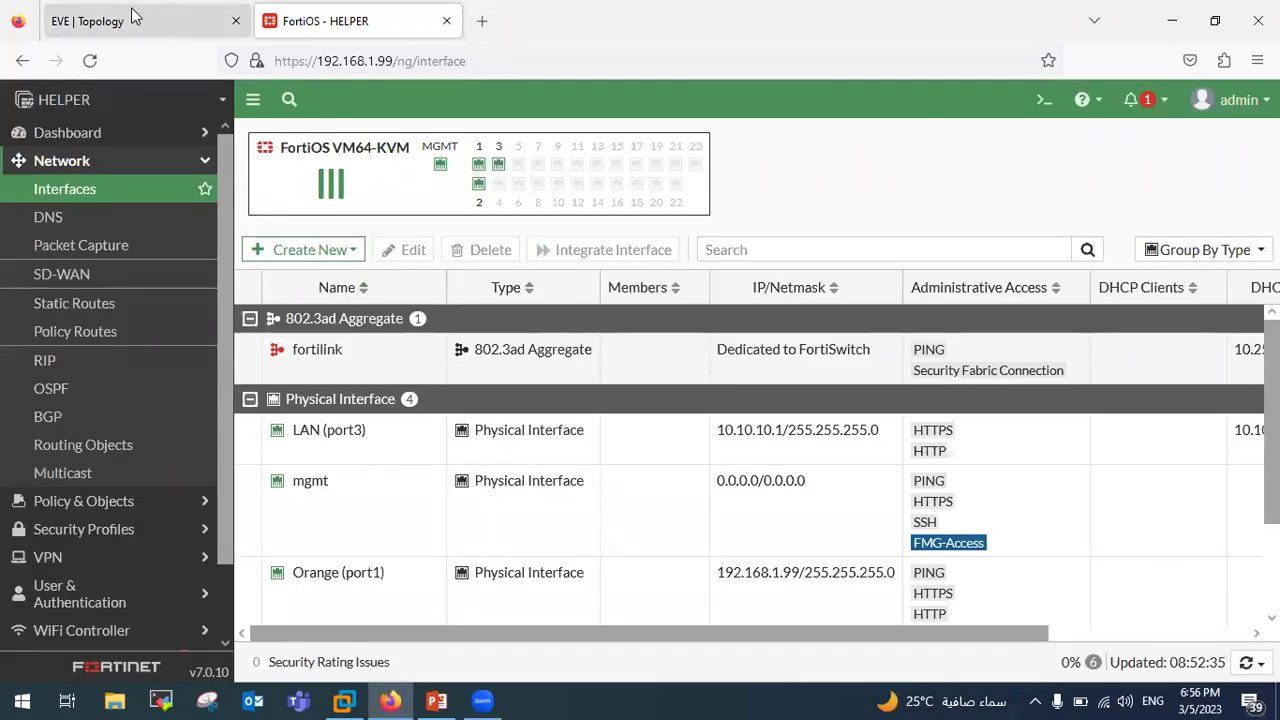
left_click(134, 18)
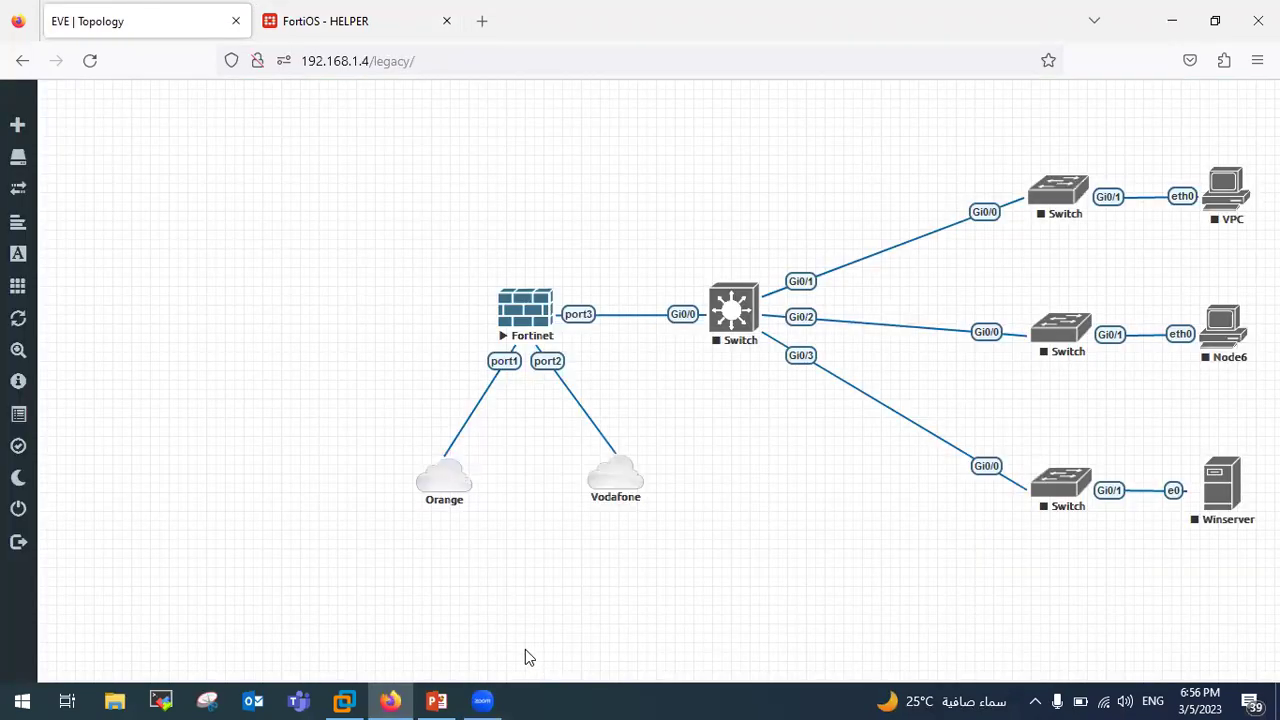
- Run ipconfig in Command Prompt to read IPv4 192.168.1.3 and gateway 192.168.1.1, then close it
key("super+r")
key("Return")
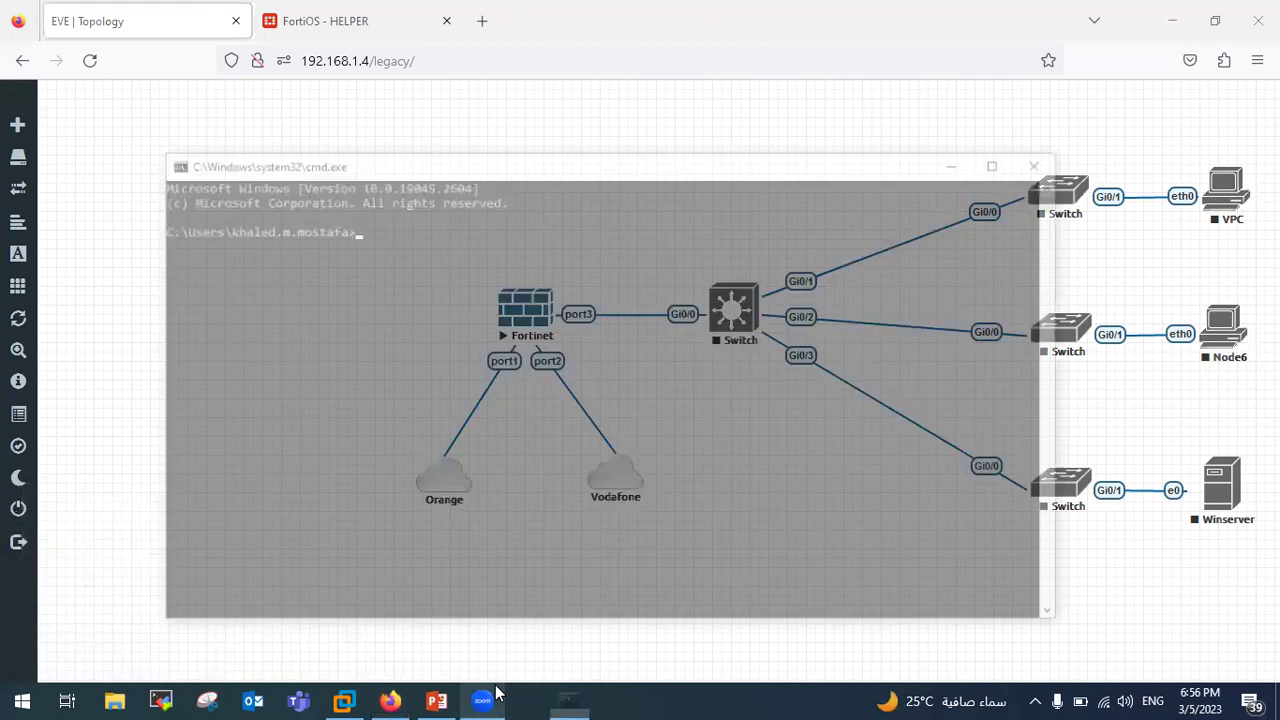
type("i")
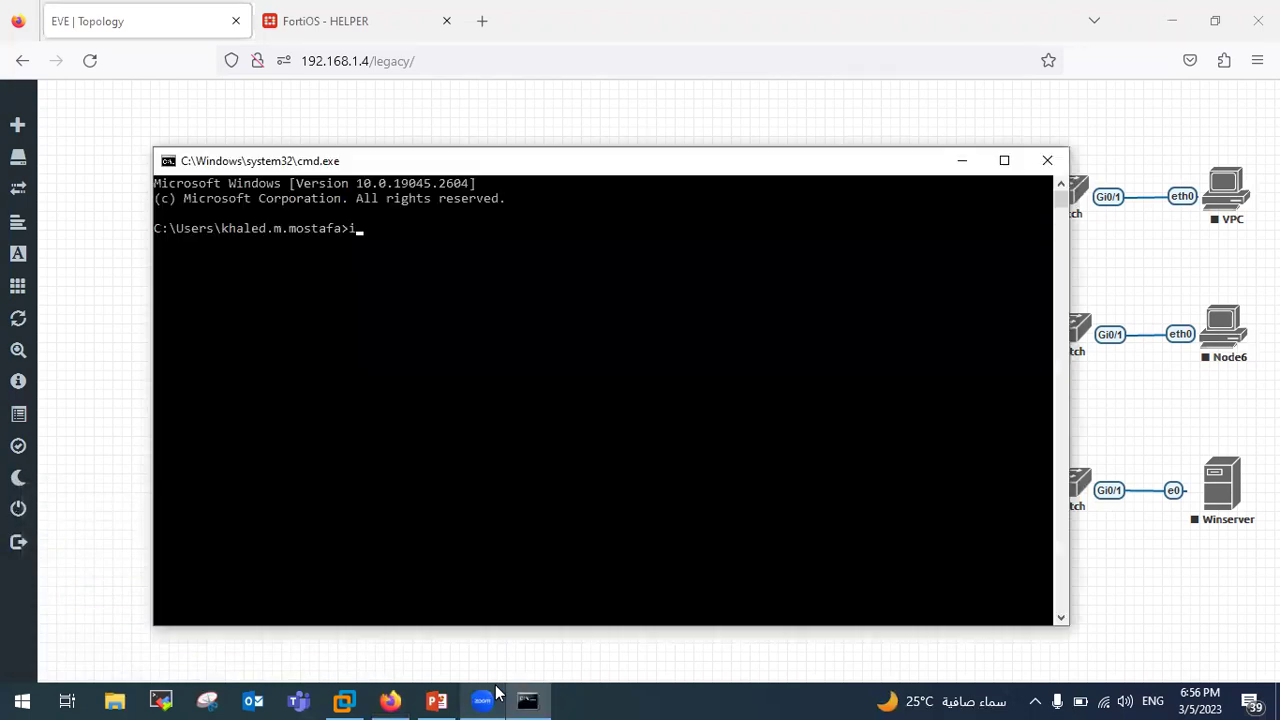
type("pconfig")
key("Return")
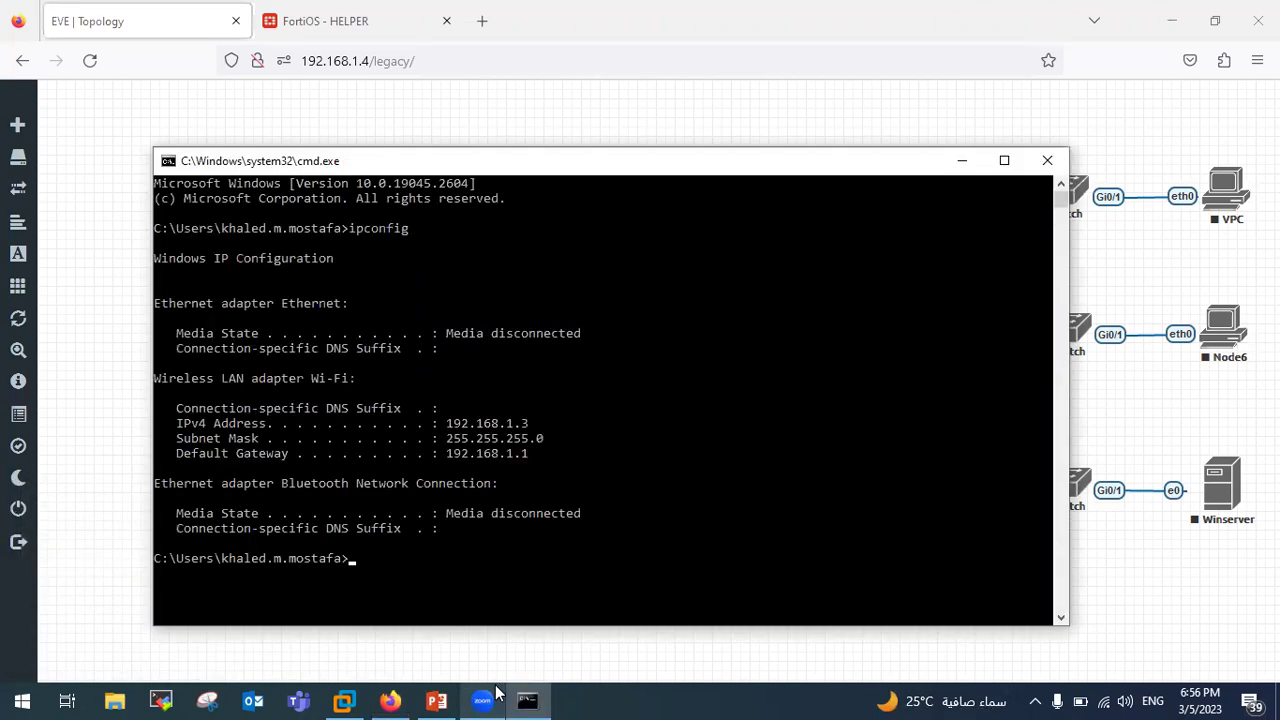
left_click_drag(448, 427, 503, 462)
left_click(450, 452)
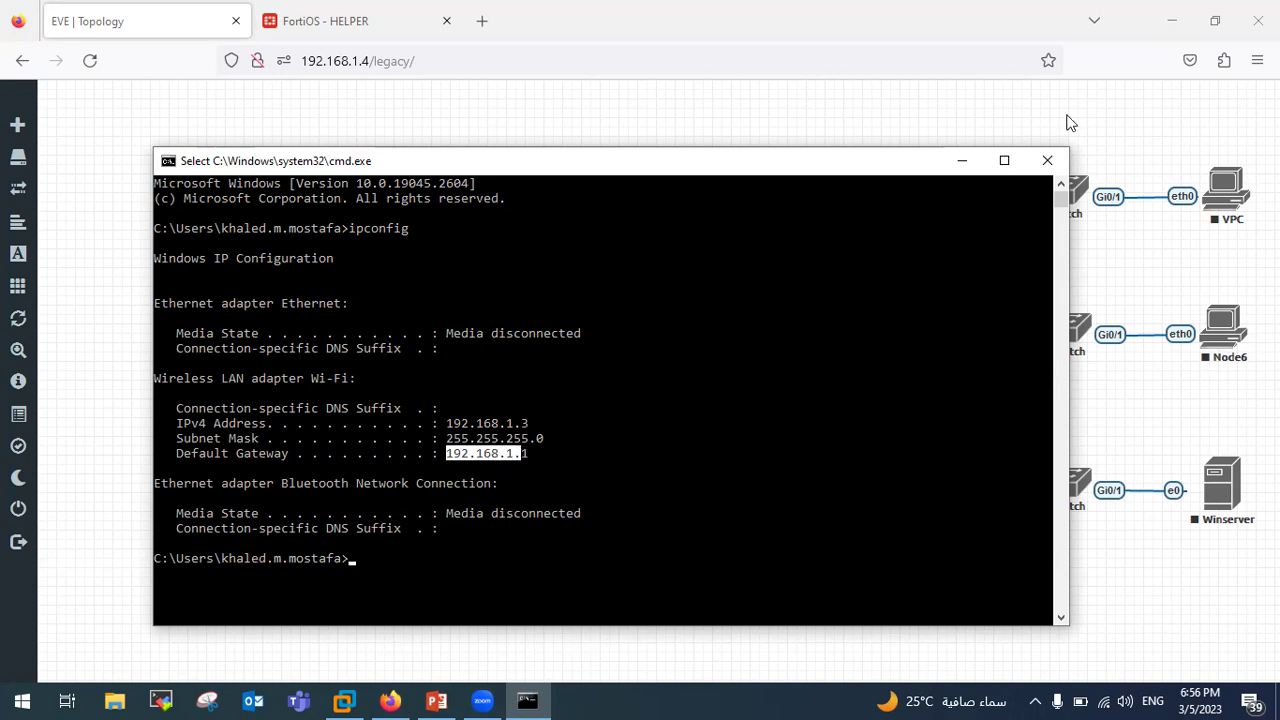
left_click(1046, 159)
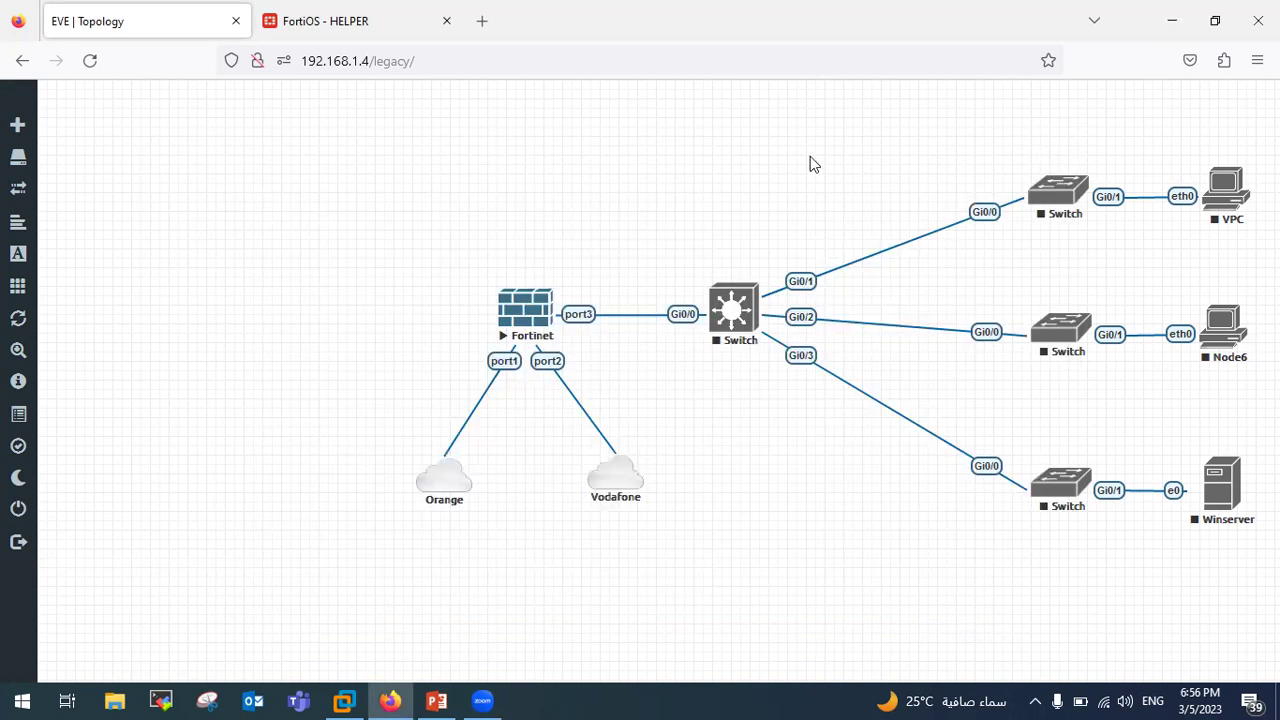
- Run execute ping 8.8.8.8 from the FortiGate CLI console, again getting 100% packet loss
left_click(318, 22)
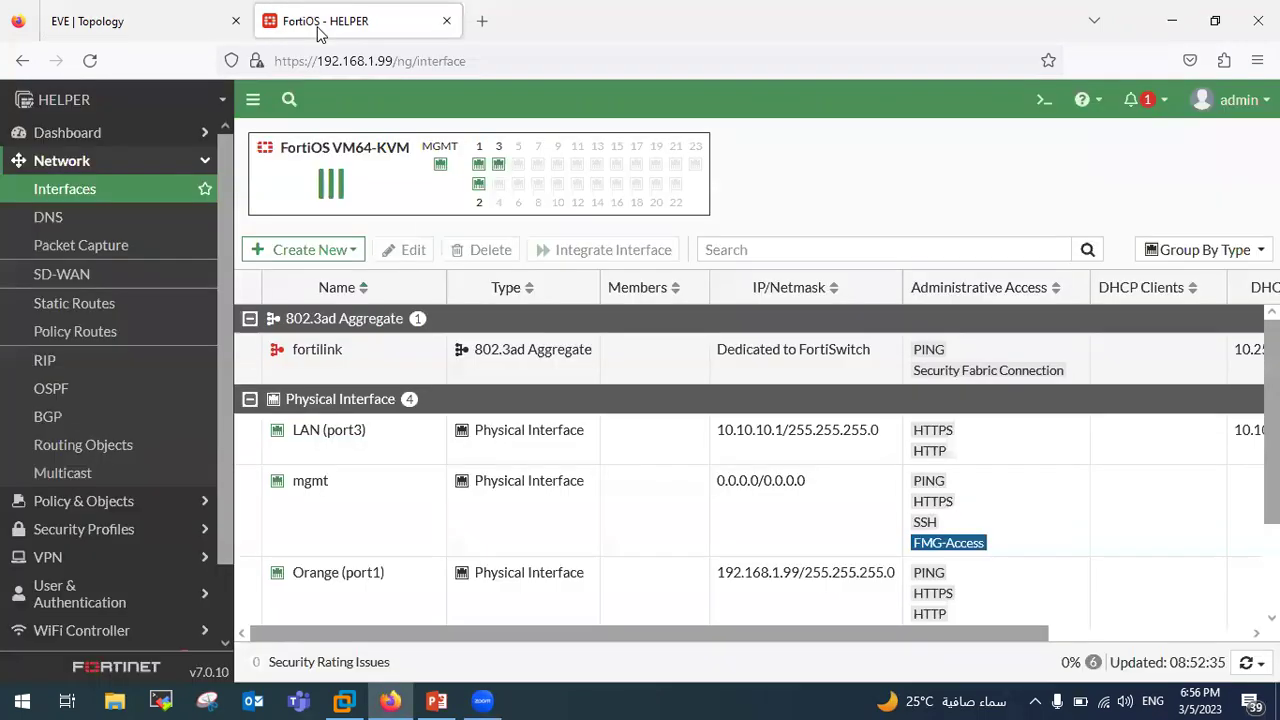
left_click(1041, 101)
type("ex")
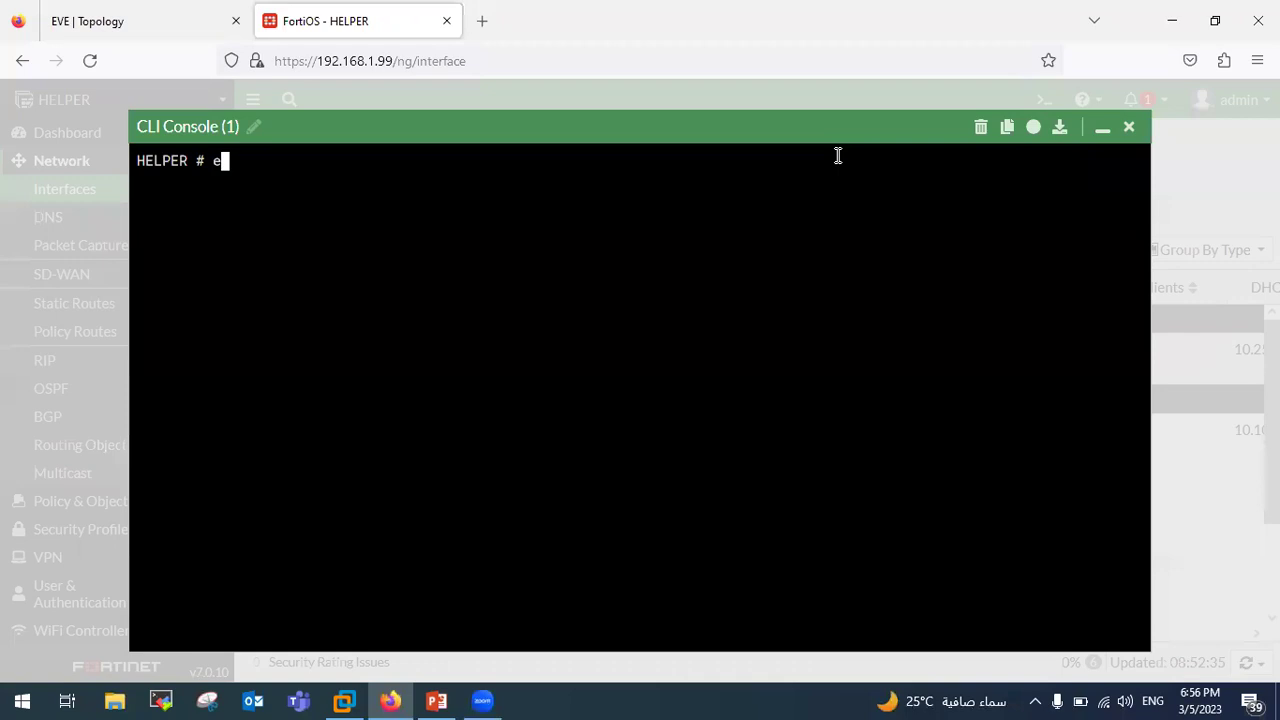
key("Tab")
type("ping 8.8.8.8")
key("Return")
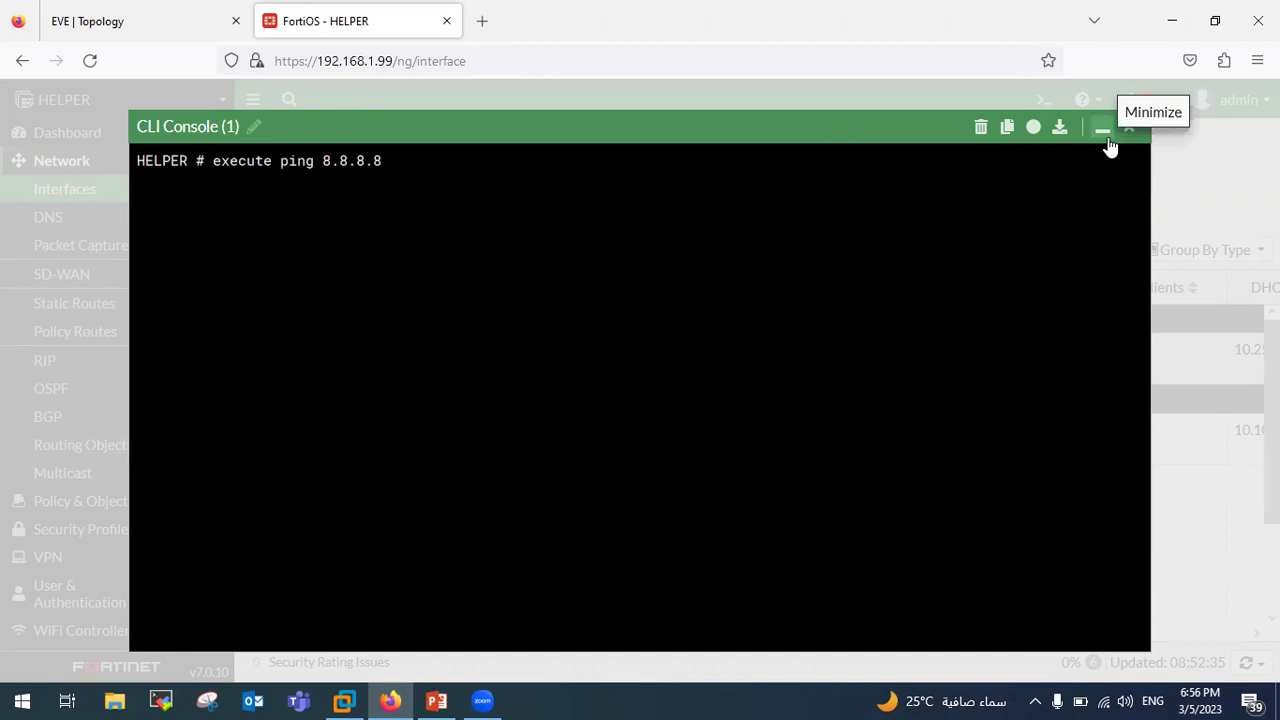
- Check the EVE topology, then close the CLI console back to the Interfaces list
left_click(150, 20)
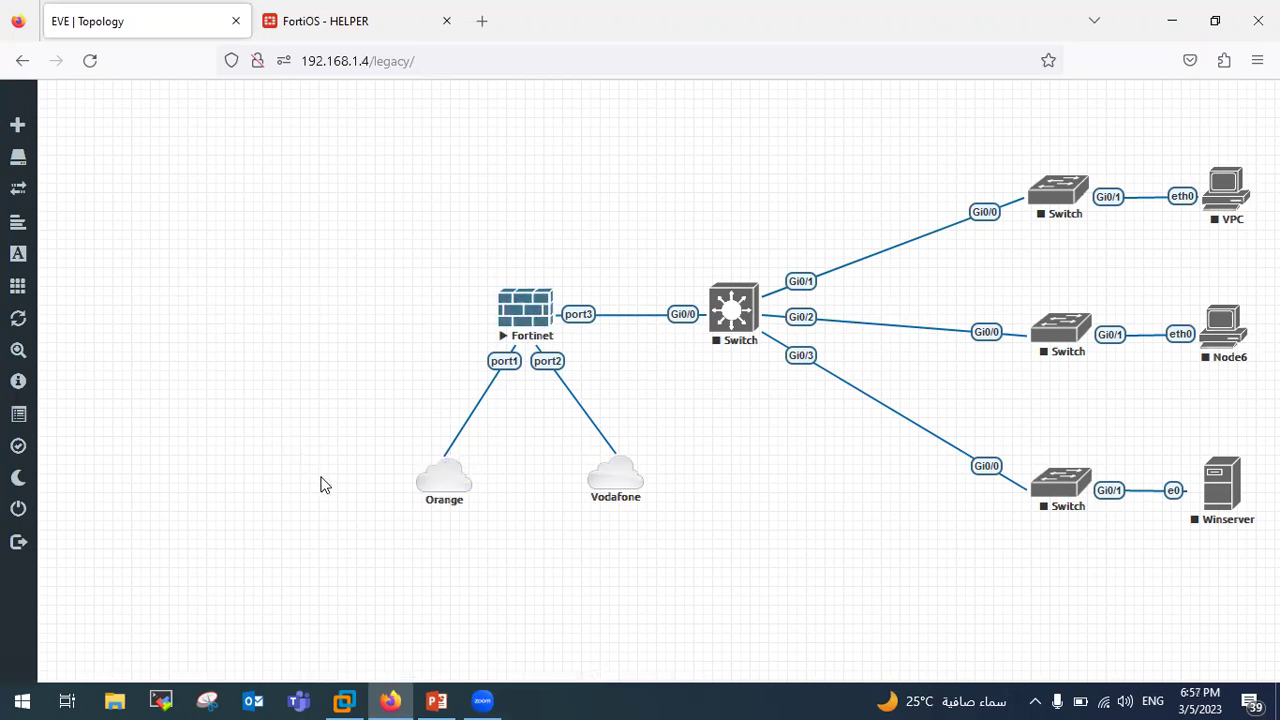
left_click(340, 22)
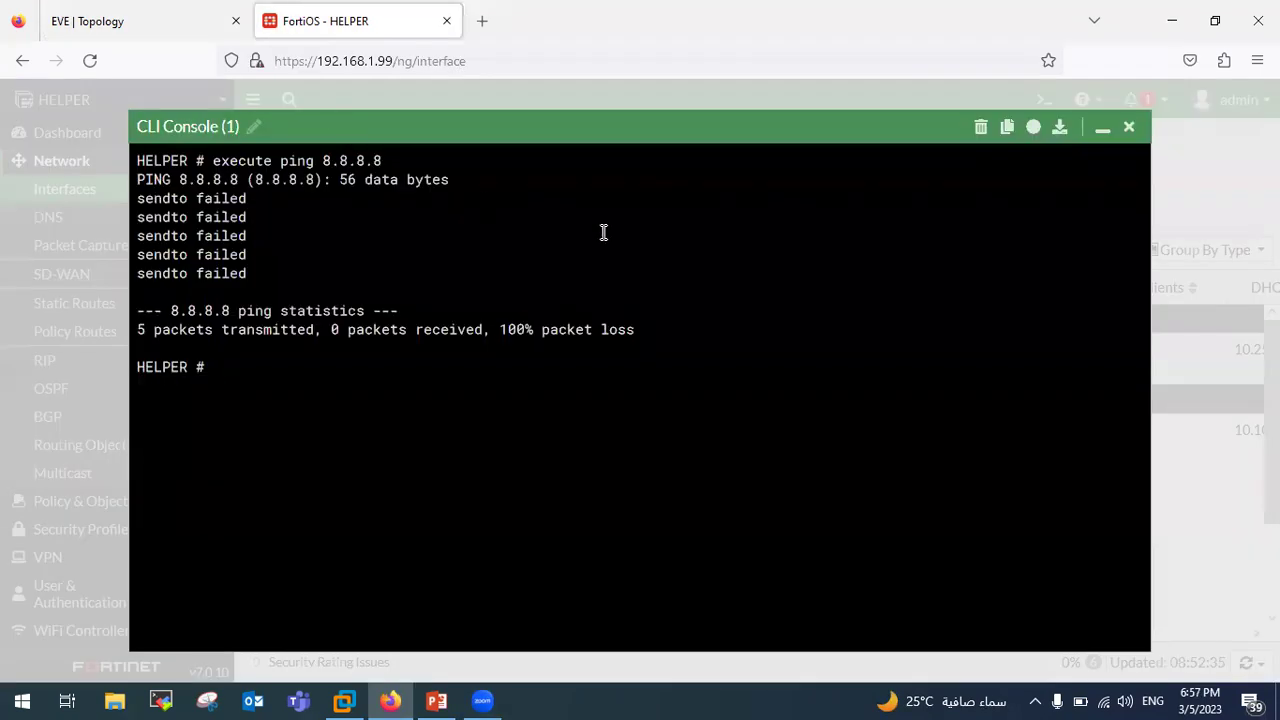
left_click(1129, 127)
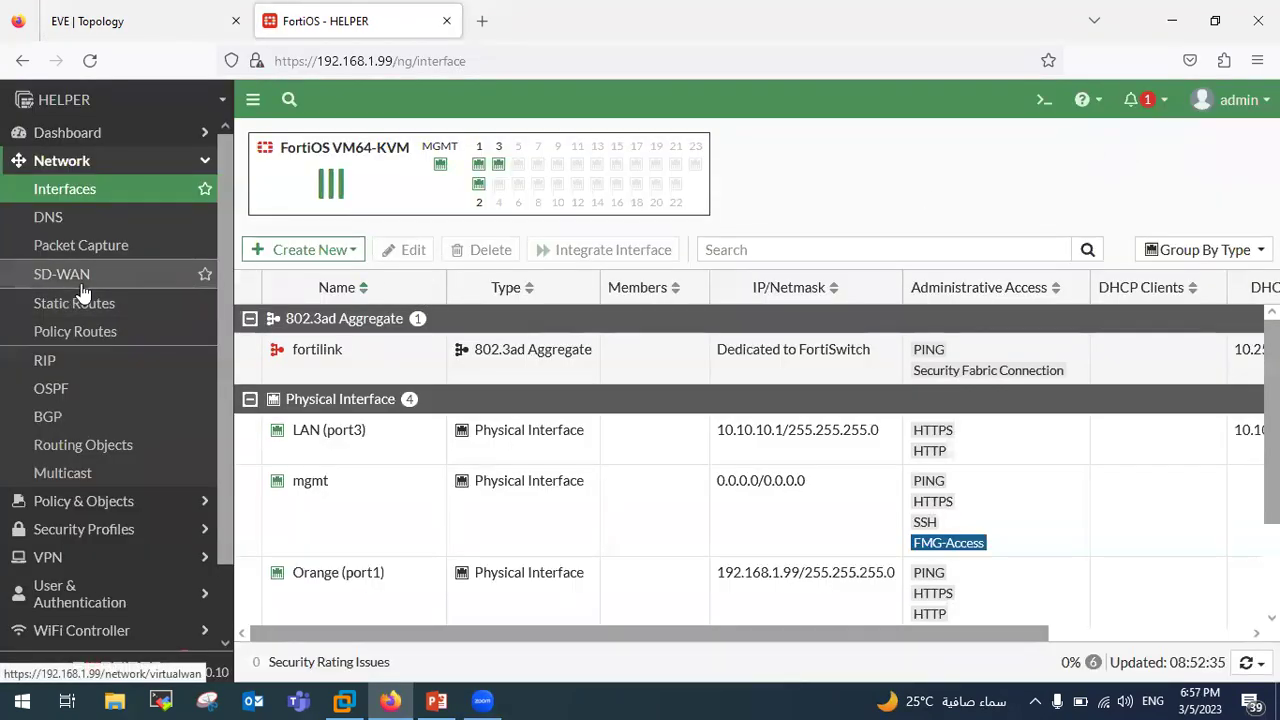
- Start a new static route for destination 0.0.0.0/0 with gateway 192.168.1.1
left_click(112, 313)
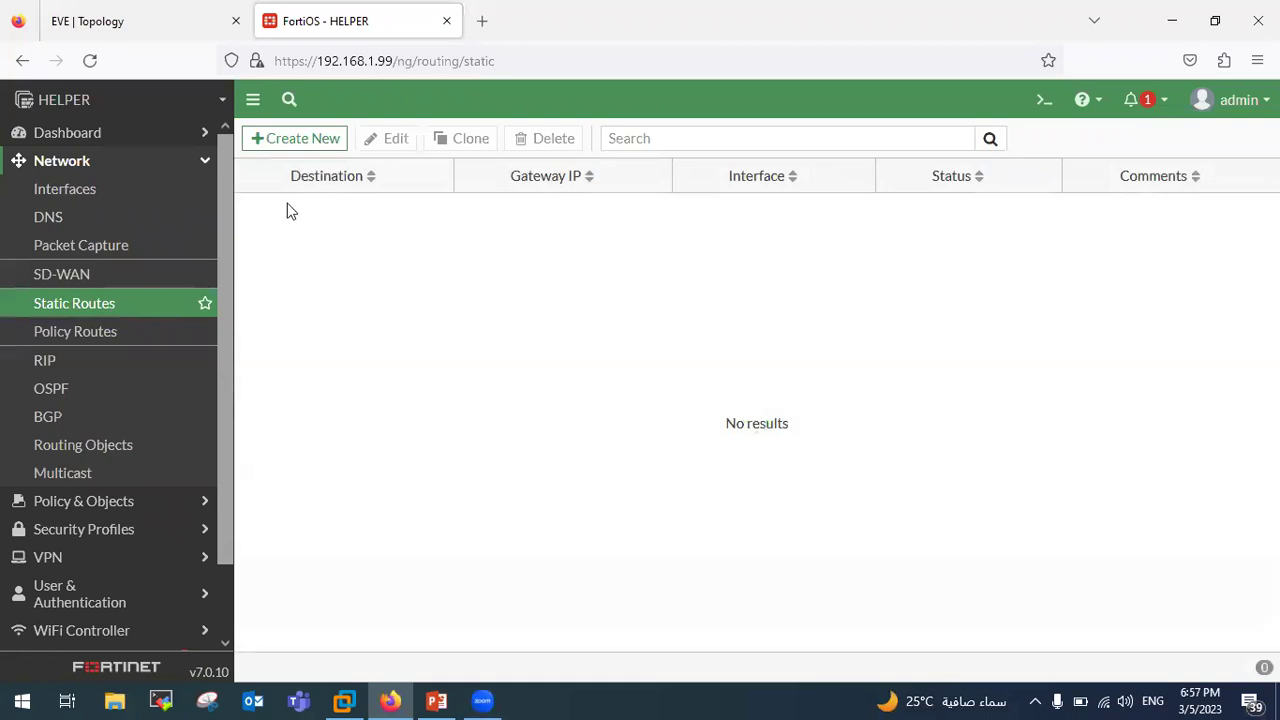
left_click(281, 147)
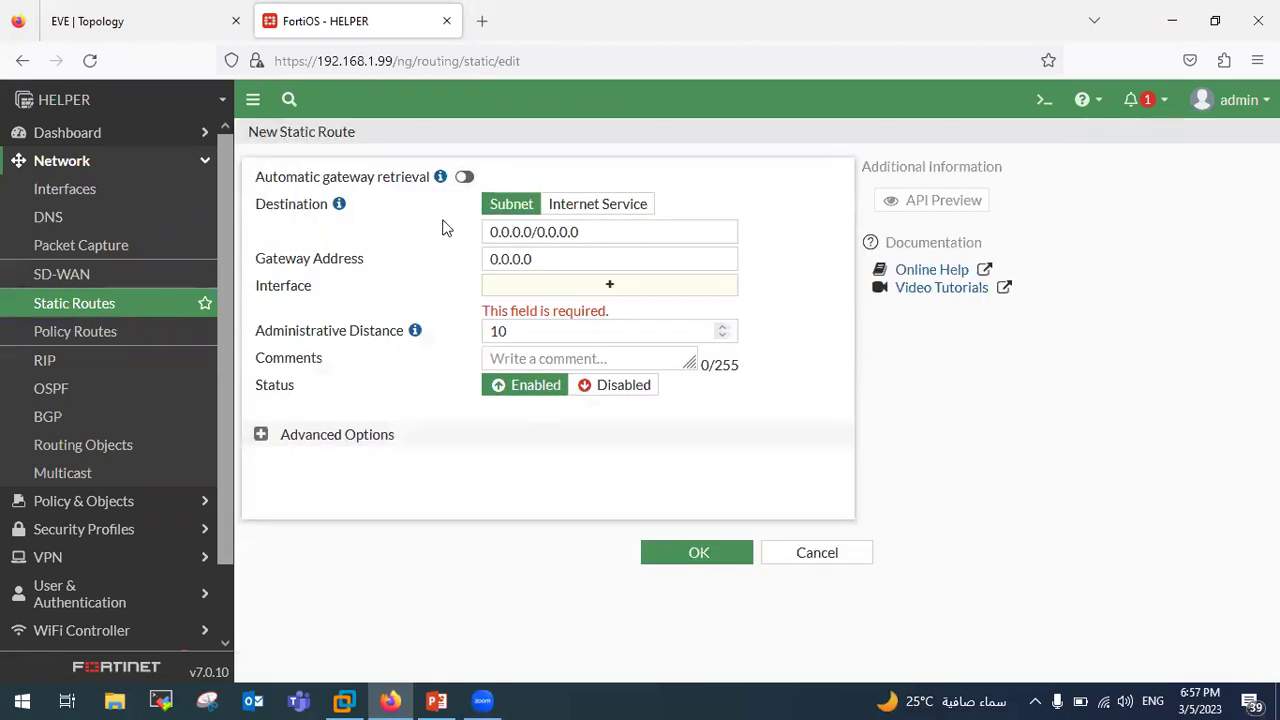
left_click_drag(533, 231, 586, 231)
key("Tab")
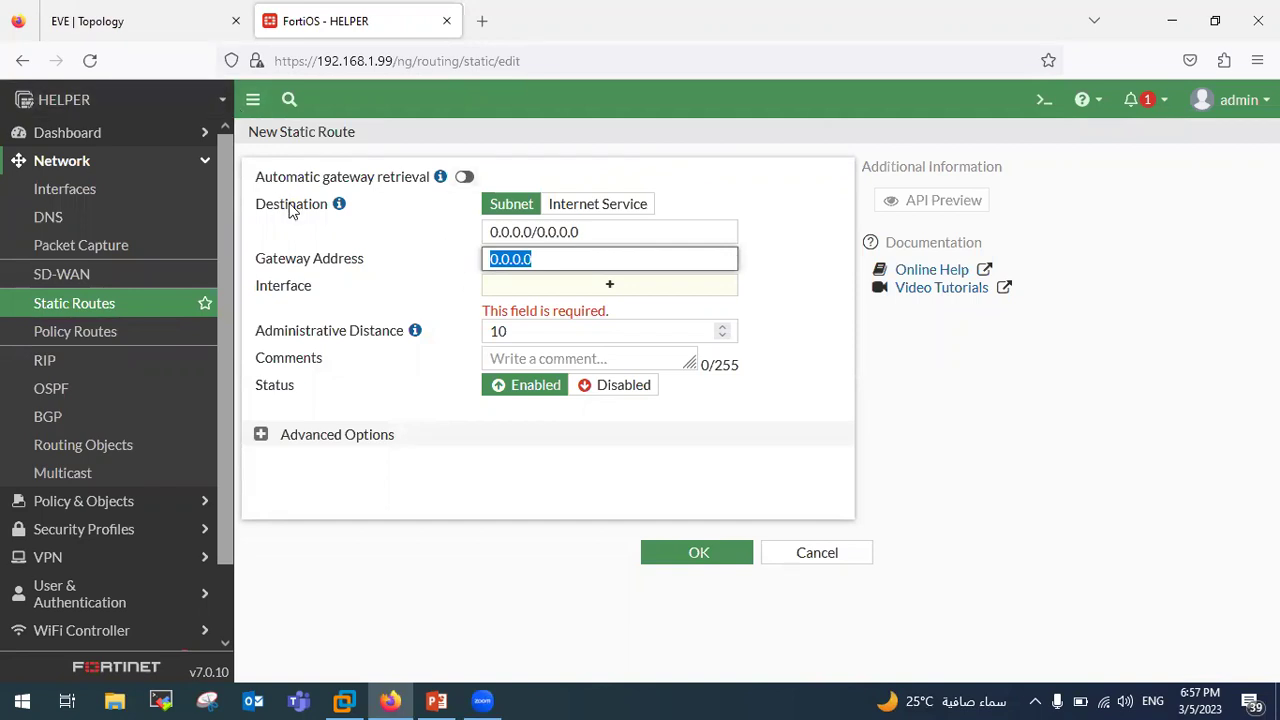
left_click(139, 30)
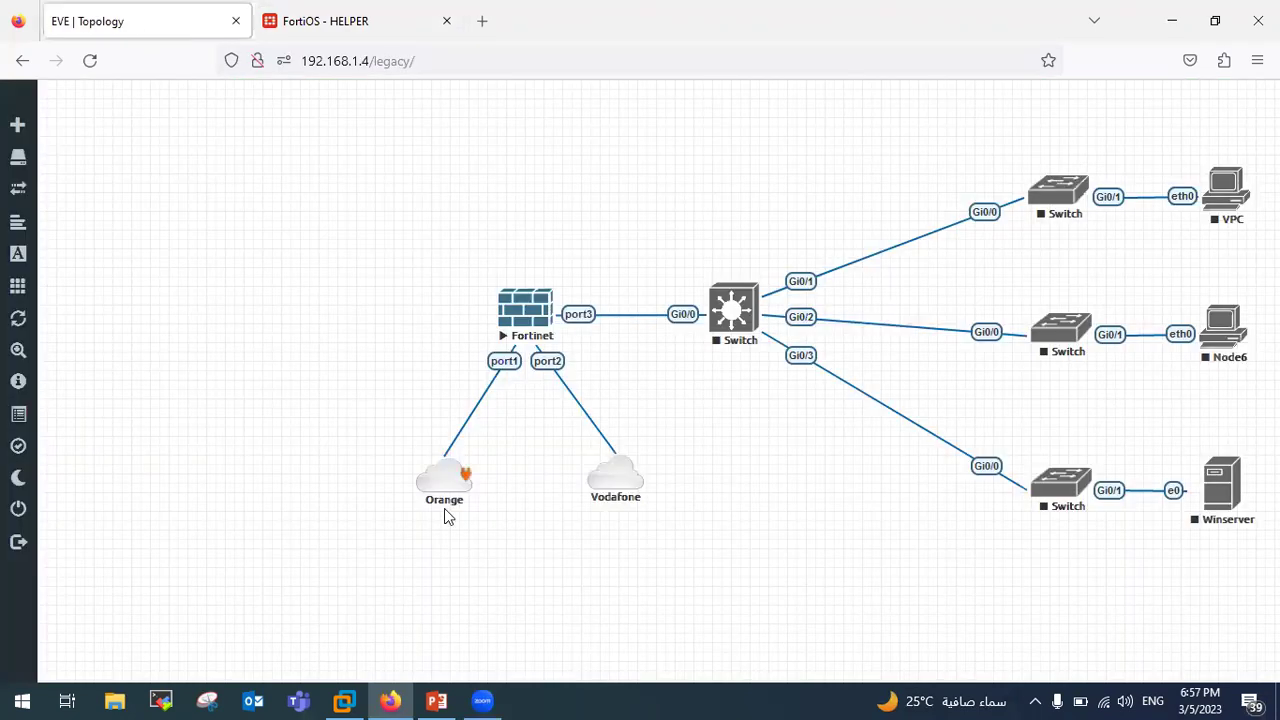
left_click(331, 34)
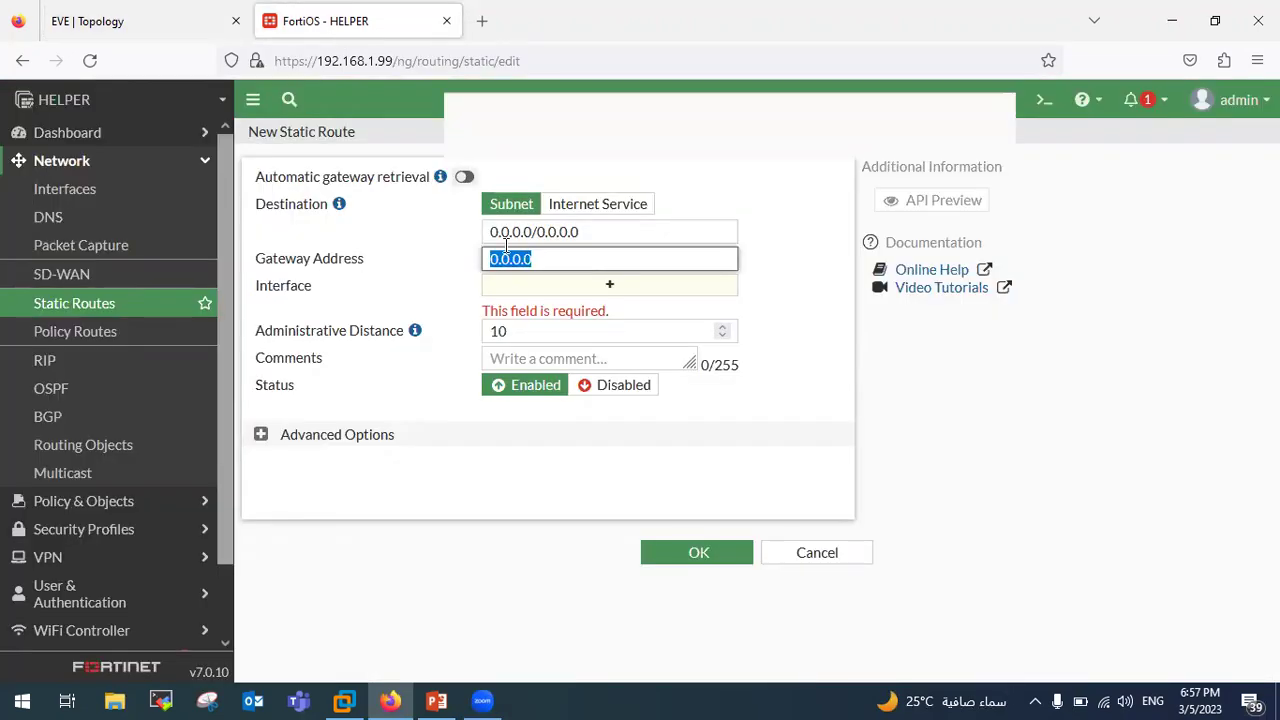
type("192.168.1.1")
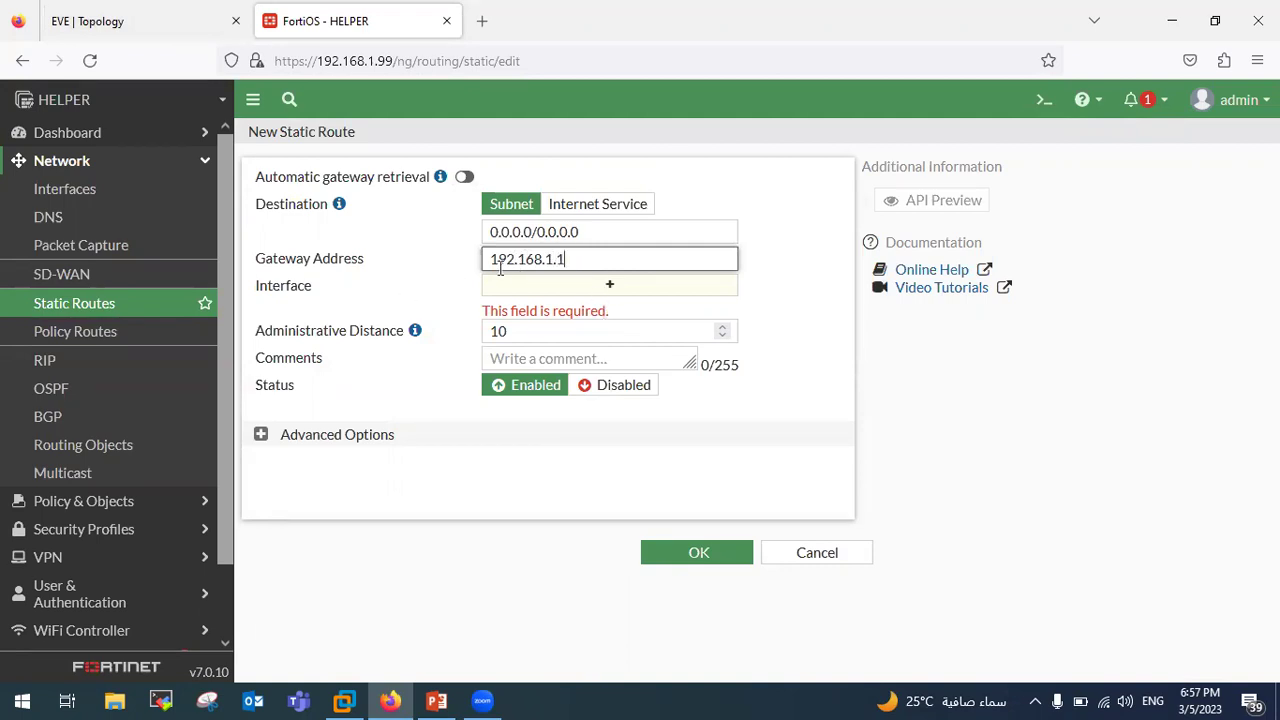
- Set the route's interface to Orange (port1) and save the static route
left_click(585, 290)
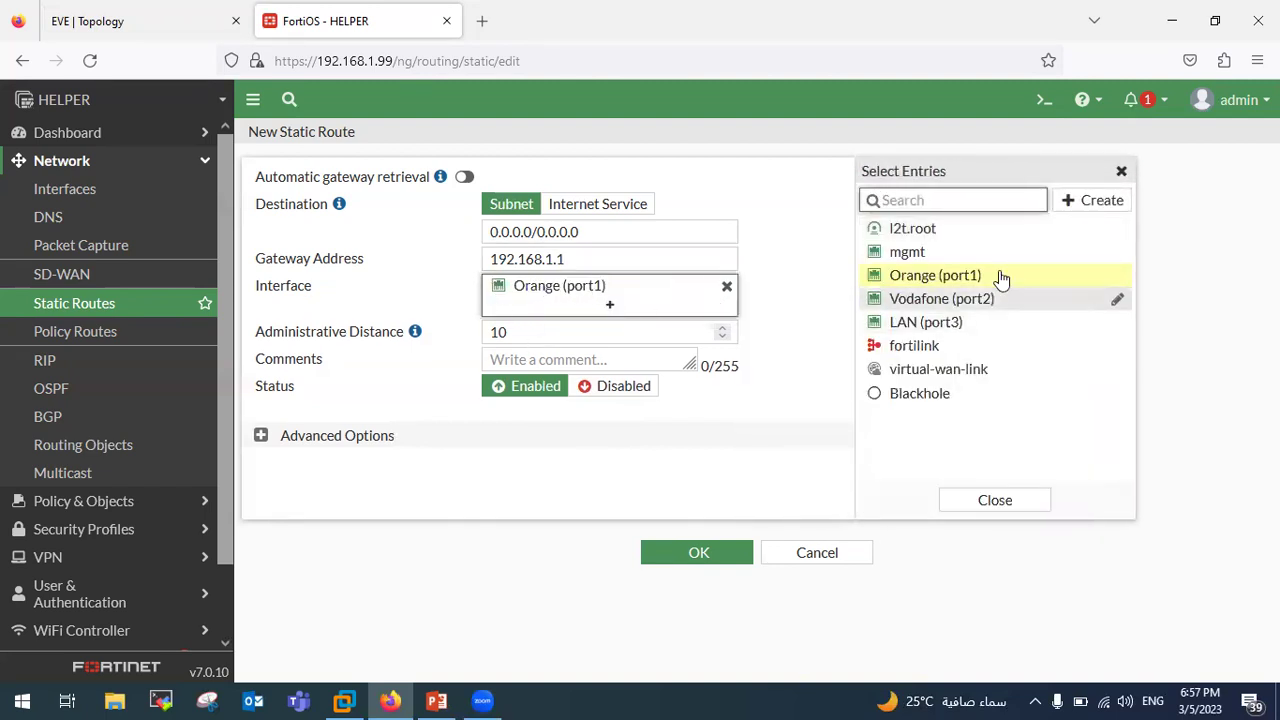
mouse_move(918, 310)
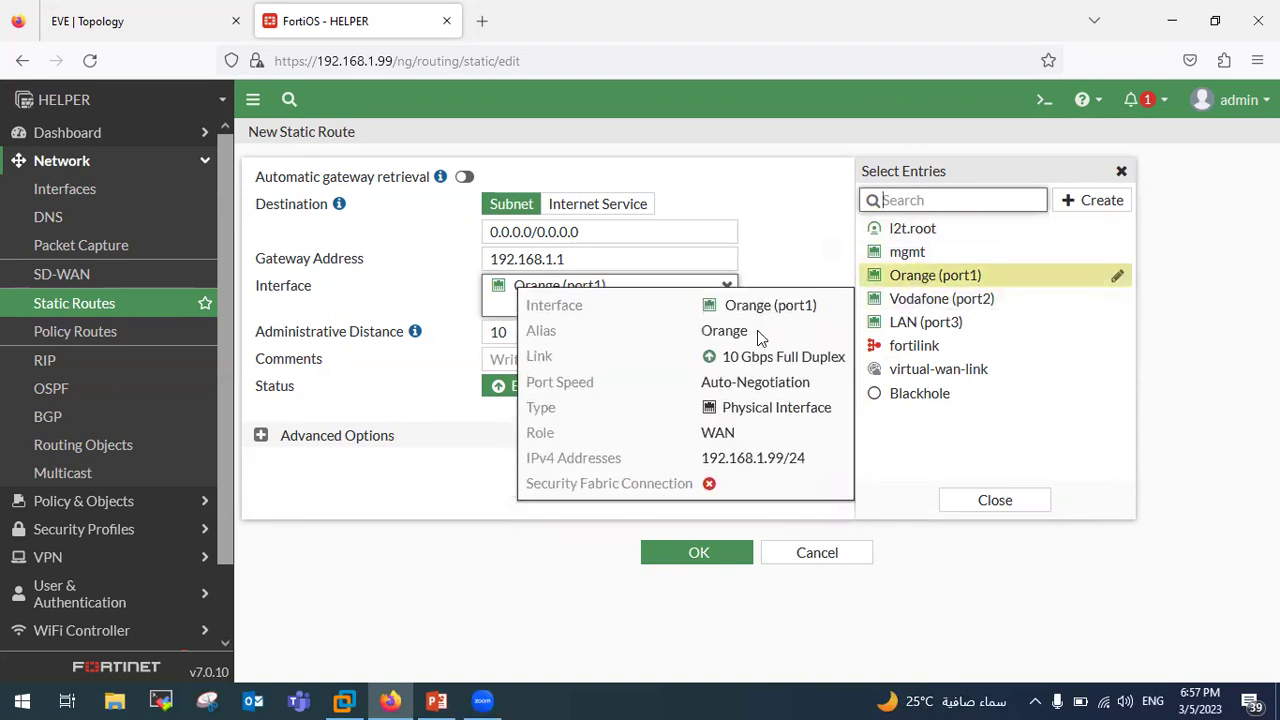
left_click(903, 283)
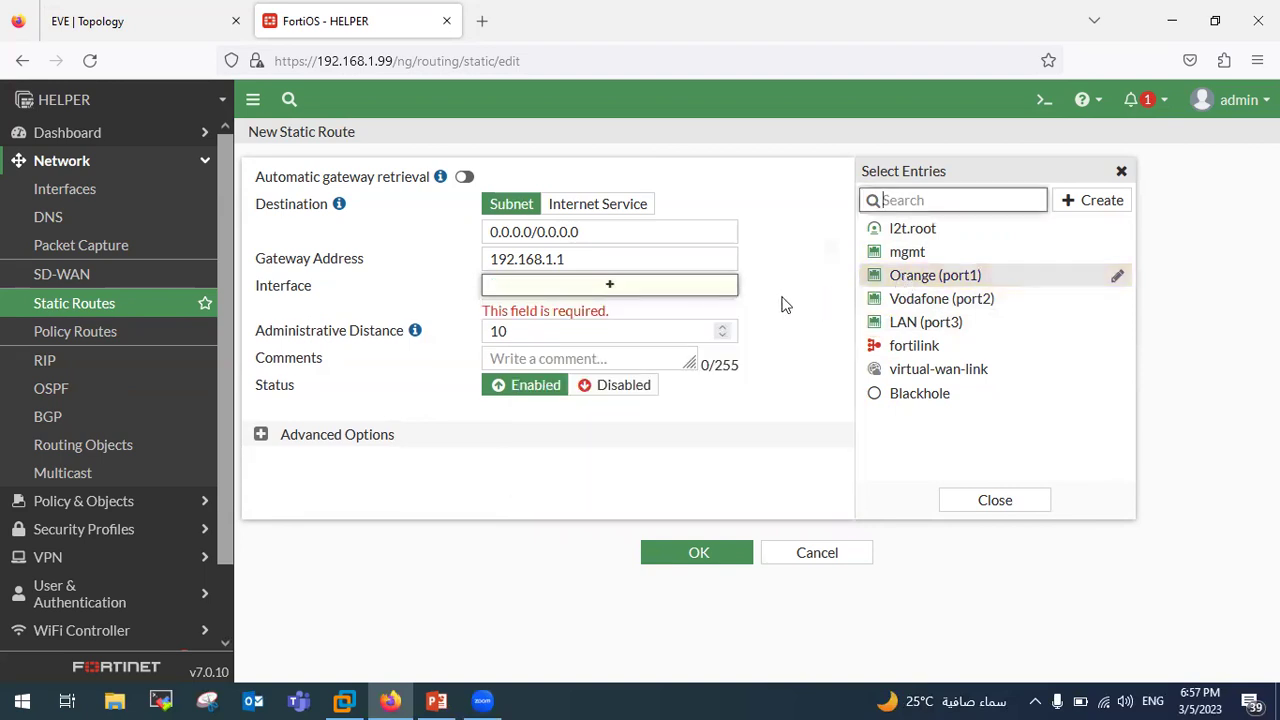
left_click(894, 286)
left_click(668, 549)
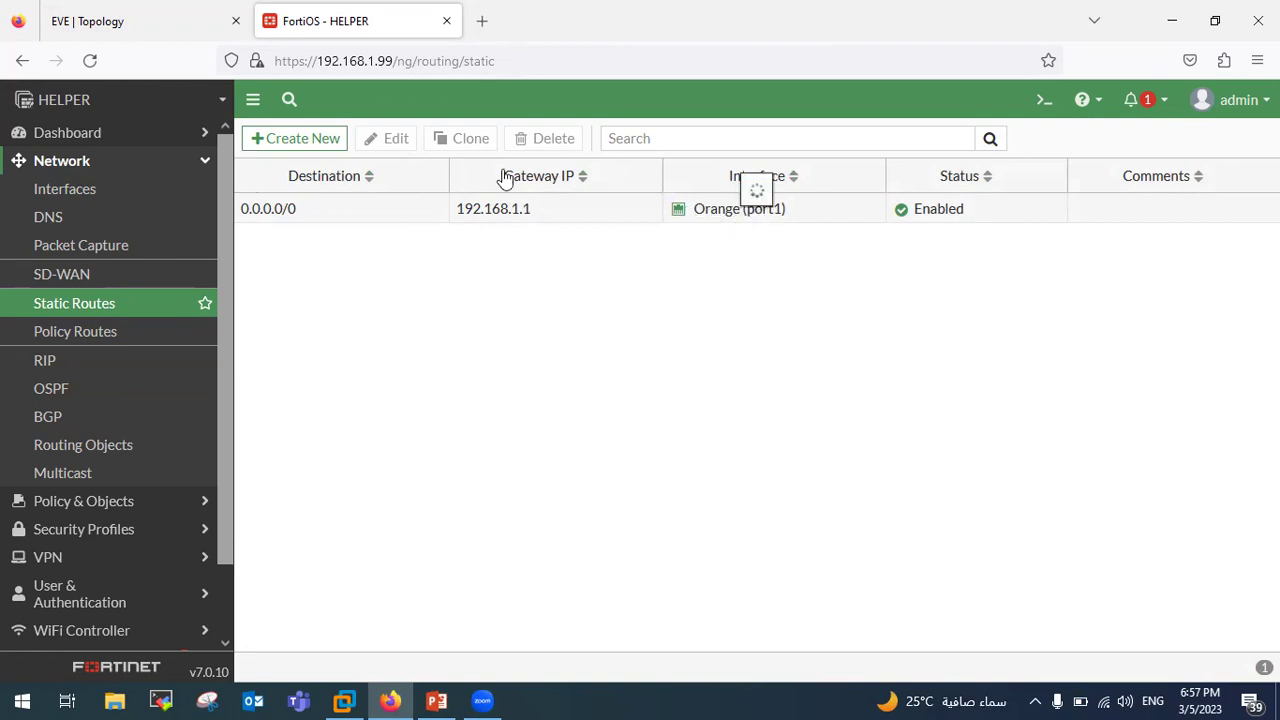
left_click(152, 32)
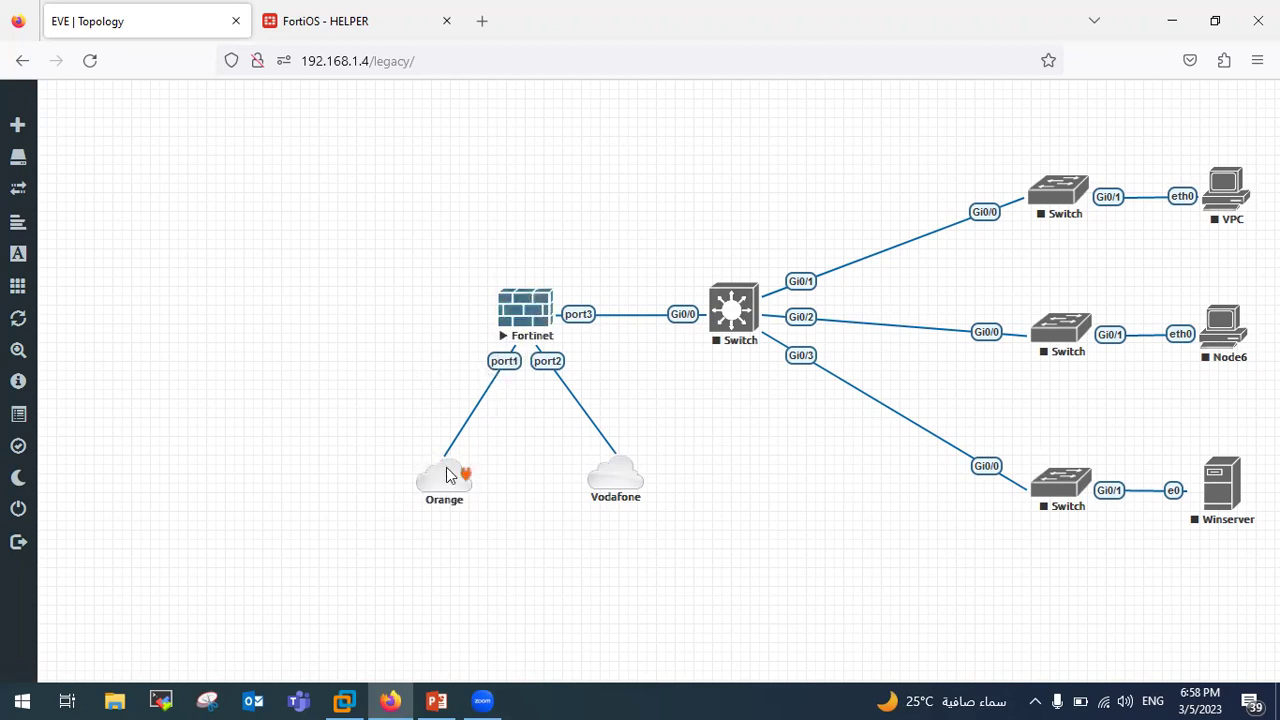
- Run execute ping 8.8.8.8 from the FortiGate CLI, now getting 5 replies with 0% loss
left_click(362, 38)
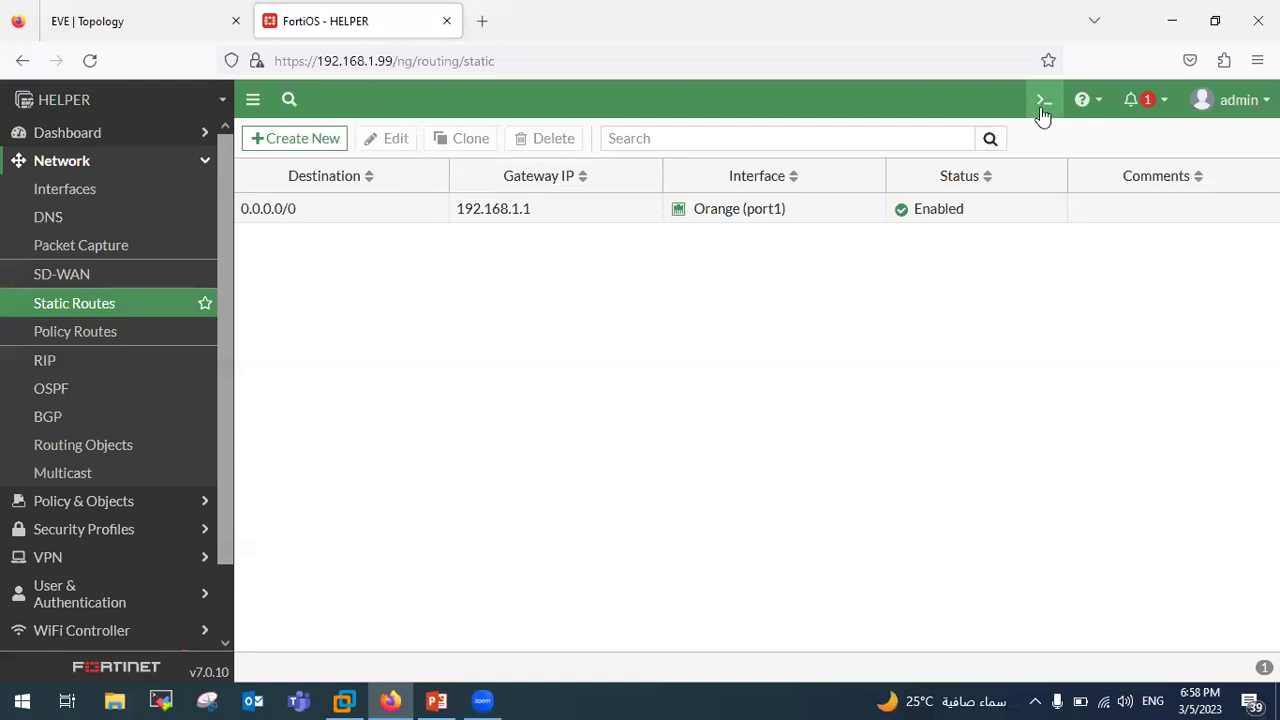
left_click(1041, 100)
type("execute ")
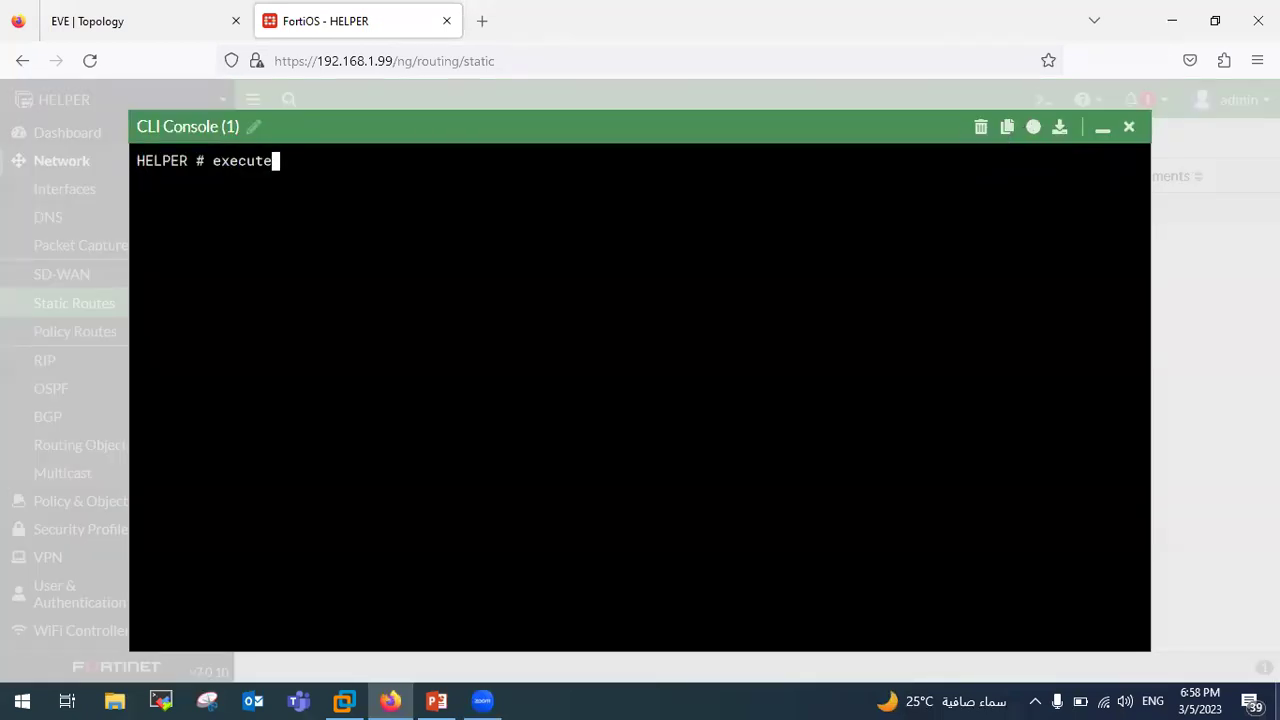
type("ping 8.8.8.8")
key("Return")
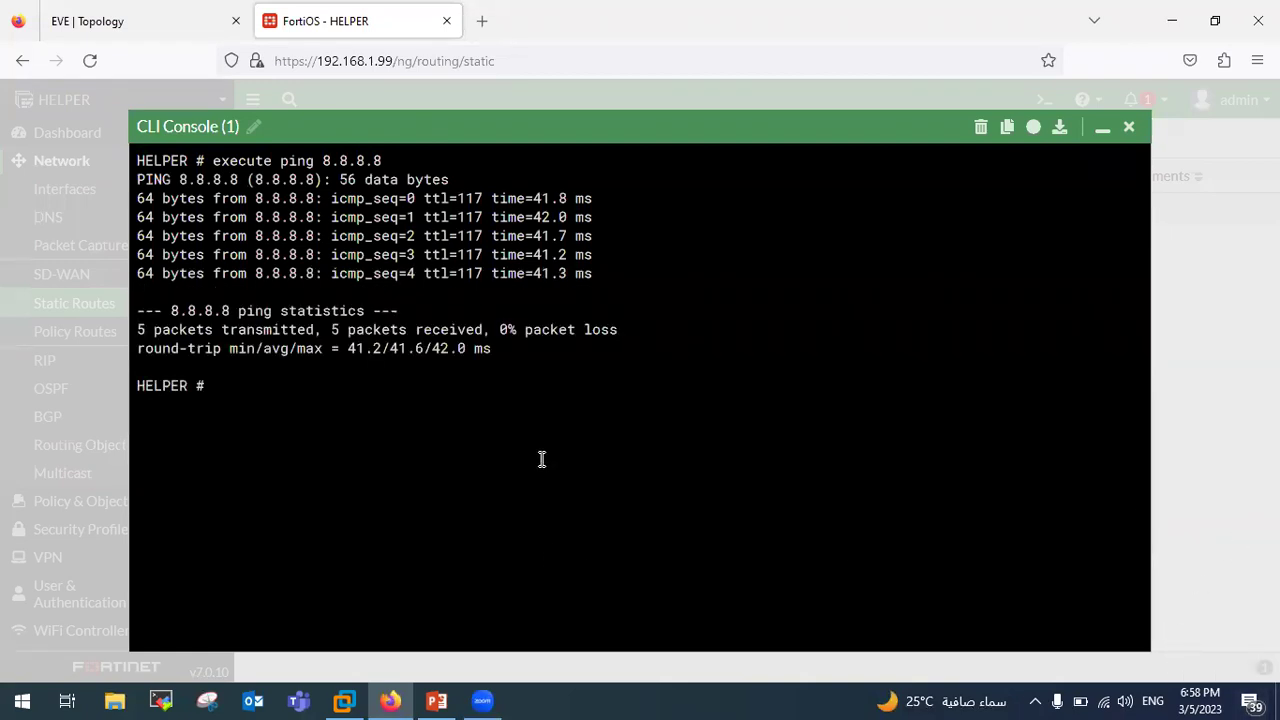
left_click(1128, 127)
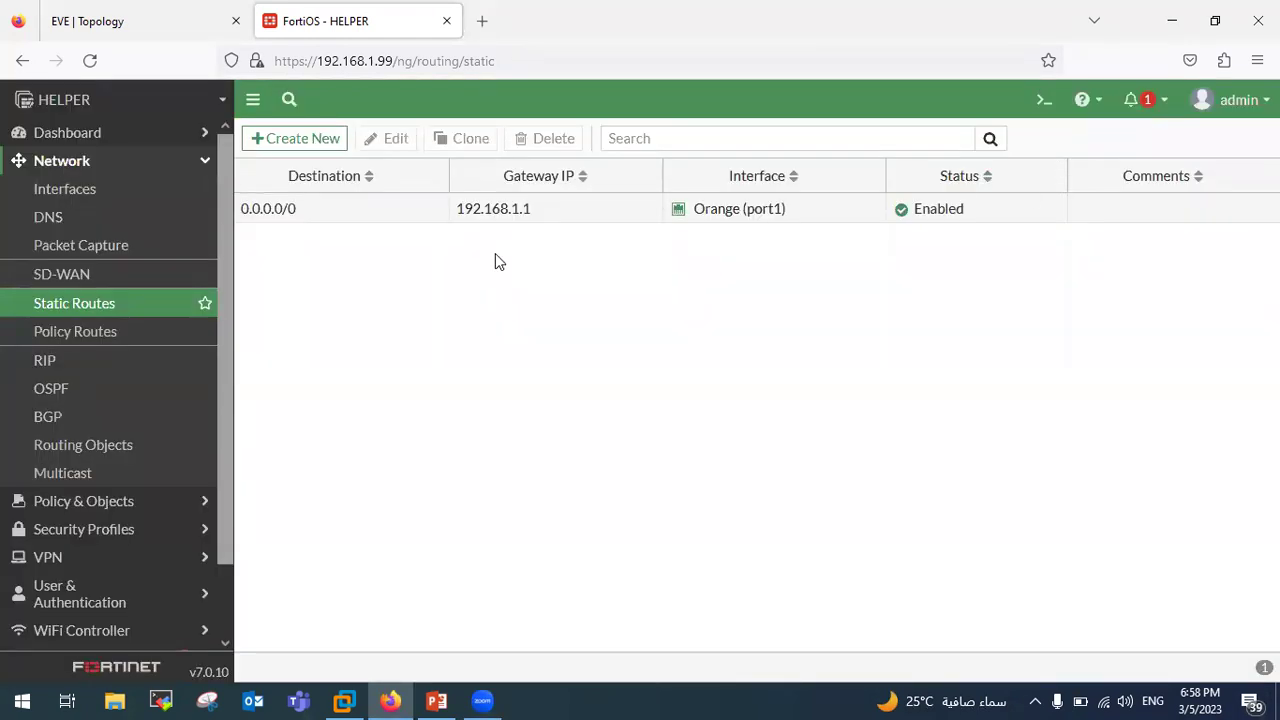
- Collapse the Network menu and briefly view the topology and slide show before returning to FortiOS
left_click(105, 164)
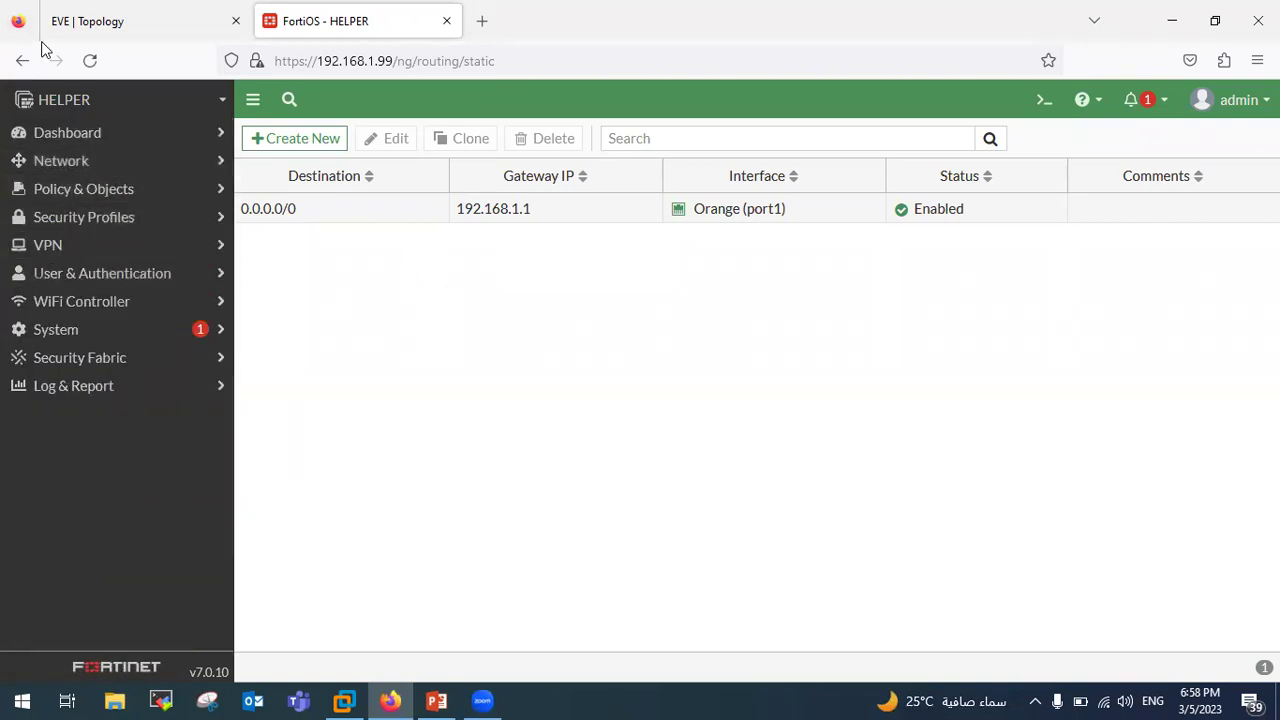
left_click(110, 21)
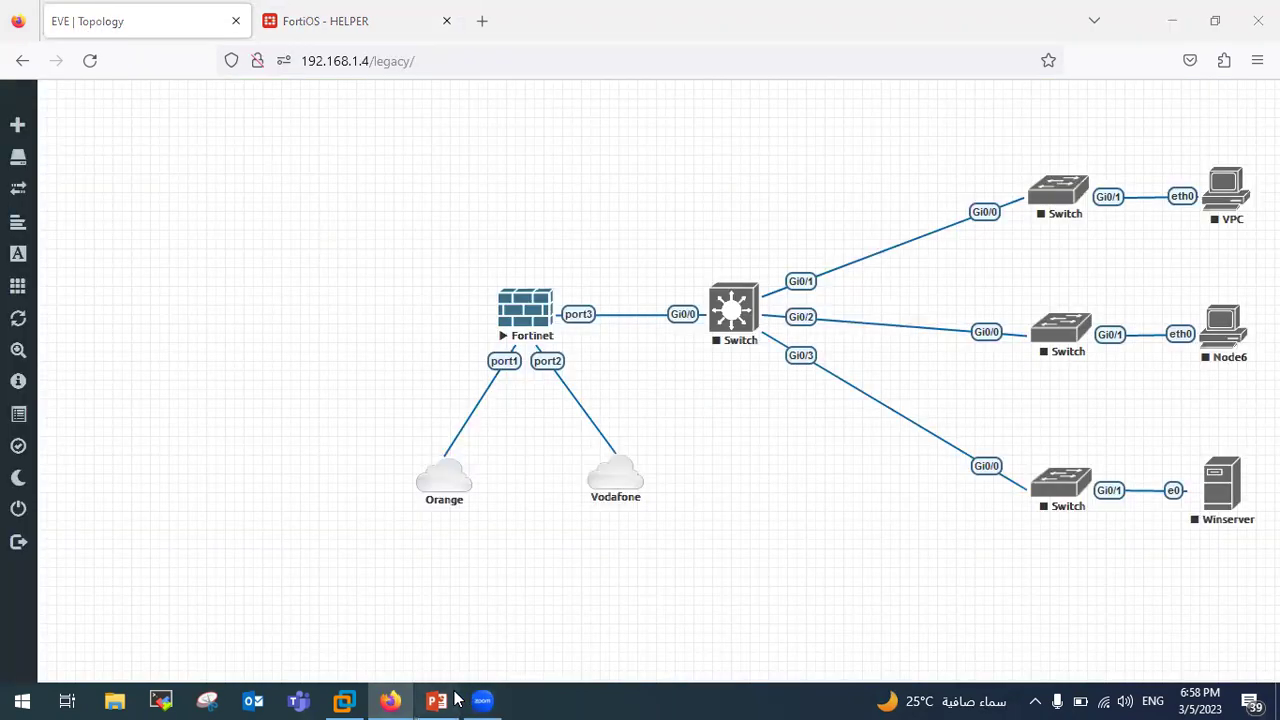
left_click(440, 700)
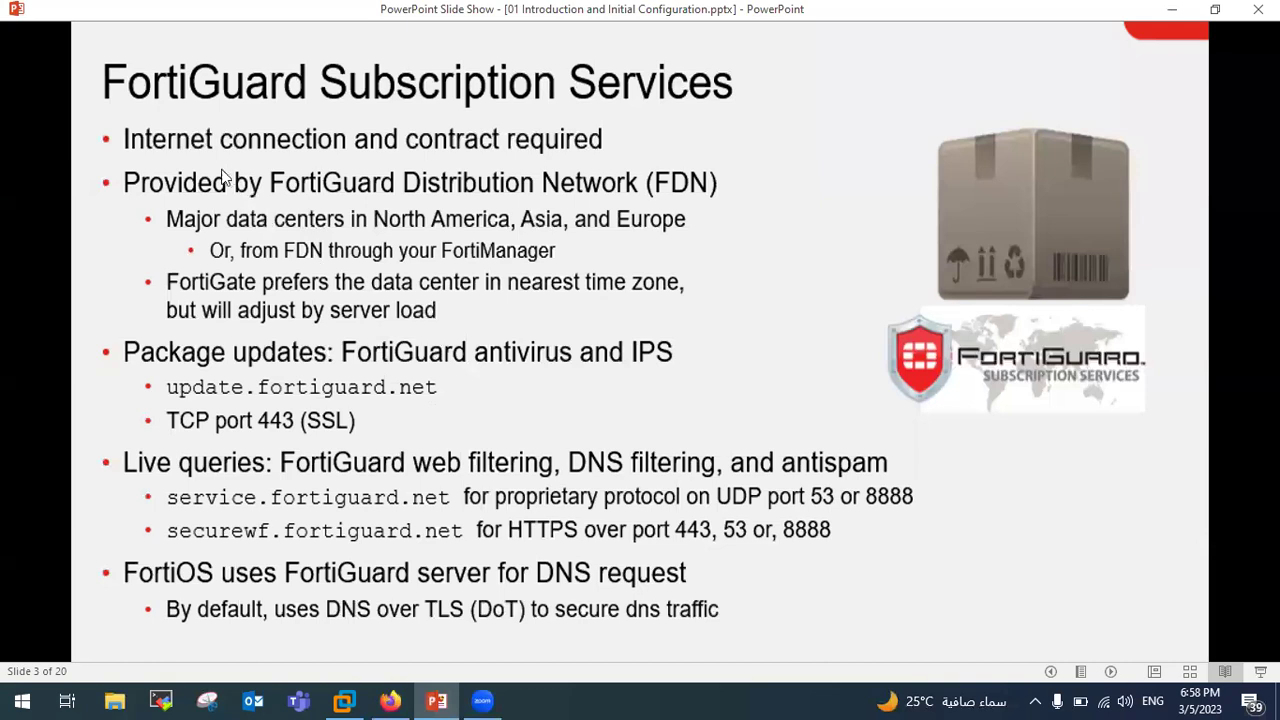
key("alt+Tab")
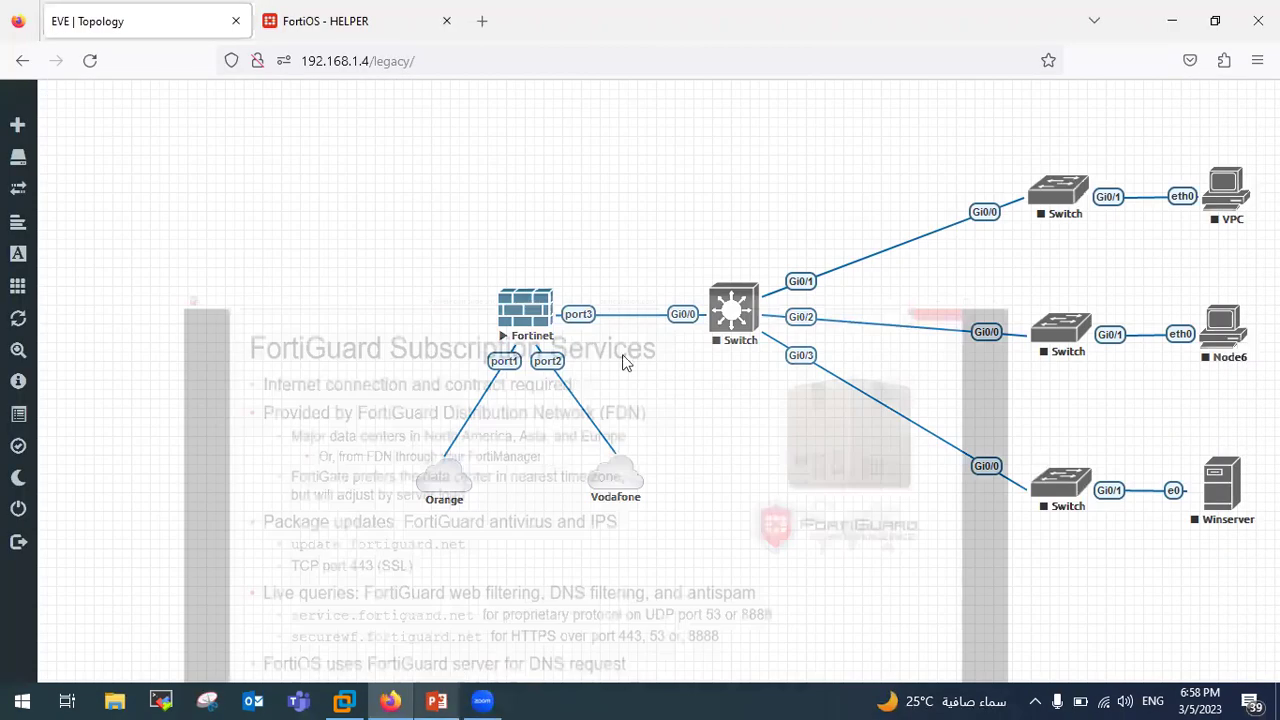
left_click(313, 35)
- Open System > FortiGuard and review the Pending licence entitlements and server connection error
left_click(90, 333)
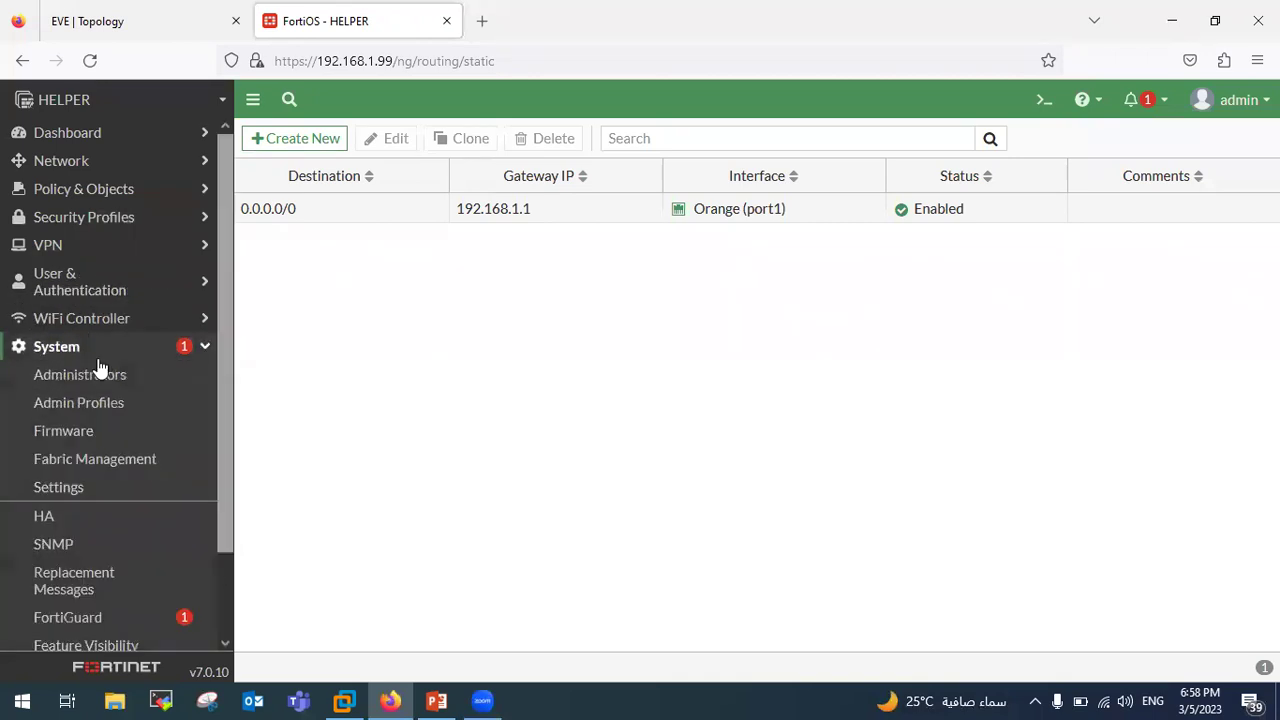
left_click(185, 610)
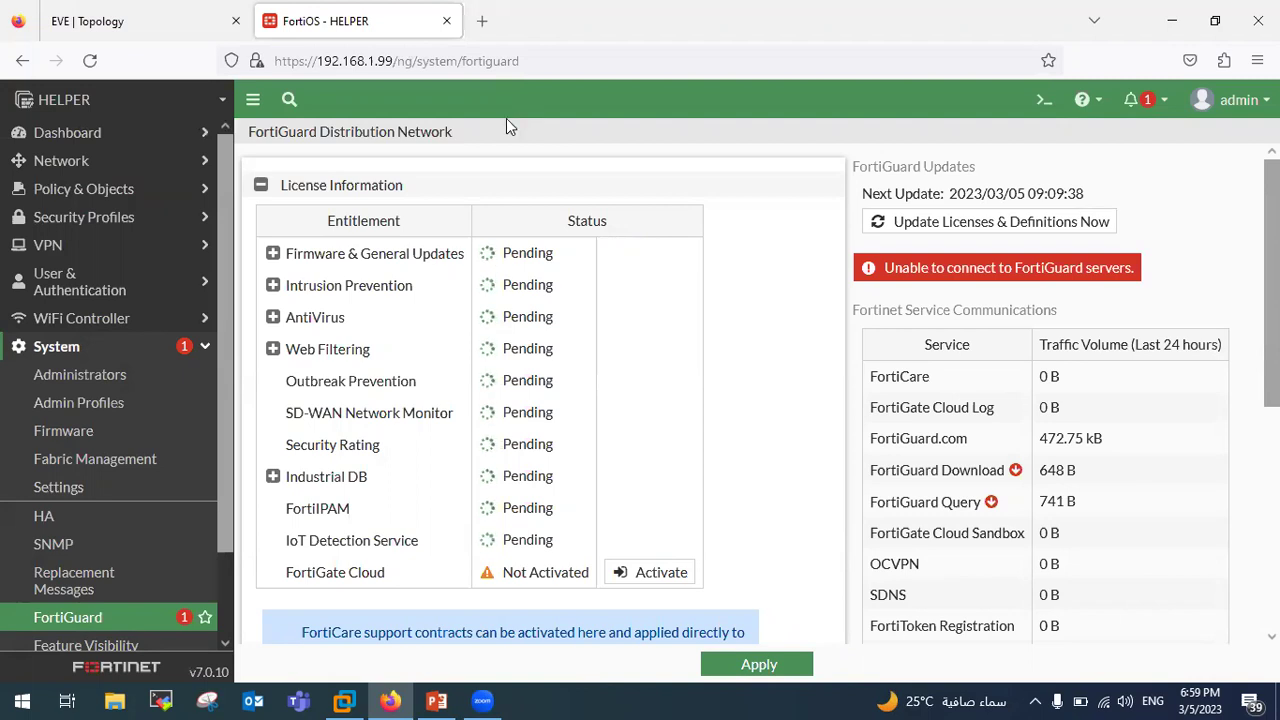
scroll(425, 408, "down", 4)
scroll(430, 400, "up", 4)
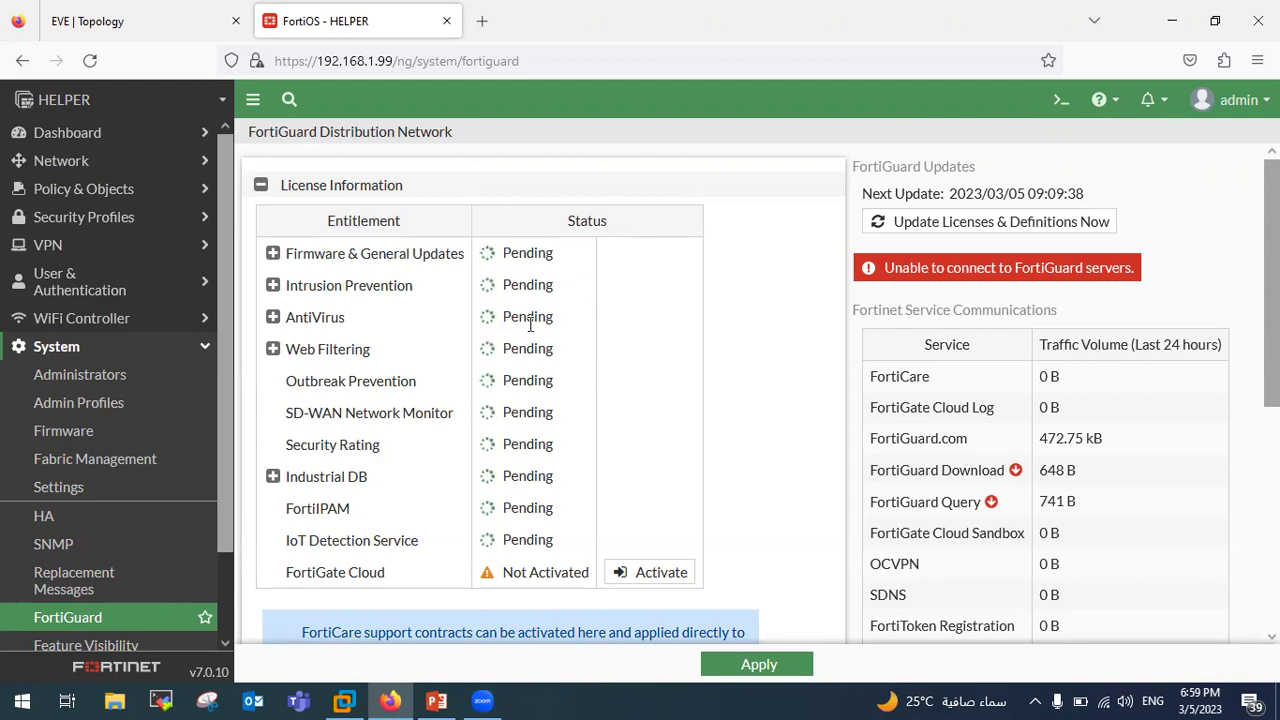
left_click(100, 346)
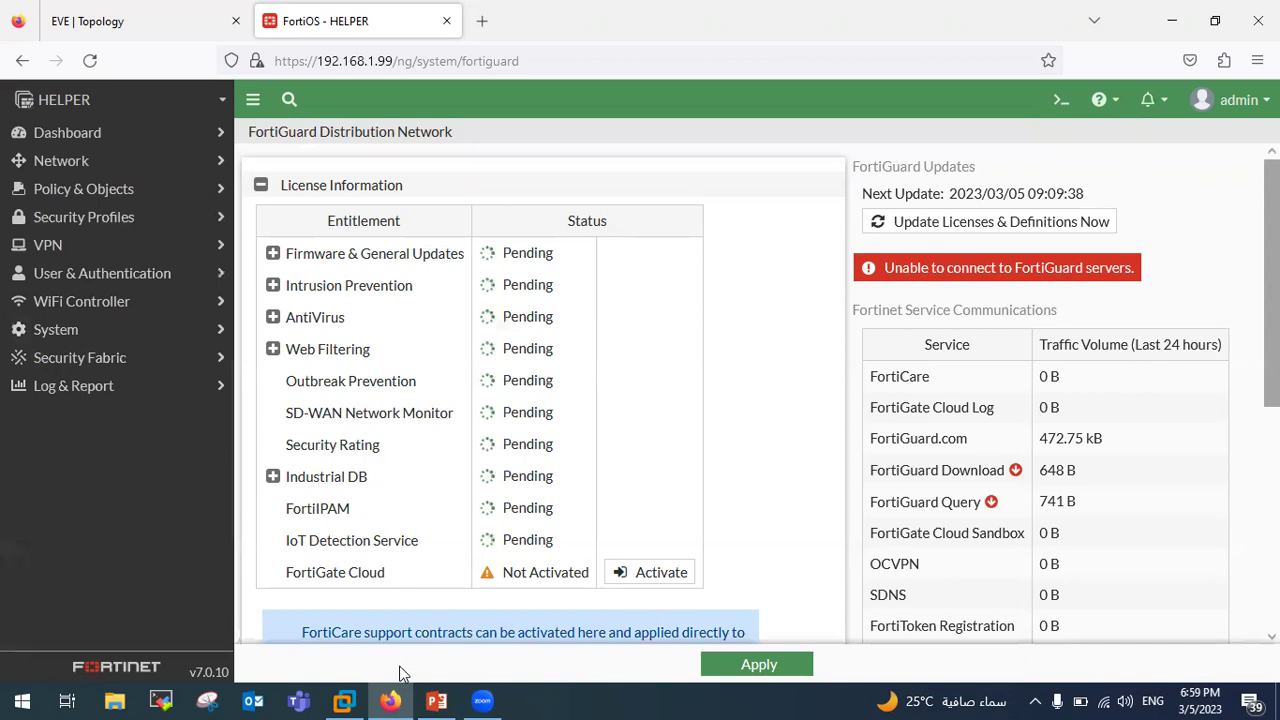
left_click(436, 700)
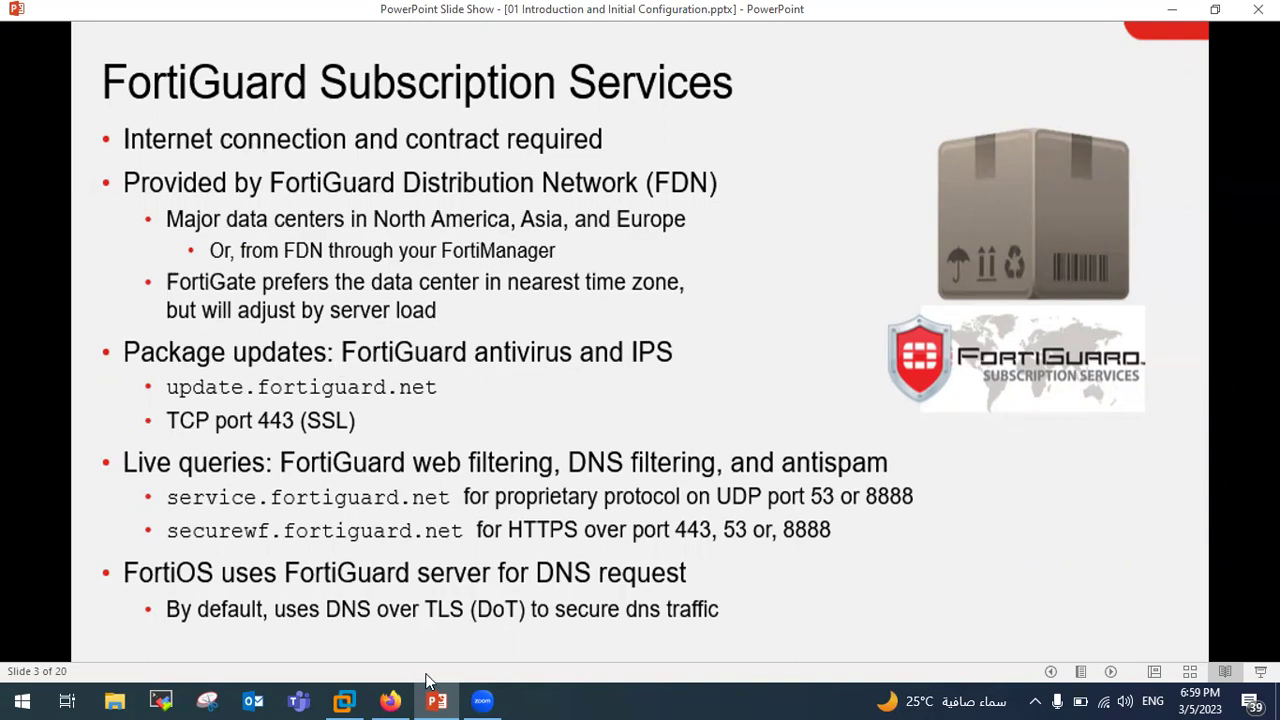
- Ping 8.8.8.8 from a Windows Command Prompt to confirm the PC gets replies, then close it
mouse_move(436, 700)
key("super+r")
key("Return")
type("pi")
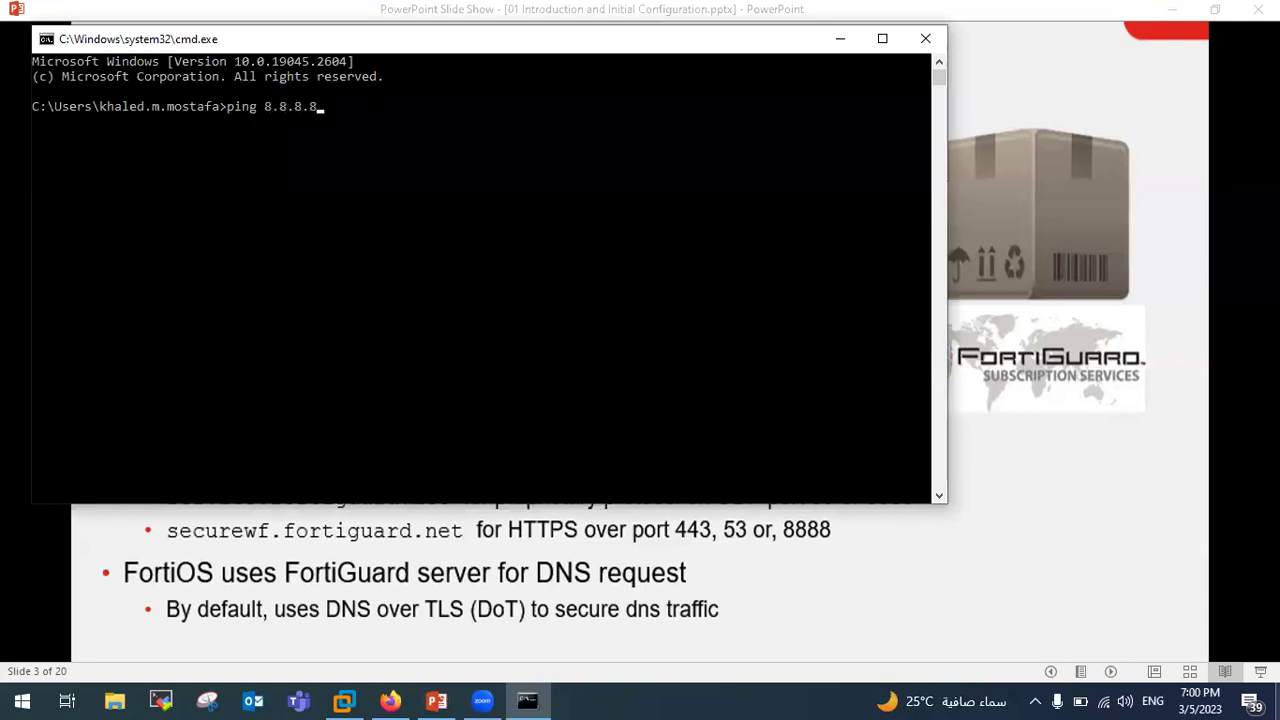
type("ng 8.8.8.8")
key("Return")
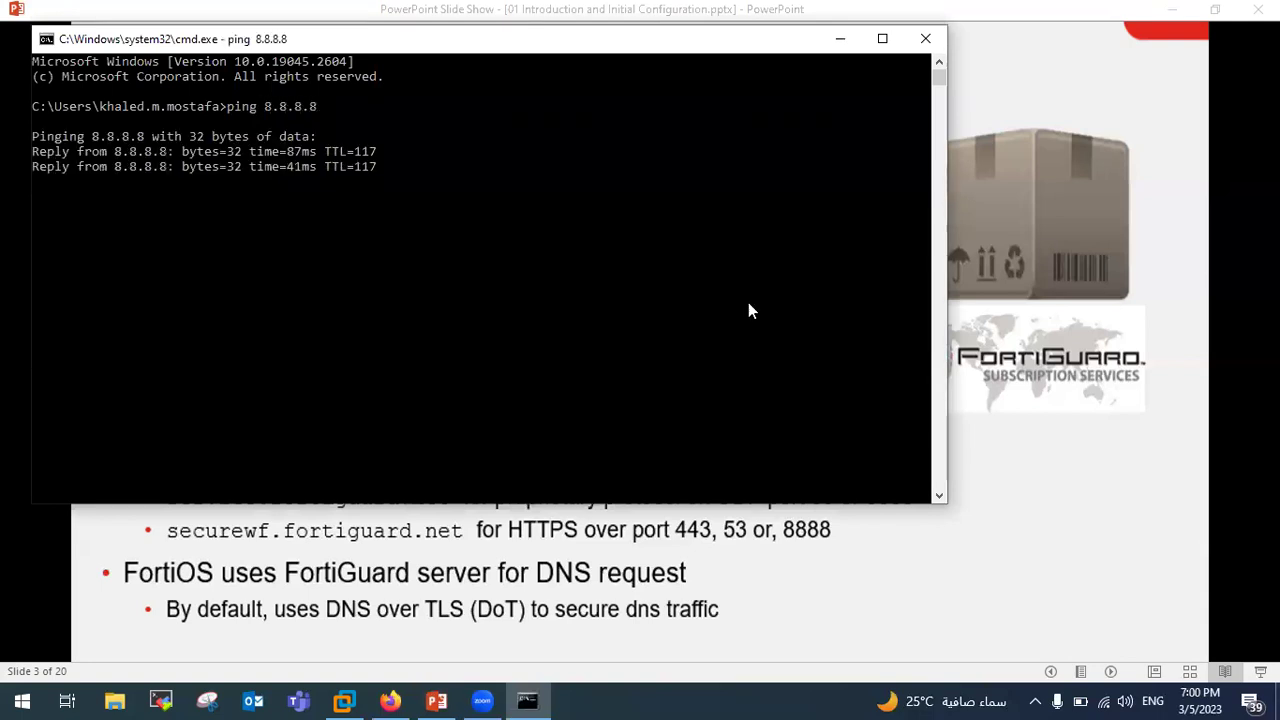
left_click(912, 38)
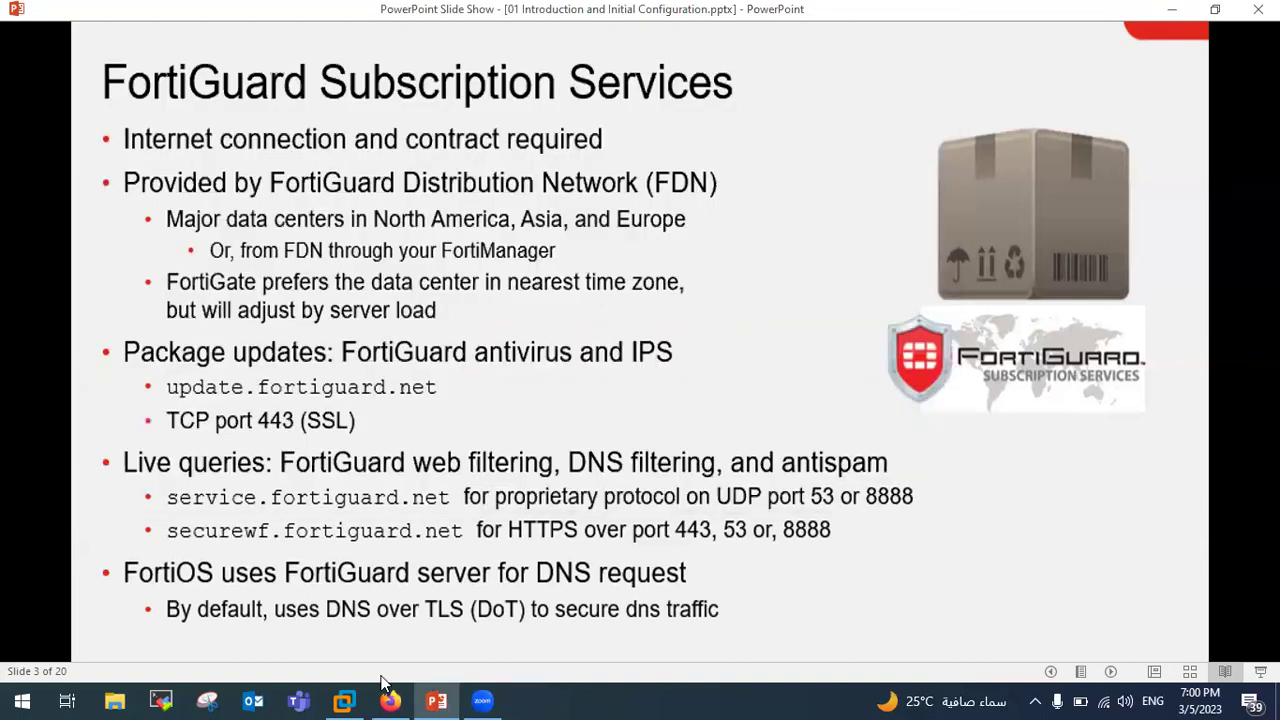
left_click(390, 700)
- Run execute ping 8.8.8.8 from the FortiGate CLI, getting all 5 replies at 69.2 ms average
left_click(1060, 99)
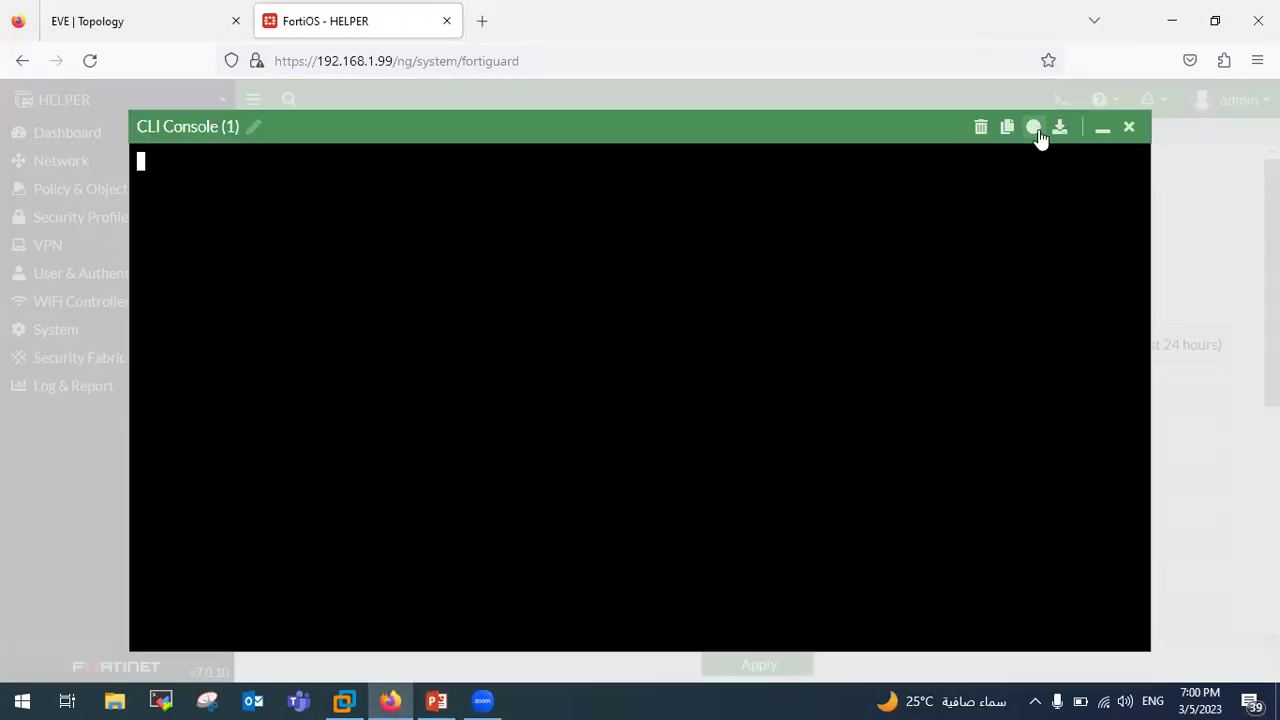
type("execute ping 8.8.8.8")
key("Return")
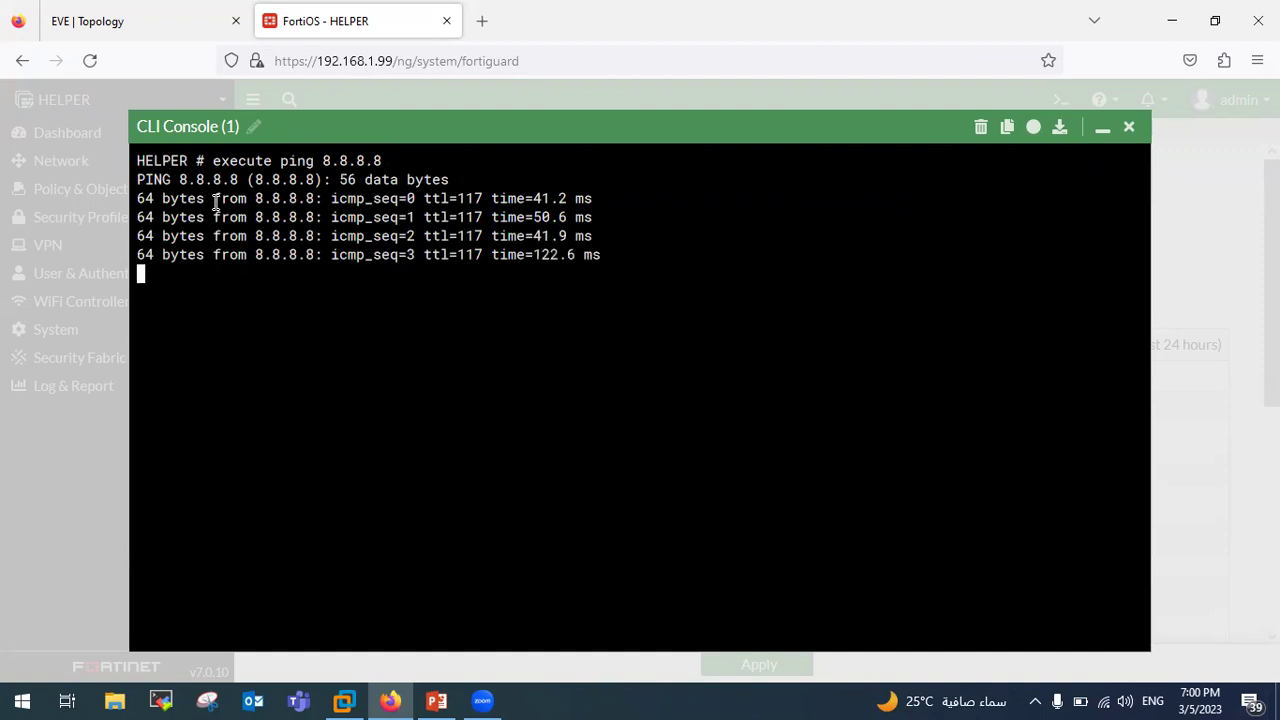
left_click_drag(316, 198, 590, 198)
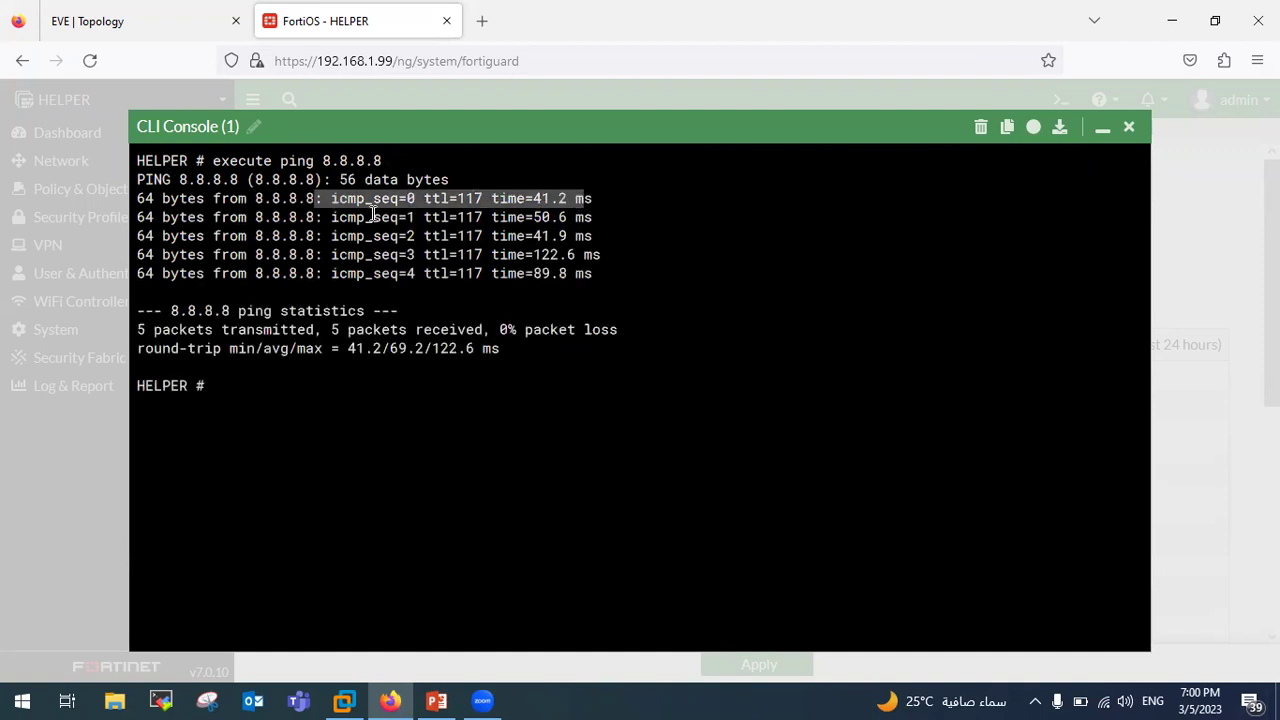
left_click(503, 218)
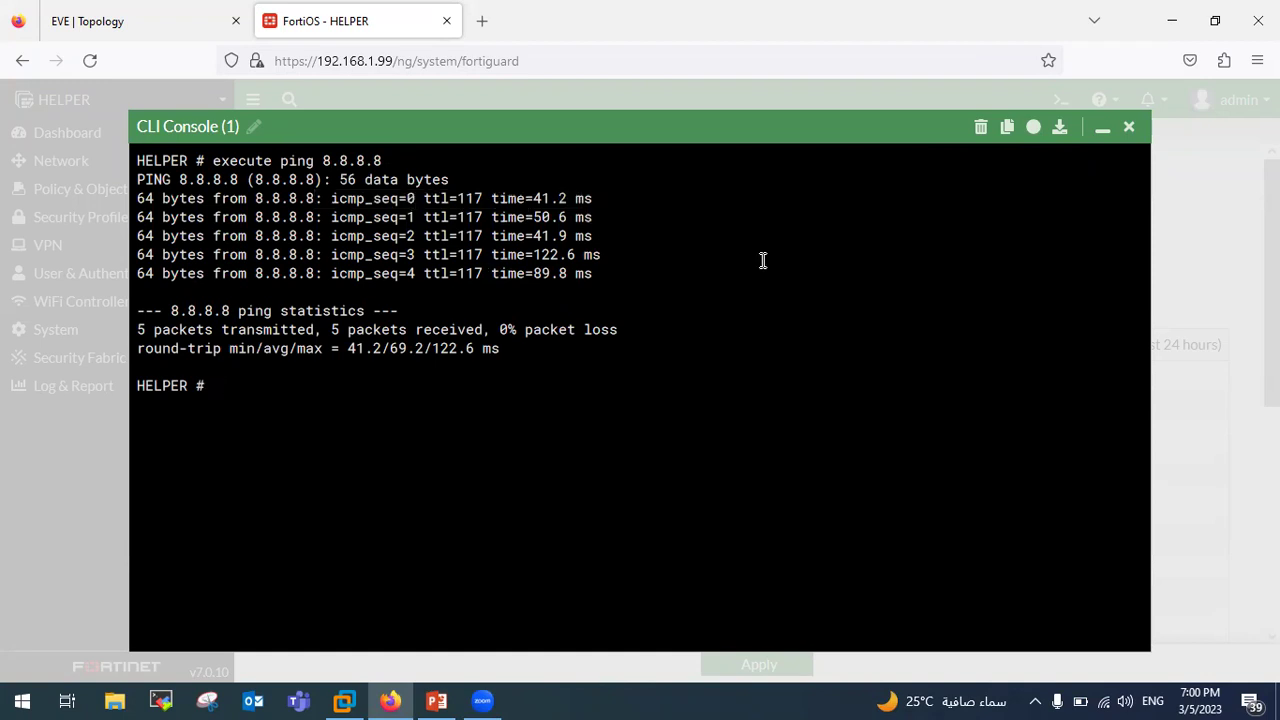
left_click(1129, 127)
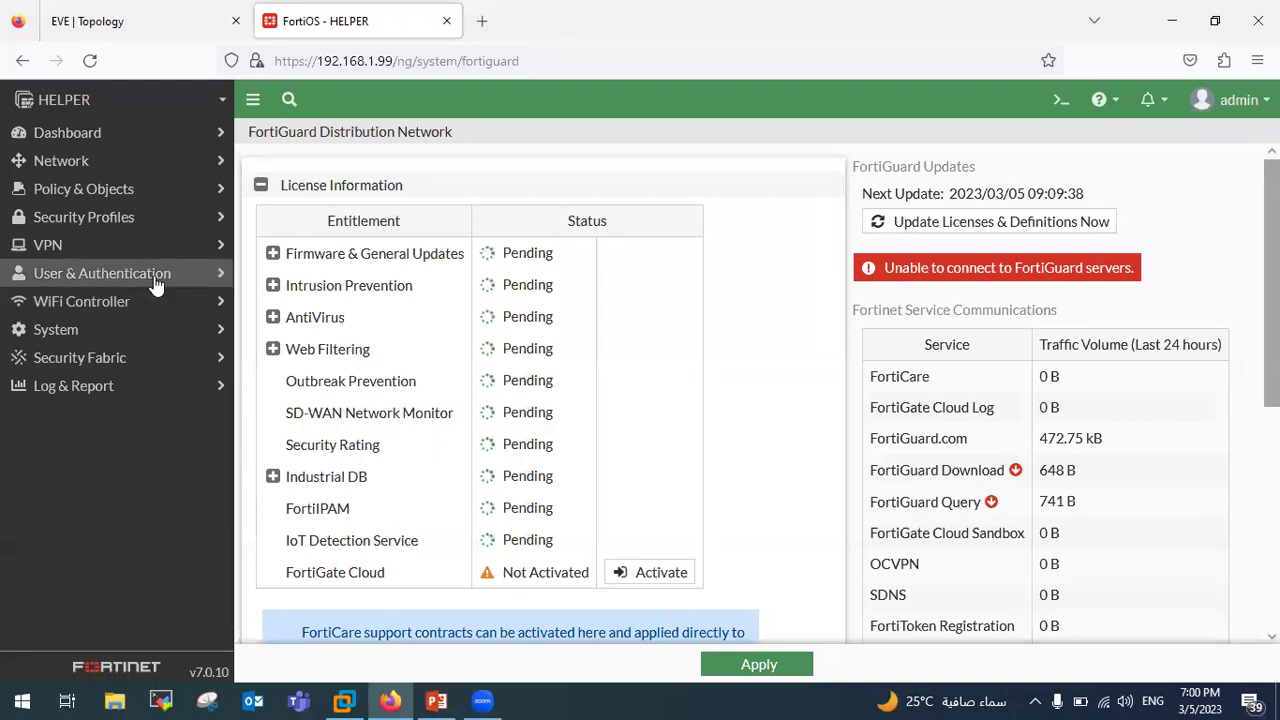
left_click(436, 700)
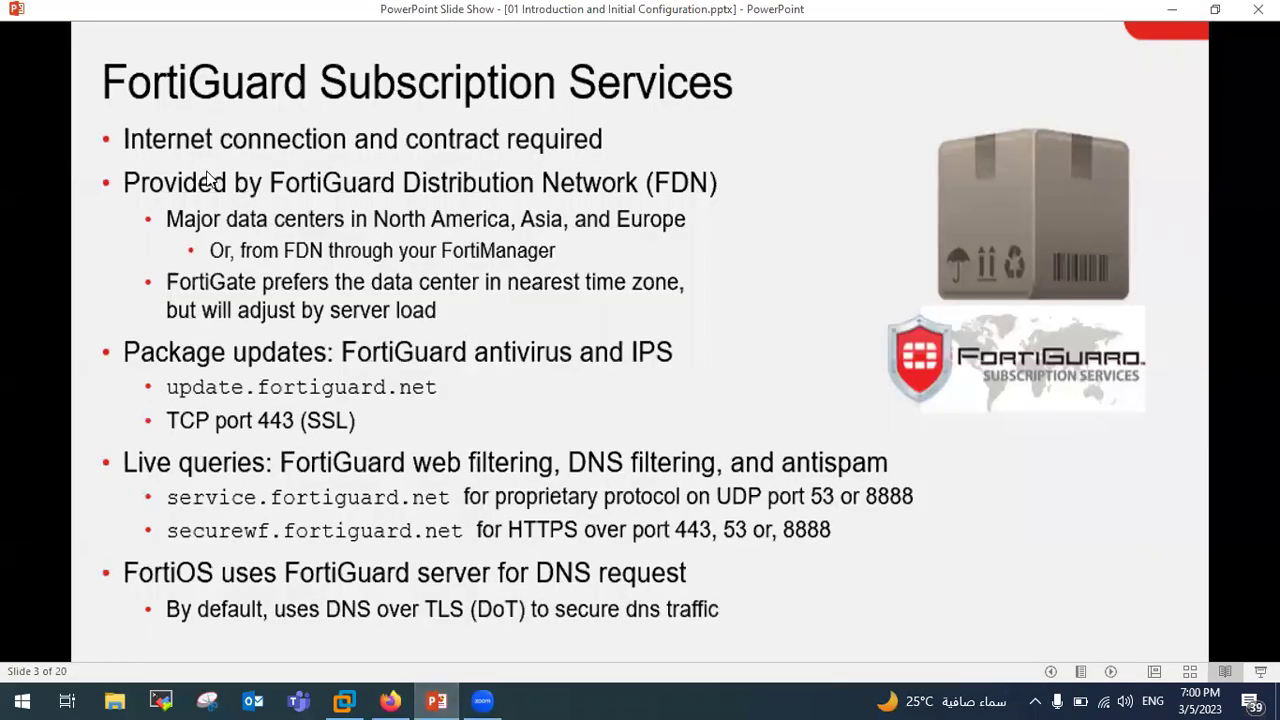
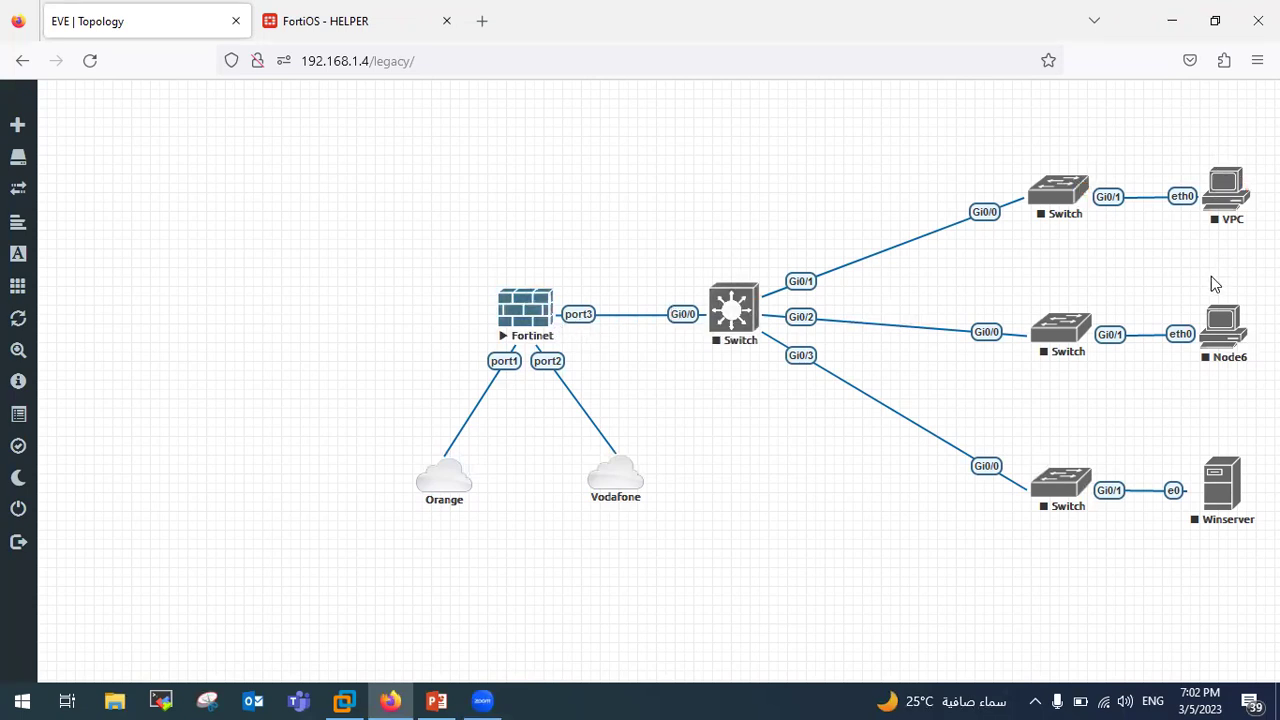
- Select the VPC, Node6 and Winserver end hosts, then the Orange and Vodafone clouds
left_click_drag(1172, 618, 1276, 84)
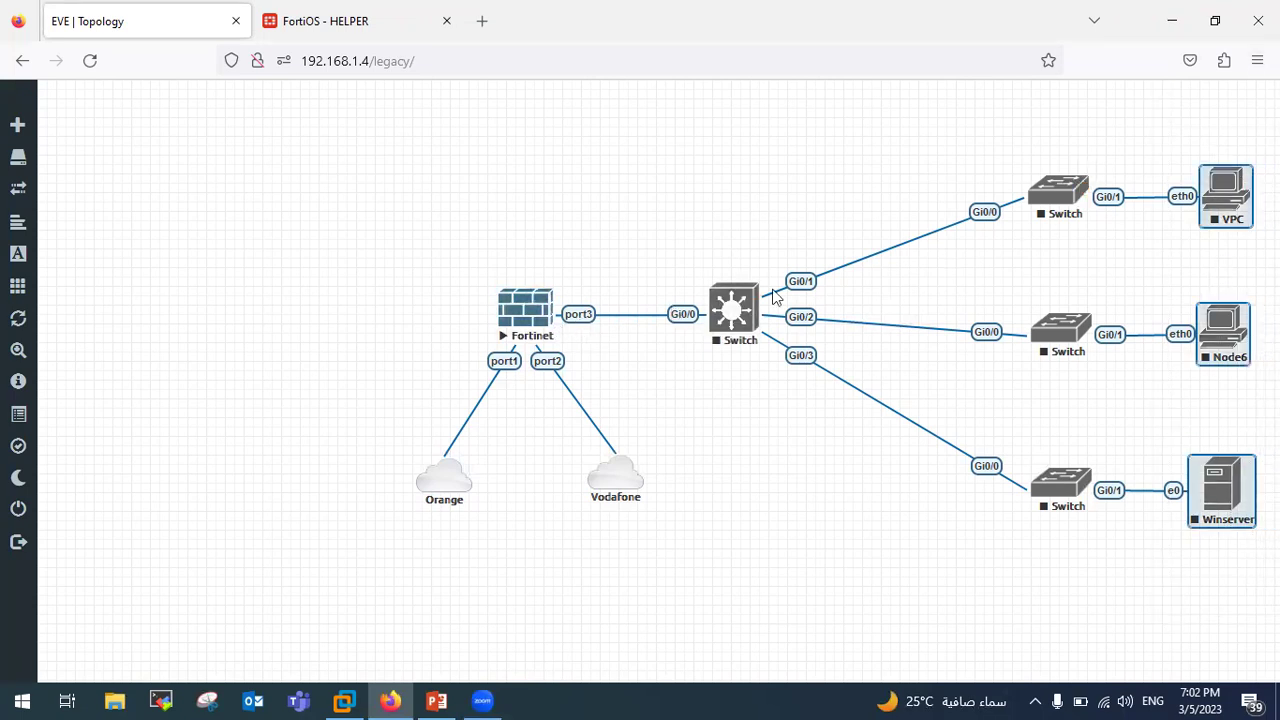
left_click_drag(352, 433, 516, 590)
left_click_drag(734, 433, 533, 591)
- Select the Orange and Vodafone clouds together, then minimise Firefox to reveal PowerPoint
left_click_drag(367, 428, 808, 556)
left_click_drag(754, 437, 598, 492)
left_click(435, 503)
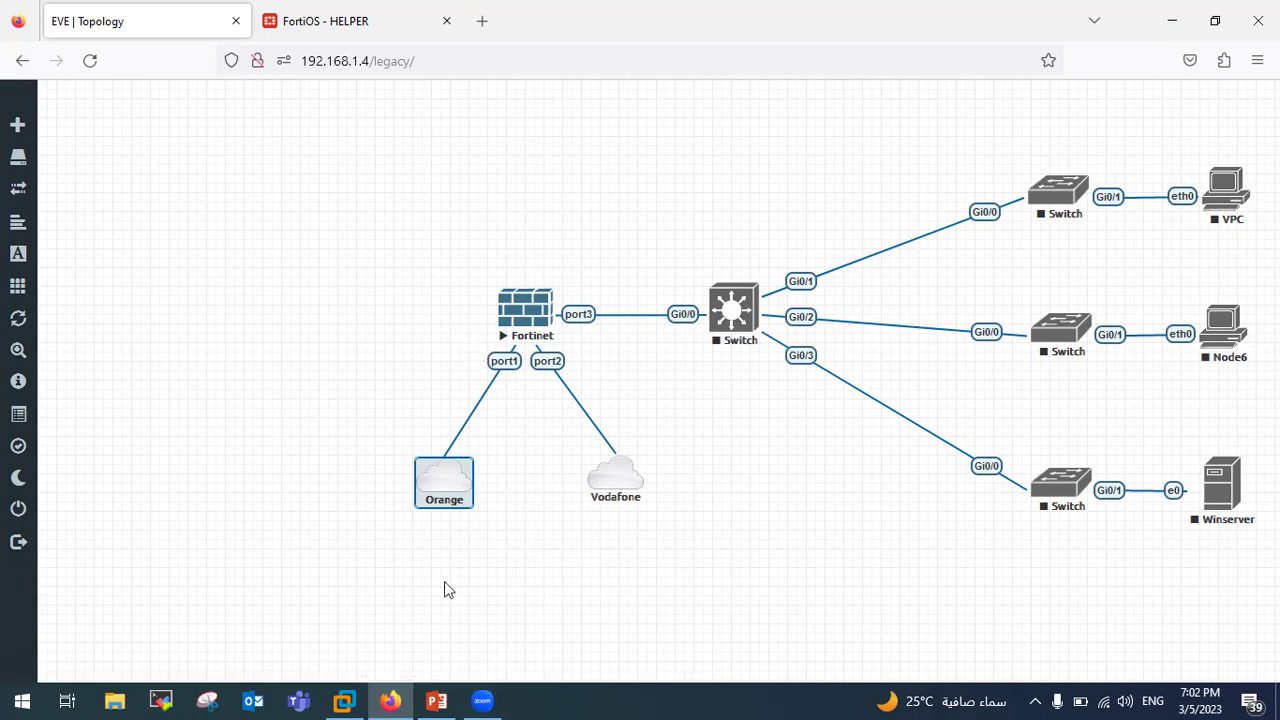
left_click(405, 700)
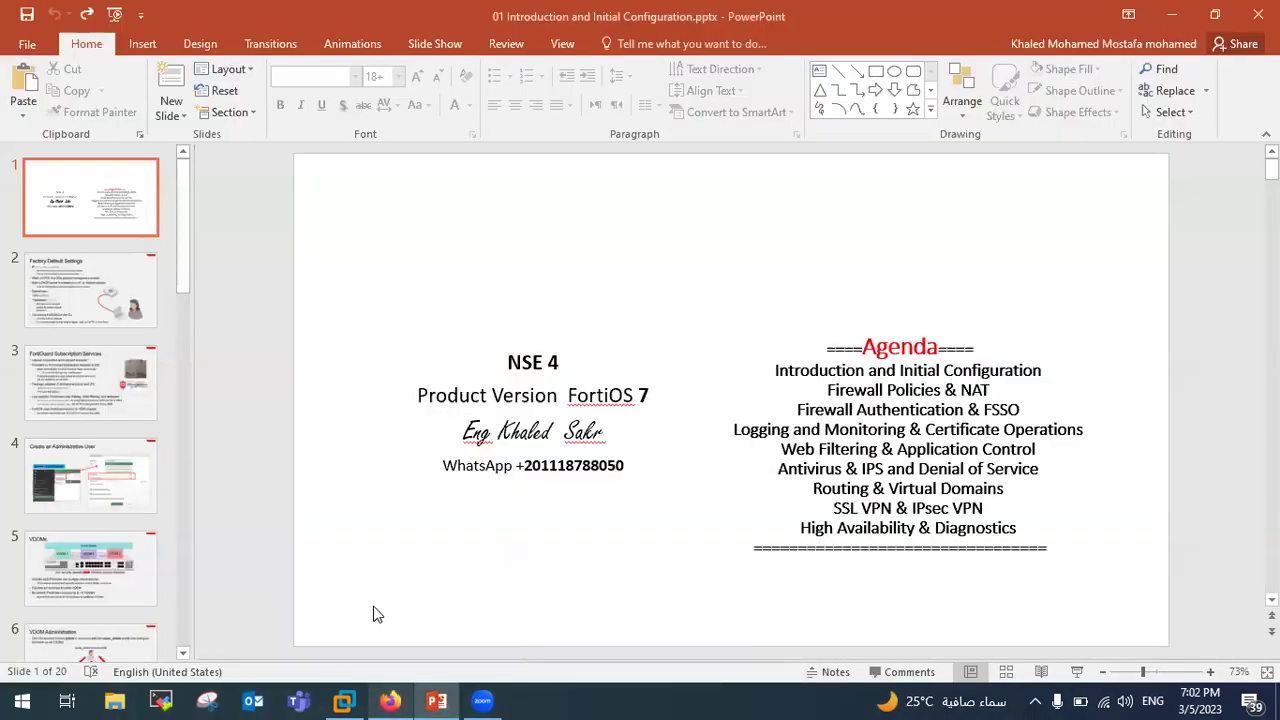
- Run the slide show from the start through the Create an Administrative User slide
left_click(1077, 671)
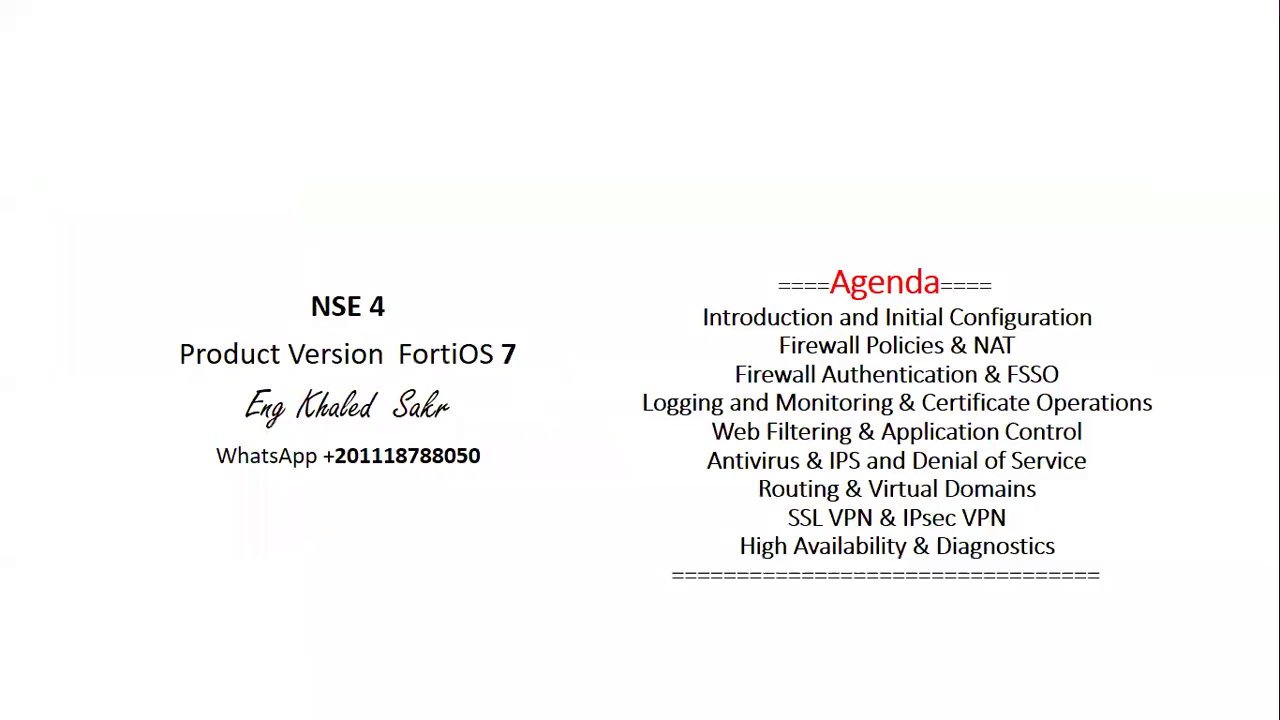
key("Right")
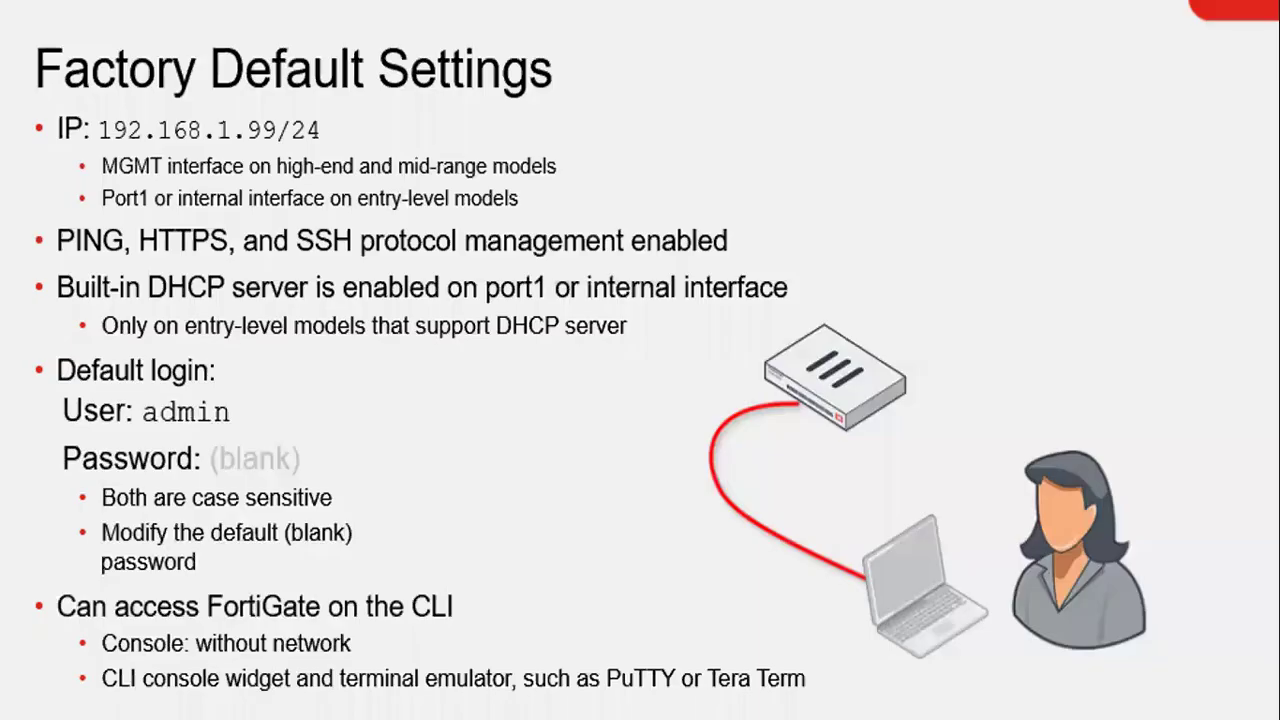
key("Right")
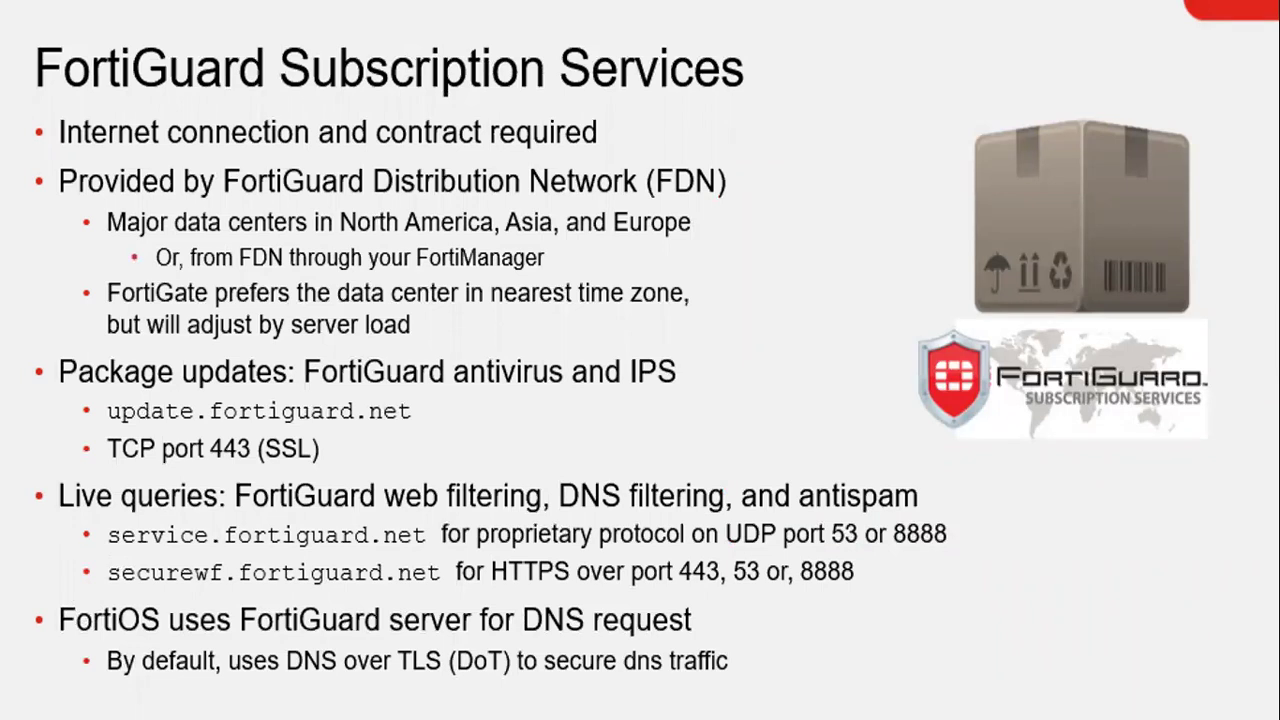
key("Right")
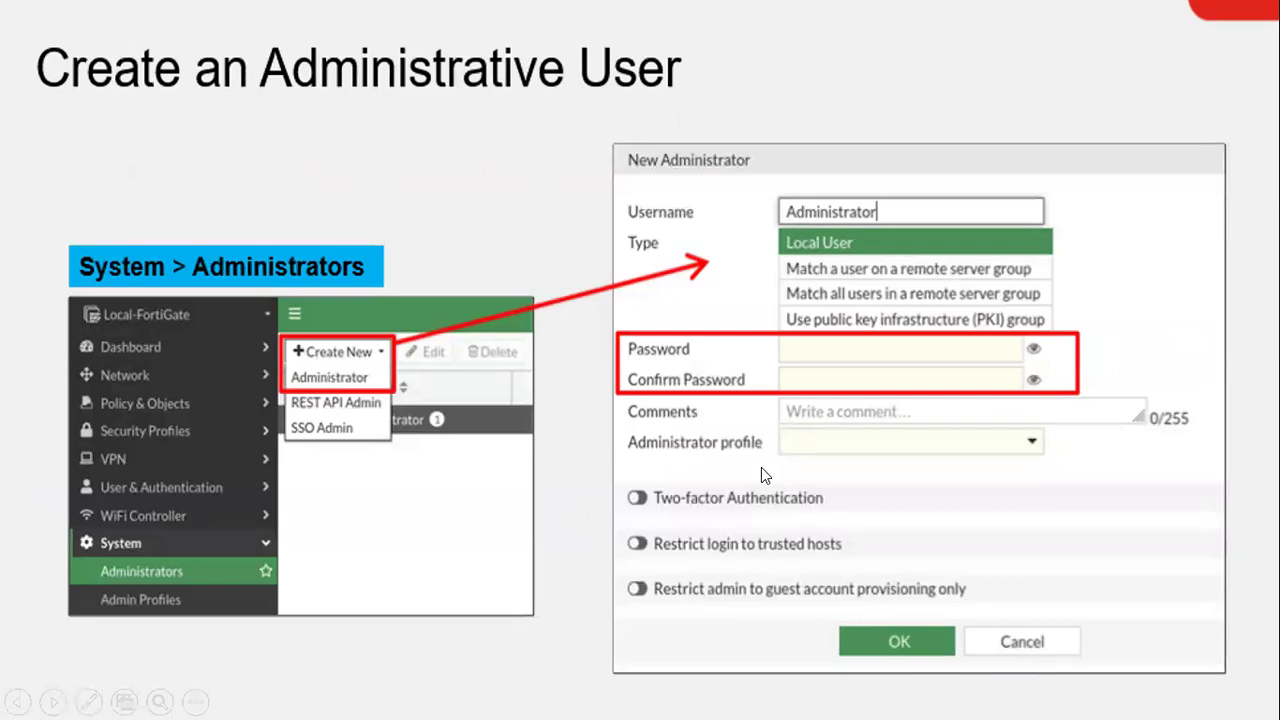
- End the slide show and return to the FortiOS tab in Firefox
key("Escape")
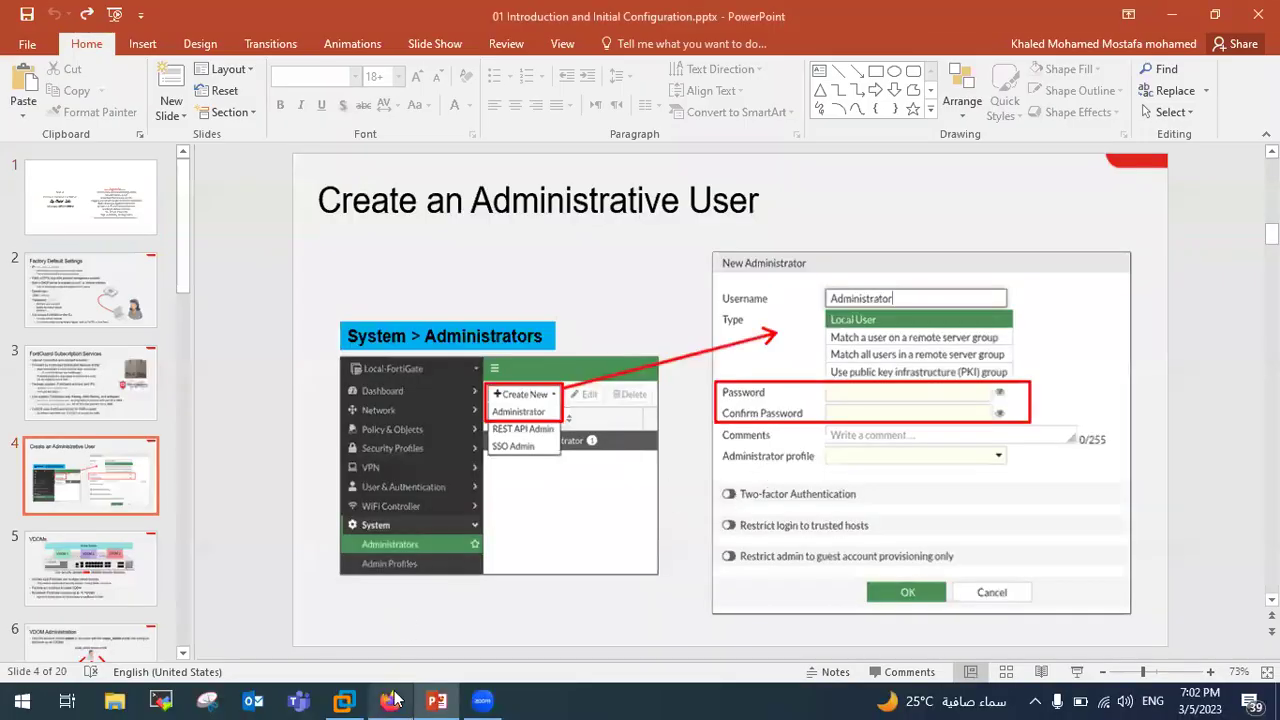
left_click(390, 700)
left_click(320, 21)
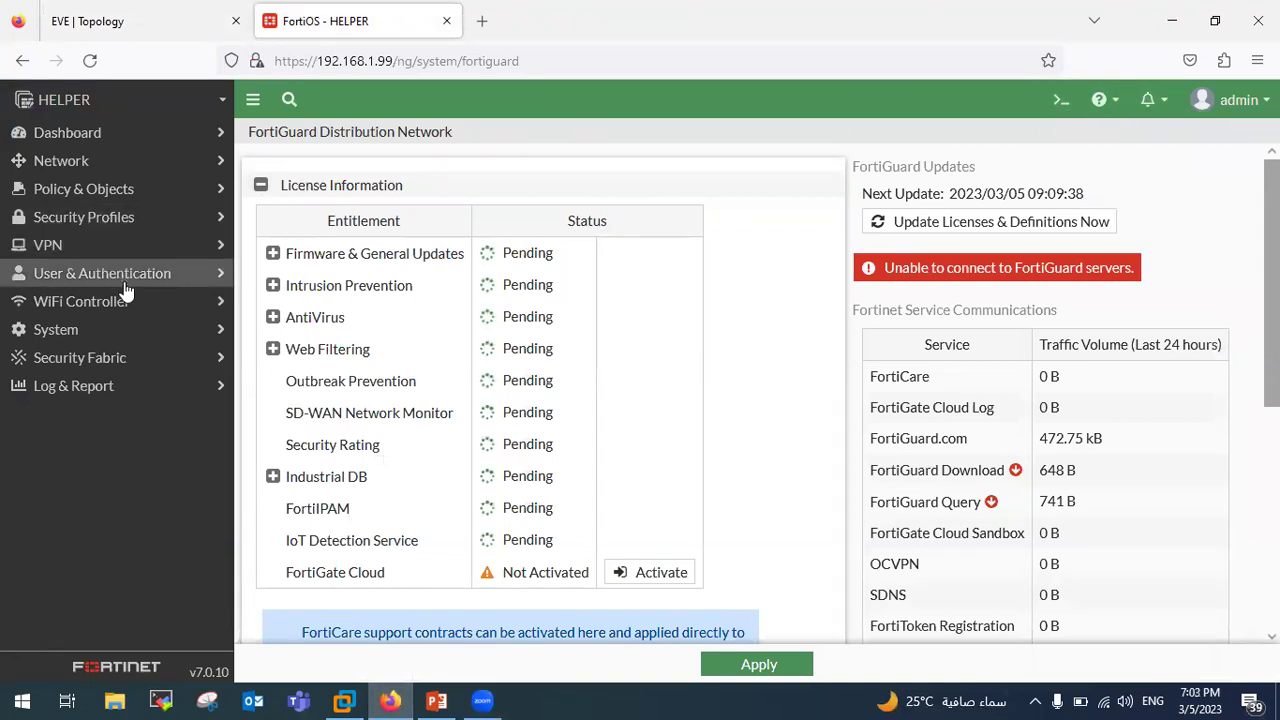
- Look at the admin account menu, then go to System > Administrators
left_click(1228, 102)
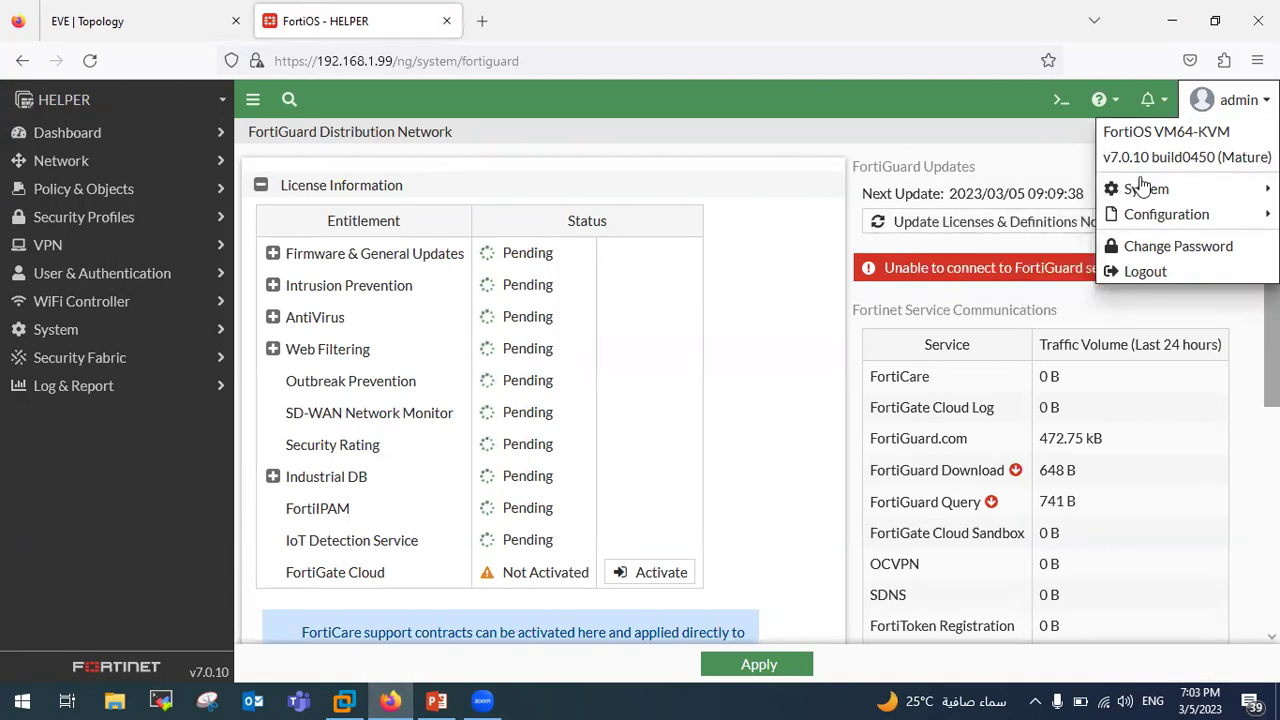
mouse_move(1140, 189)
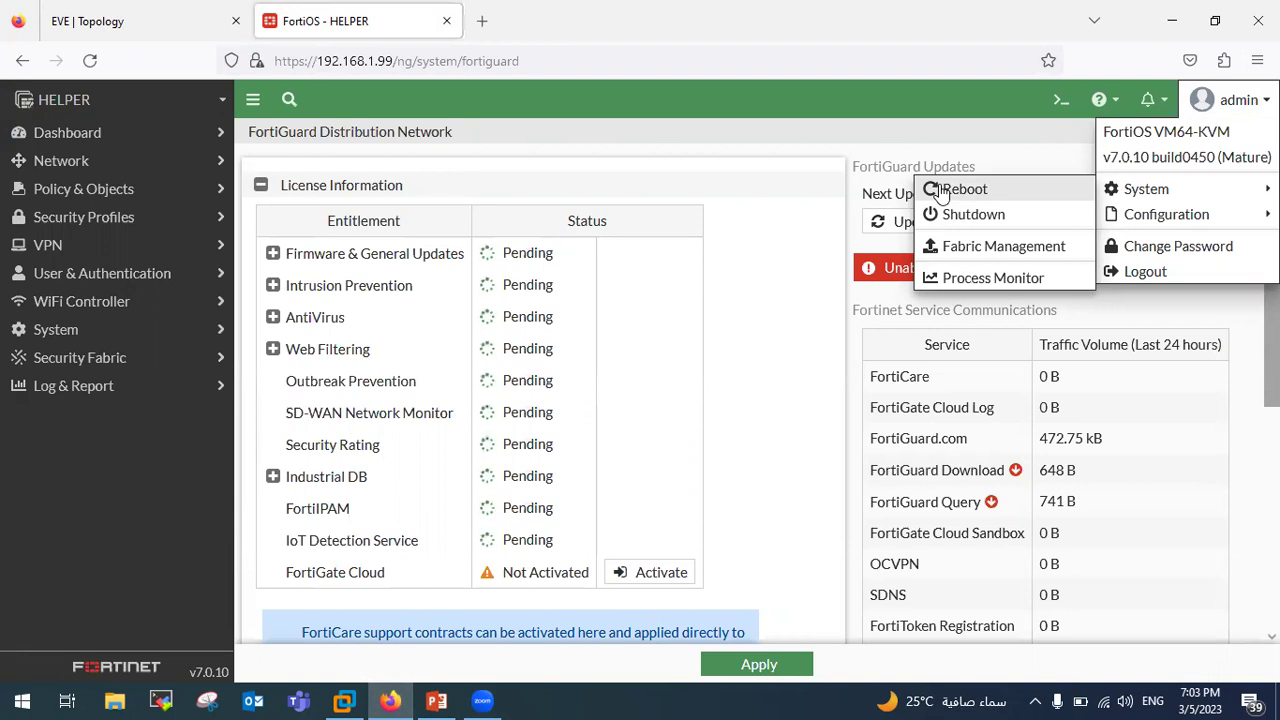
left_click(30, 329)
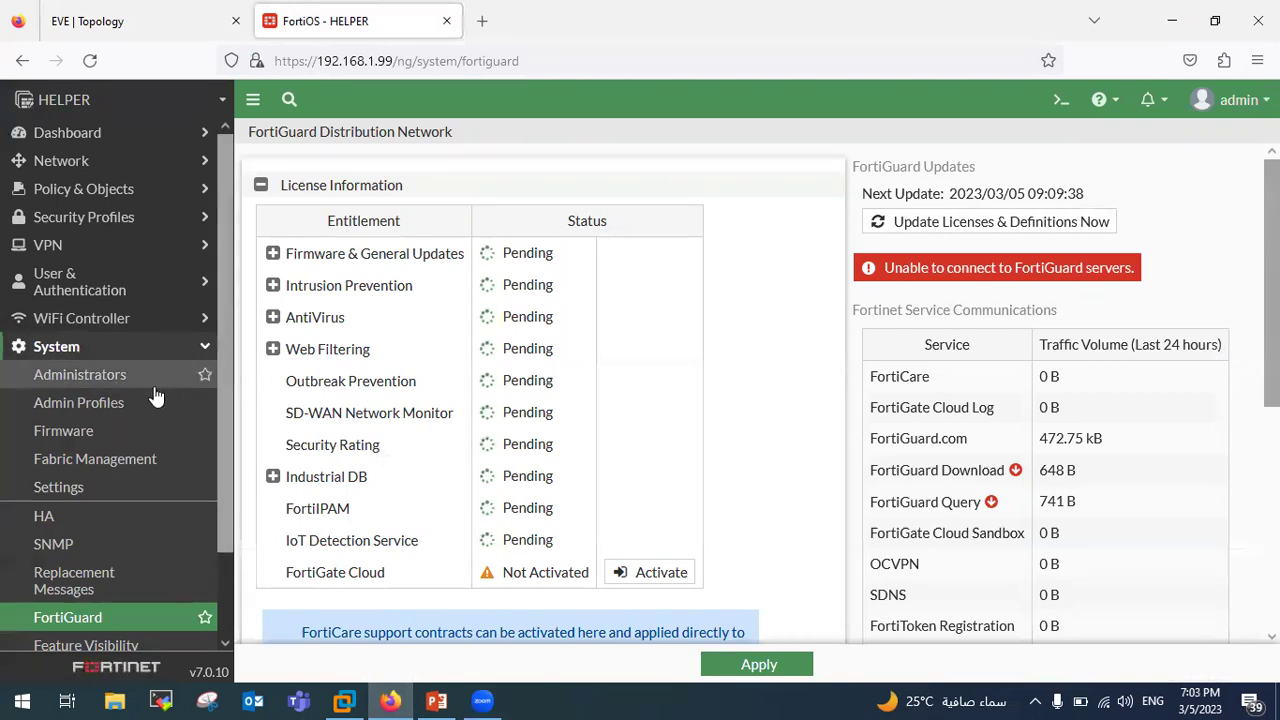
left_click(60, 373)
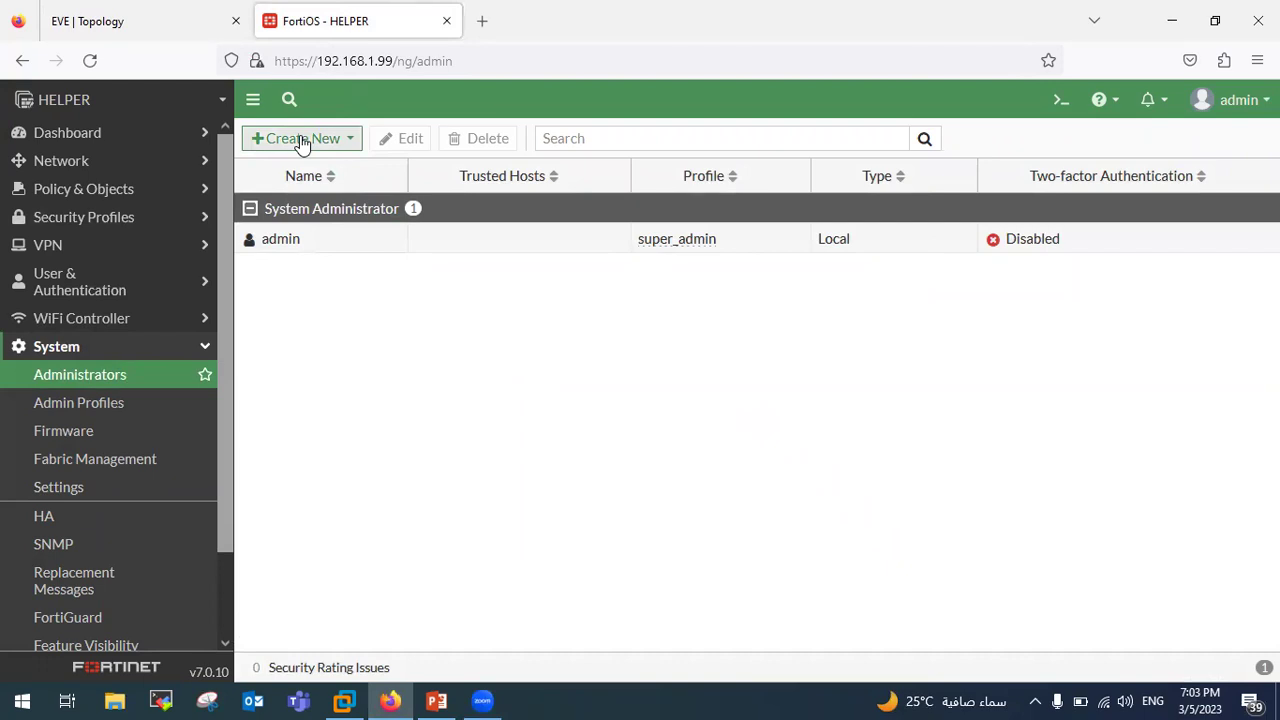
- Start a new administrator and enter its username and the password twice
left_click(336, 141)
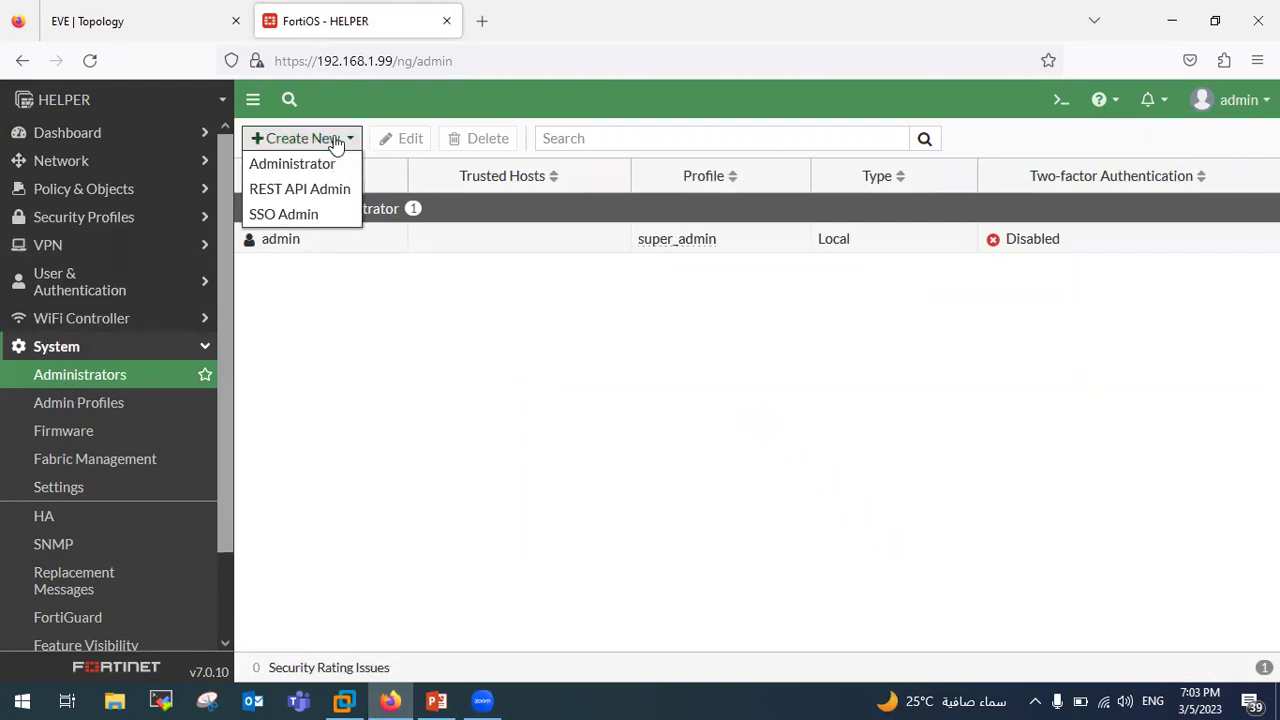
left_click(290, 165)
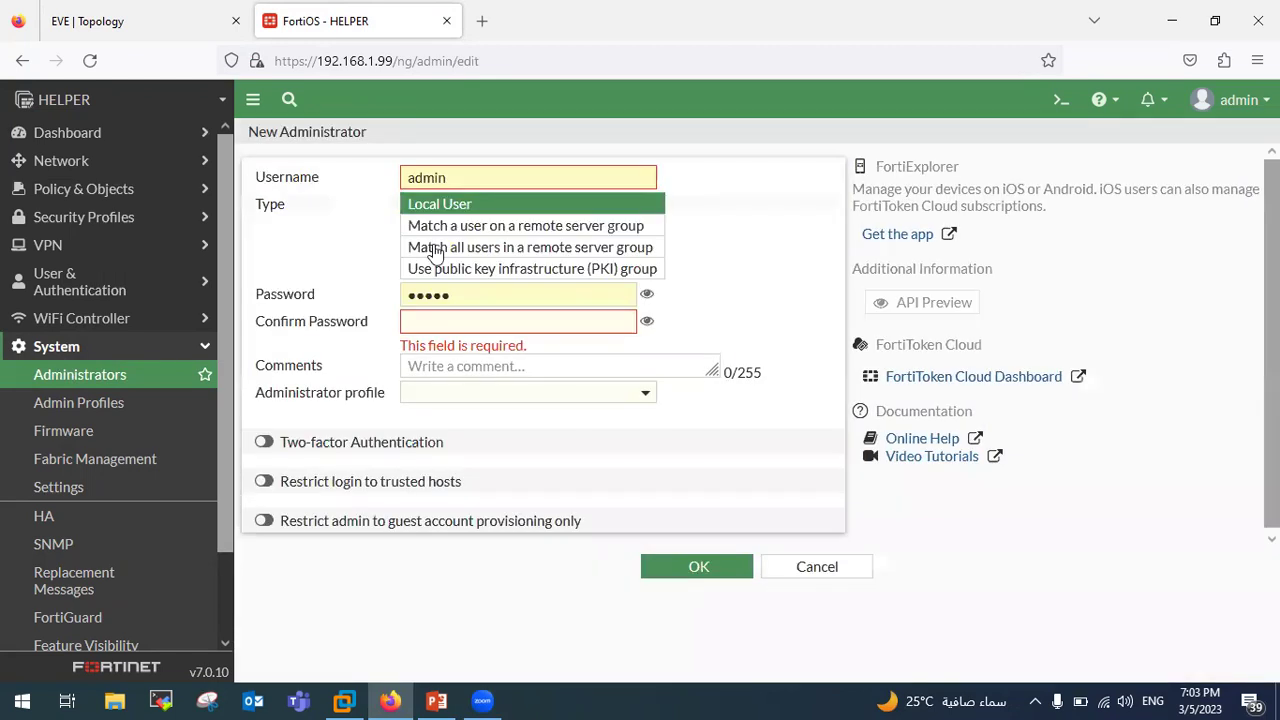
double_click(504, 178)
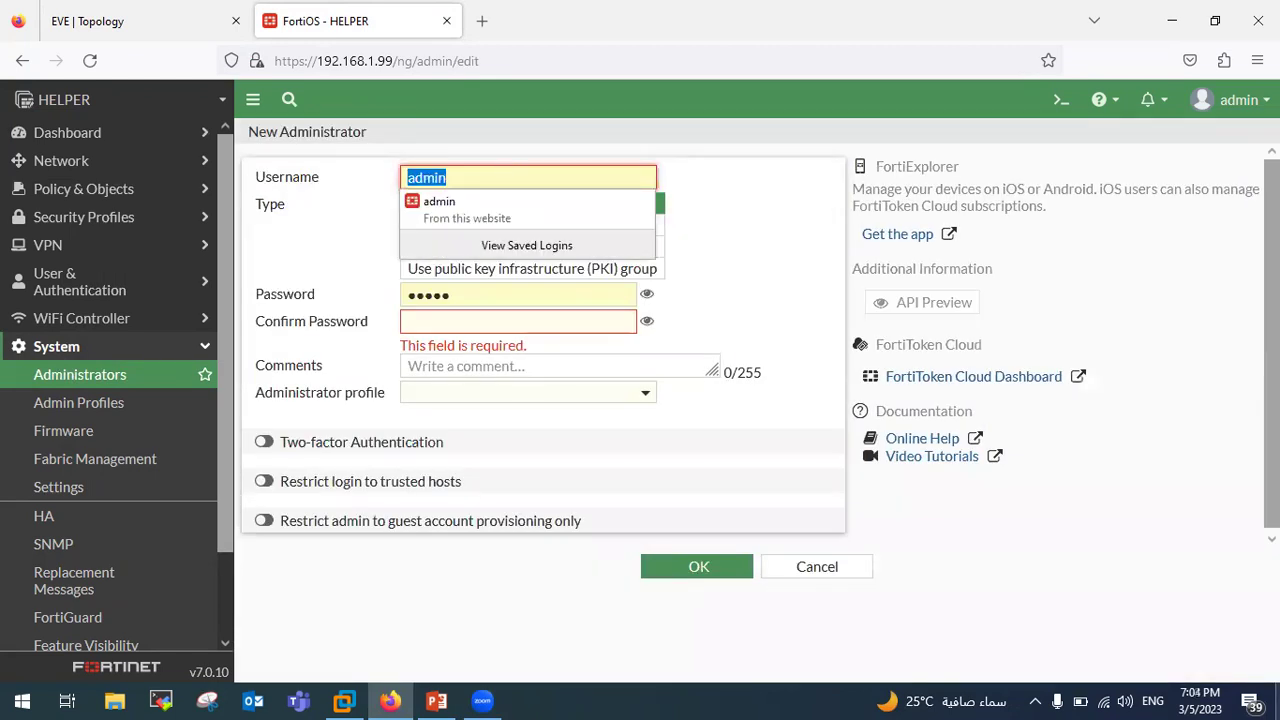
type("kha")
key("Tab")
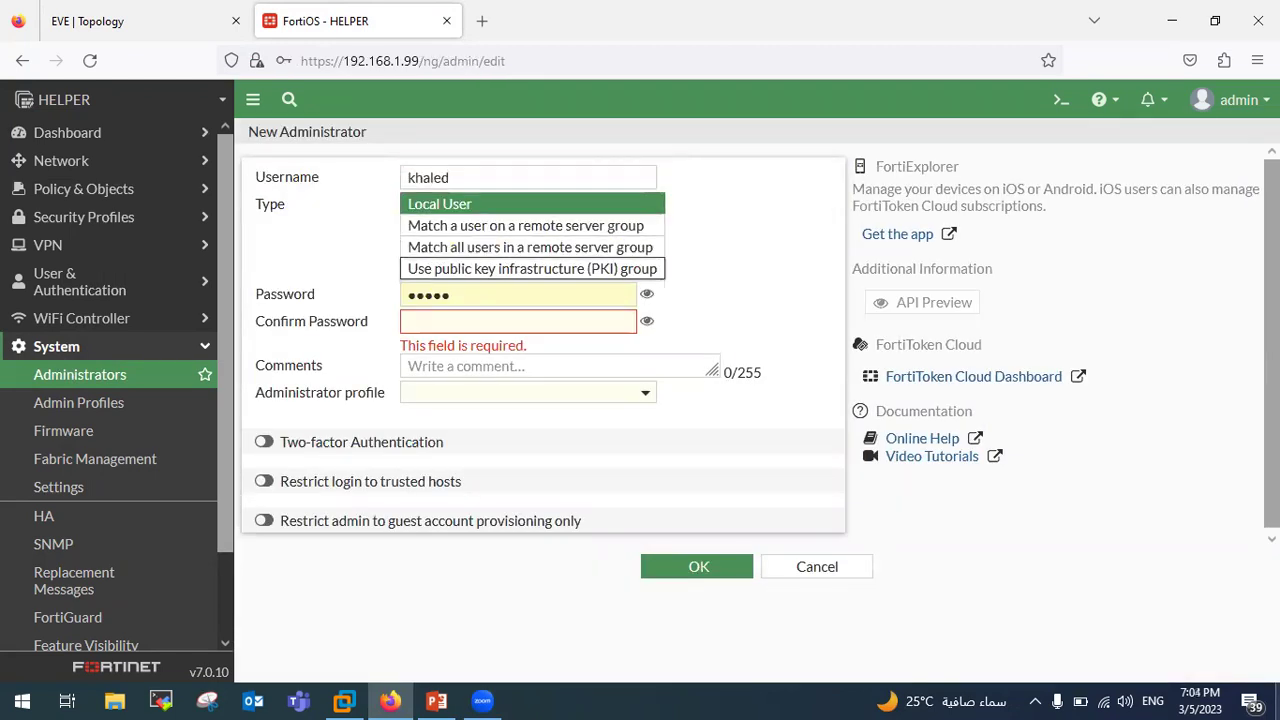
key("Tab")
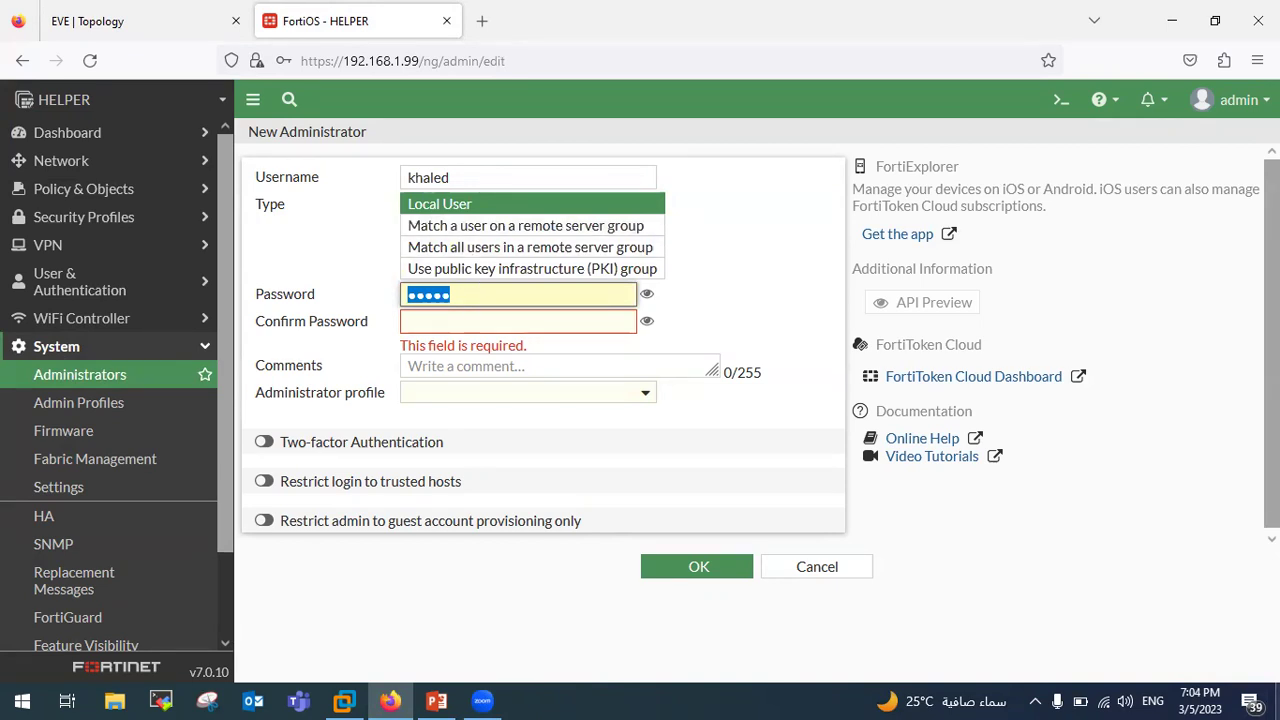
left_click(451, 294)
key("Tab")
type("123456")
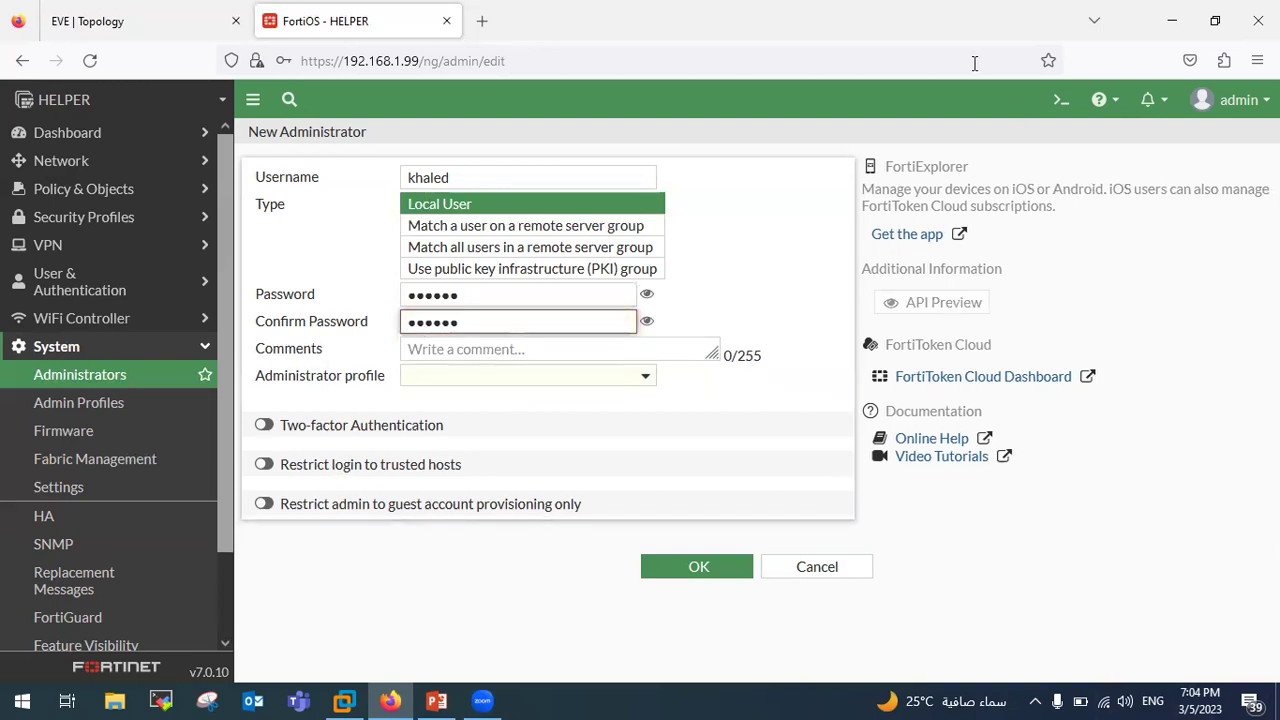
- Assign the super_admin profile, save the account without storing the login, and log out
left_click(617, 384)
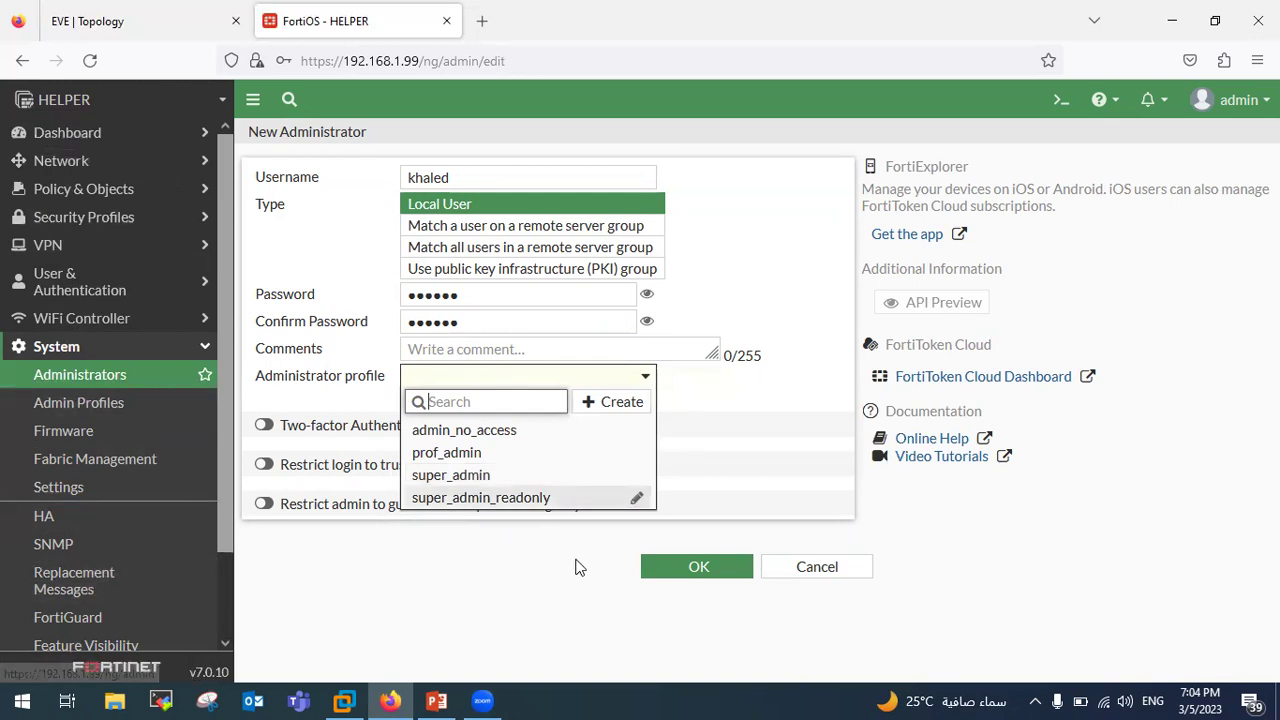
mouse_move(517, 508)
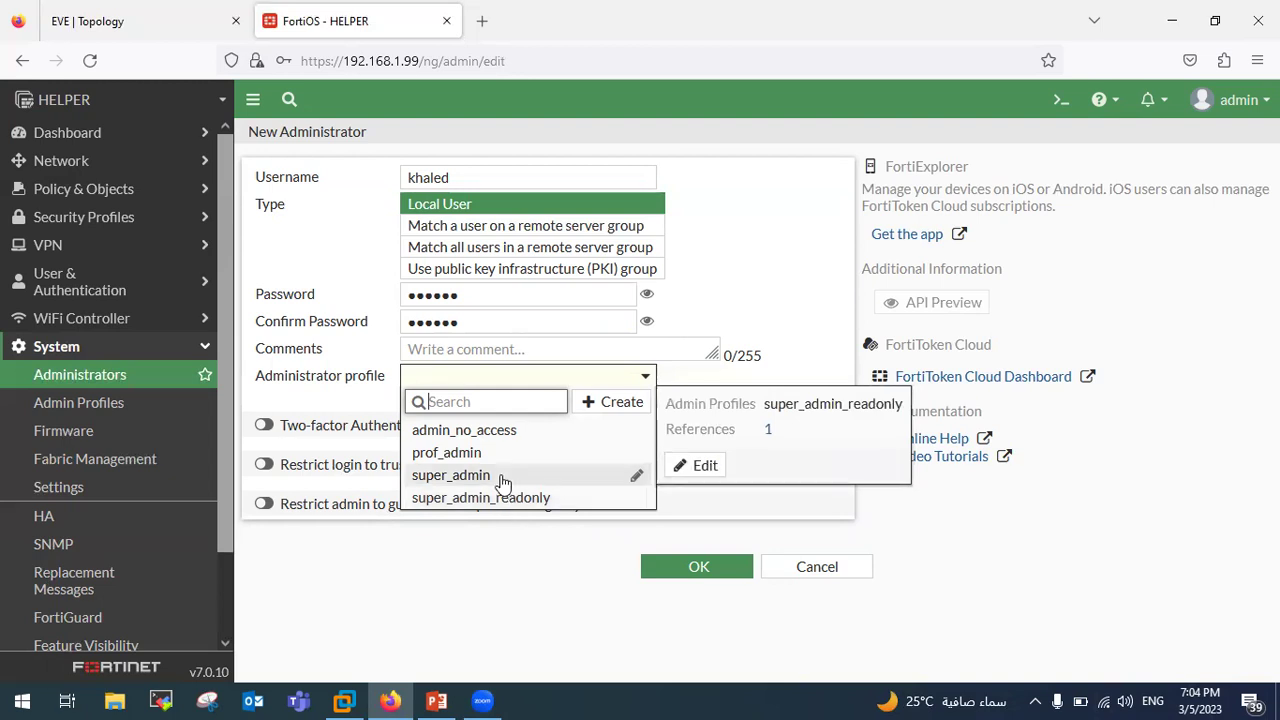
left_click(503, 477)
left_click(665, 564)
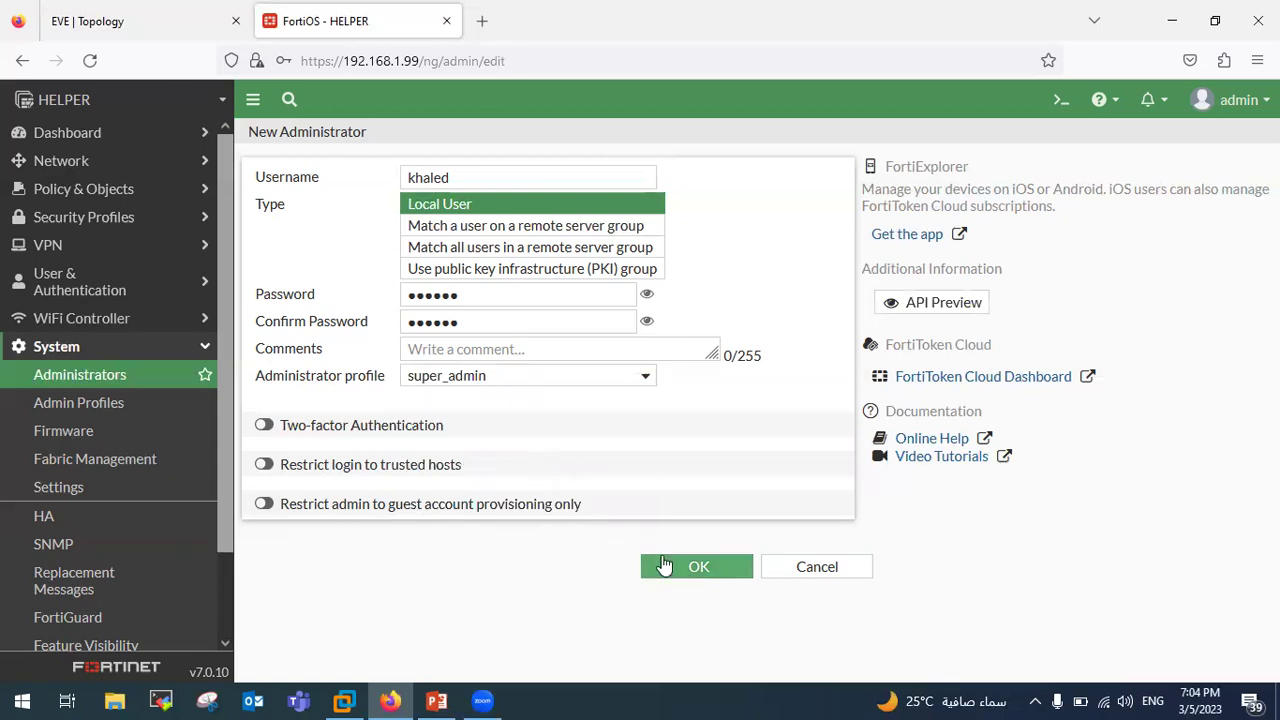
left_click(528, 298)
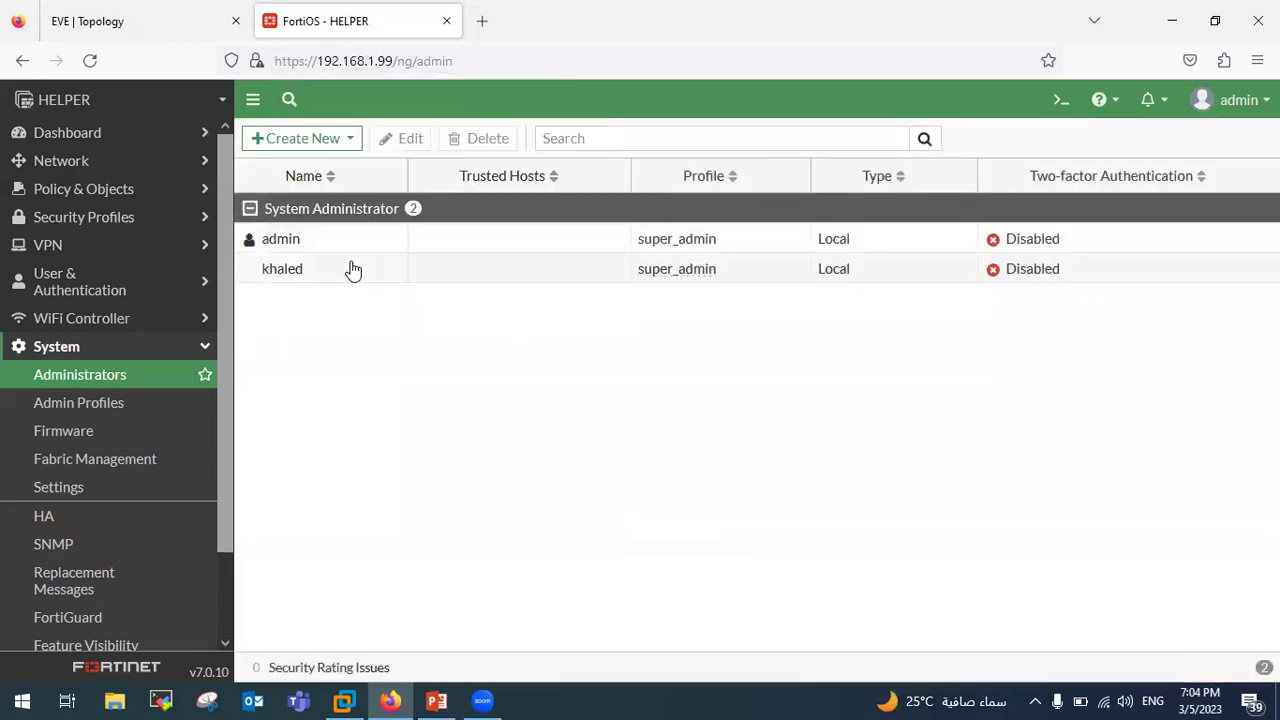
left_click(1233, 99)
left_click(1140, 271)
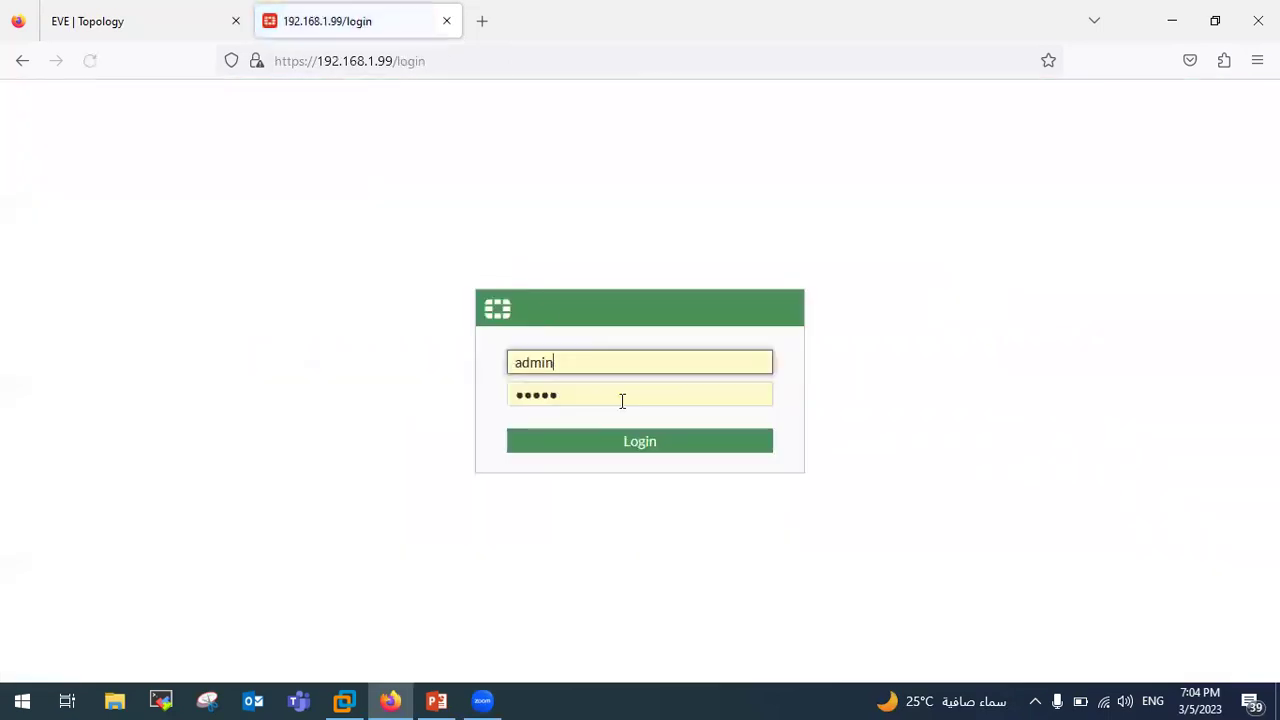
- Sign in as the new administrator, skipping the save-login, setup and release-notice prompts
double_click(593, 363)
type("khaled")
key("Tab")
type("1234")
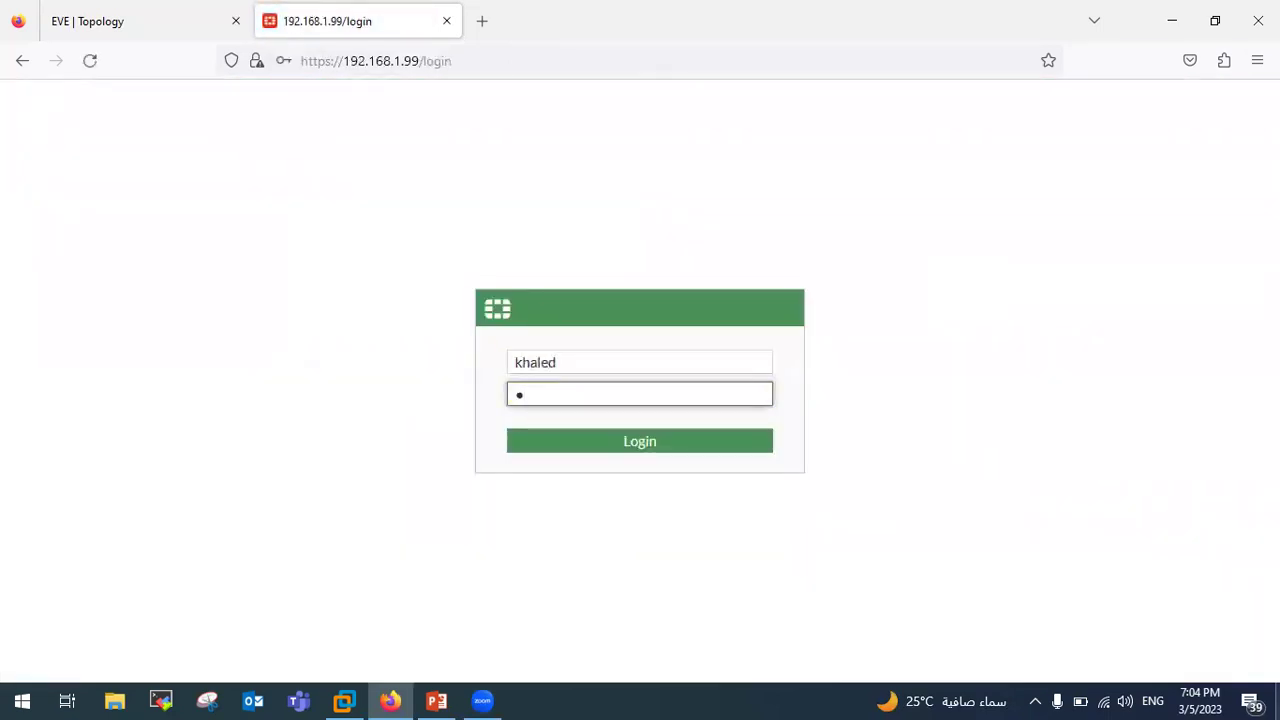
type("56")
key("Return")
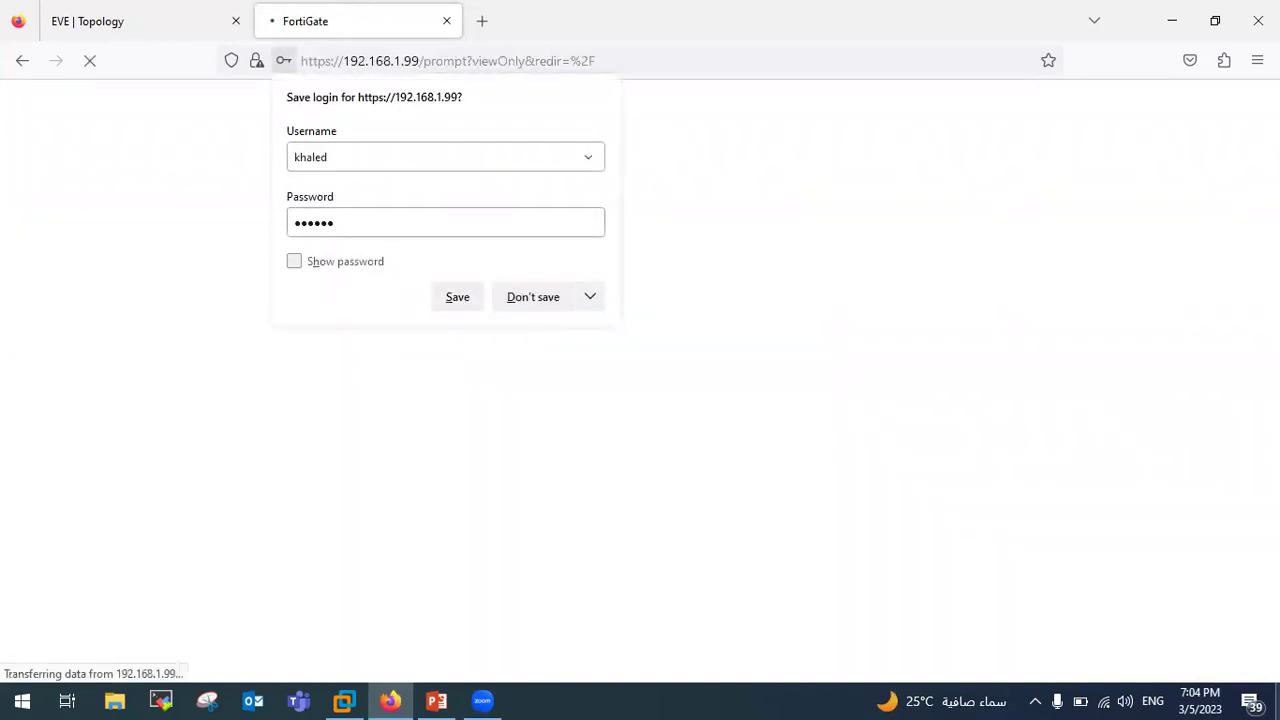
left_click(532, 296)
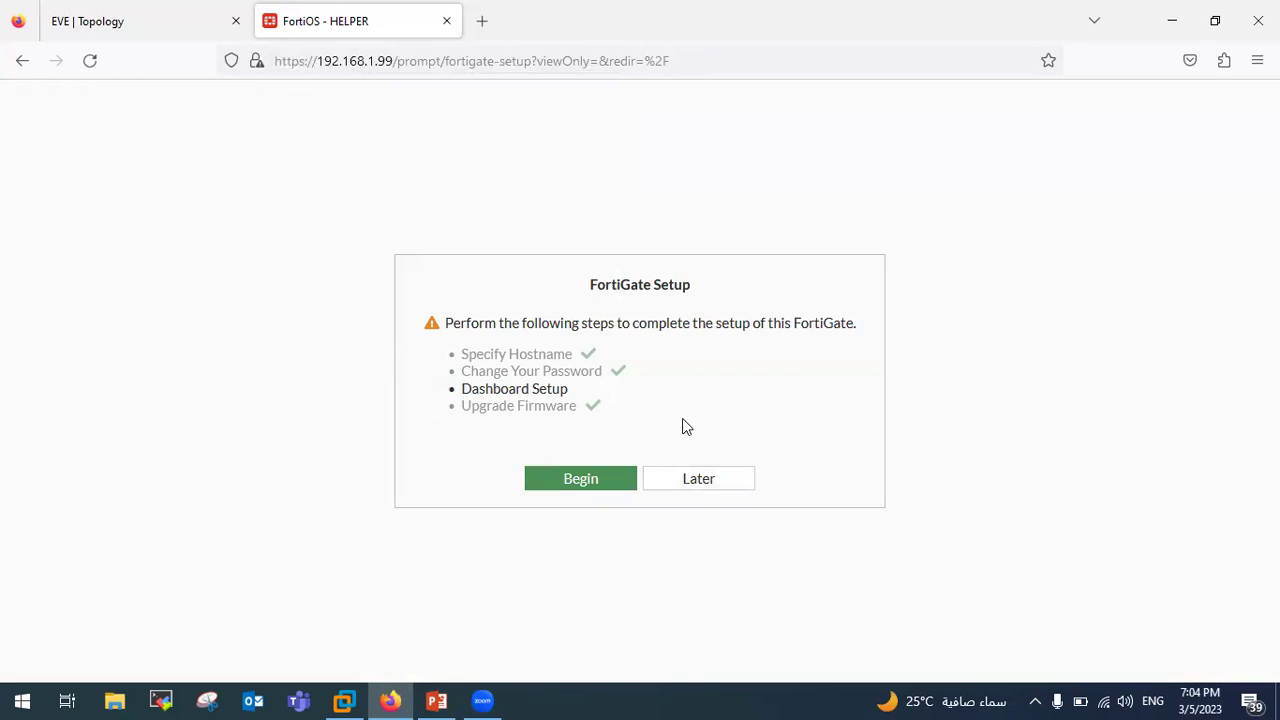
left_click(714, 482)
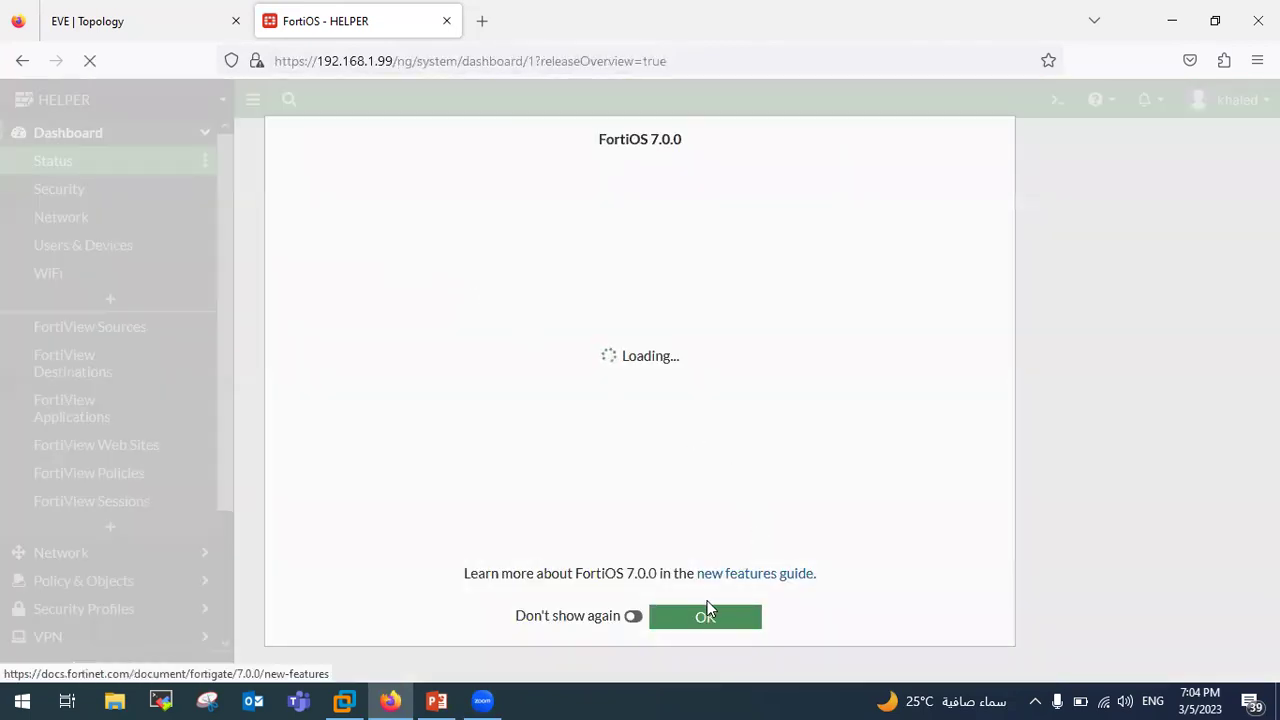
left_click(707, 612)
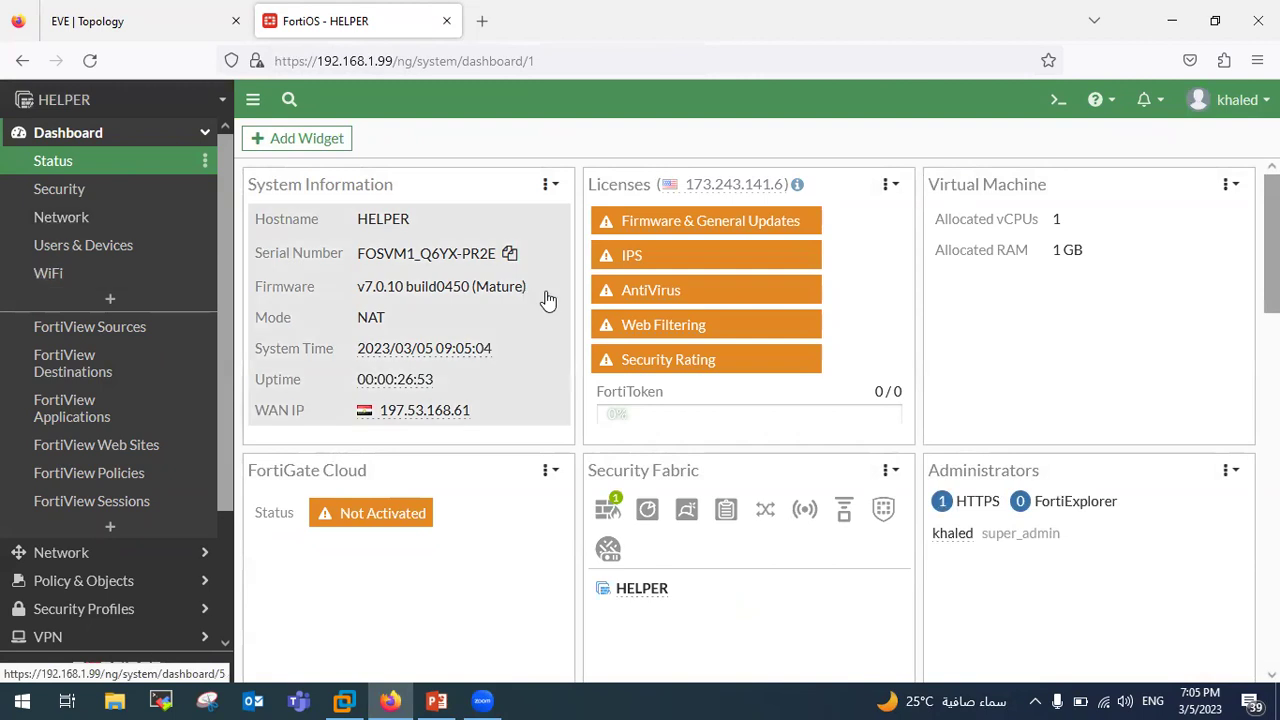
scroll(90, 410, "down", 3)
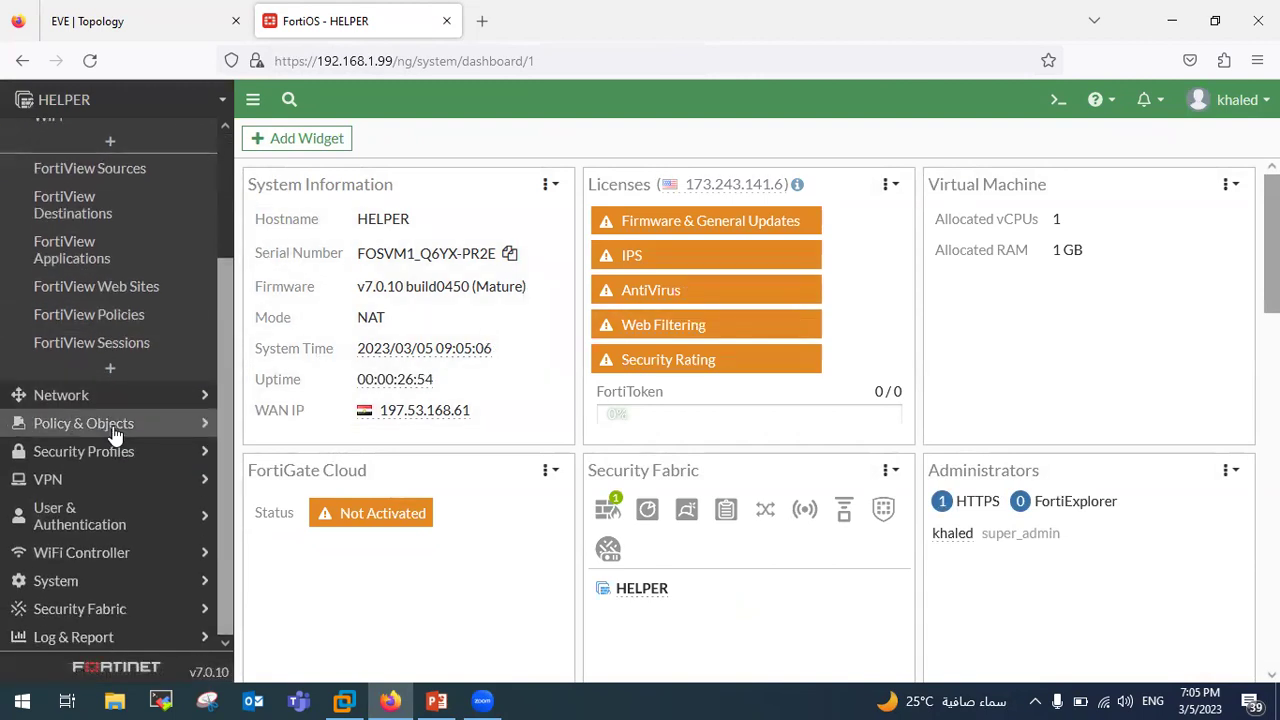
- Open Policy & Objects > Firewall Policy, start a new policy and cancel it, then log out
left_click(115, 433)
left_click(80, 175)
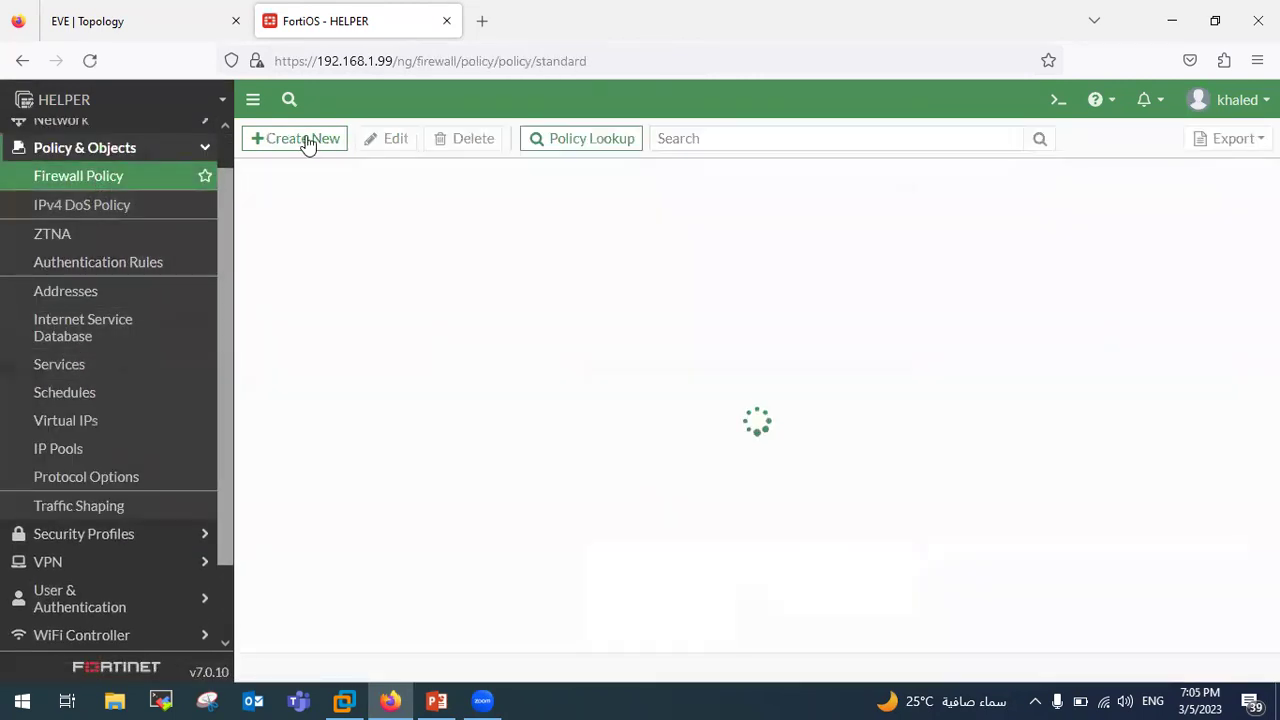
left_click(303, 140)
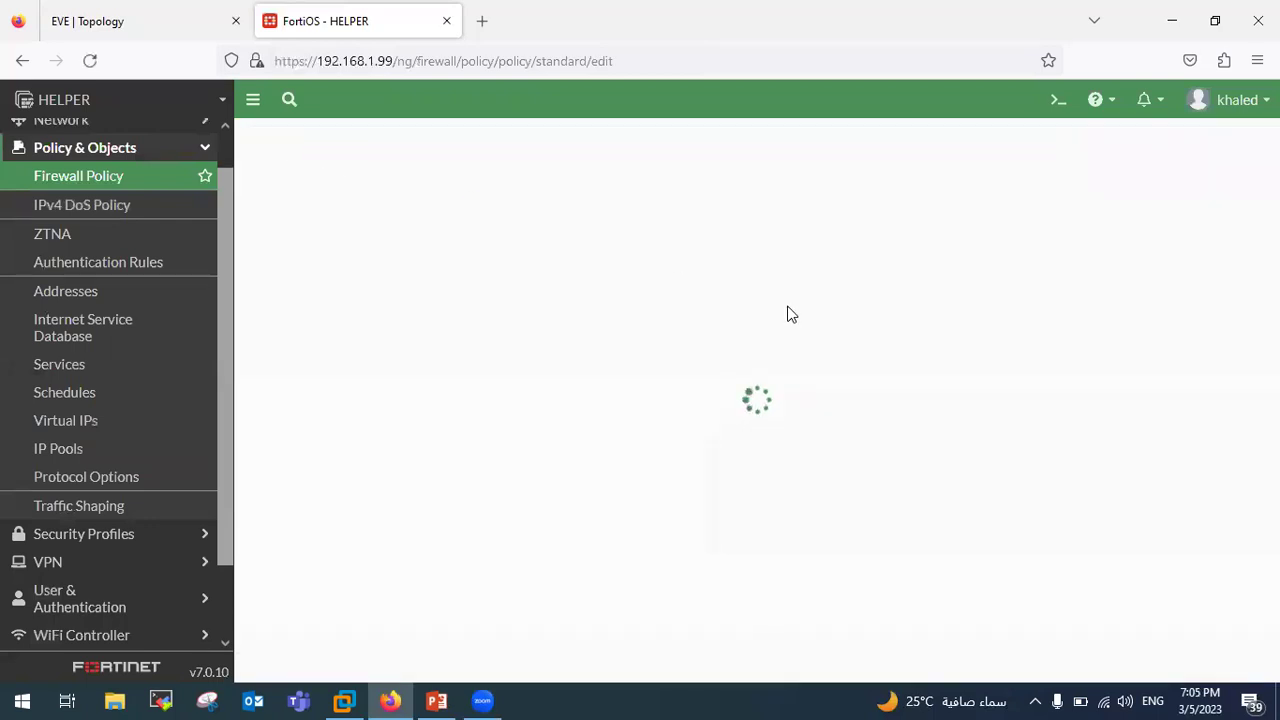
scroll(690, 405, "down", 2)
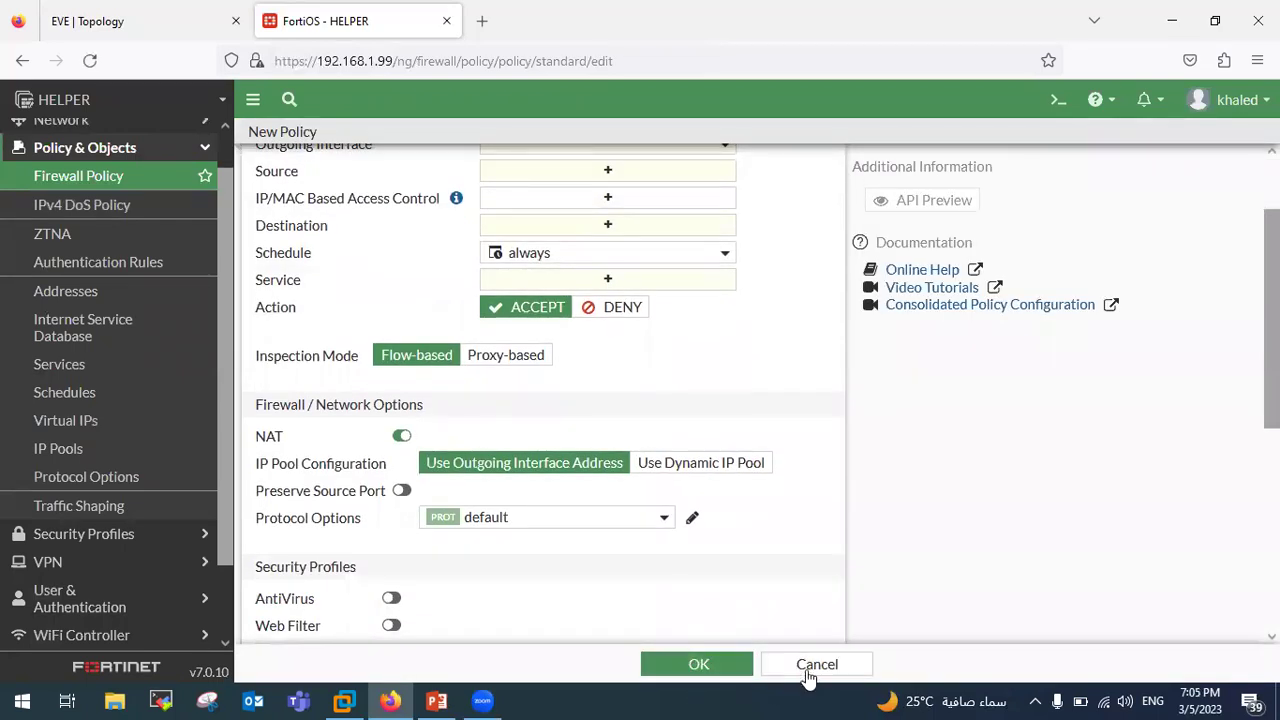
left_click(808, 665)
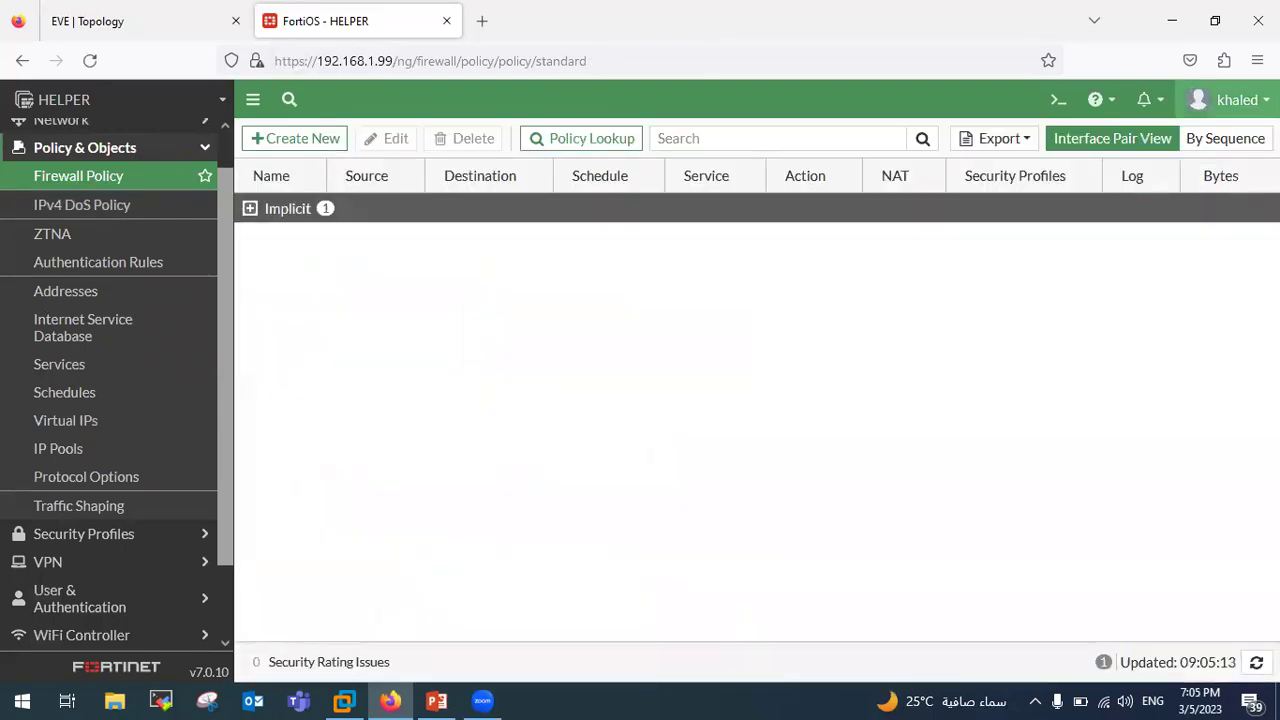
left_click(1230, 99)
left_click(1155, 274)
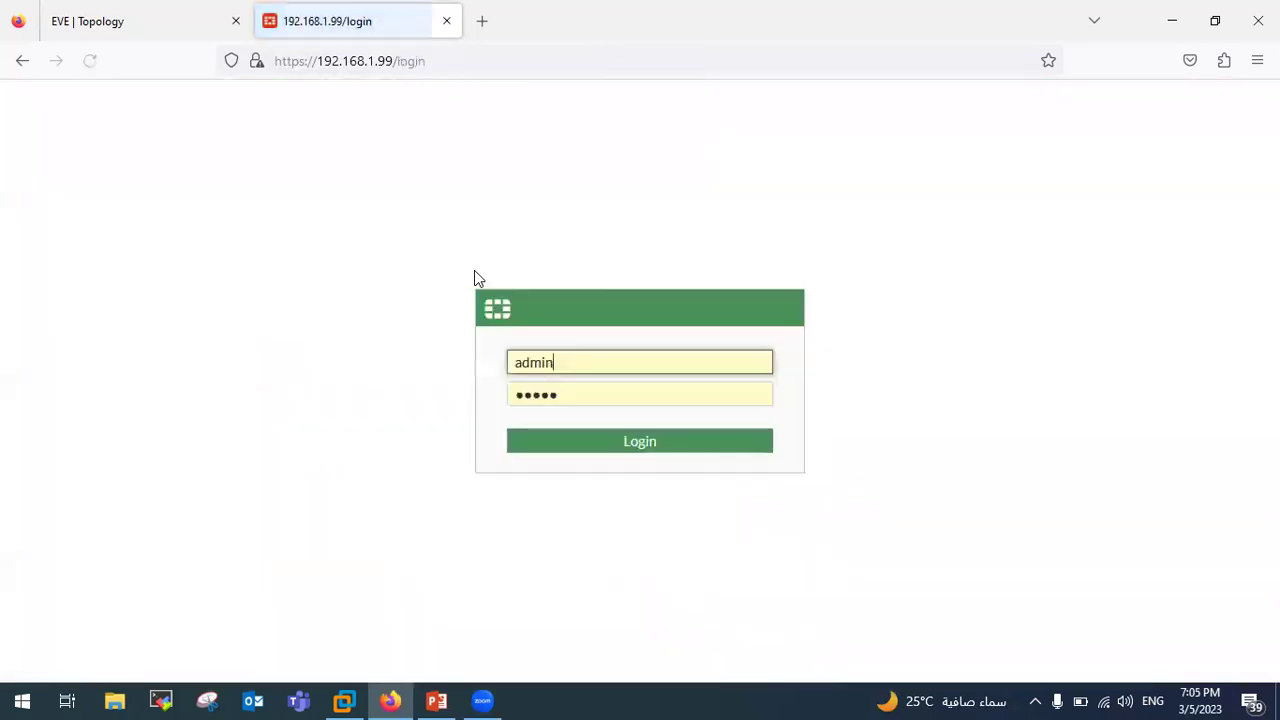
- Log in as the default admin, dismiss the FortiOS 7.0.0 notice, and open System > Administrators
left_click(594, 437)
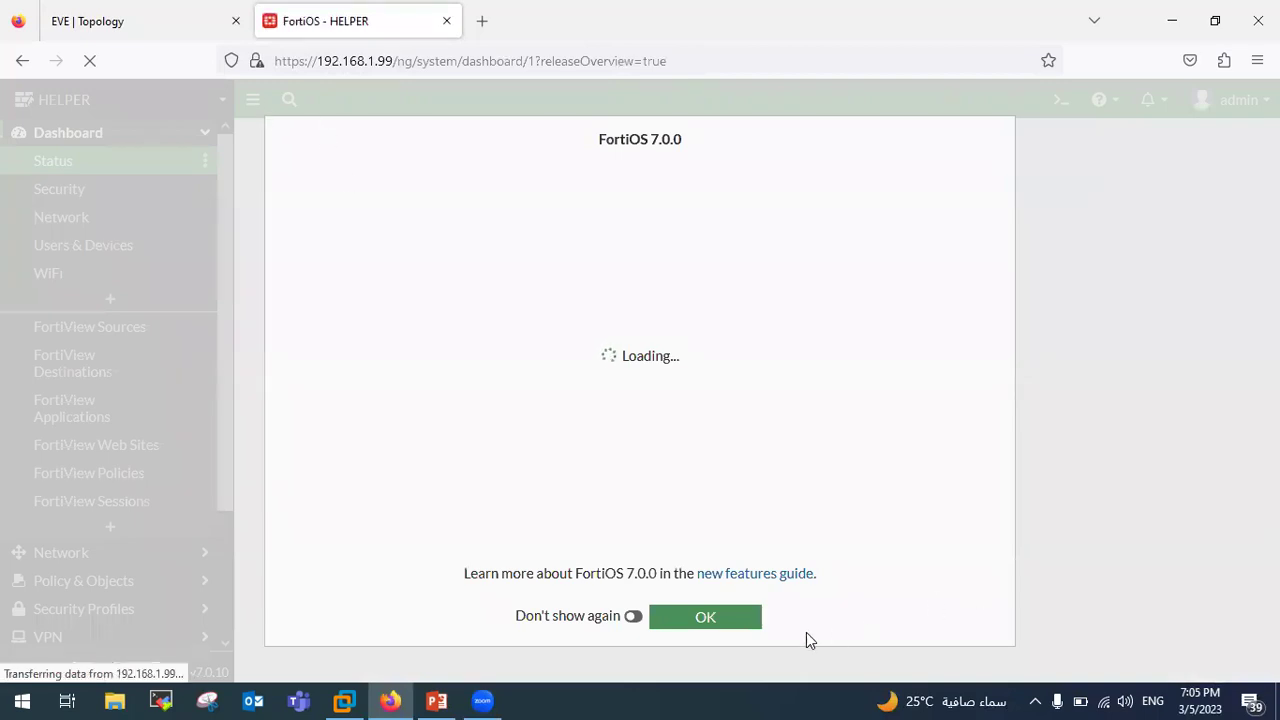
left_click(724, 617)
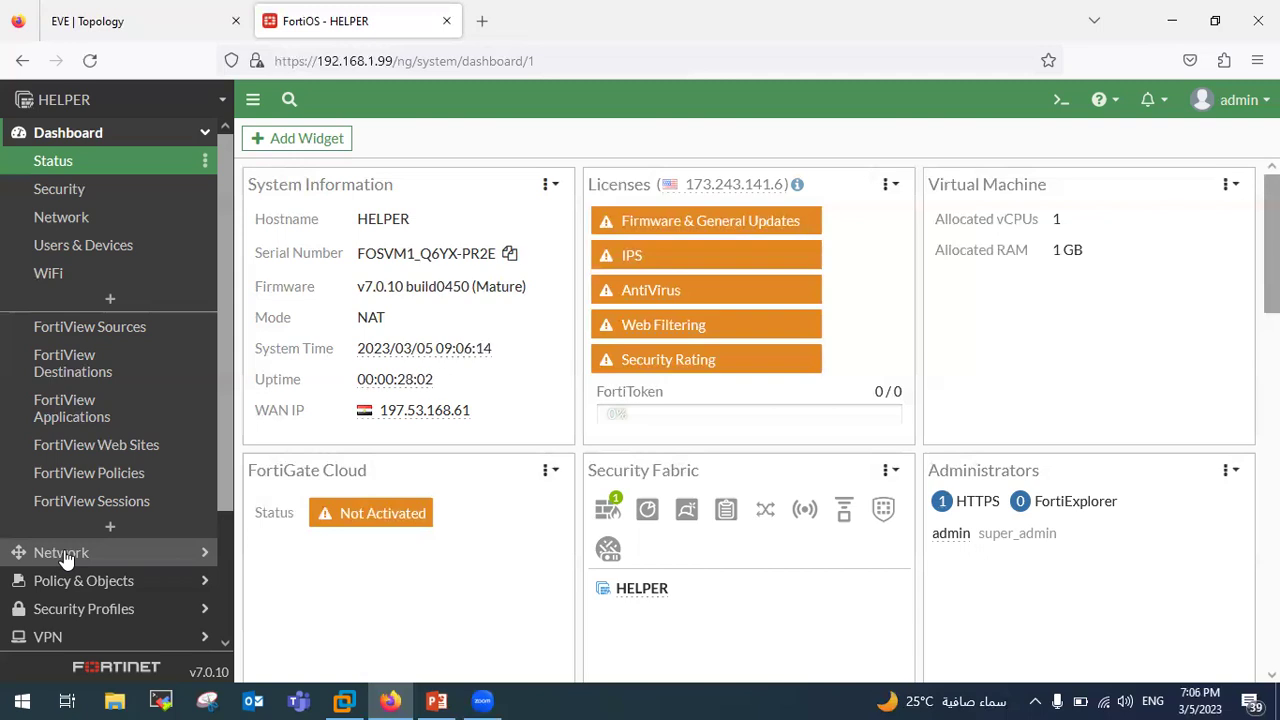
scroll(112, 534, "down", 3)
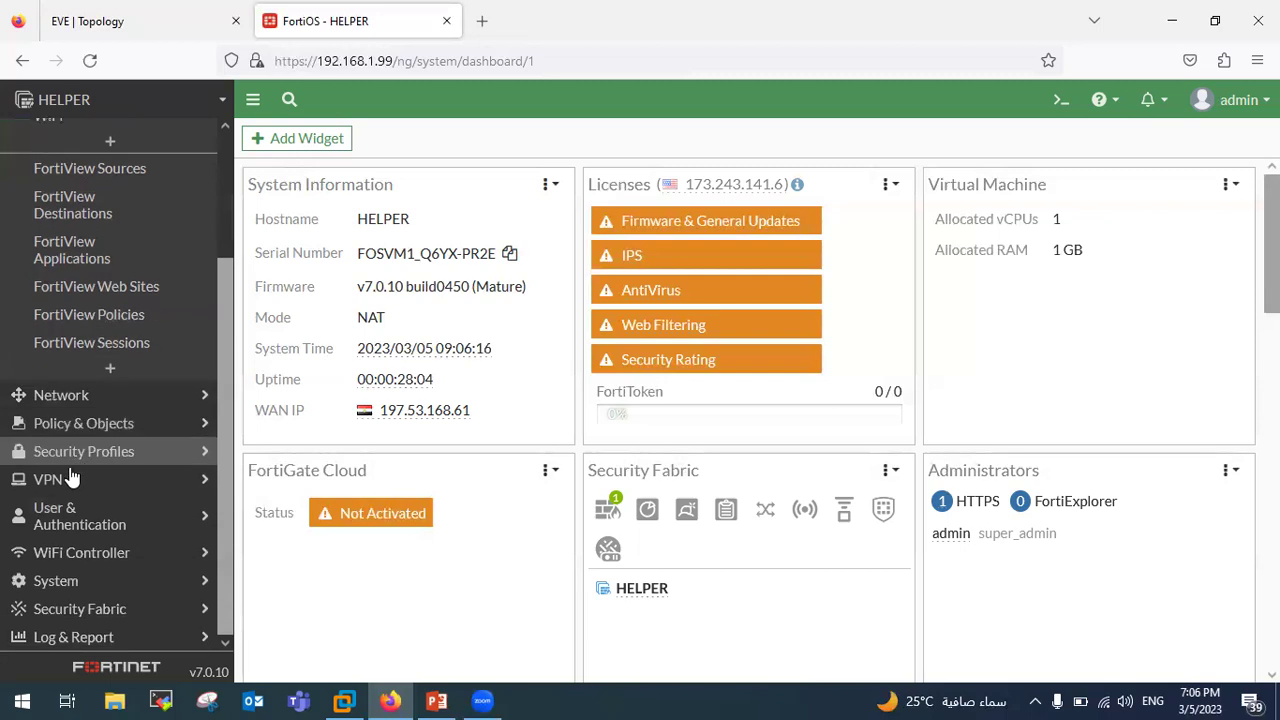
left_click(60, 479)
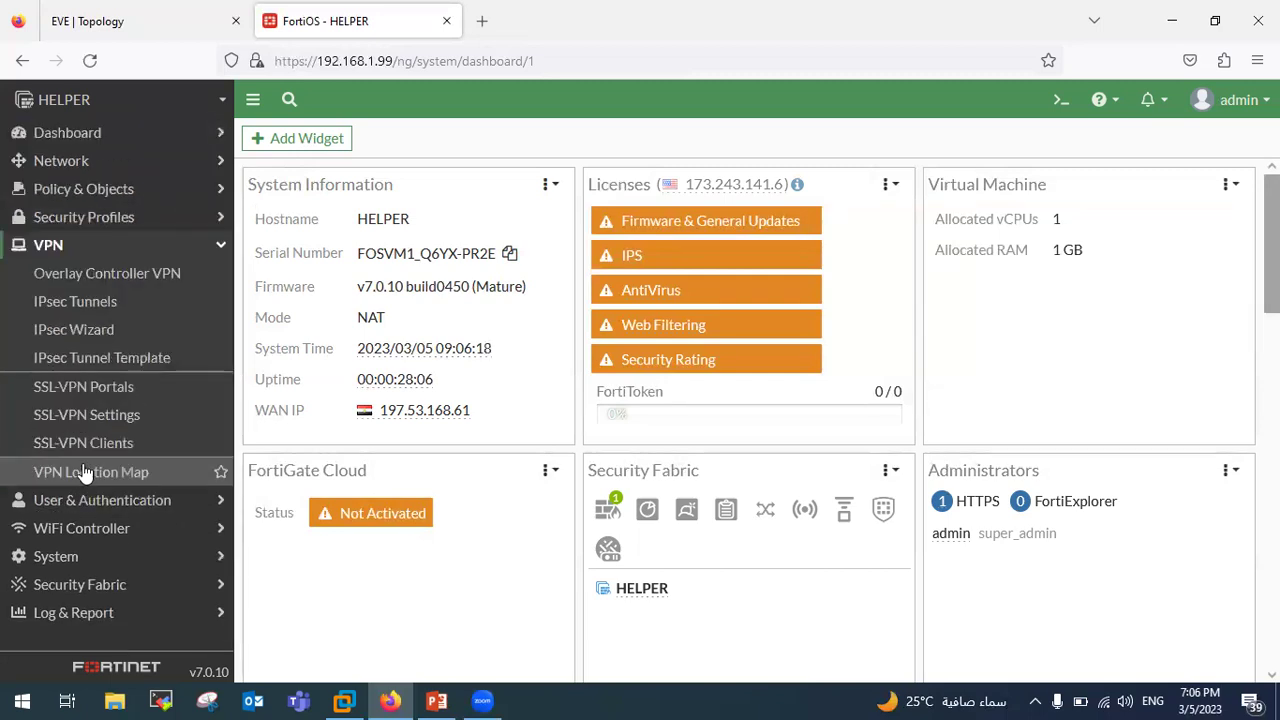
left_click(63, 245)
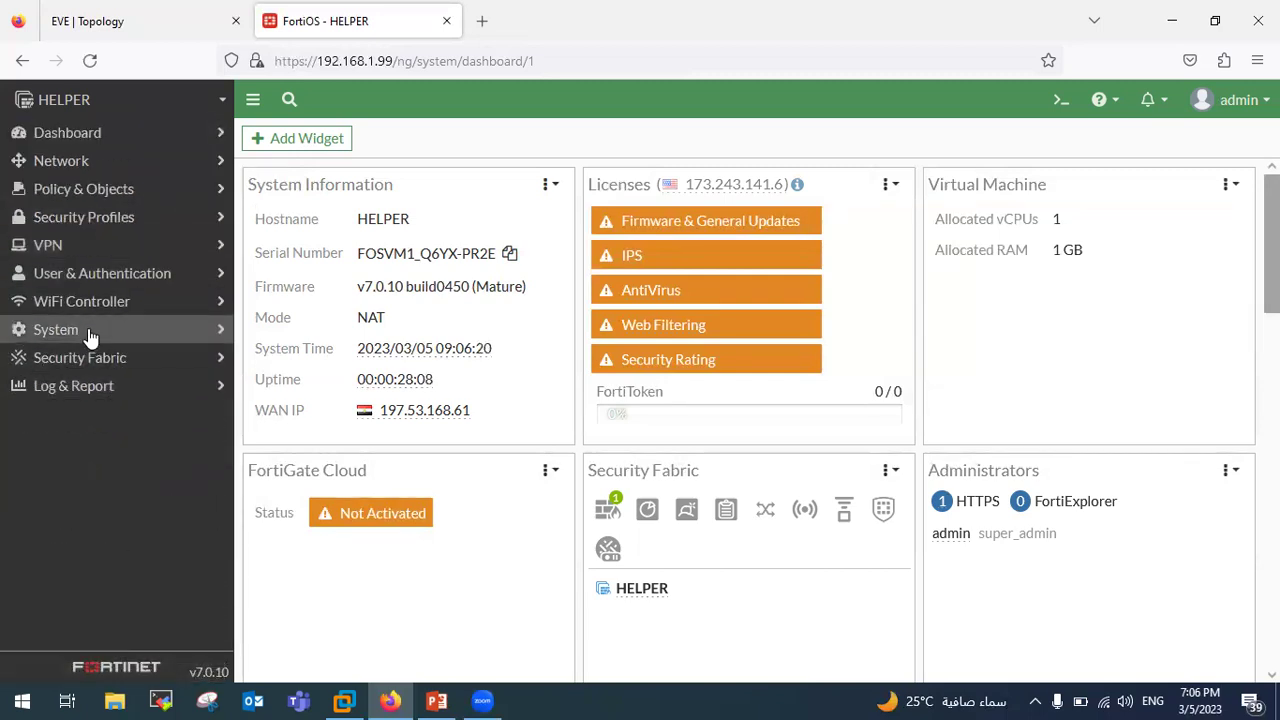
left_click(88, 336)
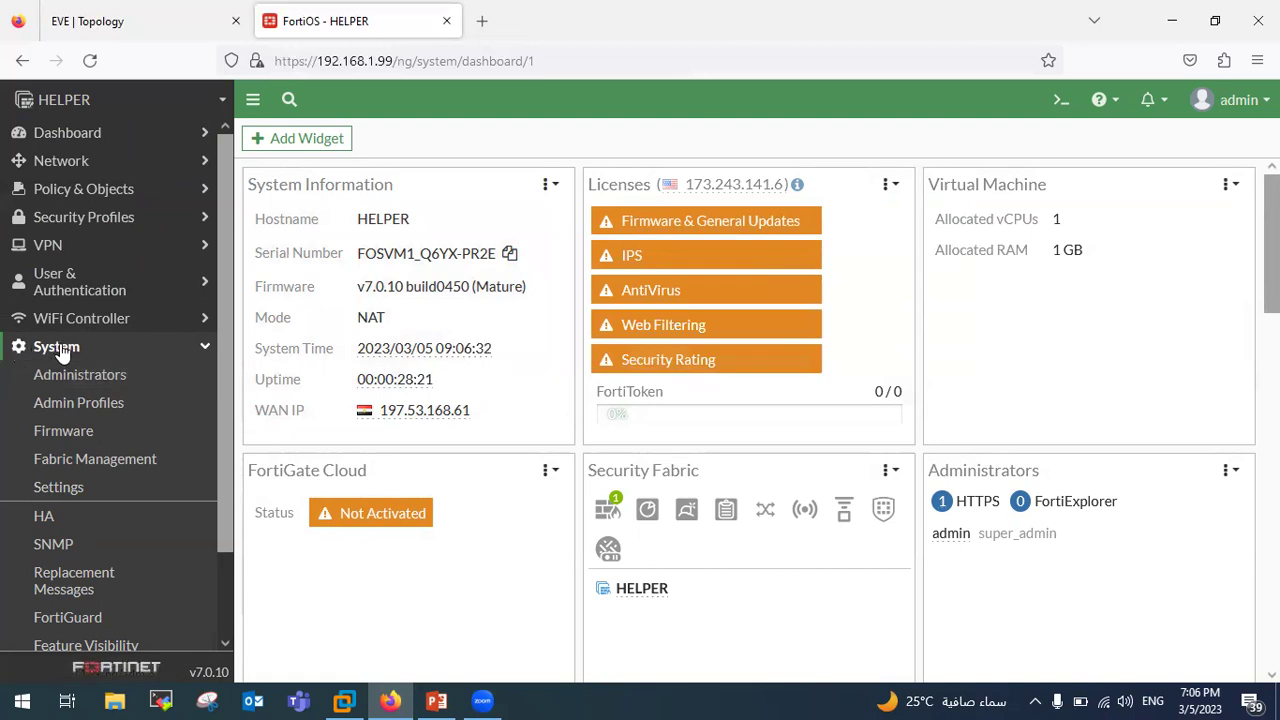
left_click(97, 374)
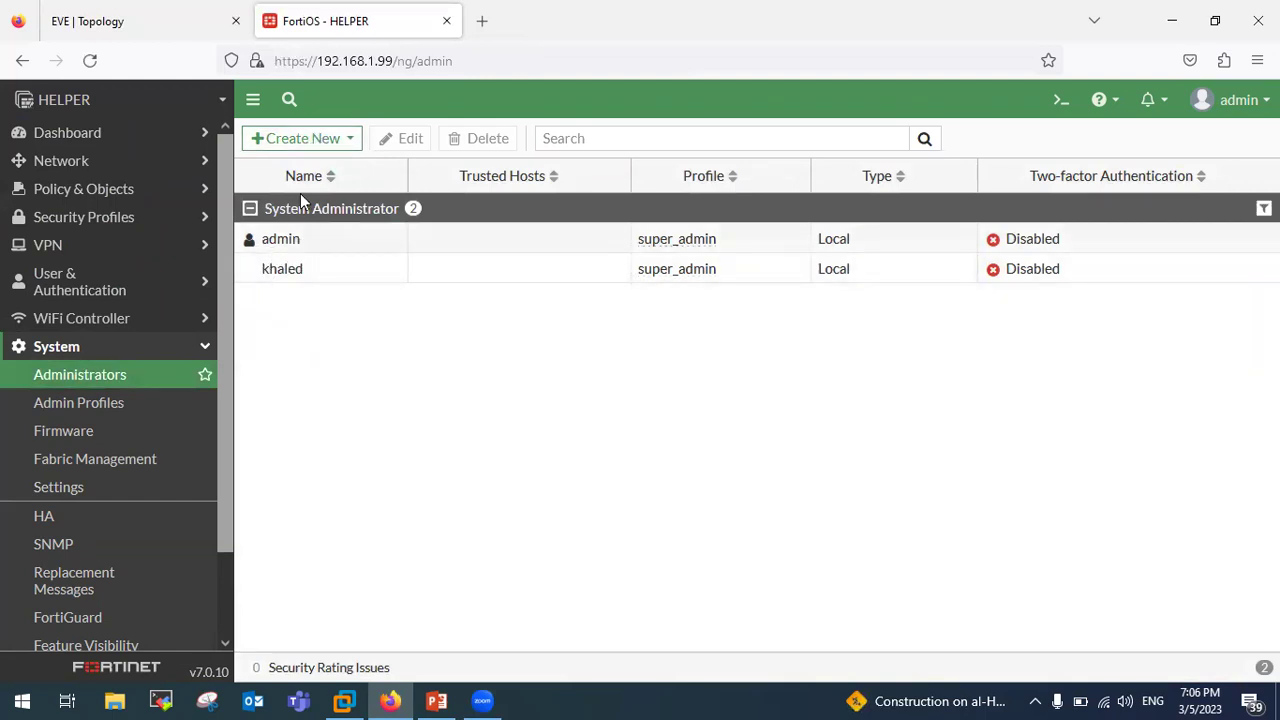
- Start a new administrator named test and enter its password twice
left_click(305, 140)
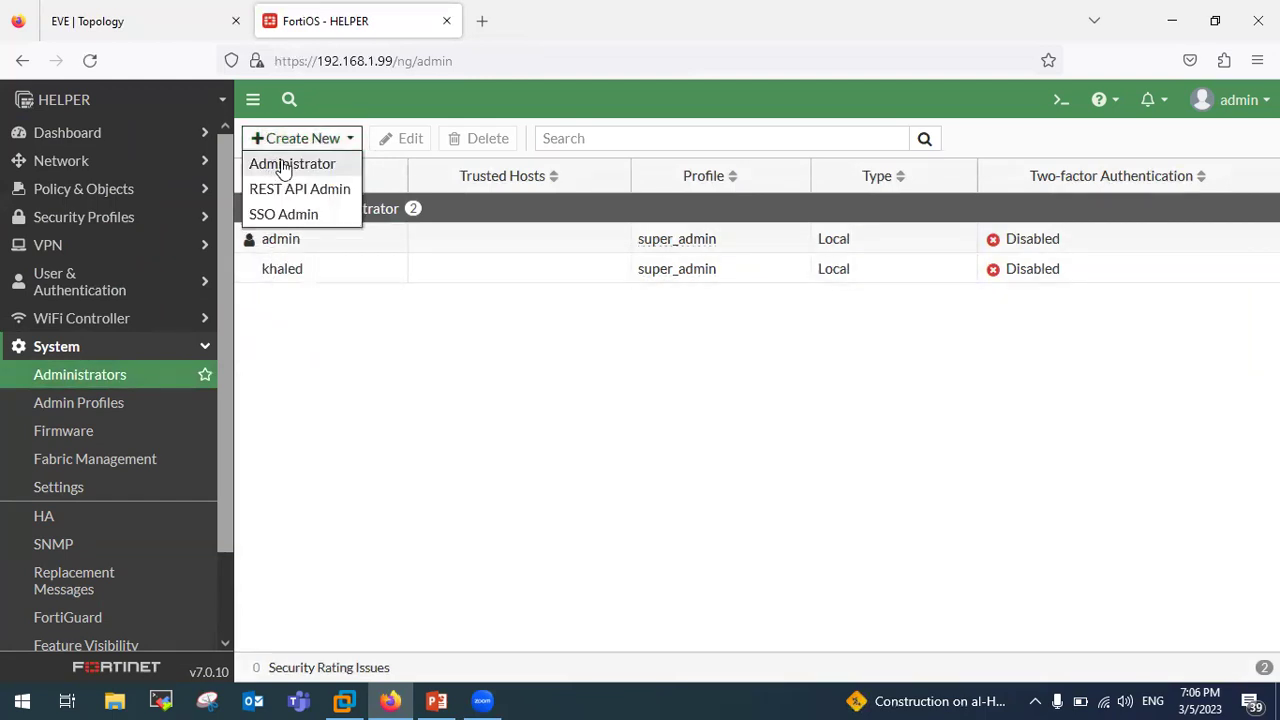
left_click(288, 164)
double_click(438, 182)
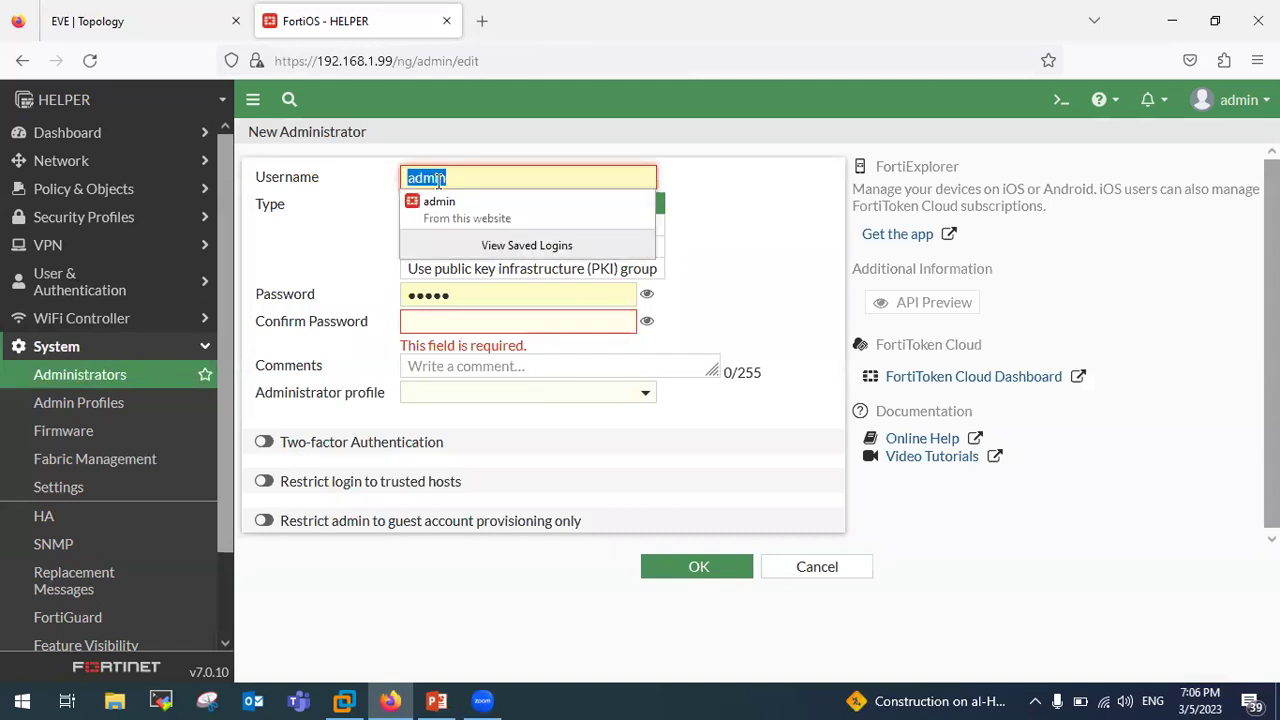
type("t")
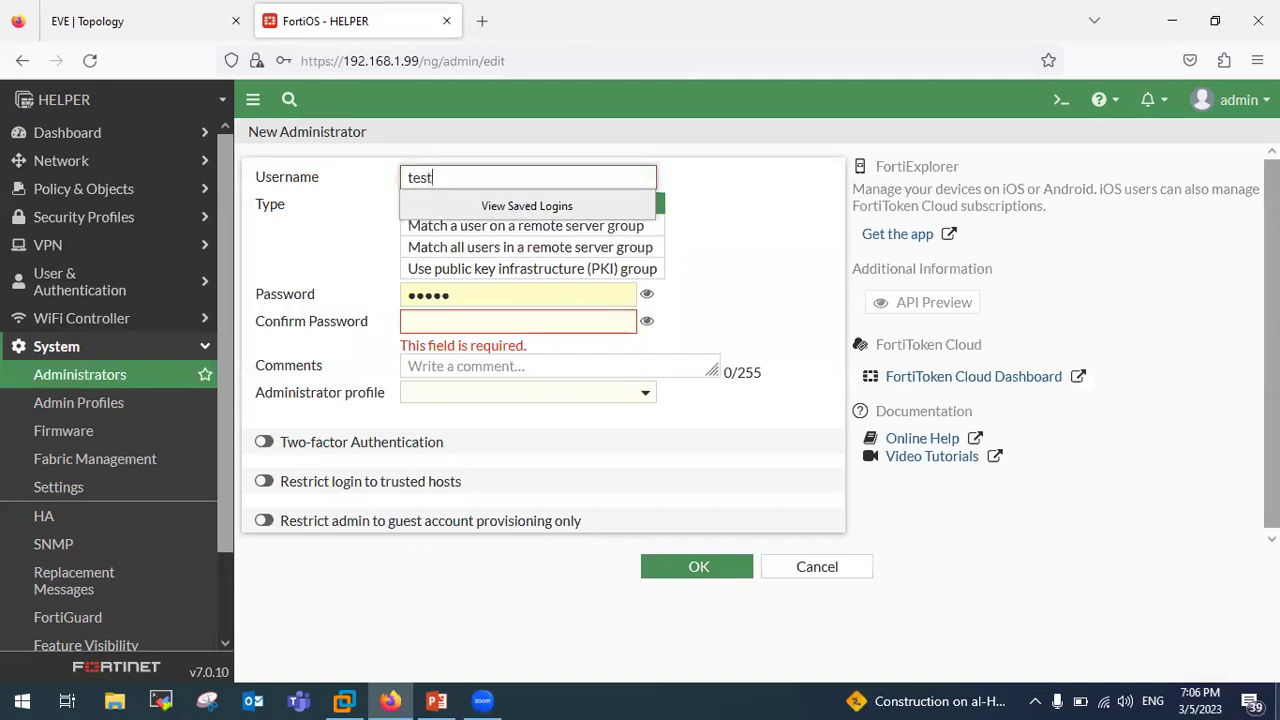
type("est")
key("Tab")
key("Tab")
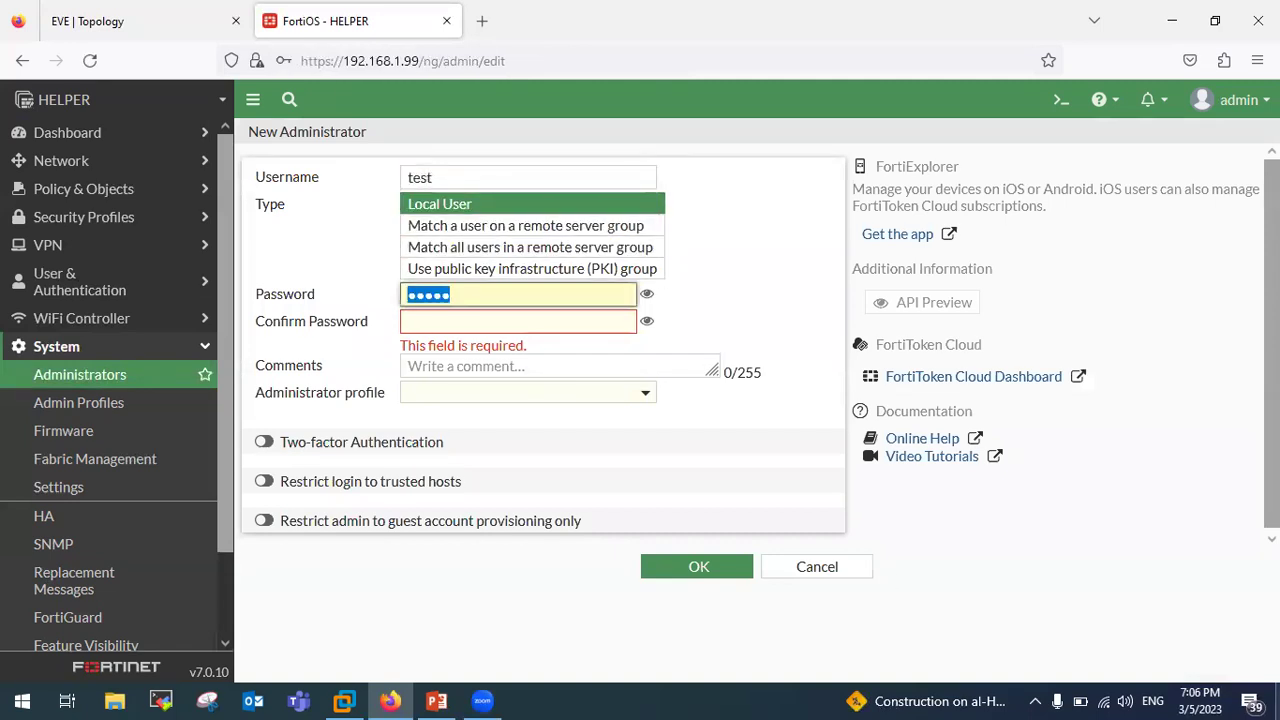
type("test")
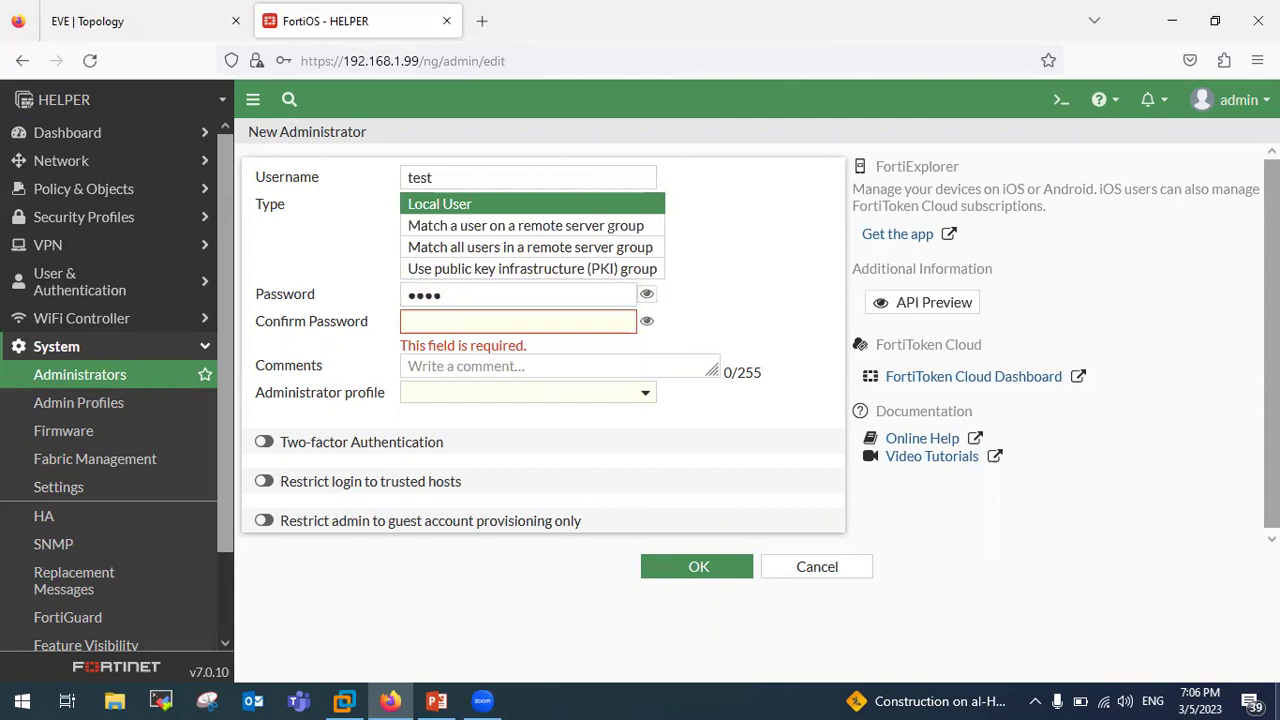
key("Tab")
type("tes")
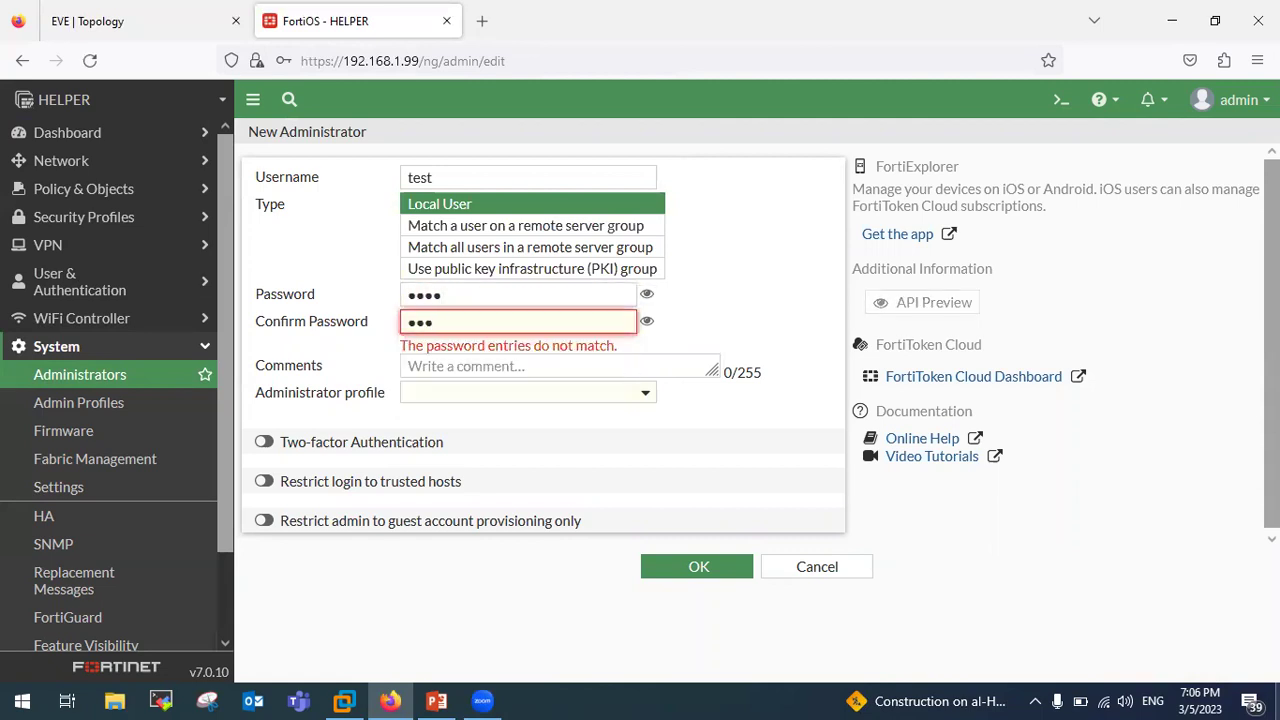
type("t")
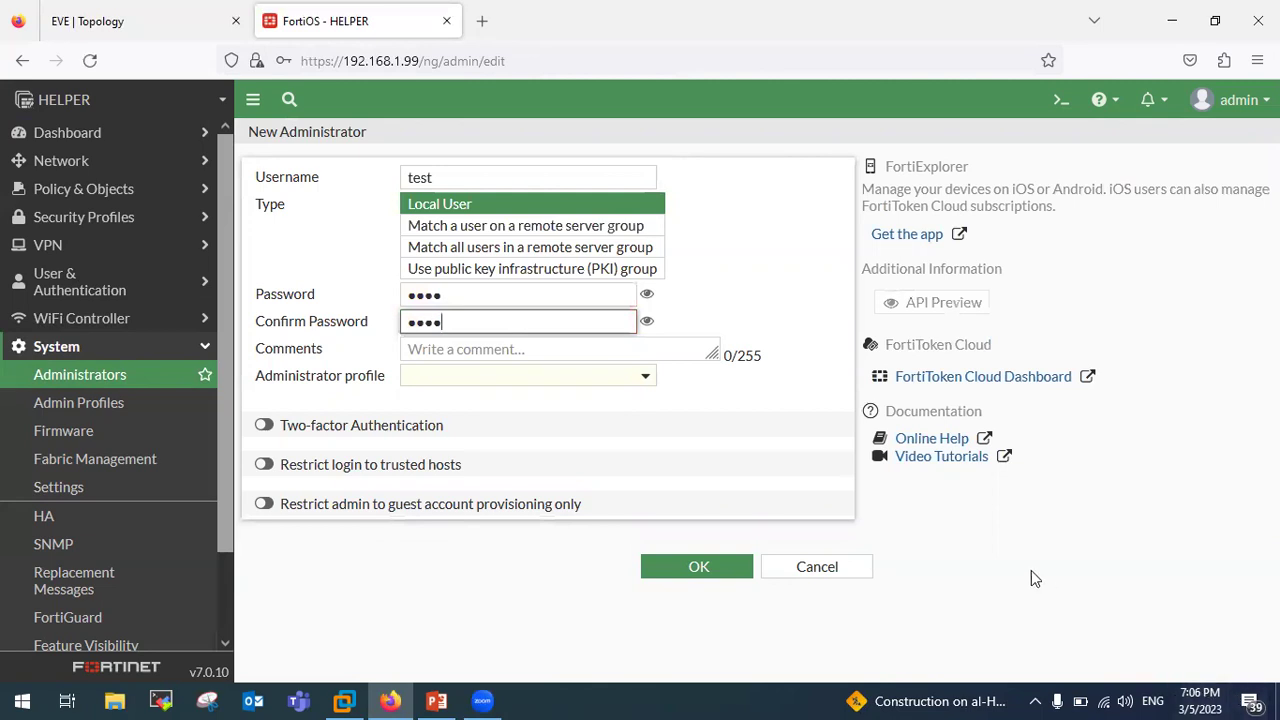
- Assign the super_admin_readonly profile and save the account without storing the browser login
left_click(540, 376)
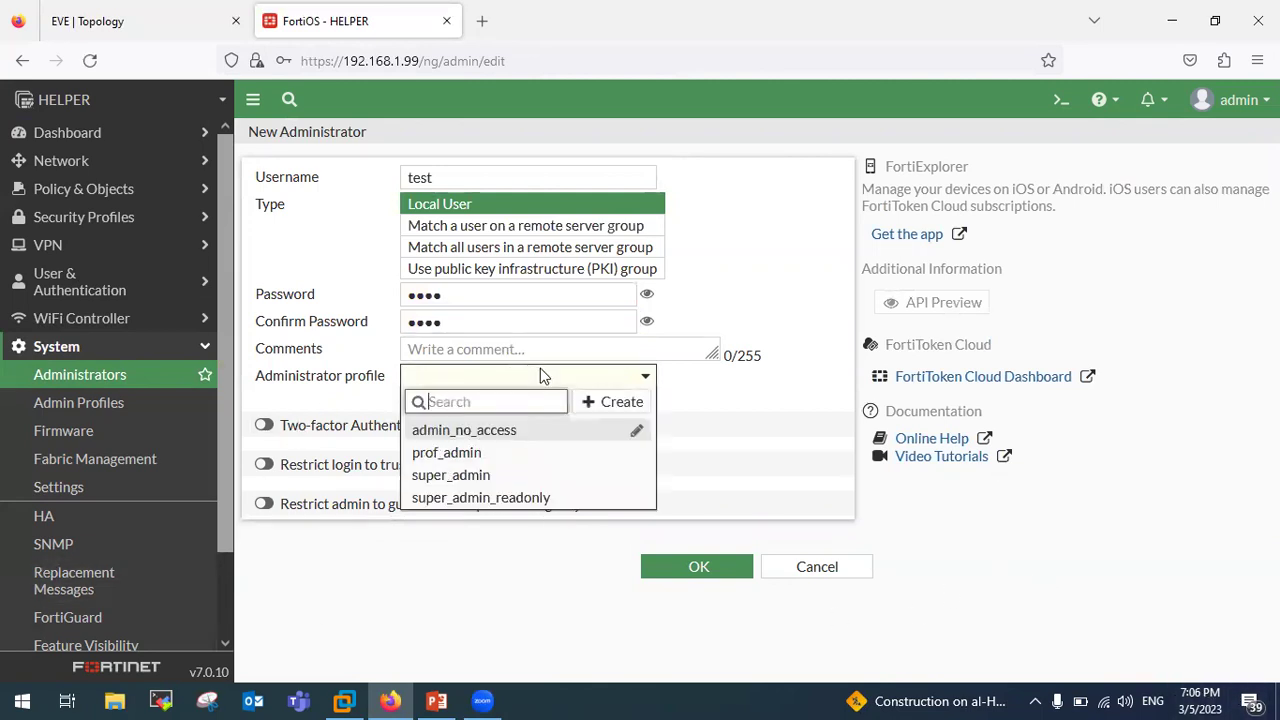
left_click(511, 499)
left_click(681, 567)
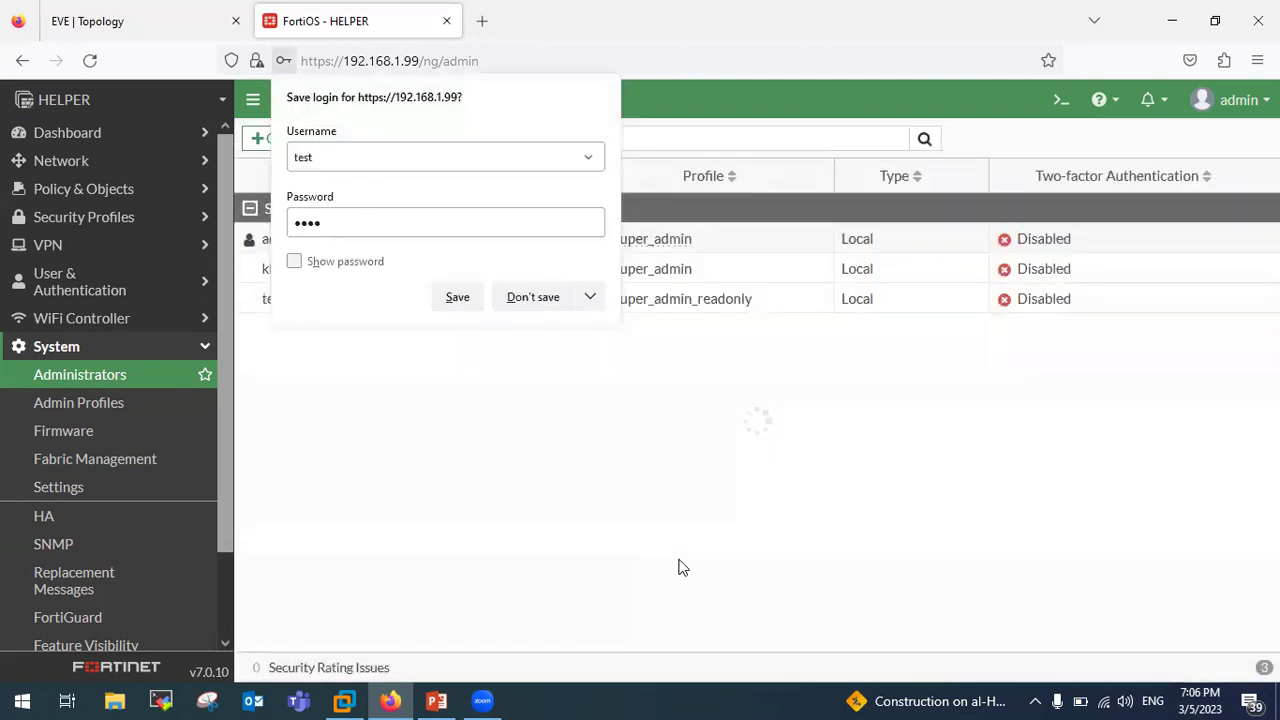
left_click(533, 297)
left_click(1232, 100)
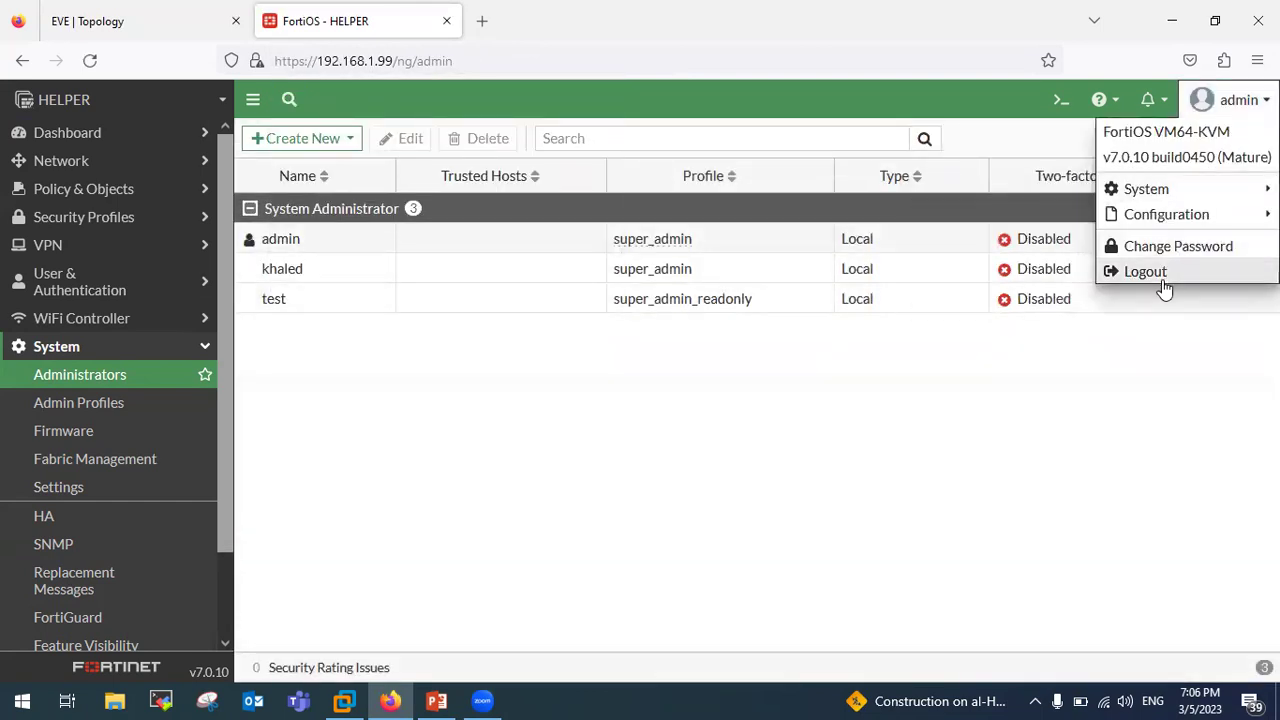
- Log out and sign back in as the test administrator
left_click(1160, 274)
double_click(558, 368)
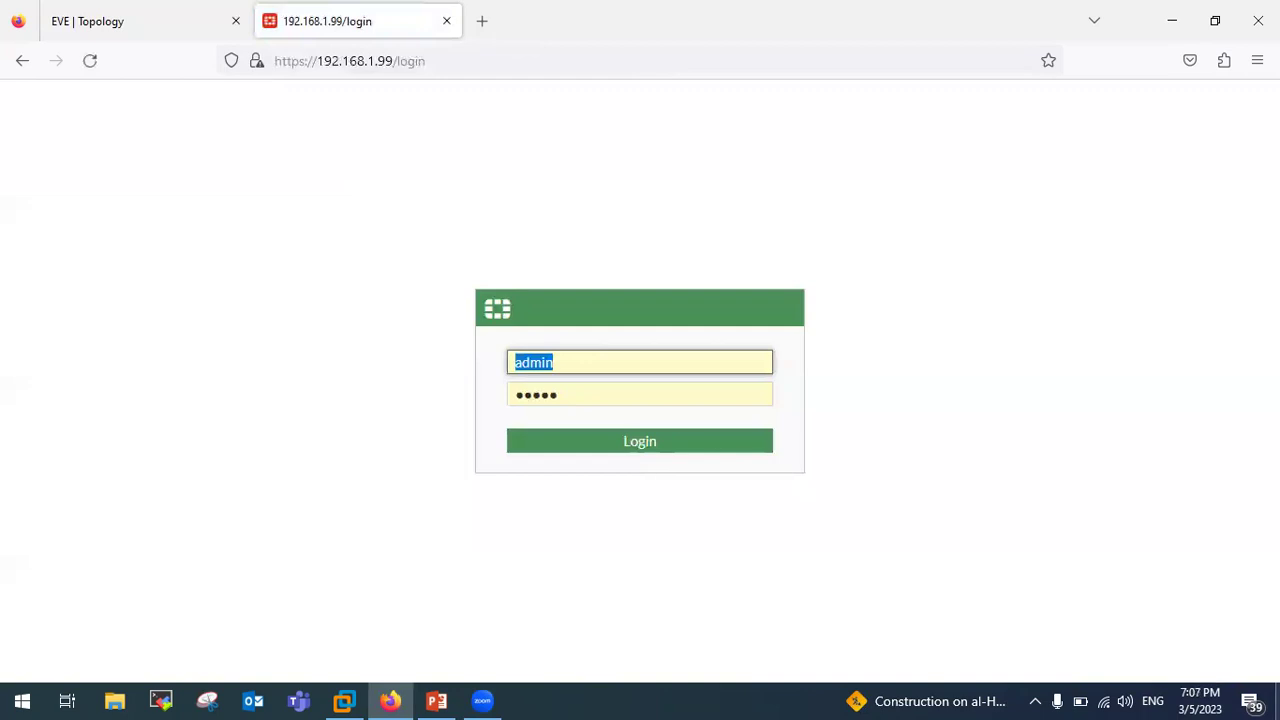
type("test")
key("Tab")
type("t")
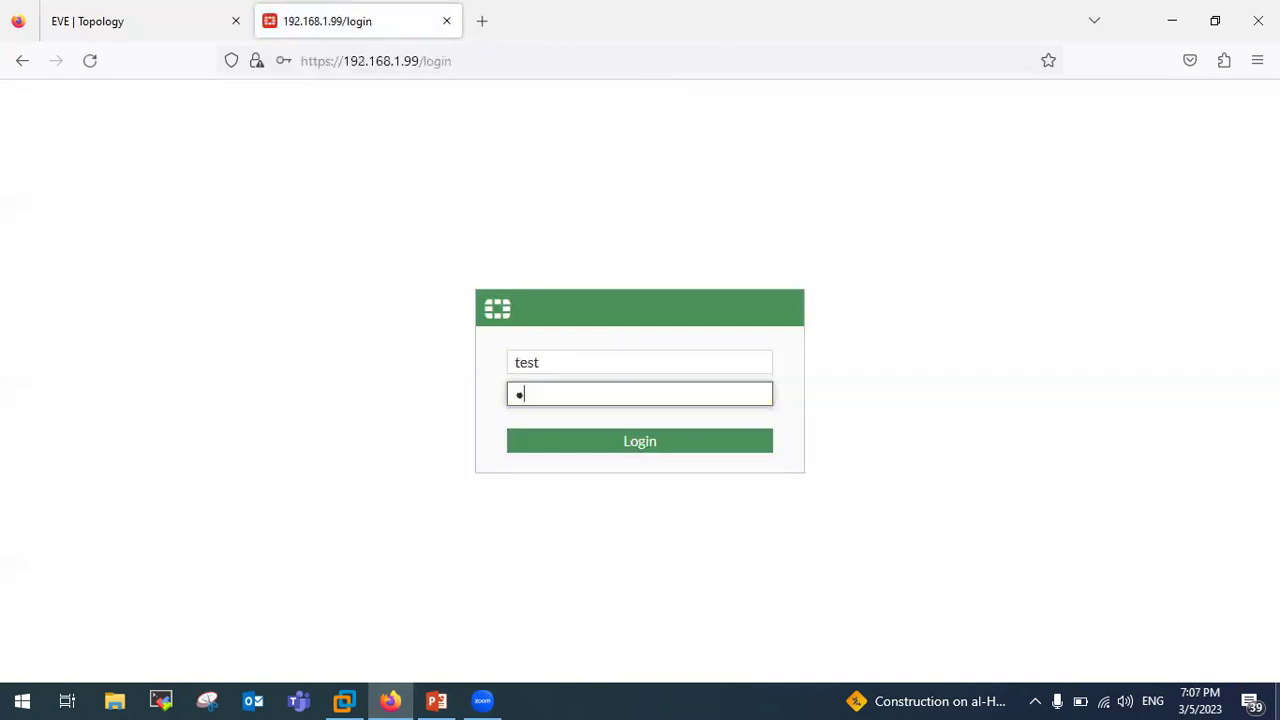
type("est")
key("Return")
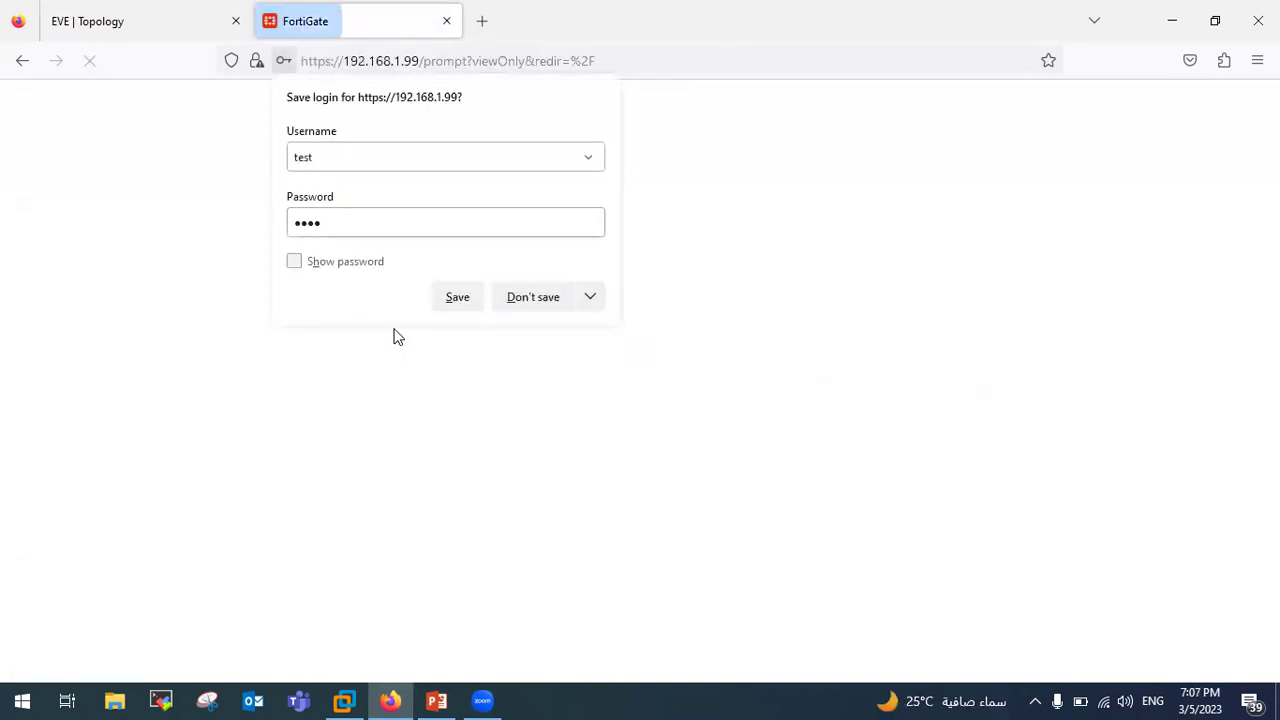
- Dismiss the save-login, setup and FortiOS 7.0.0 prompts, then open Network > Interfaces
left_click(531, 297)
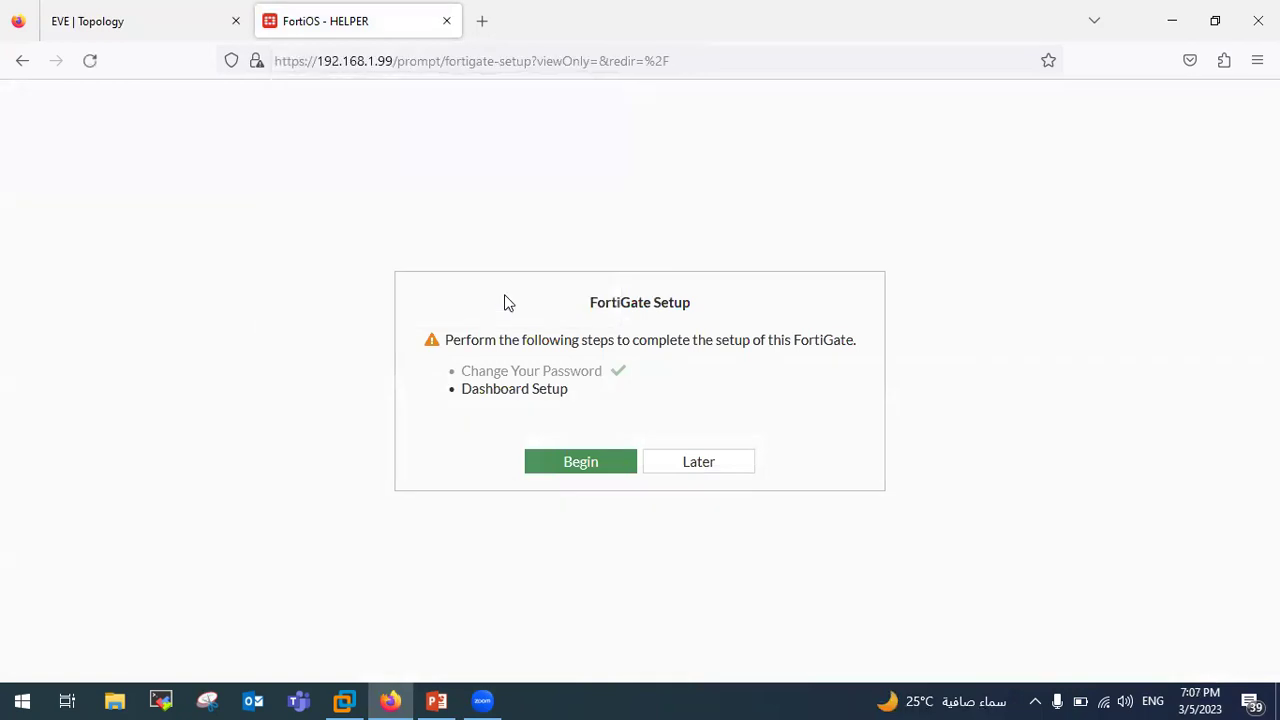
left_click(748, 470)
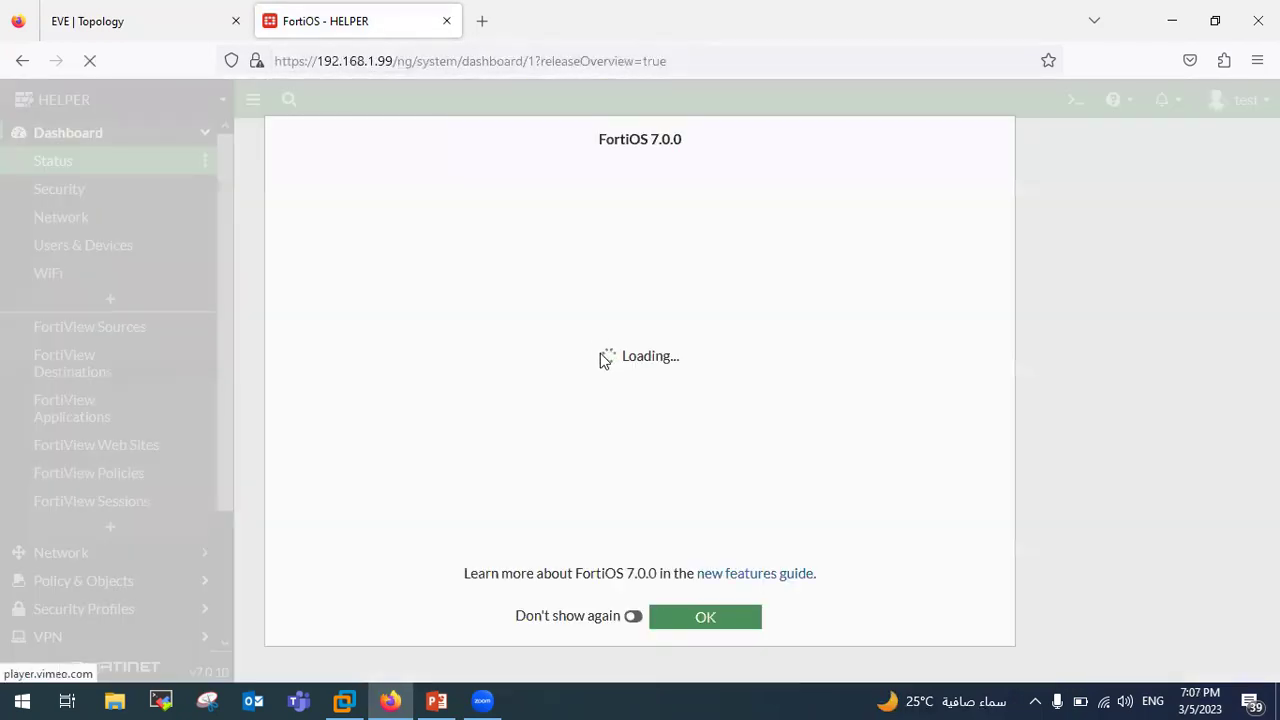
left_click(710, 620)
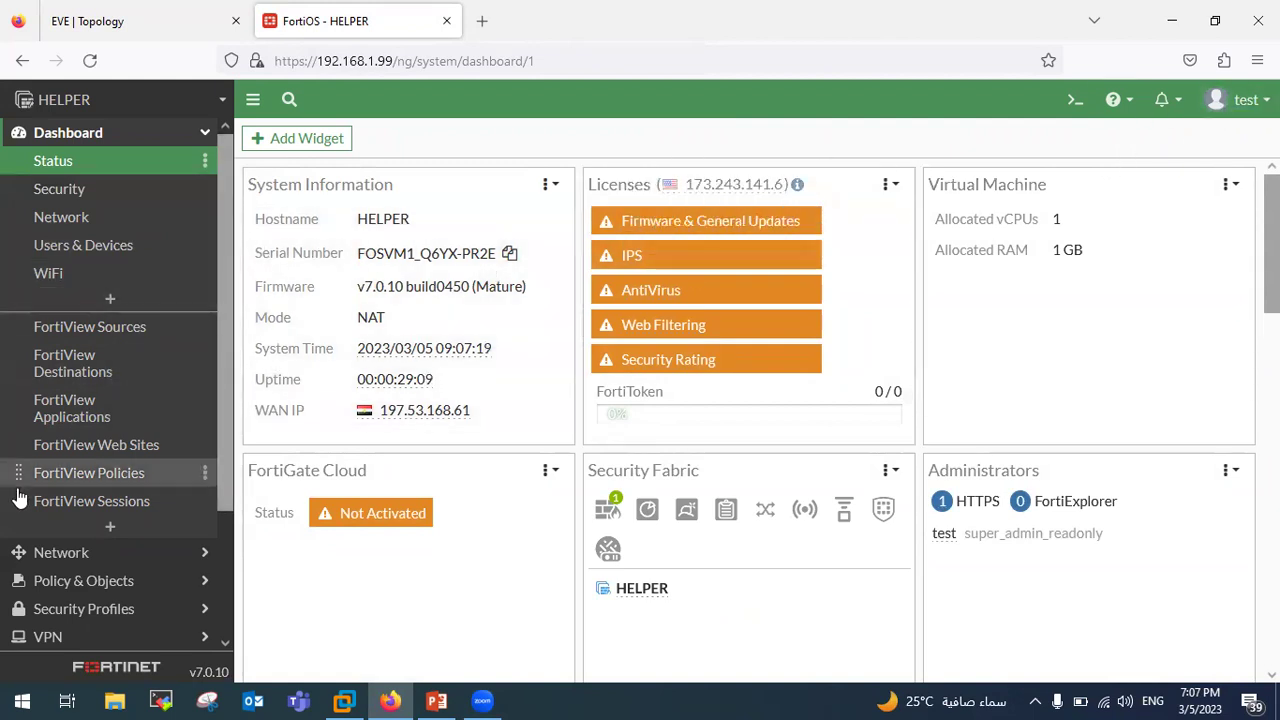
scroll(60, 470, "down", 3)
left_click(60, 395)
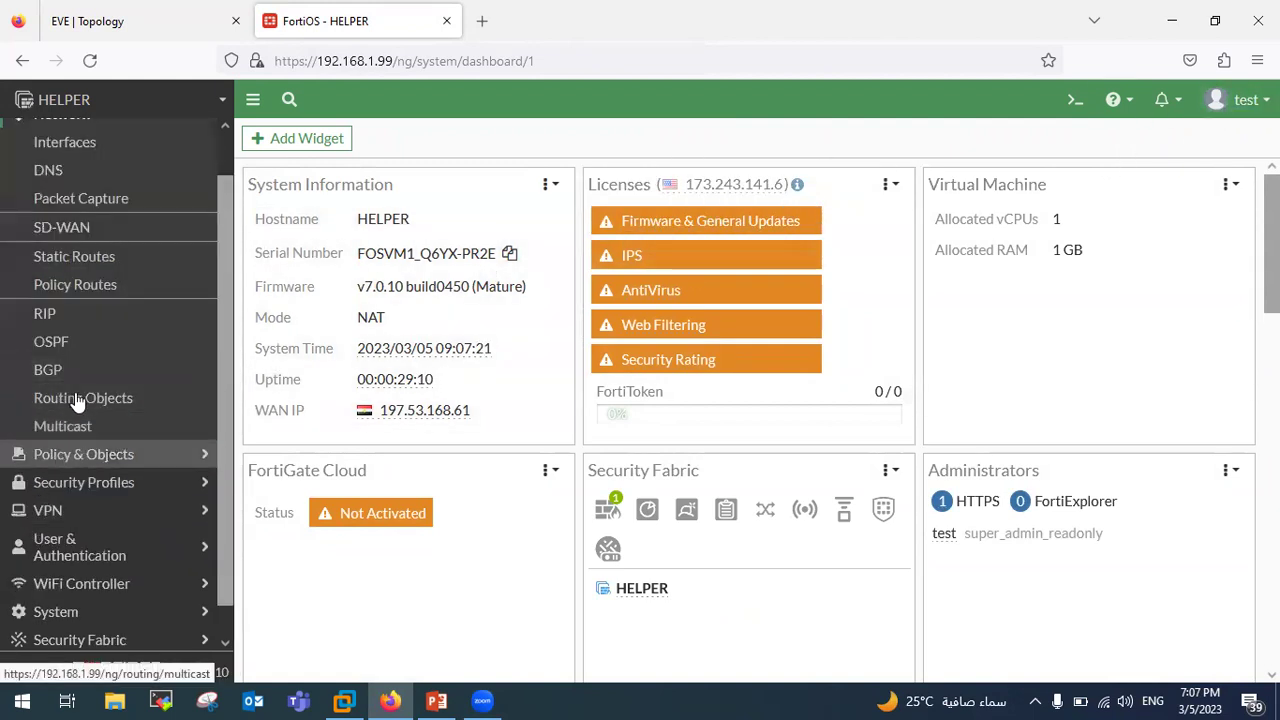
left_click(55, 142)
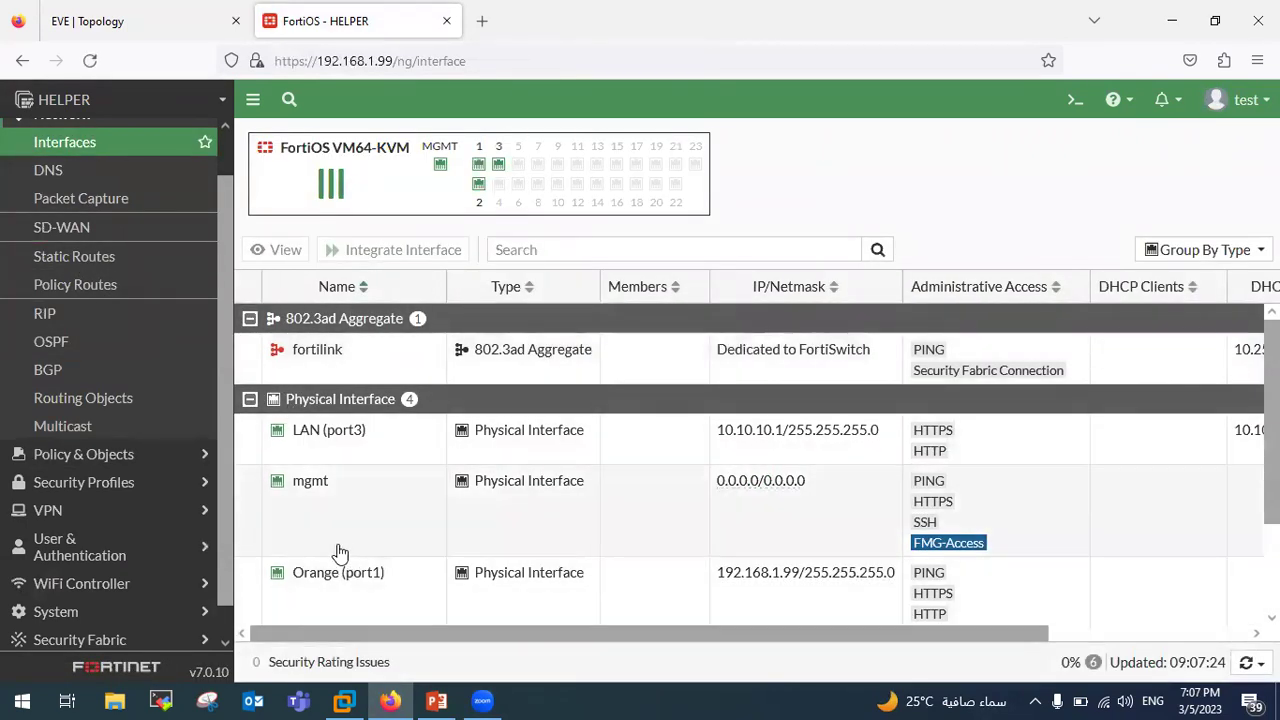
- Trial-edit port1's IP, HTTP/RADIUS access, LLDP and status, then leave without saving
double_click(328, 610)
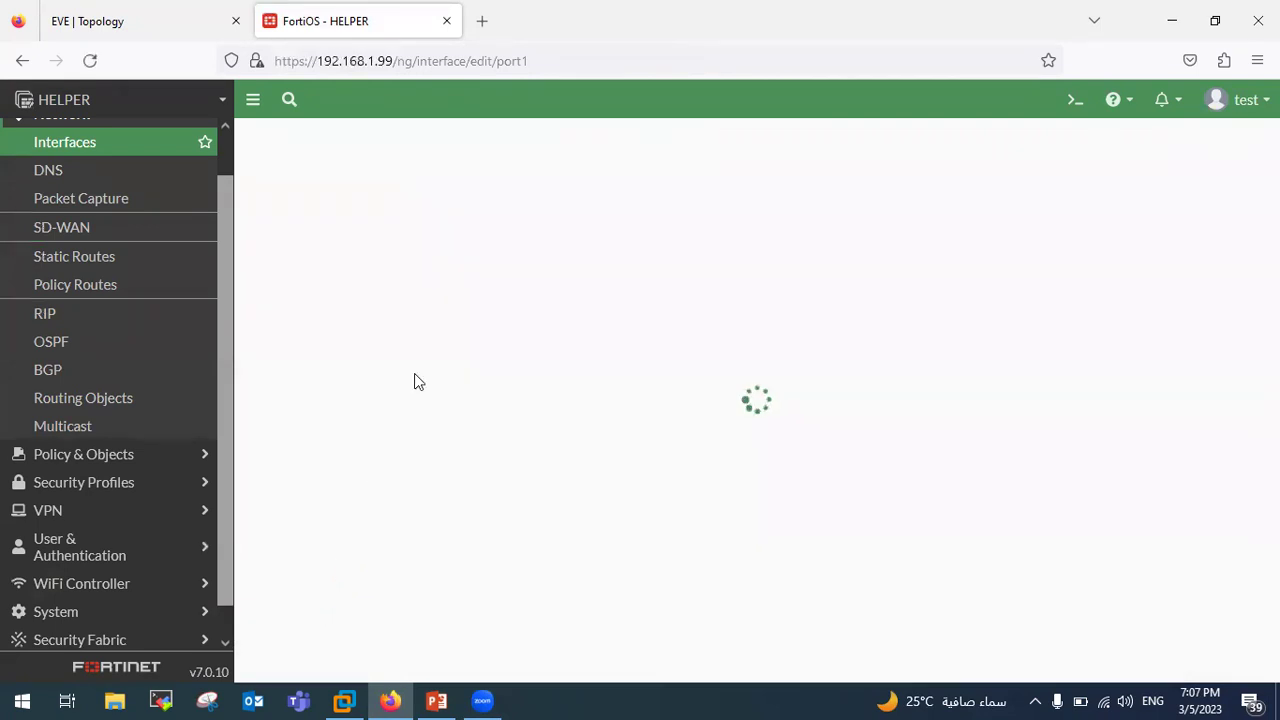
scroll(490, 390, "down", 1)
left_click_drag(548, 386, 414, 434)
key("BackSpace")
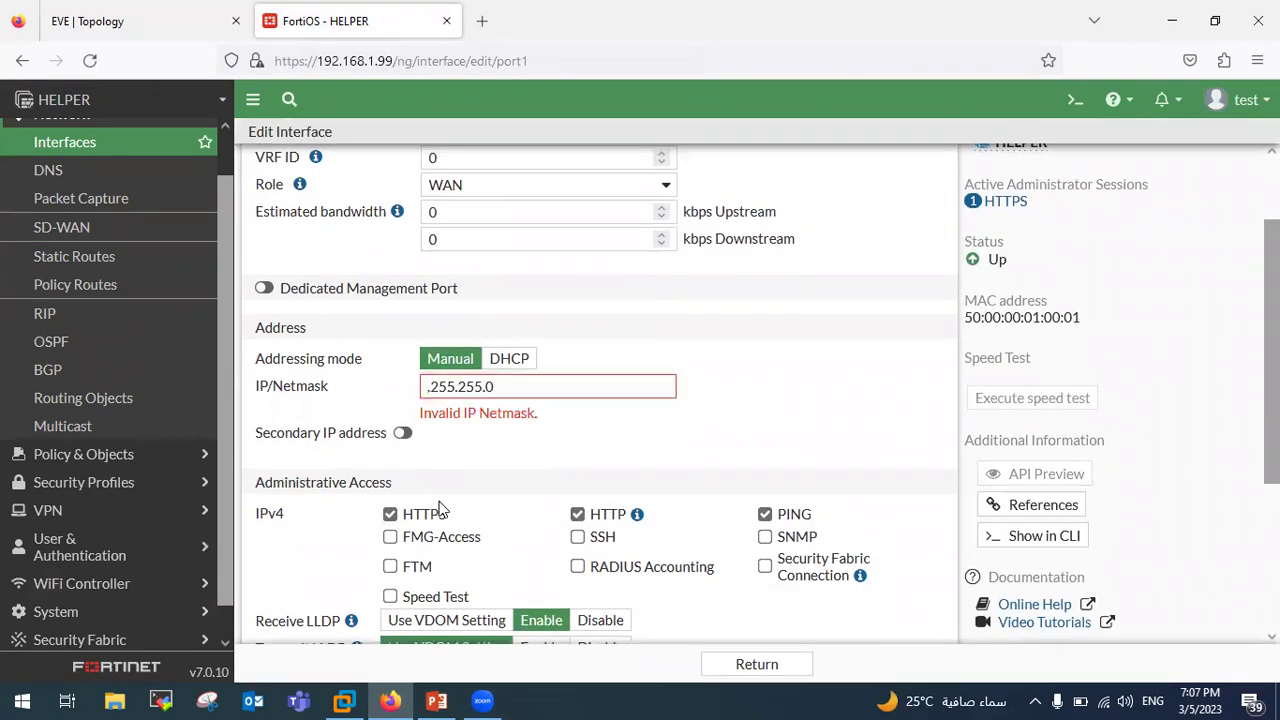
left_click(577, 514)
left_click(578, 566)
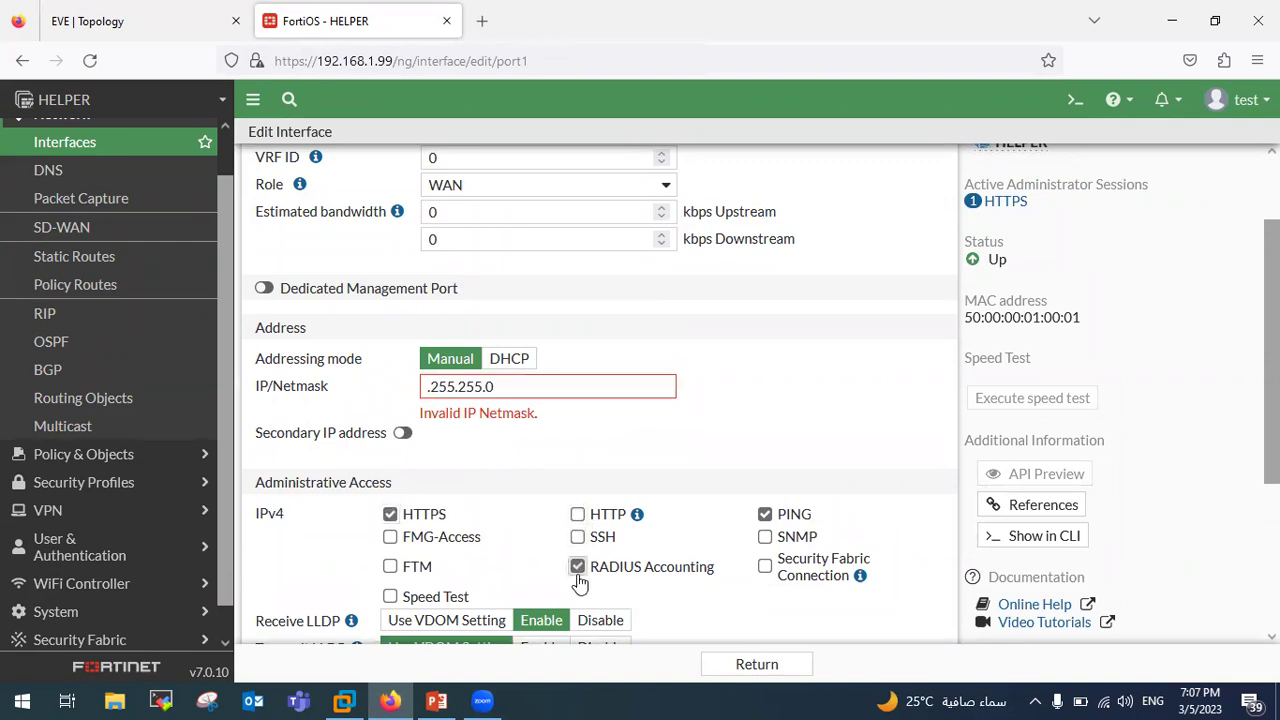
scroll(432, 500, "down", 2)
left_click(443, 378)
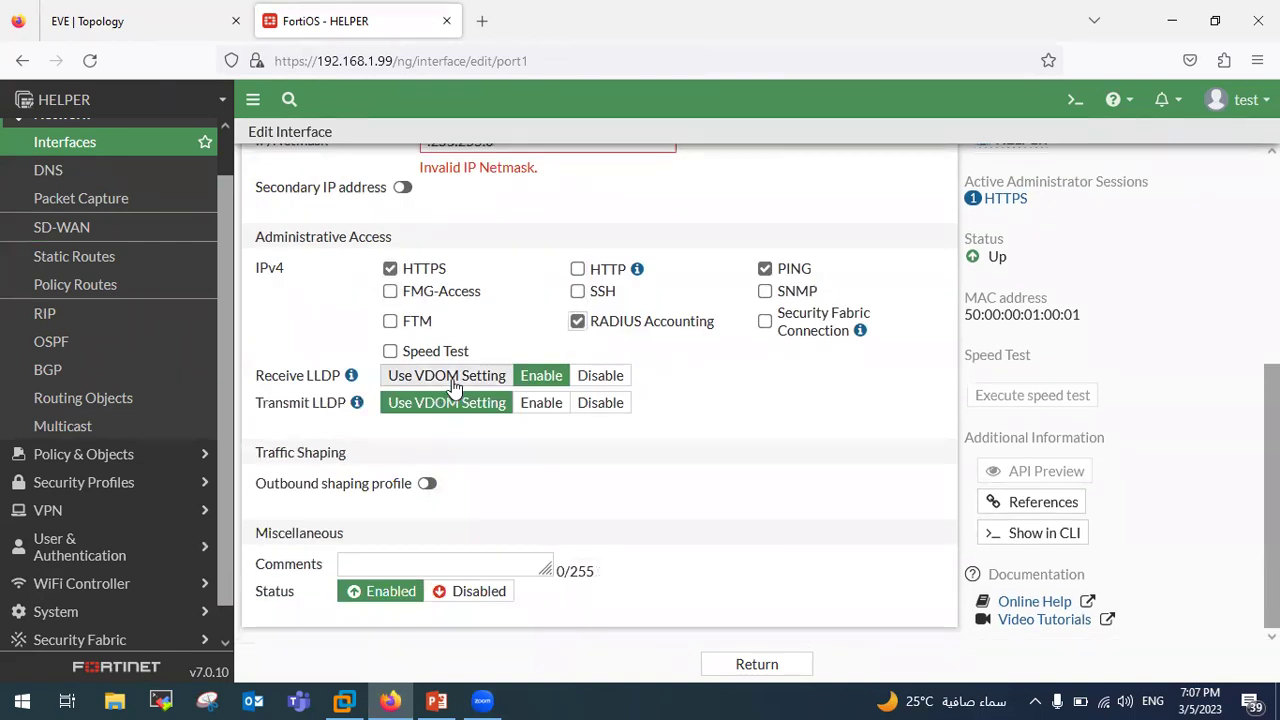
left_click(598, 402)
left_click(445, 594)
left_click(756, 663)
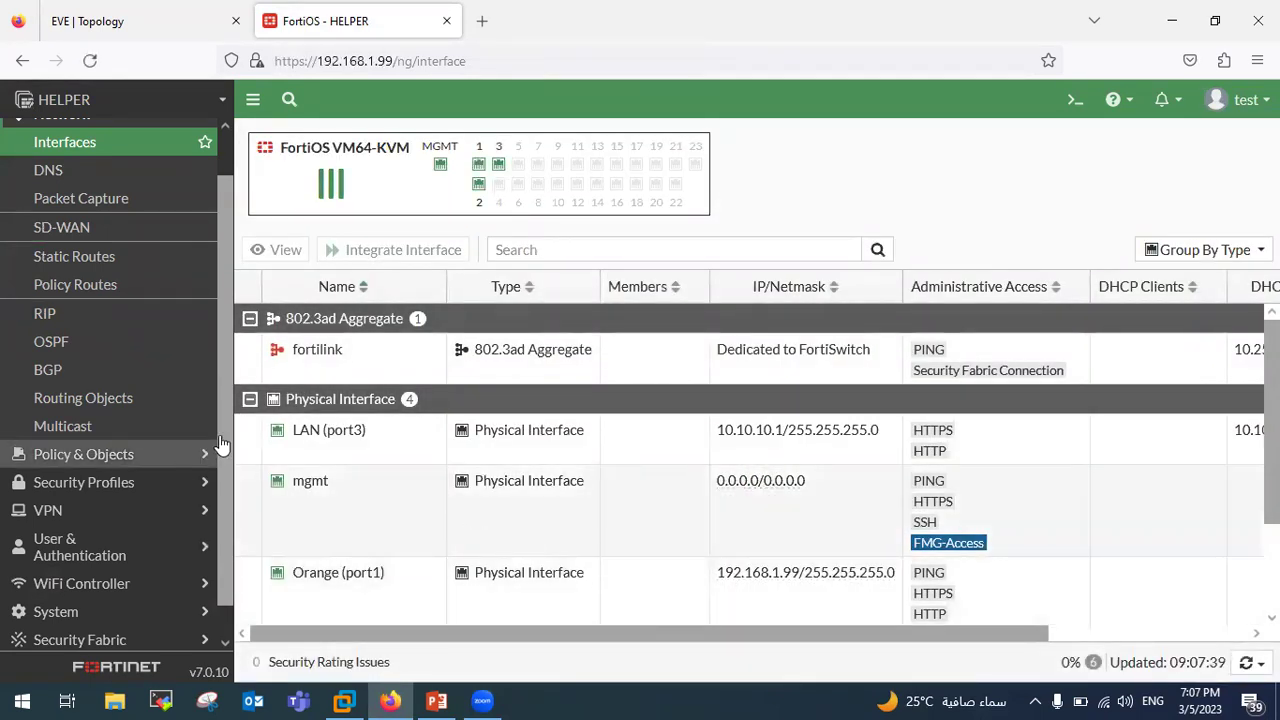
- Reopen Orange (port1) to confirm the edits weren't kept, then return to the list
left_click(334, 592)
double_click(334, 592)
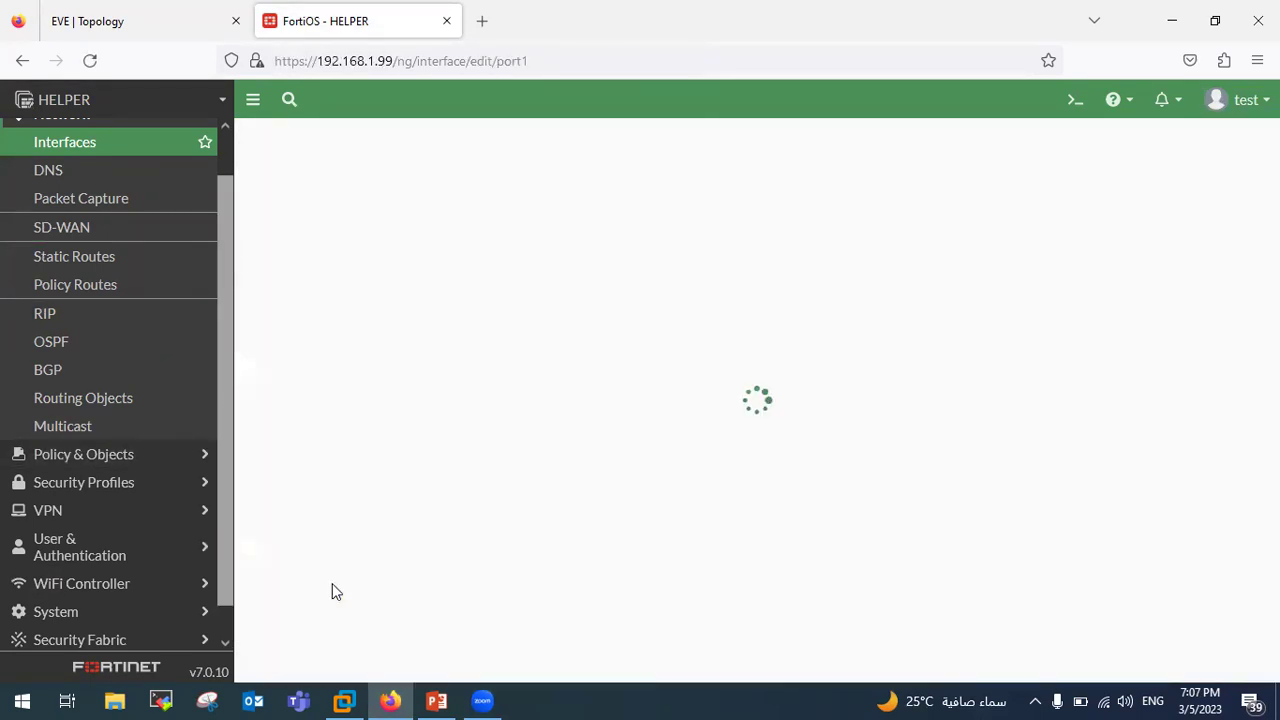
scroll(660, 557, "down", 2)
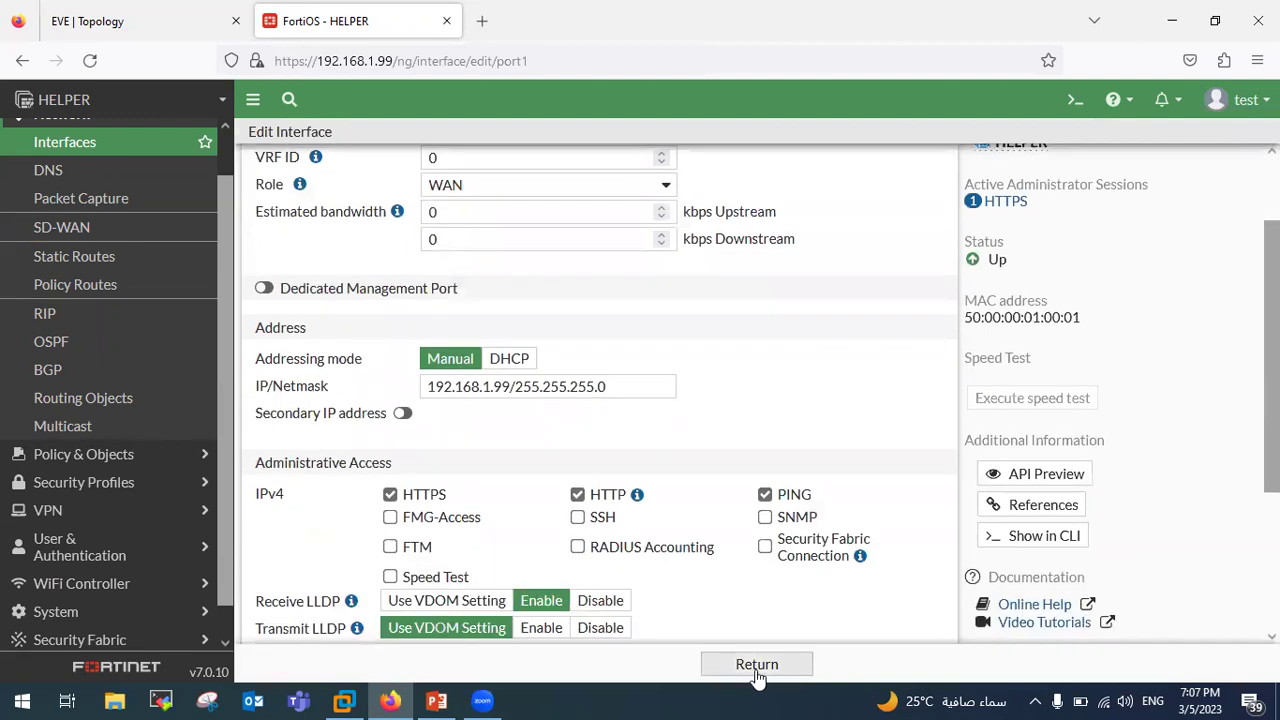
left_click(756, 665)
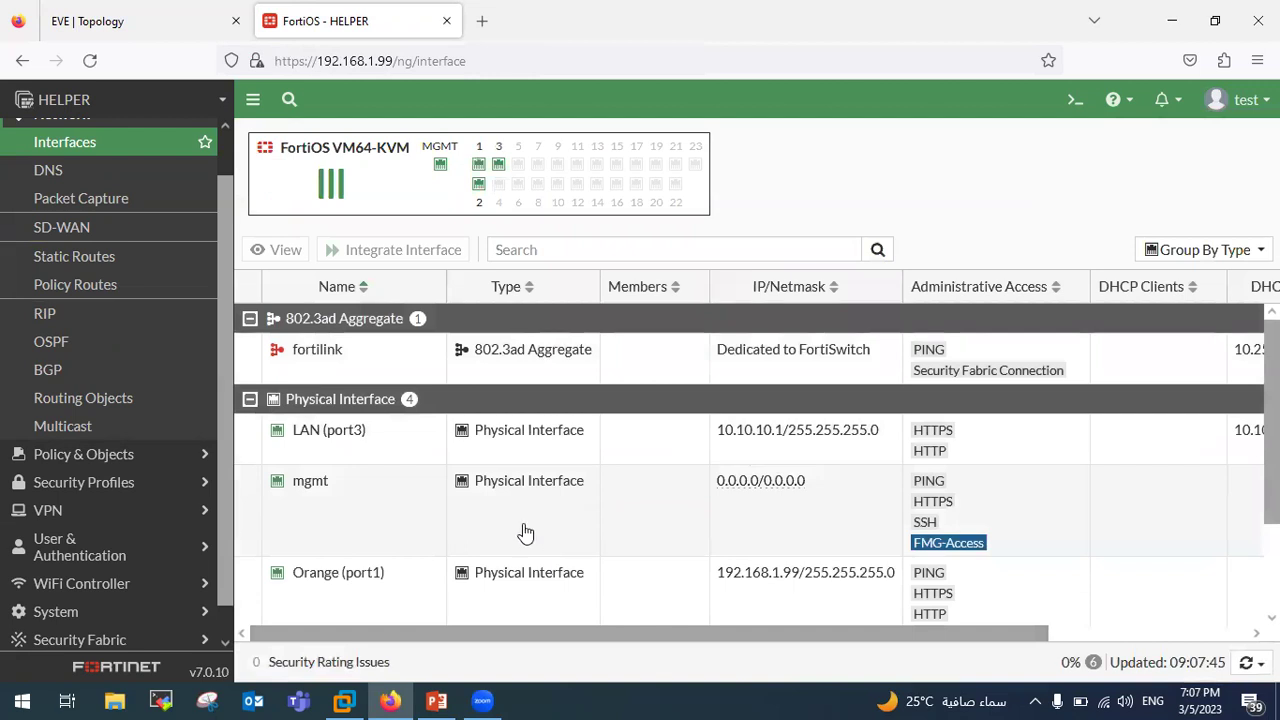
- Expand the Log & Report and Security Profiles sections in the sidebar
scroll(523, 531, "down", 2)
scroll(83, 600, "down", 1)
left_click(60, 636)
scroll(88, 322, "down", 5)
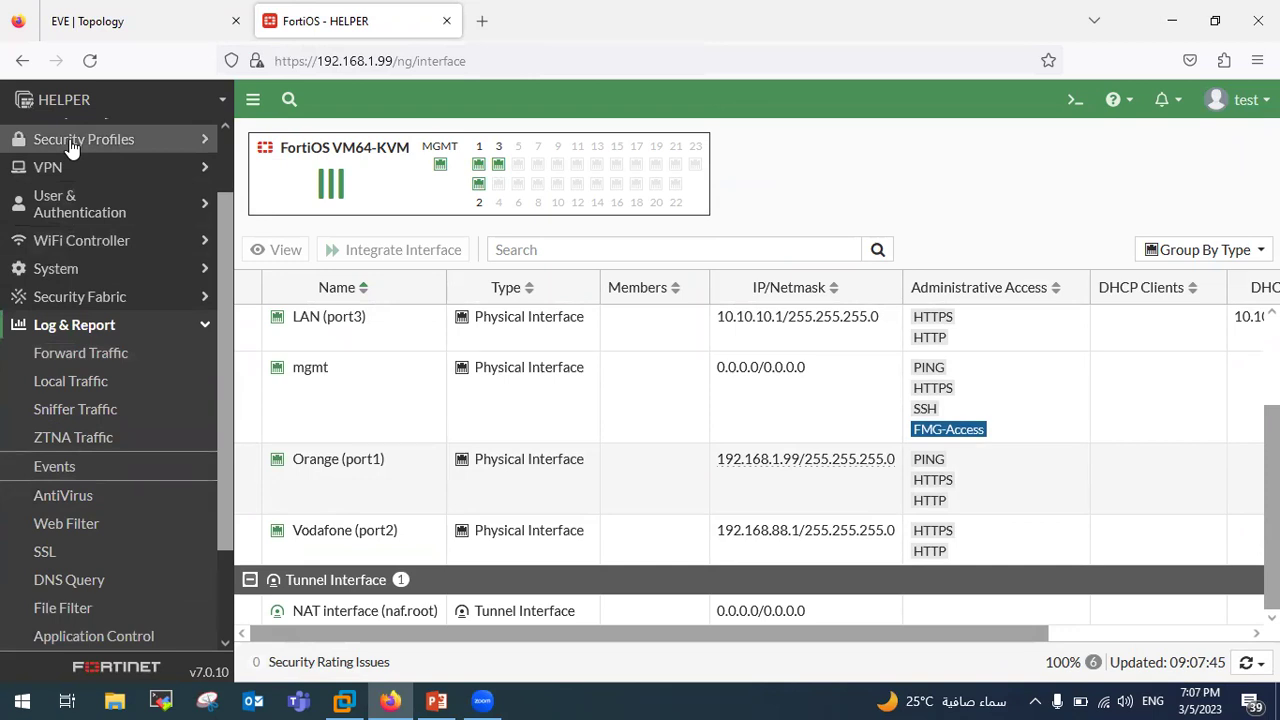
left_click(70, 142)
scroll(91, 243, "up", 2)
- Open Dashboard > Status and move System Information to the top of the right column
left_click(63, 138)
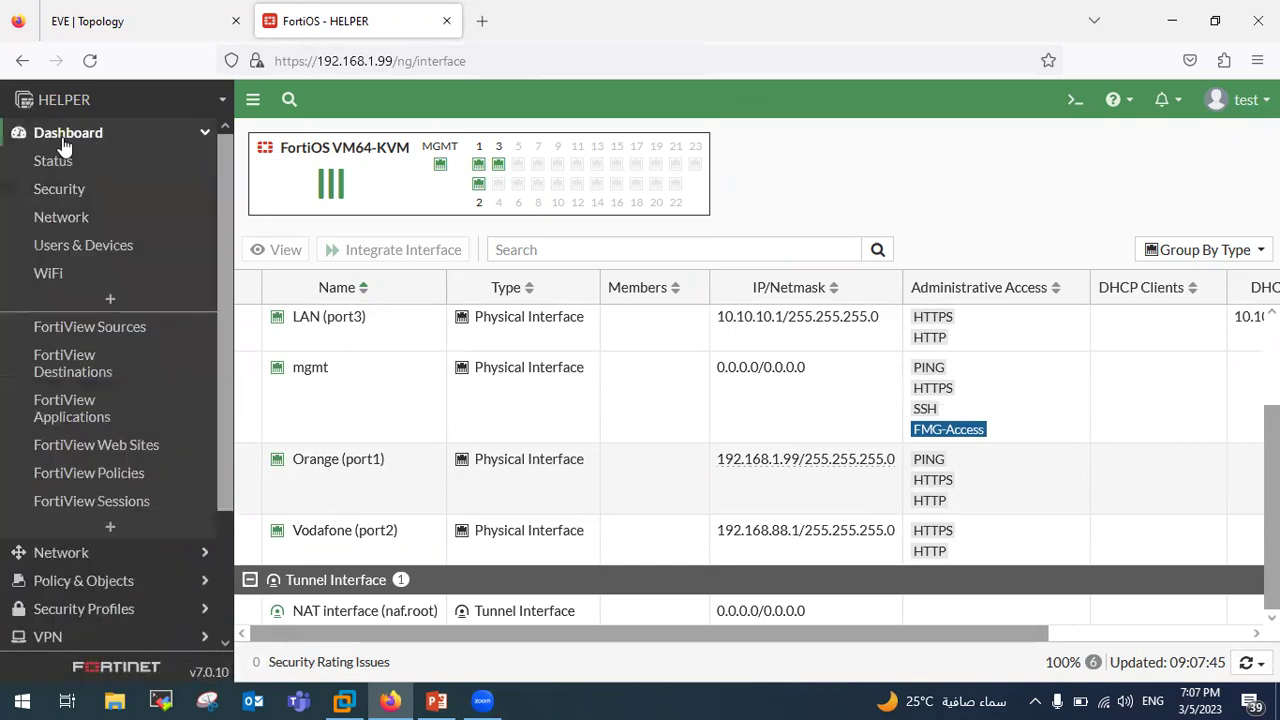
left_click(57, 160)
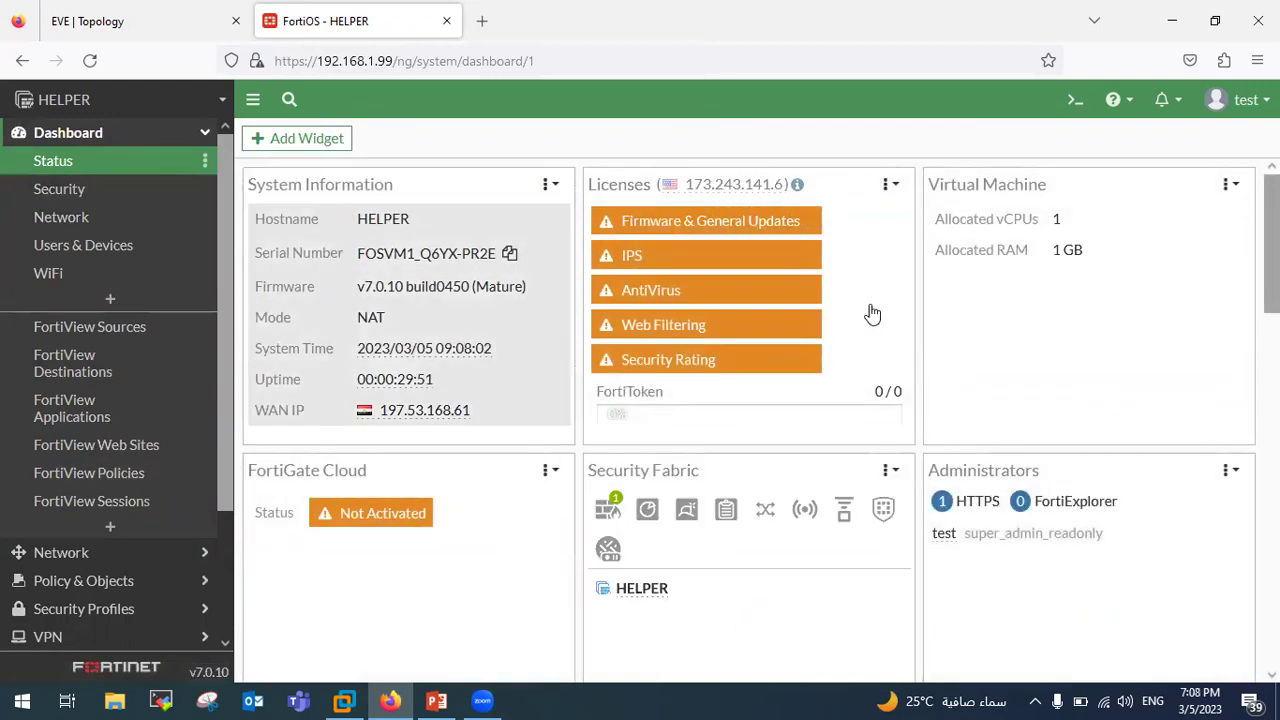
left_click_drag(296, 184, 1000, 200)
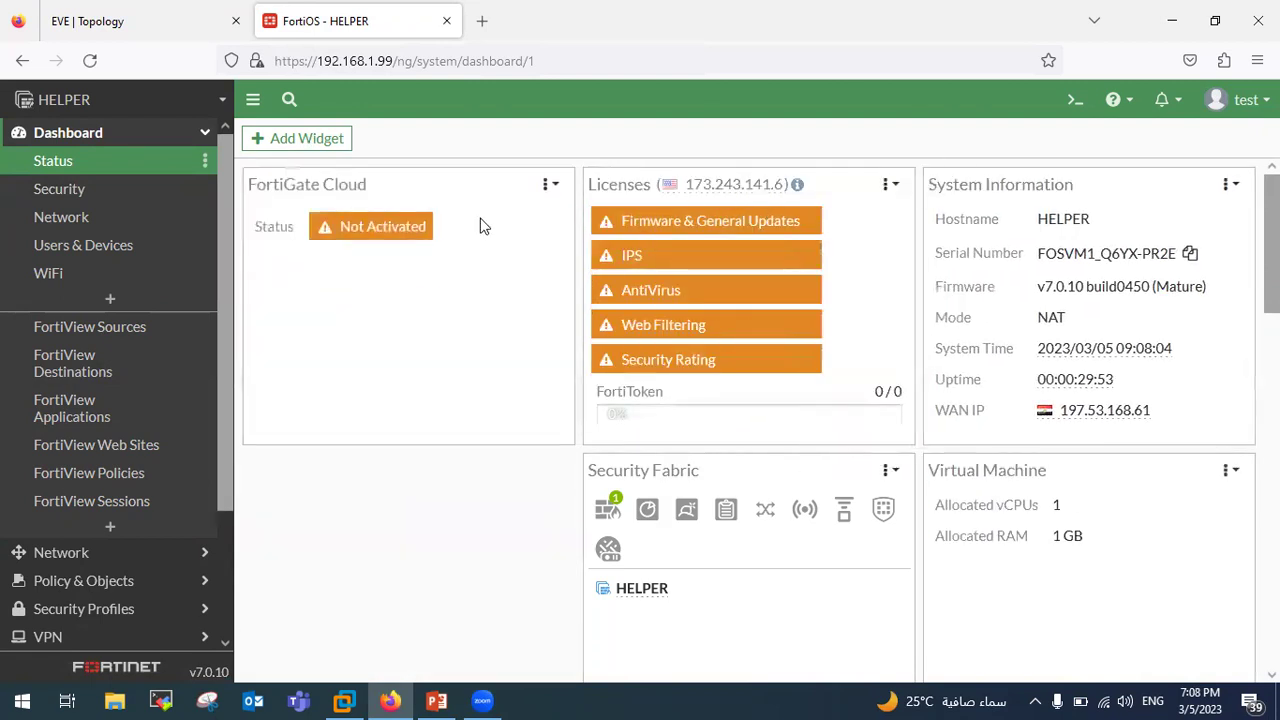
mouse_move(502, 177)
left_mouse_down()
mouse_move(508, 451)
mouse_move(500, 190)
left_mouse_up()
left_click_drag(1000, 185, 1229, 190)
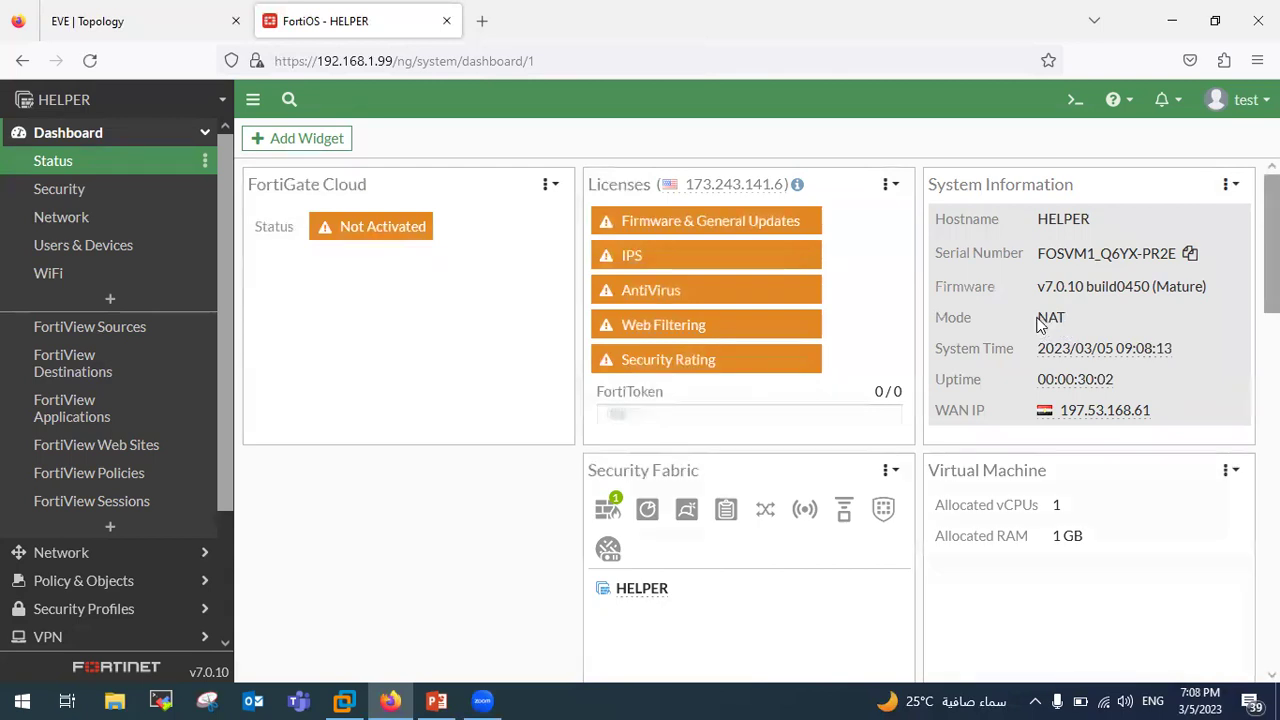
mouse_move(1045, 322)
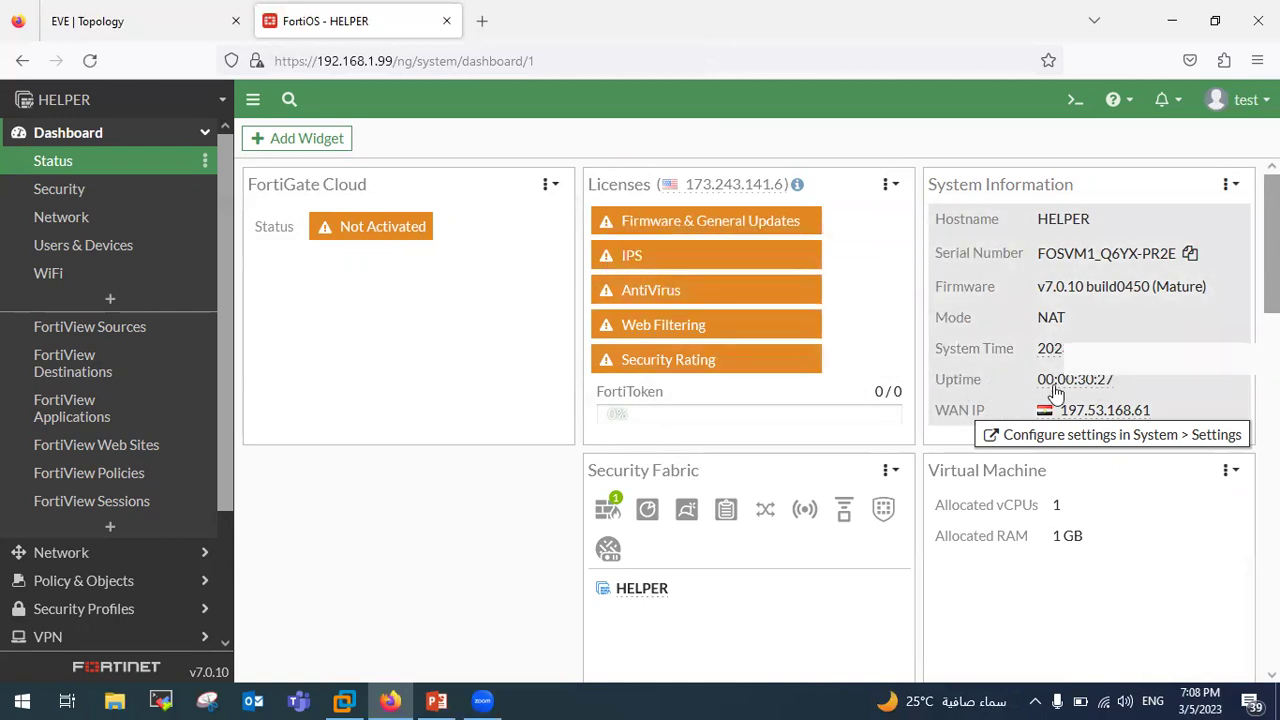
- Scroll up and down through the Status dashboard widgets to review them
scroll(449, 417, "down", 5)
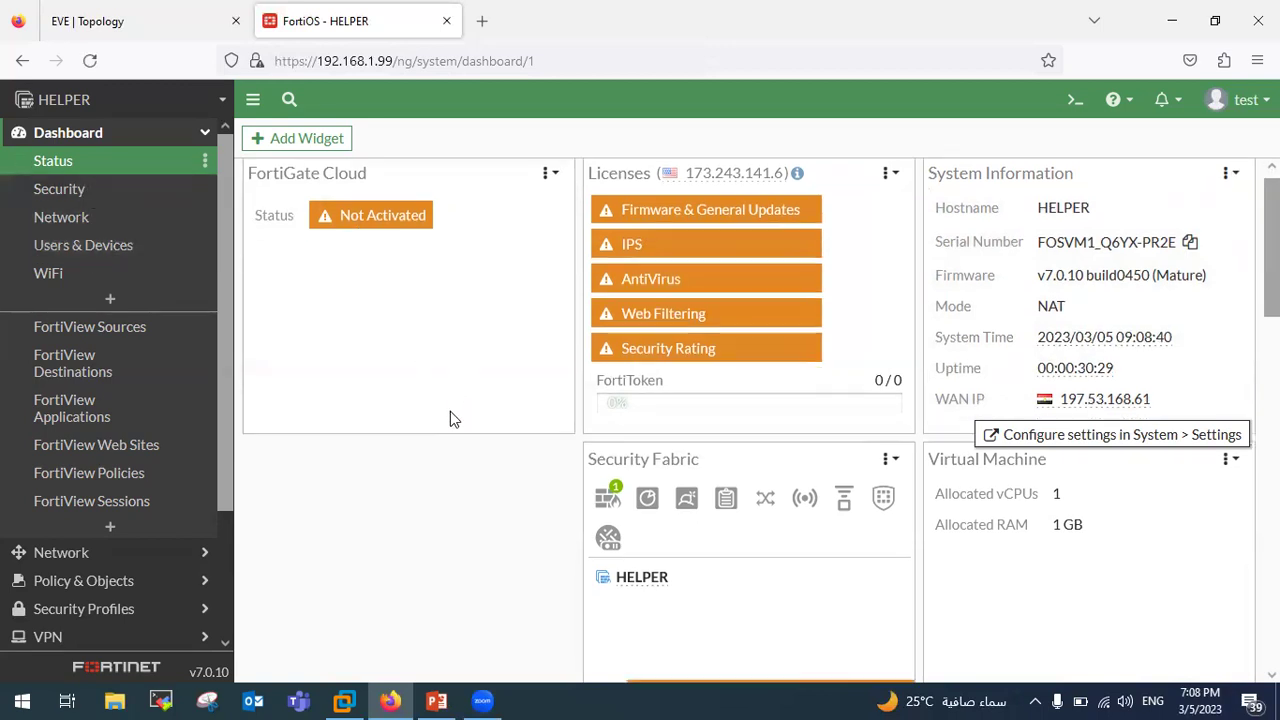
scroll(350, 432, "down", 5)
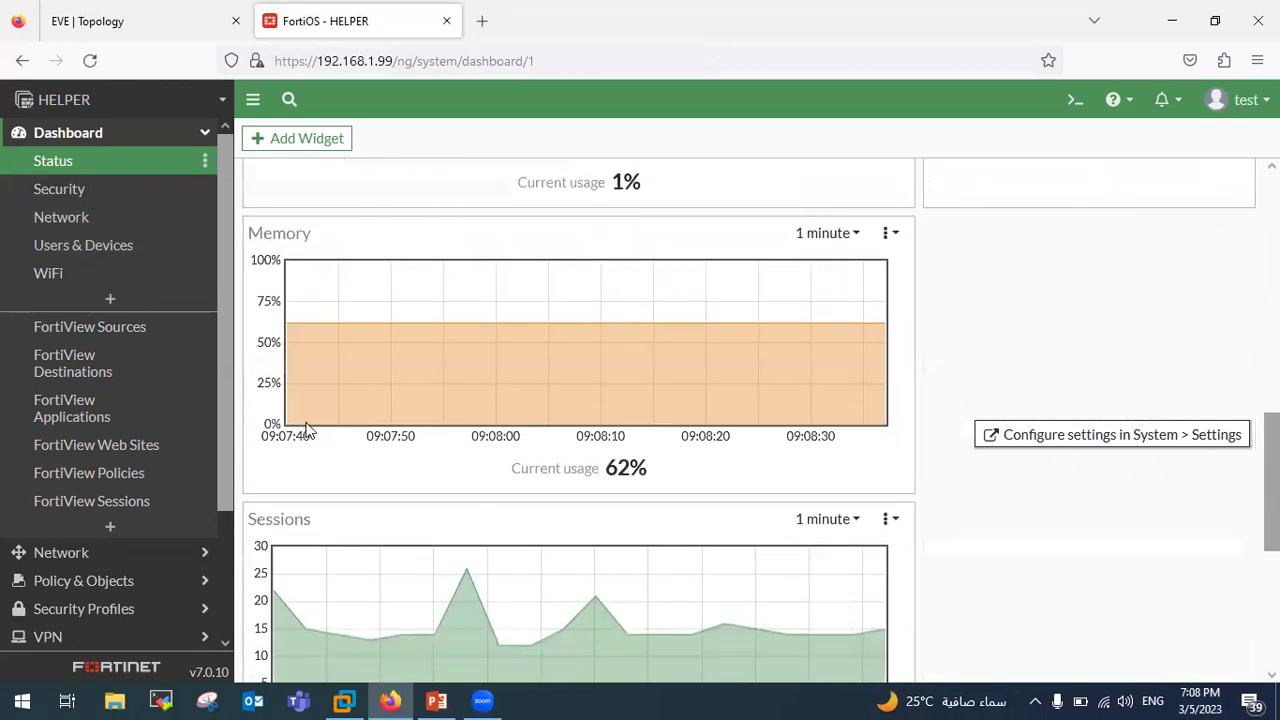
scroll(305, 430, "down", 5)
scroll(480, 380, "up", 3)
scroll(640, 410, "up", 5)
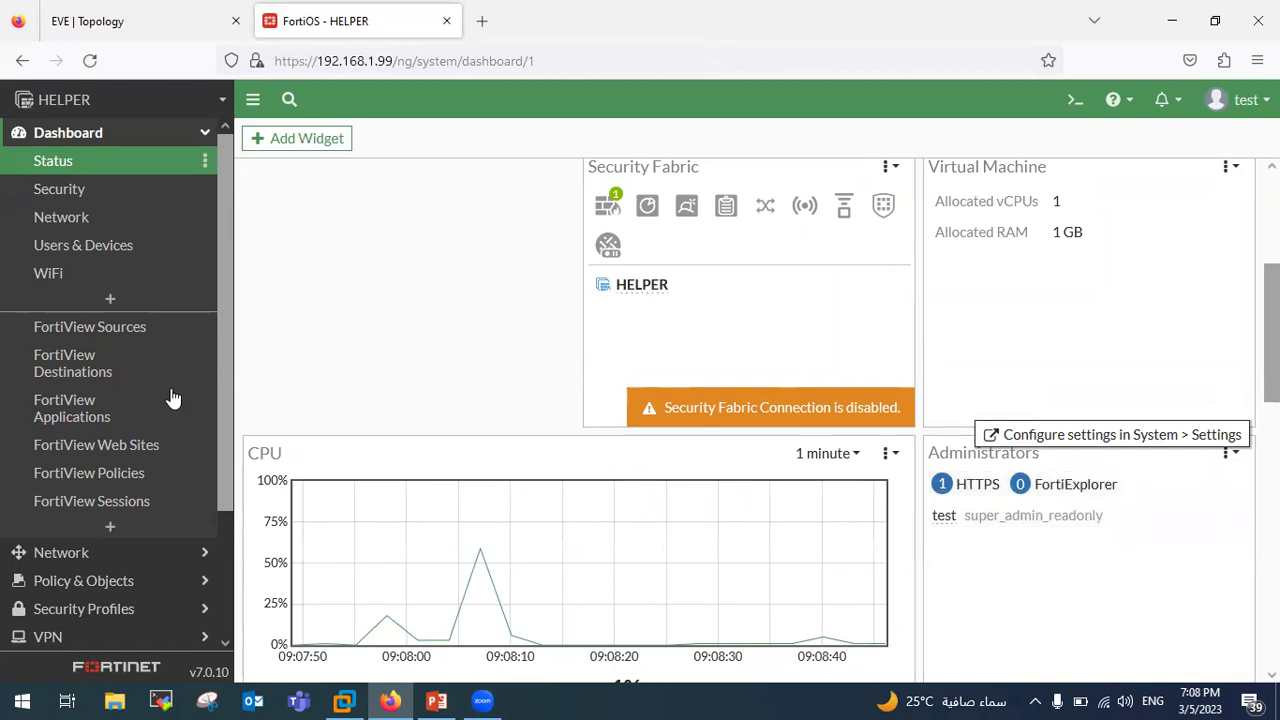
scroll(126, 300, "down", 3)
scroll(420, 320, "up", 1)
scroll(418, 320, "up", 5)
scroll(120, 250, "up", 3)
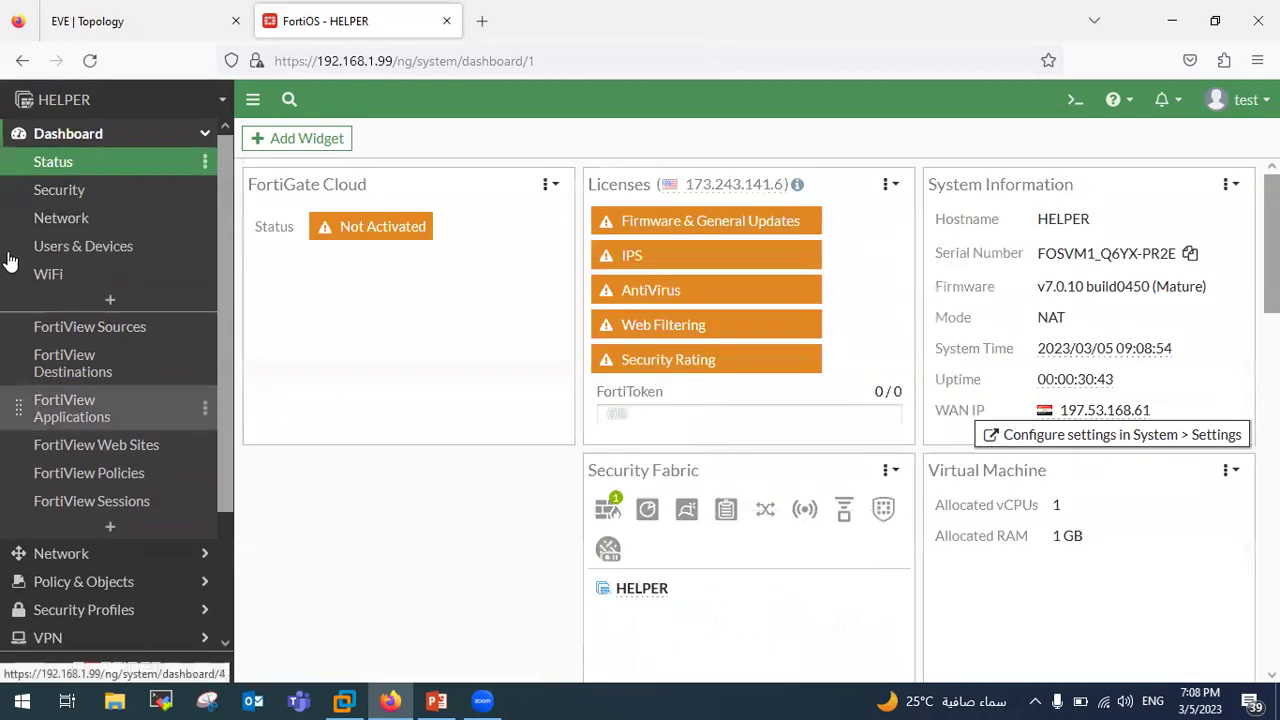
- Review the Security dashboard and the AntiVirus profile list
left_click(175, 190)
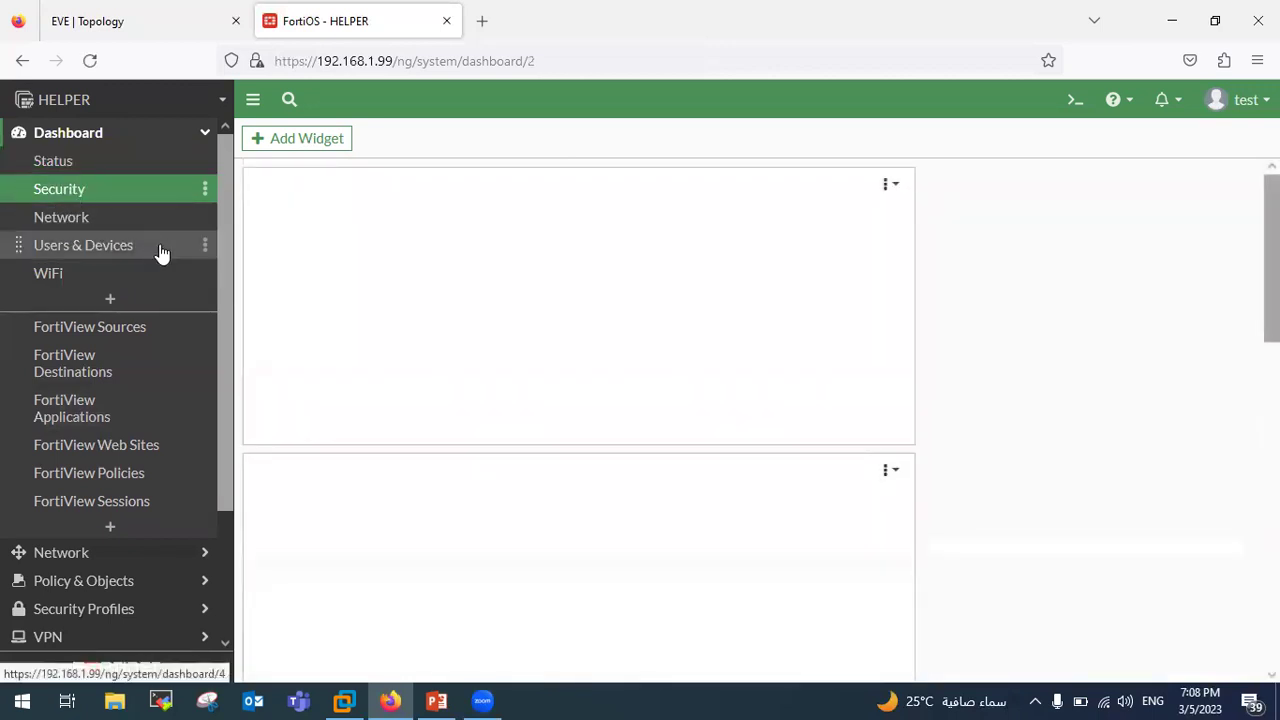
scroll(86, 340, "down", 3)
left_click(86, 451)
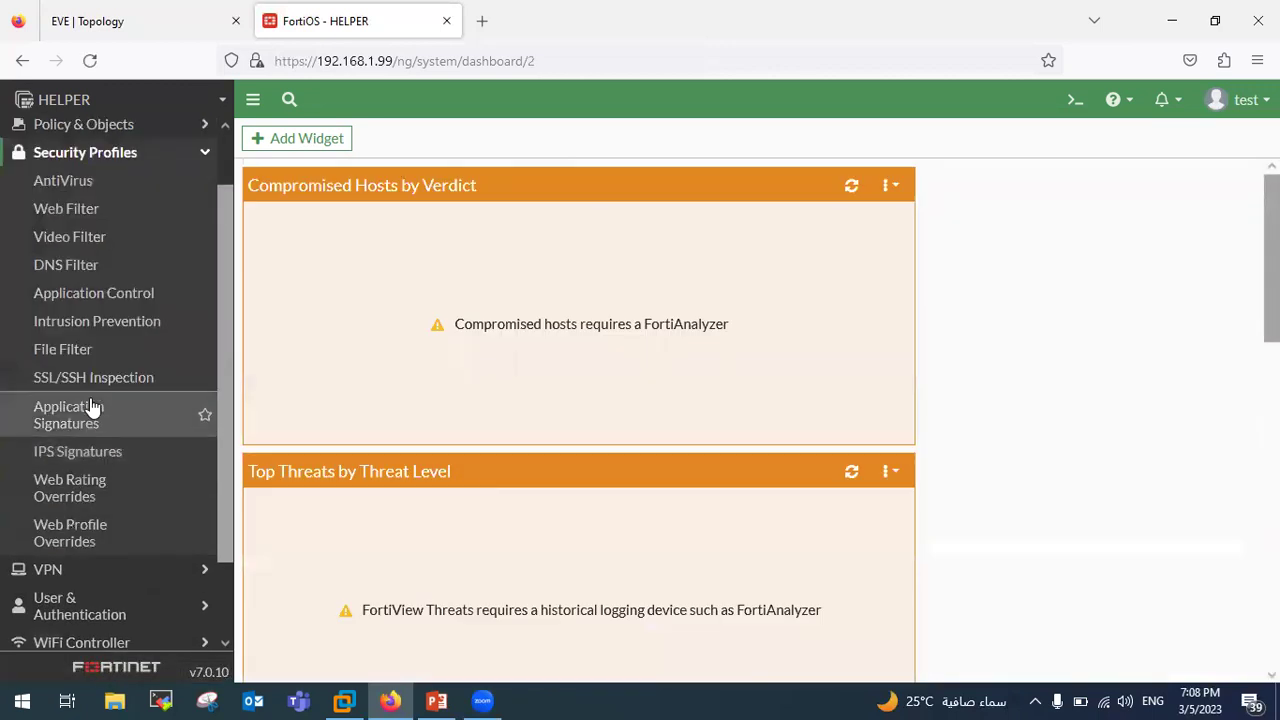
left_click(100, 178)
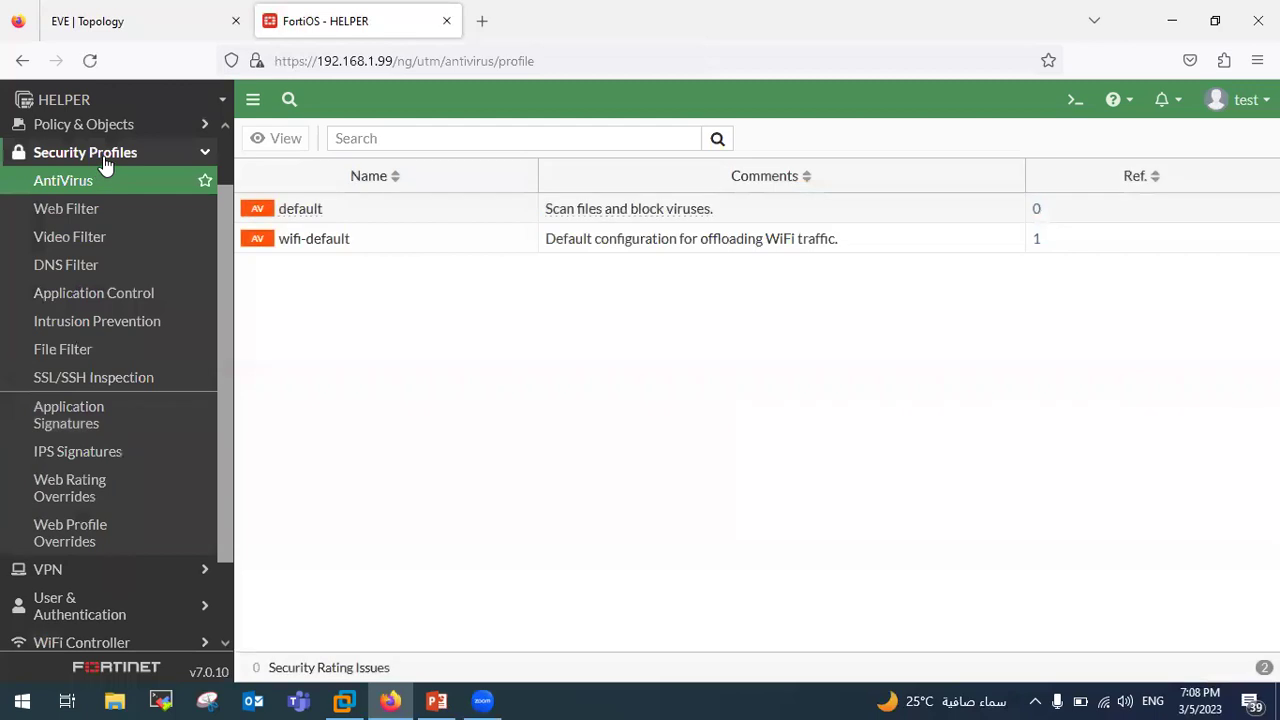
left_click(163, 160)
- Log out, then sign back in using the saved administrator login
left_click(1215, 100)
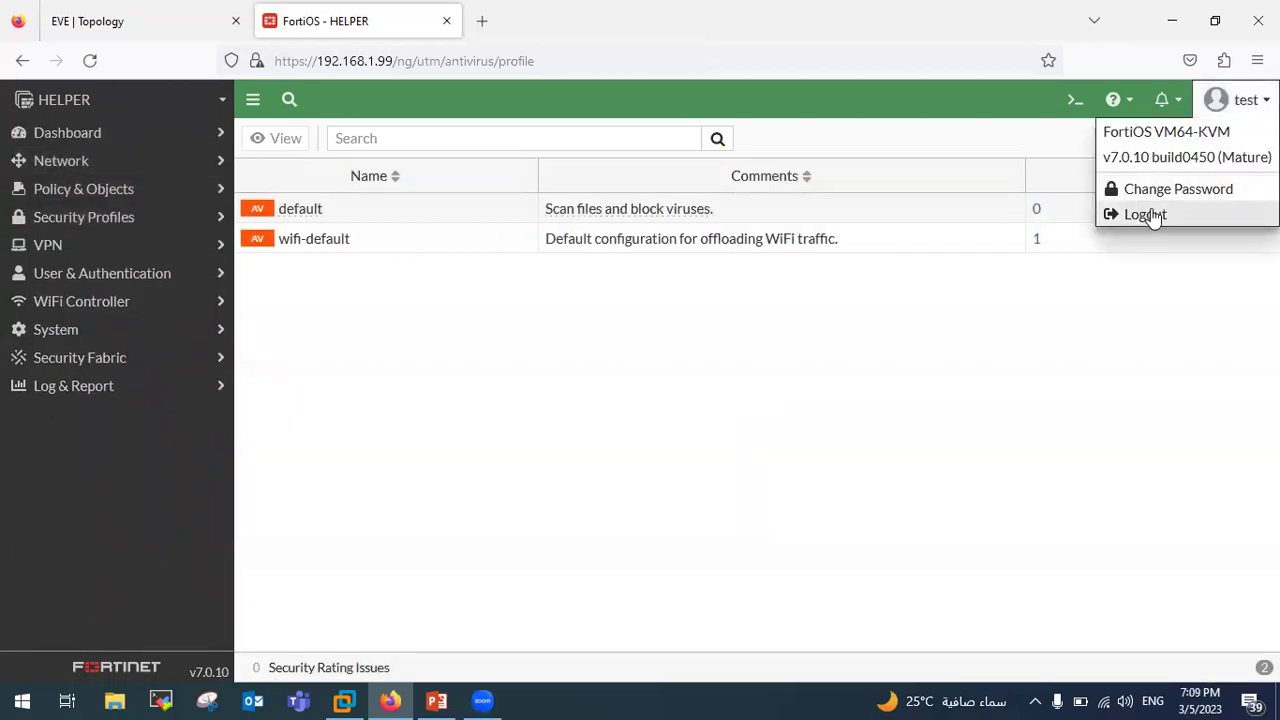
left_click(1147, 215)
left_click(665, 362)
left_click(608, 400)
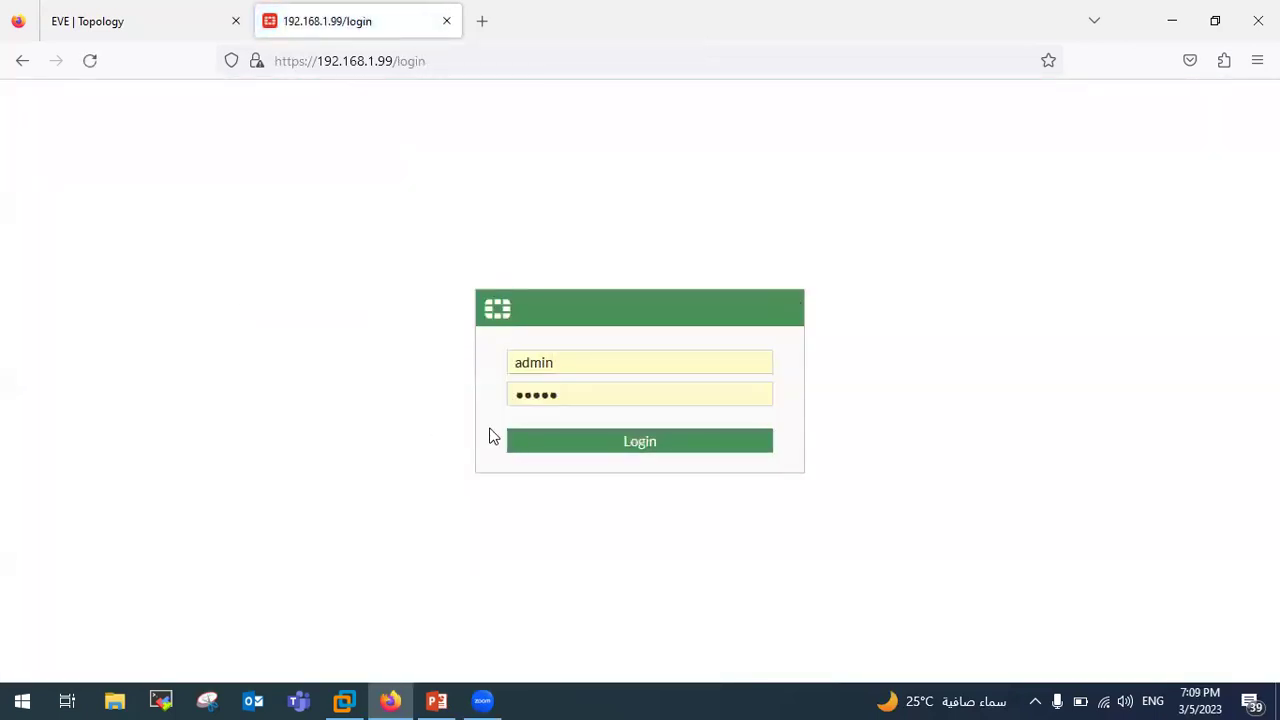
left_click(545, 441)
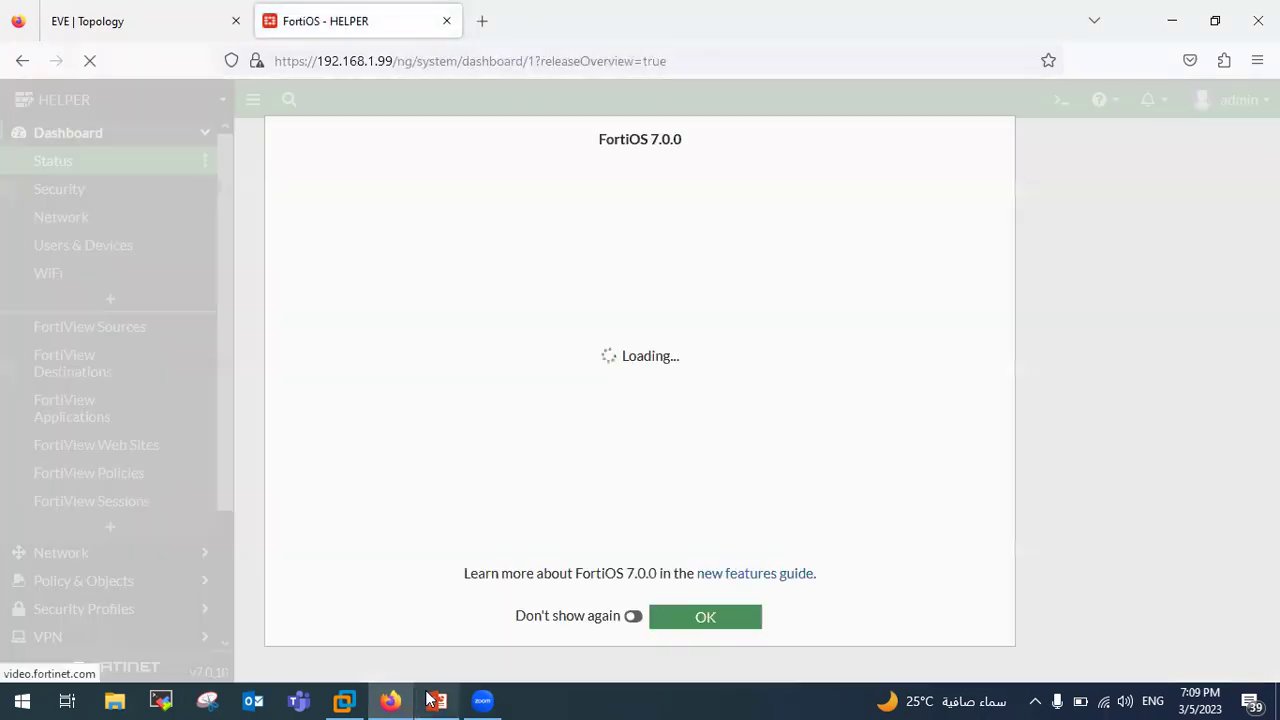
- Back in the FortiGate console, dismiss the FortiOS 7.0 announcement, collapse Dashboard and expand System
left_click(434, 700)
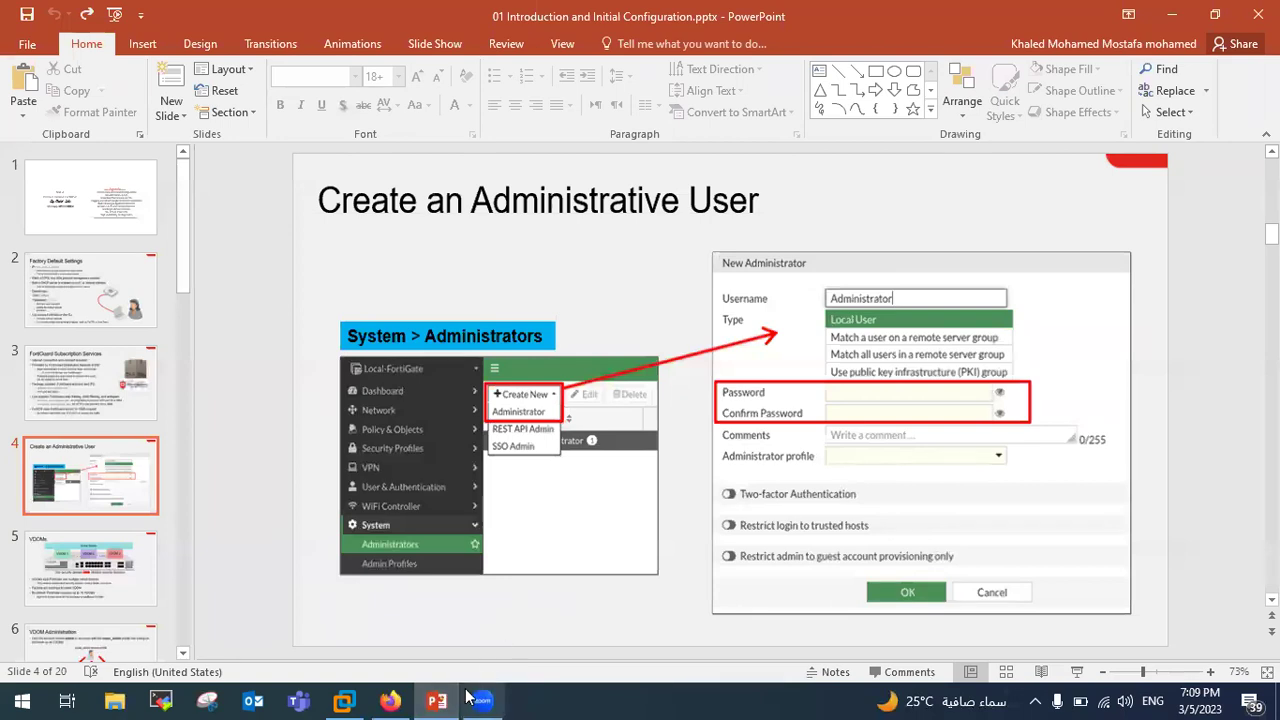
left_click(390, 700)
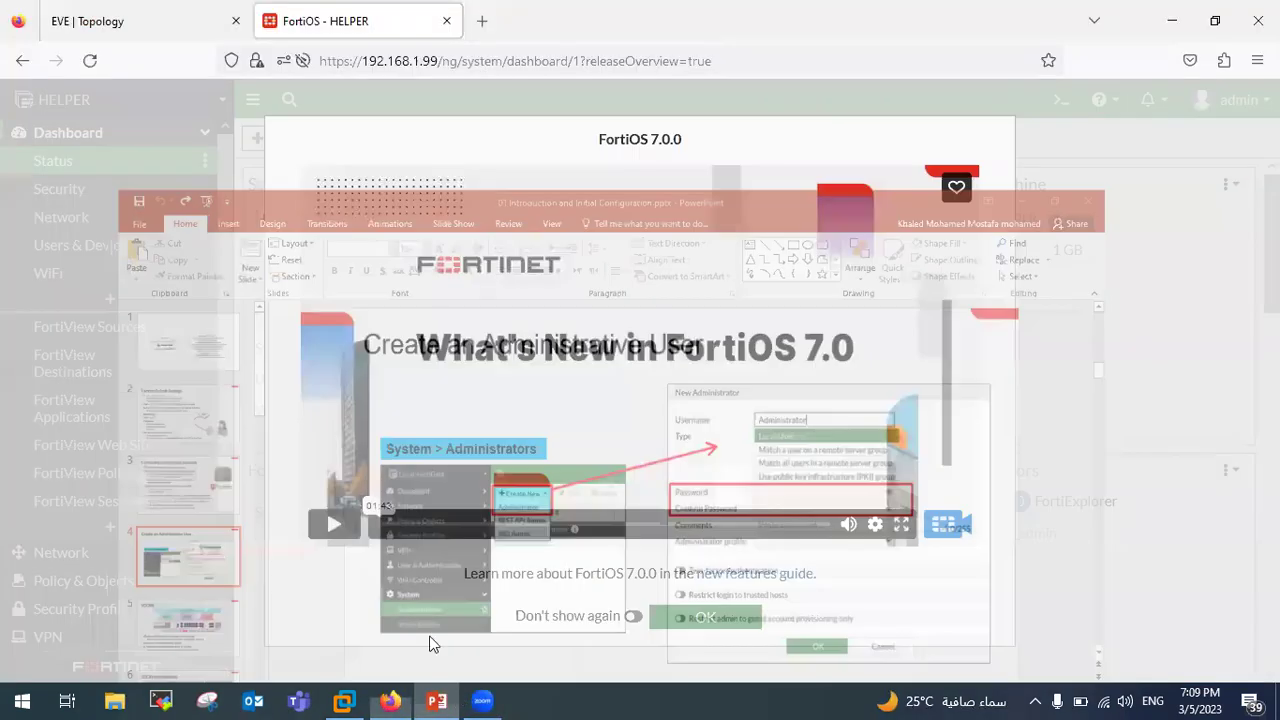
left_click(700, 618)
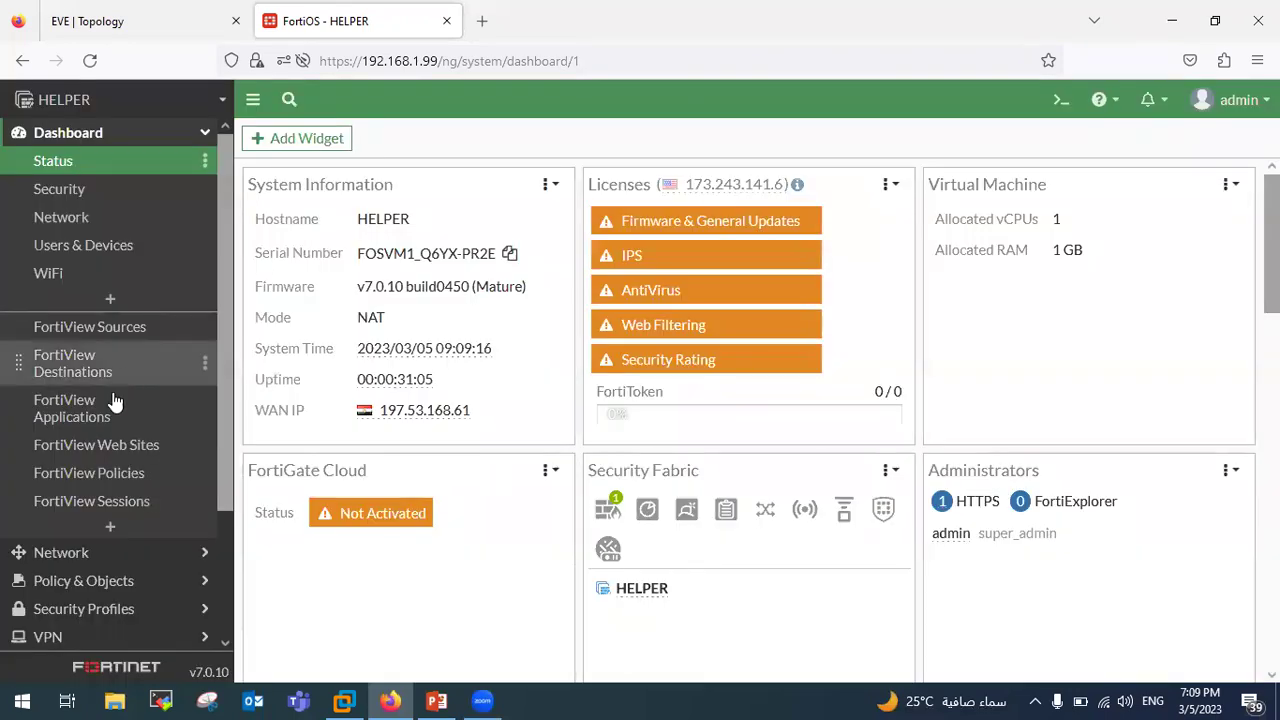
scroll(97, 484, "down", 1)
scroll(97, 484, "down", 3)
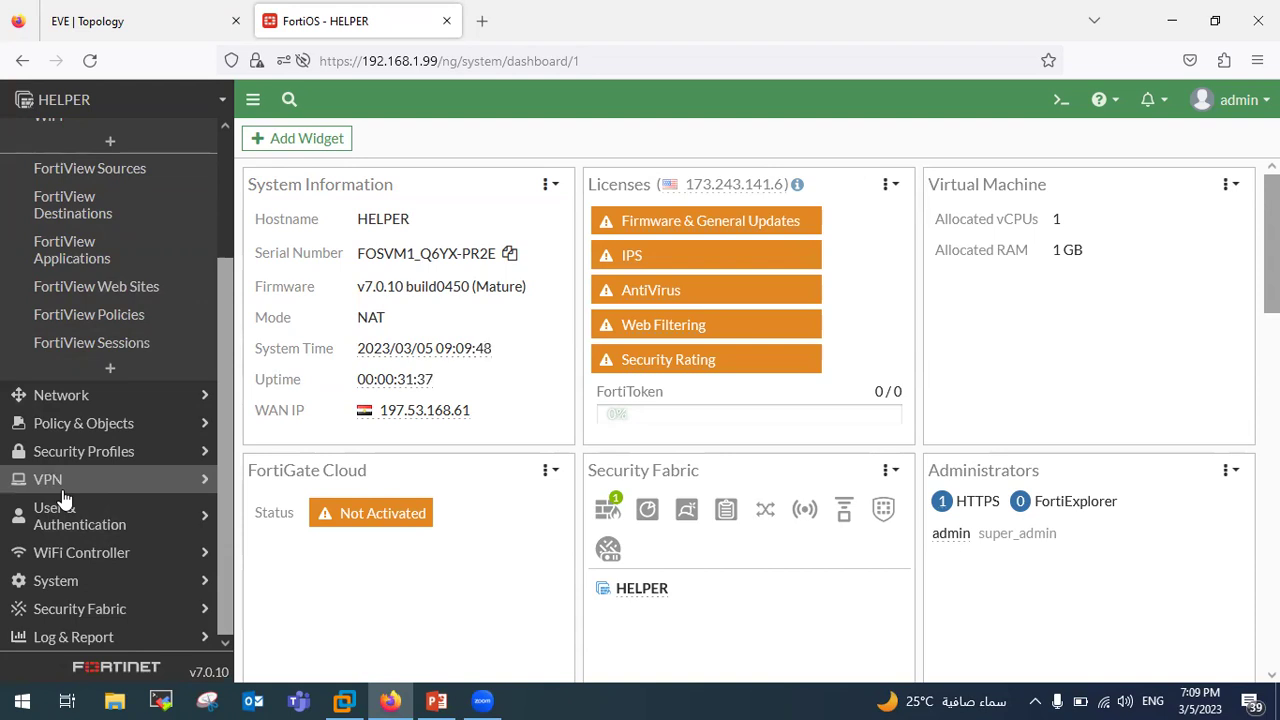
scroll(70, 400, "up", 3)
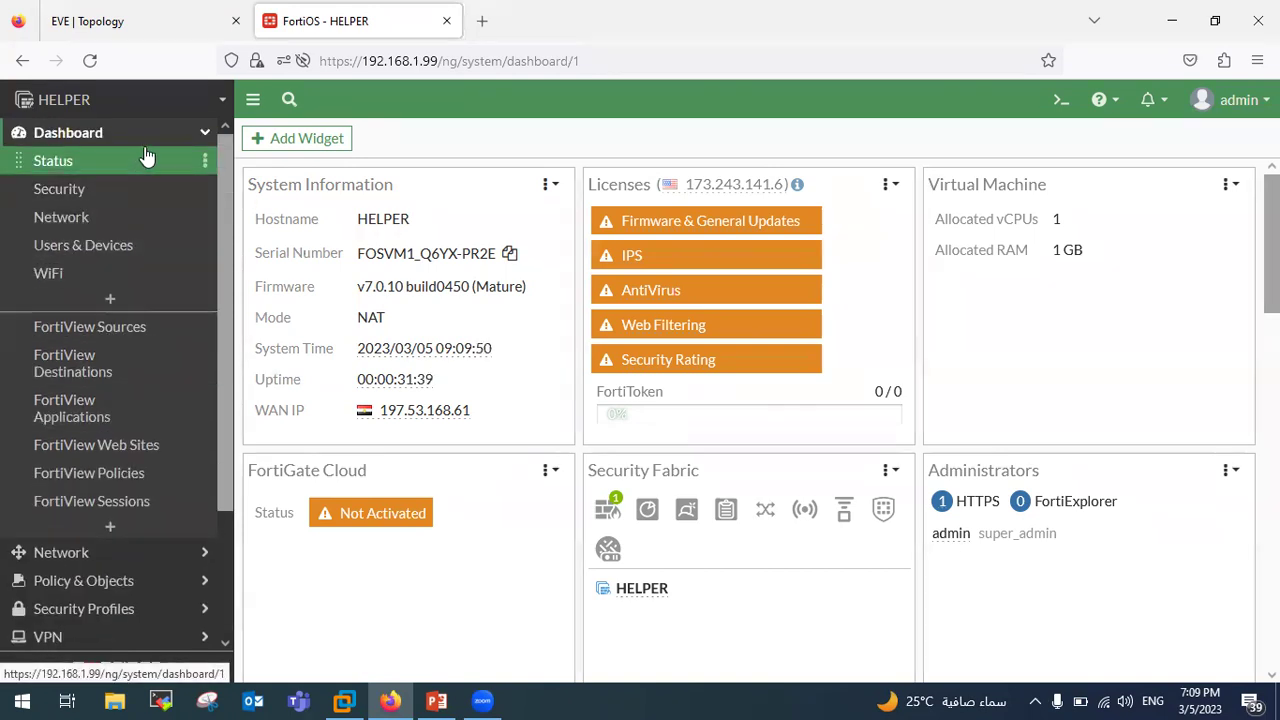
left_click(145, 136)
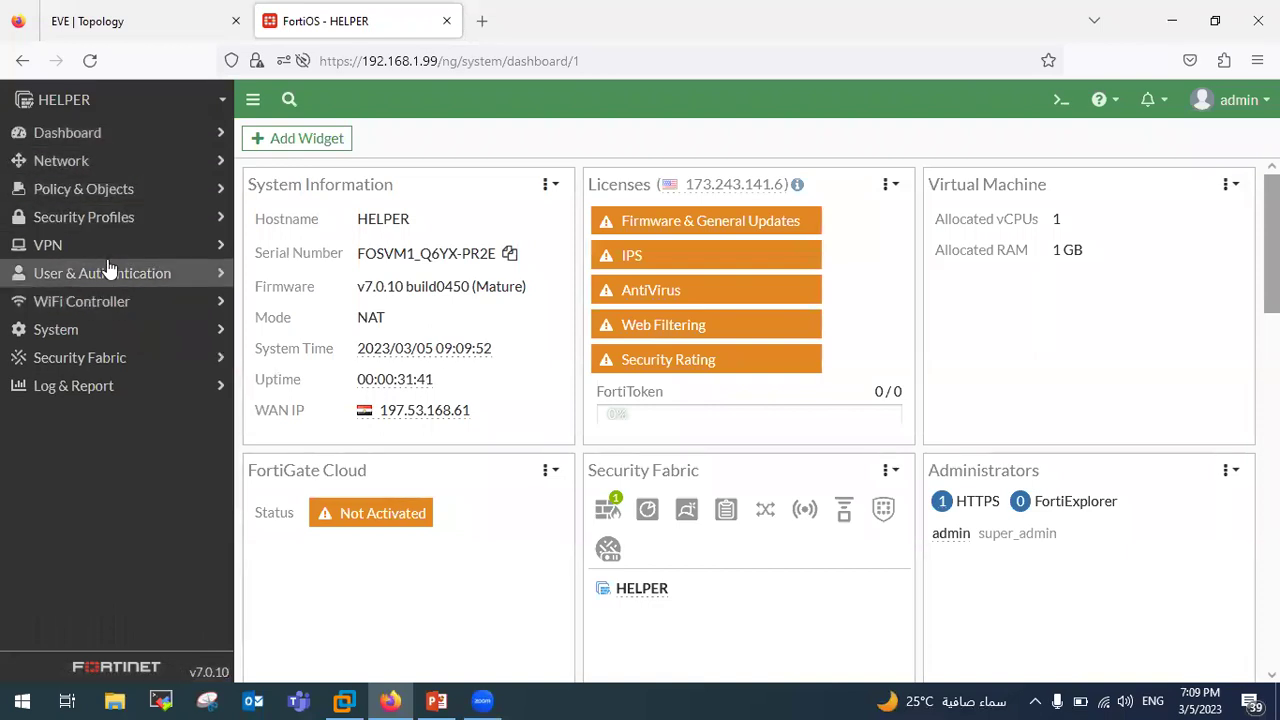
left_click(80, 340)
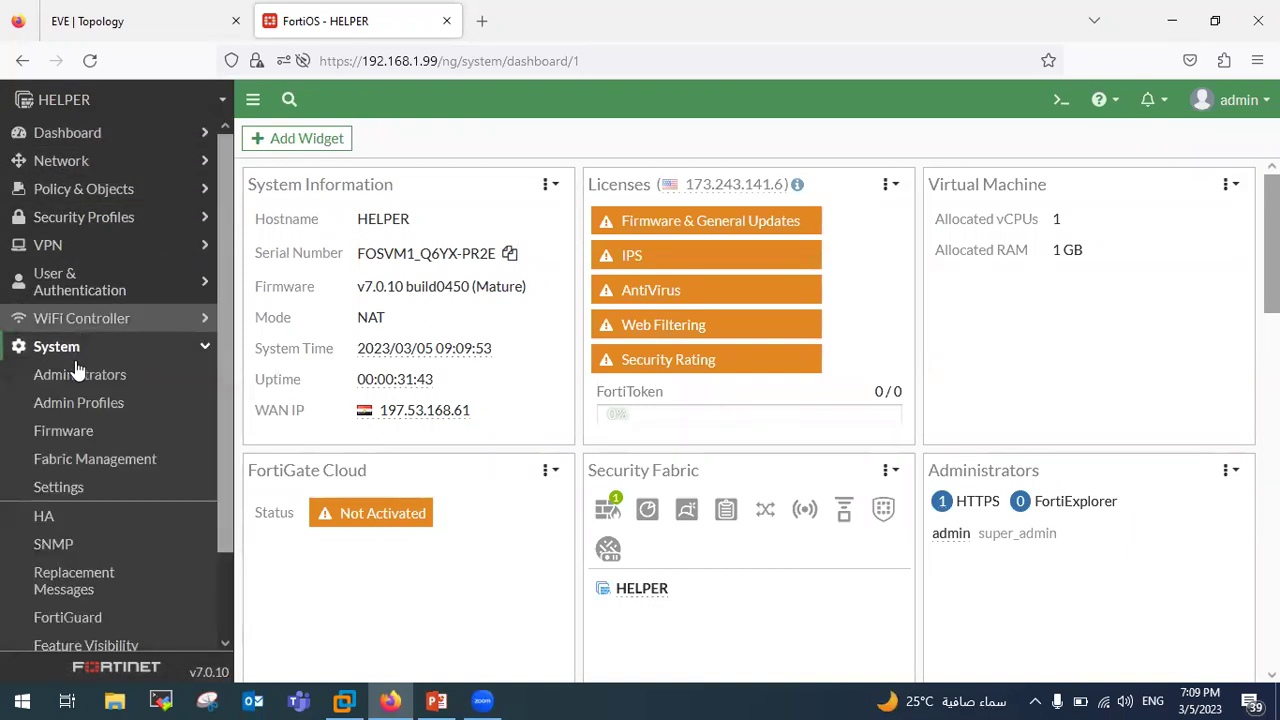
- Start a new admin profile and name it VPN ONLY
left_click(58, 405)
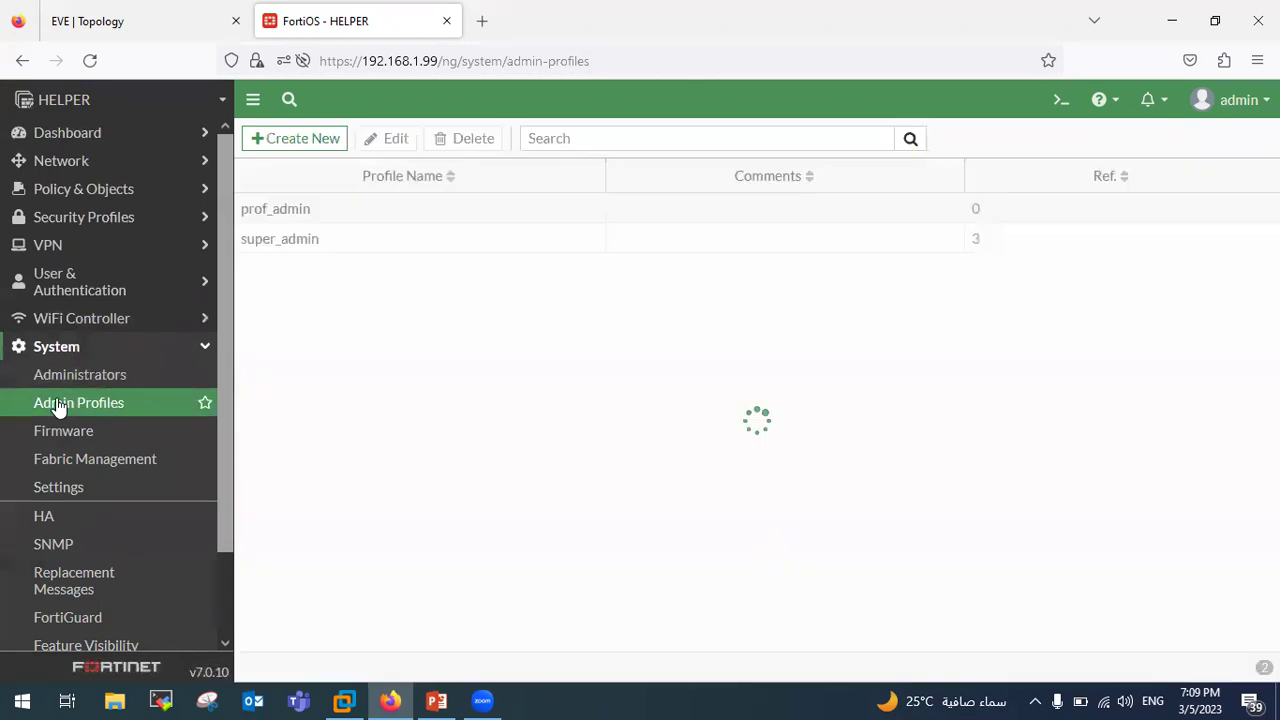
left_click(283, 141)
left_click(380, 185)
type("VPN ONLY")
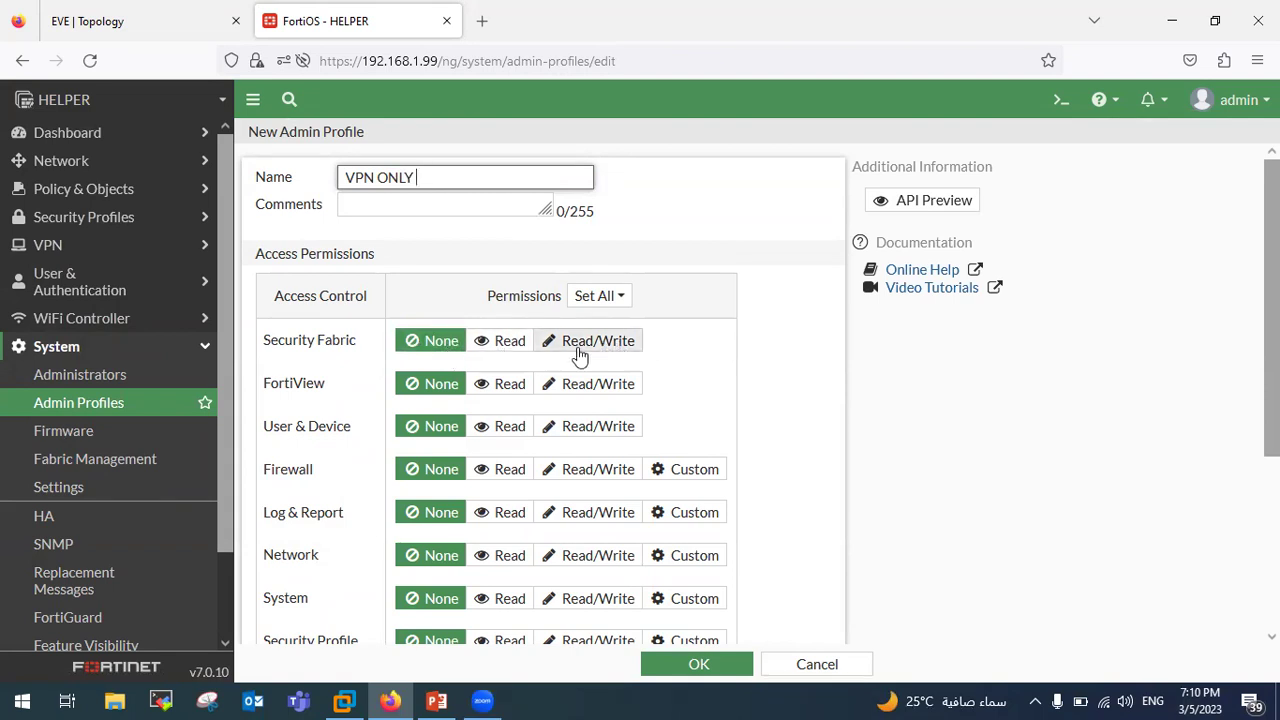
- Keep Security Fabric at None, grant VPN Read/Write only, and save the profile
left_click(501, 343)
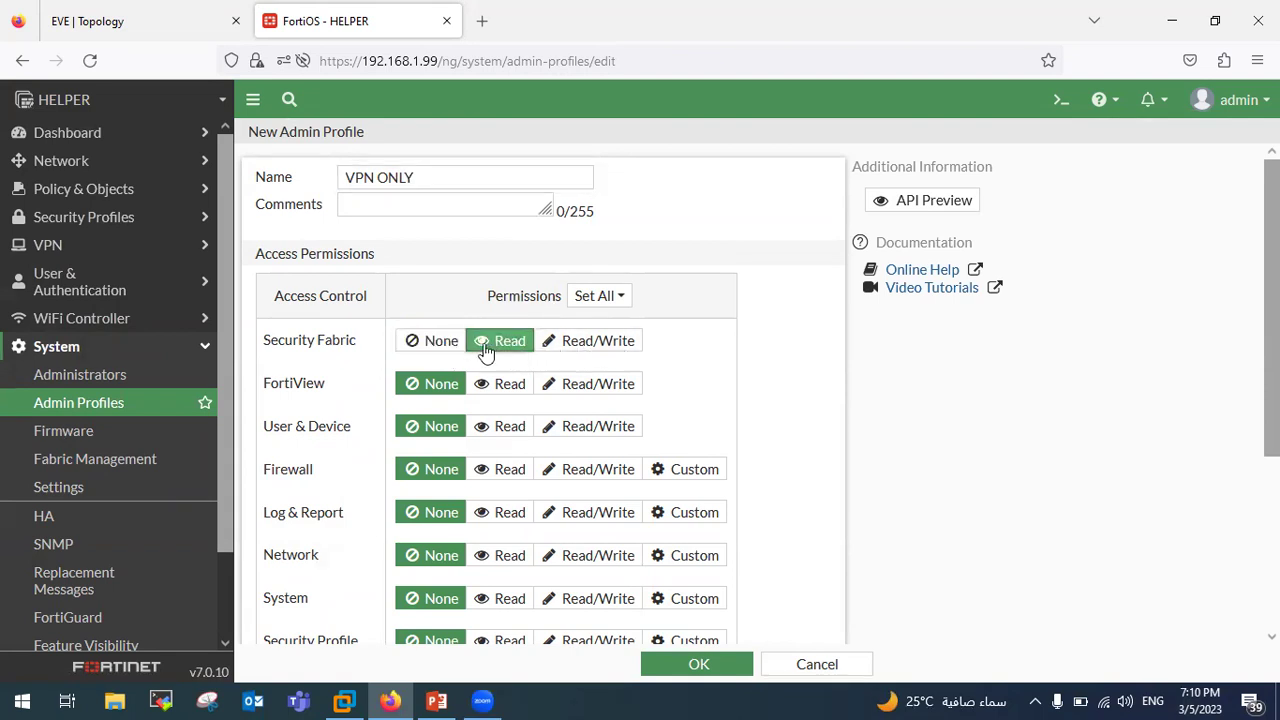
left_click(445, 341)
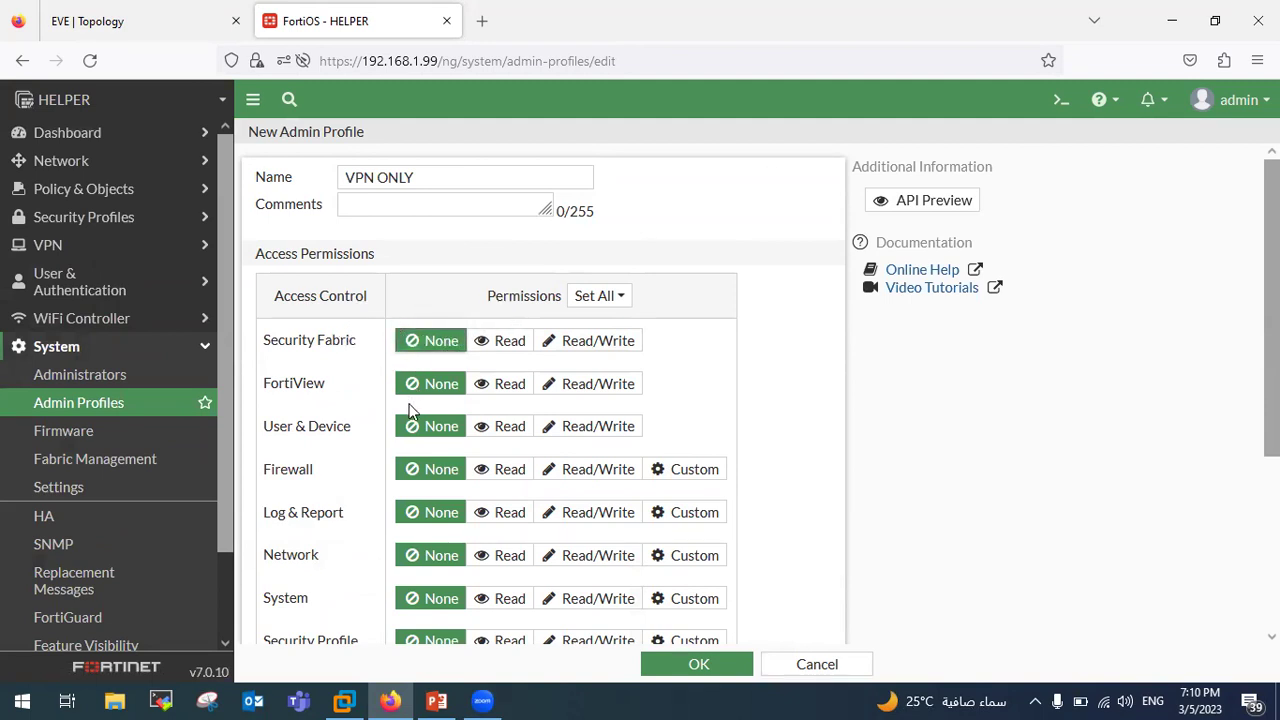
scroll(403, 458, "down", 3)
scroll(400, 500, "down", 1)
scroll(400, 434, "up", 4)
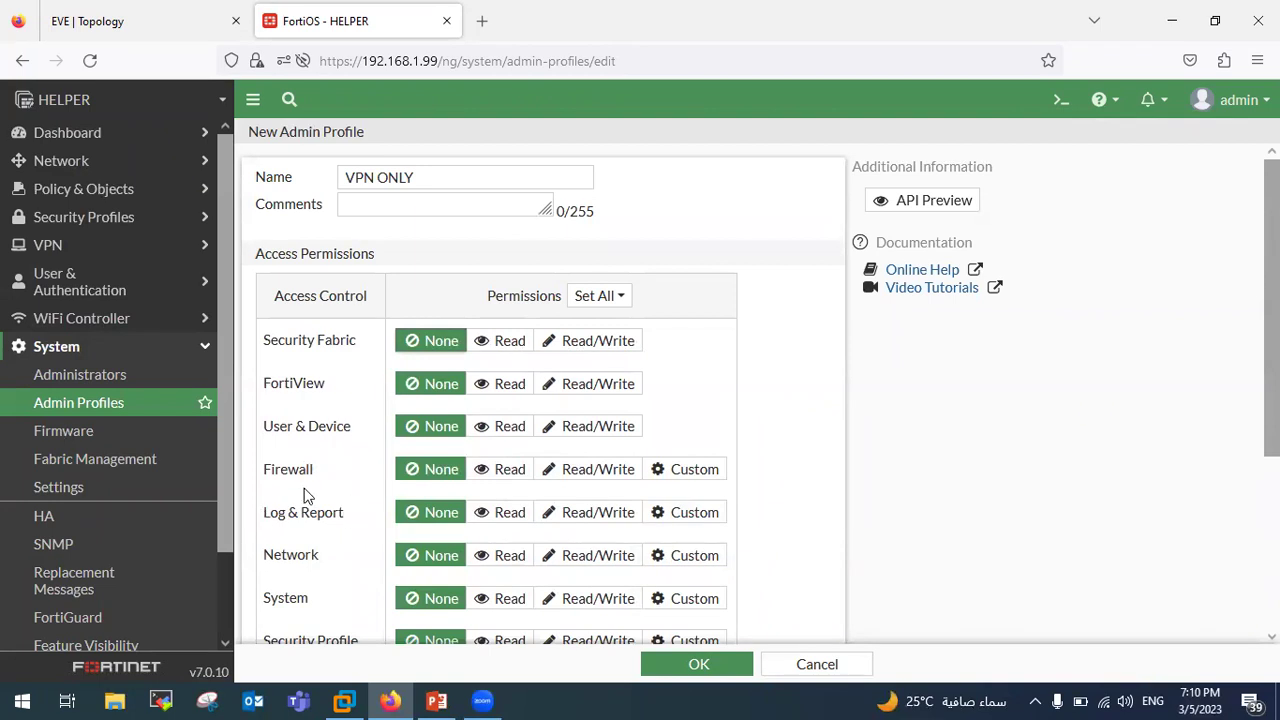
scroll(308, 510, "down", 3)
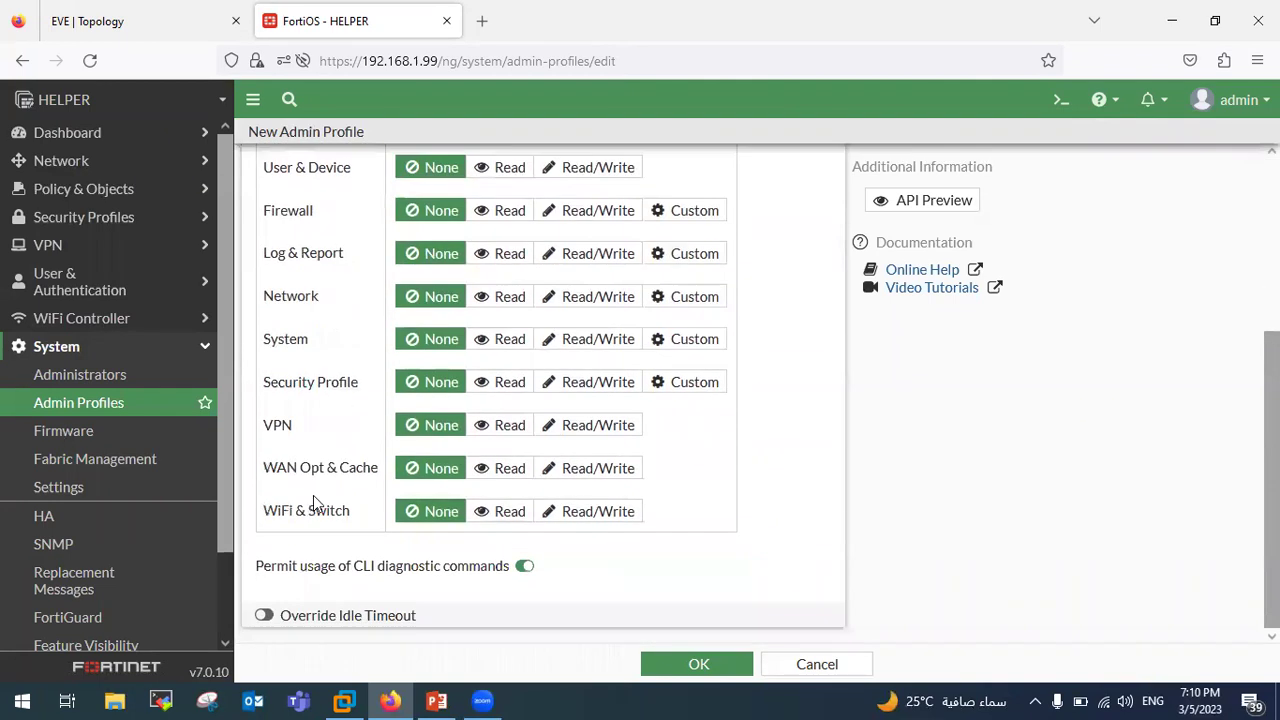
scroll(549, 411, "up", 3)
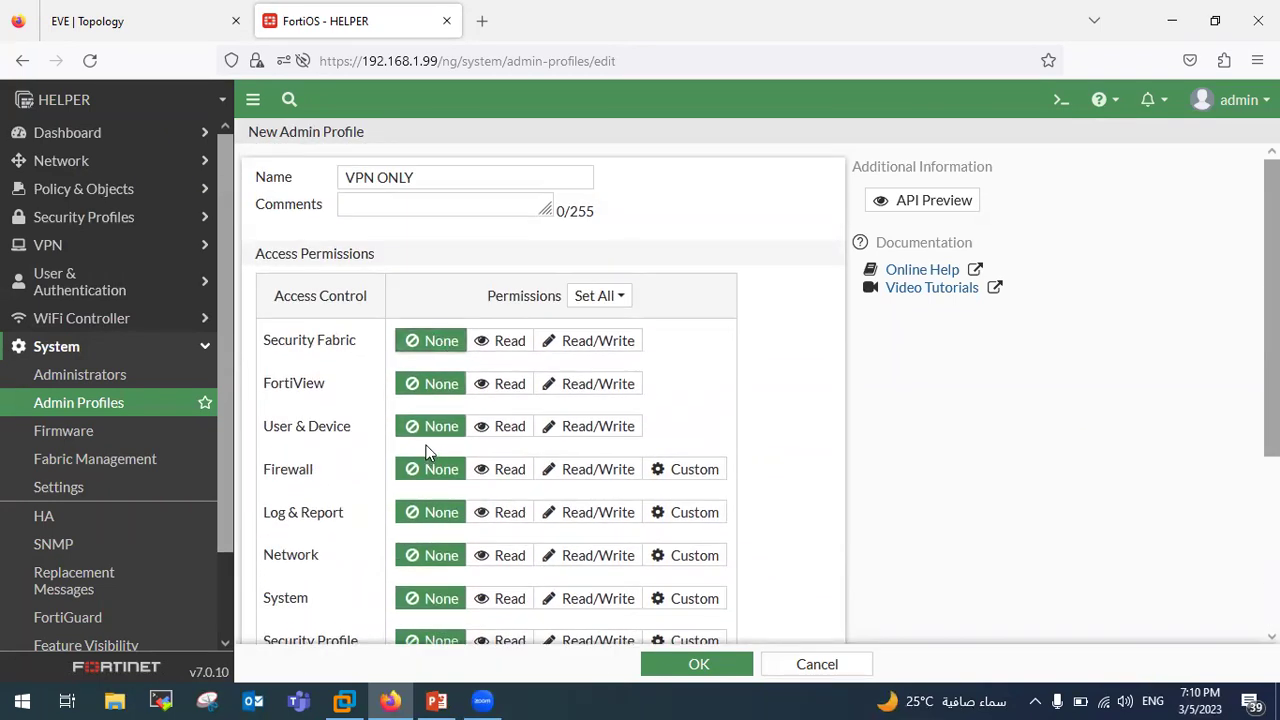
scroll(380, 434, "down", 2)
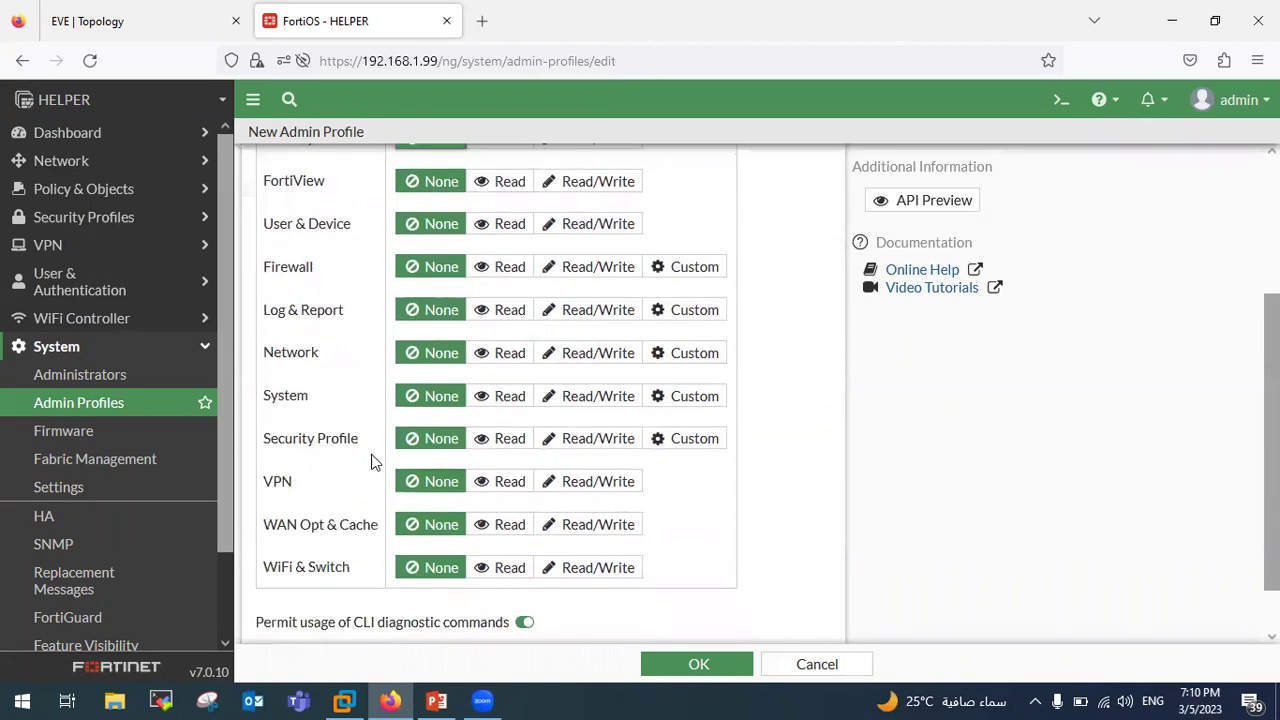
left_click(594, 484)
left_click(695, 656)
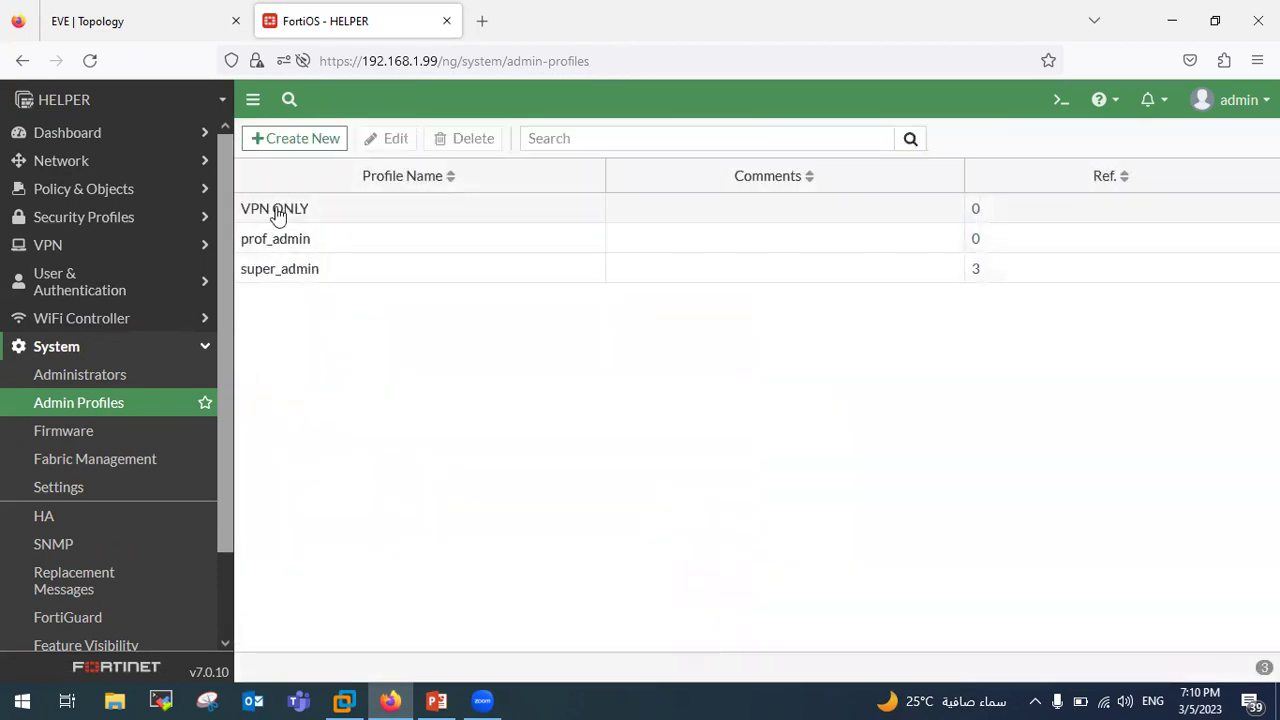
- Start a new local administrator and enter its username
left_click(103, 386)
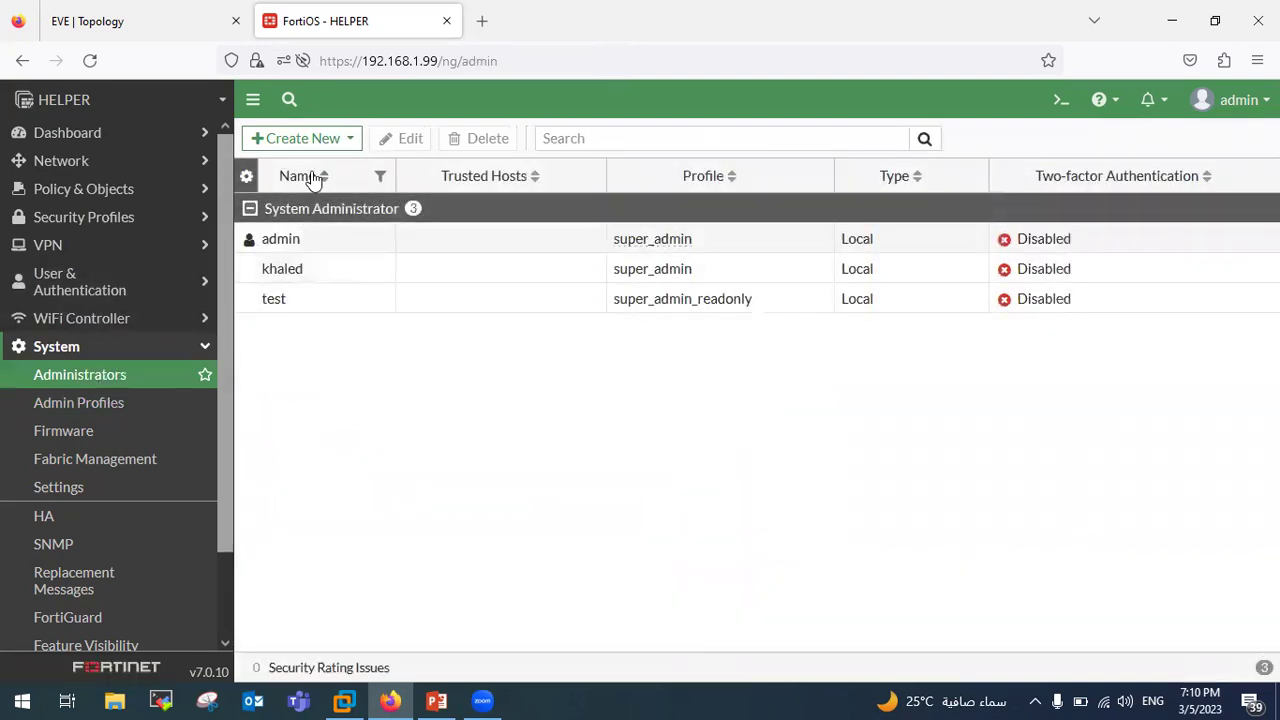
left_click(303, 143)
left_click(292, 164)
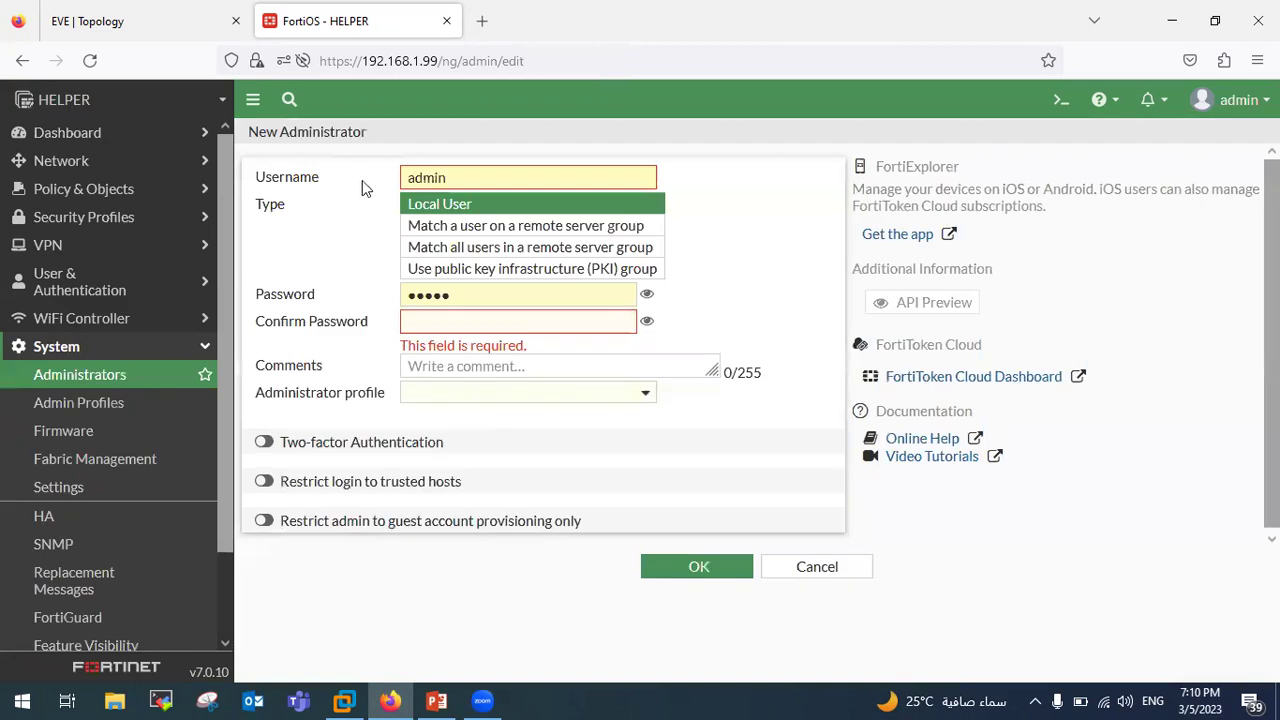
double_click(461, 176)
type("A")
key("BackSpace")
type("ahmed")
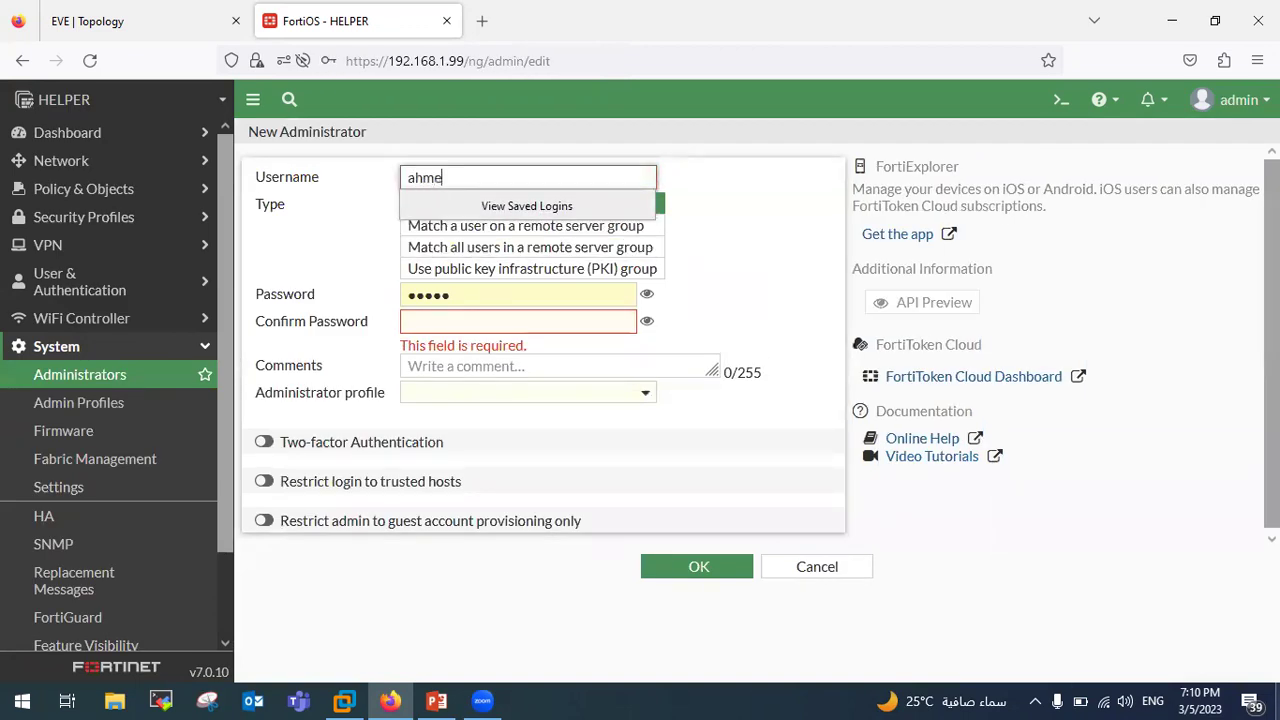
- Set and confirm the password, assign the VPN ONLY profile, and save without storing the browser login
double_click(517, 294)
type("a")
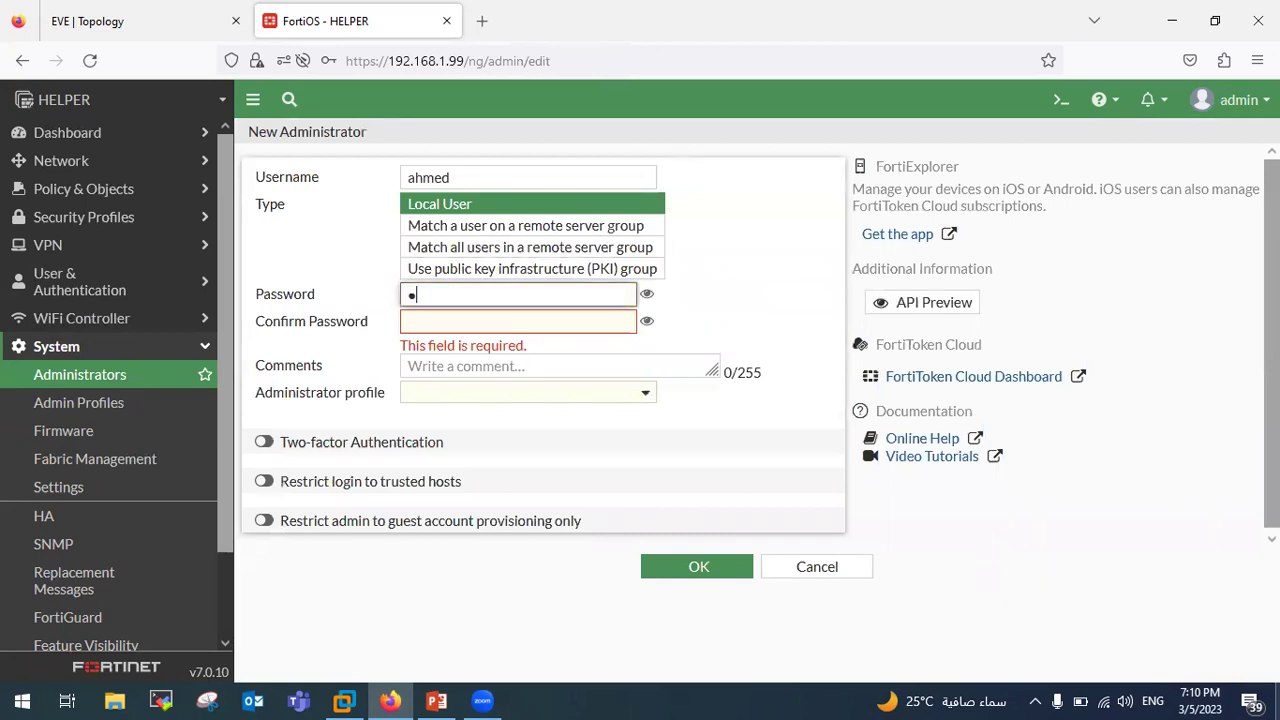
type("n")
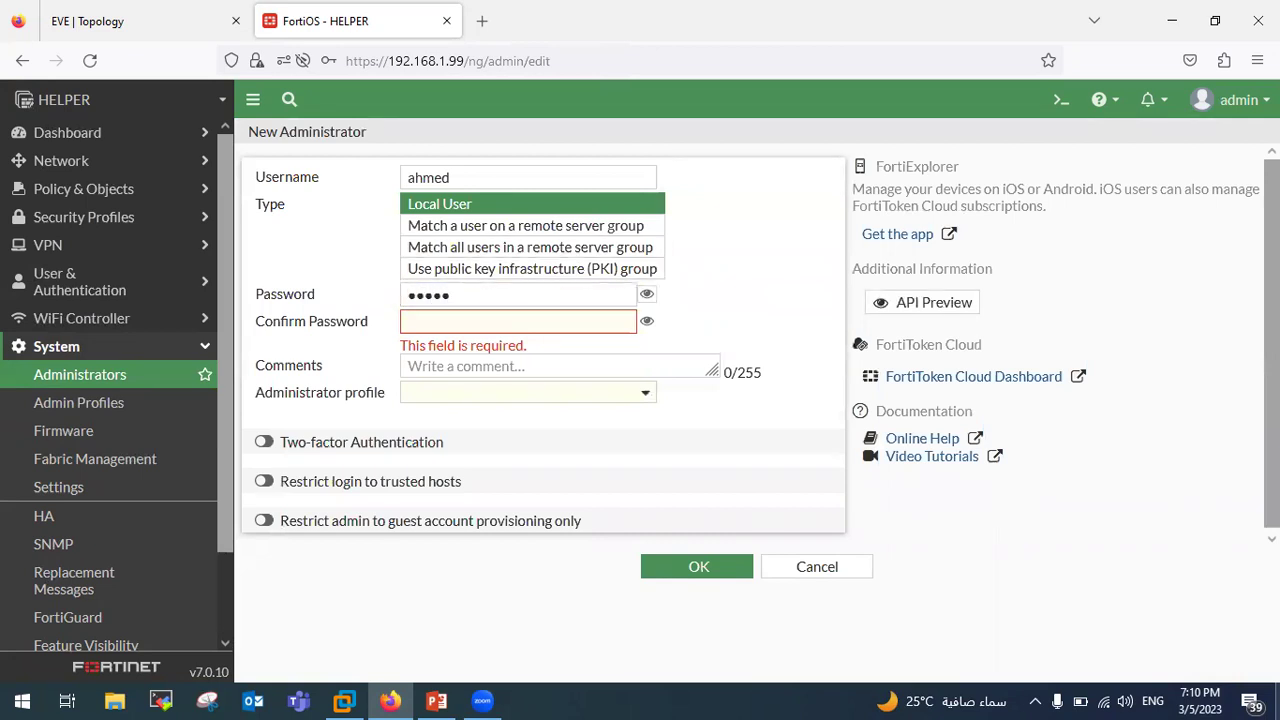
key("Tab")
type("adm")
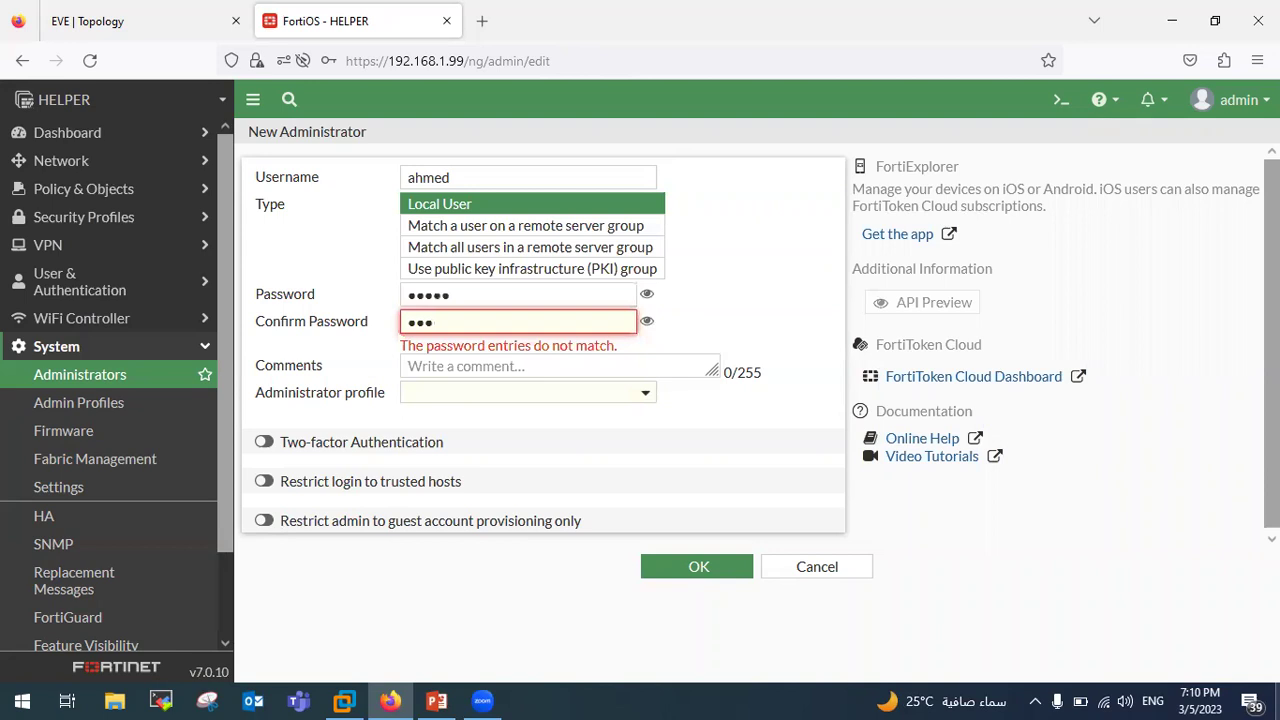
type("in")
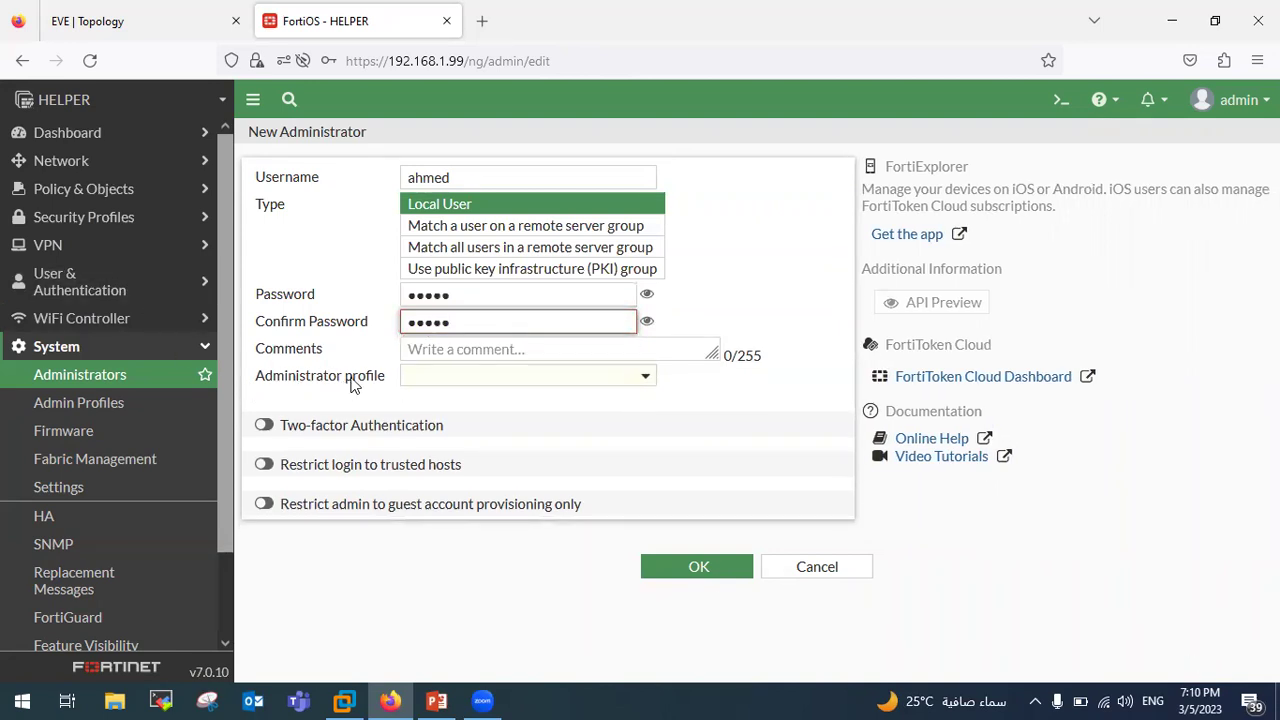
left_click(470, 375)
mouse_move(432, 530)
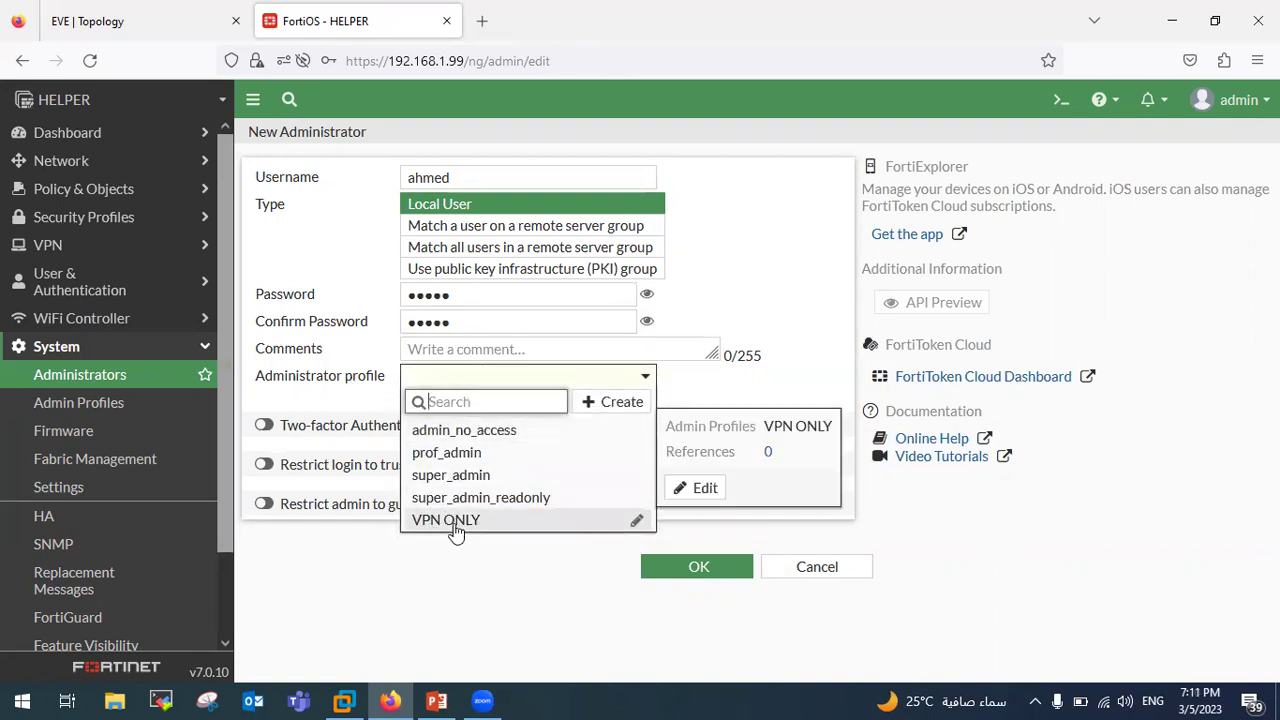
left_click(455, 522)
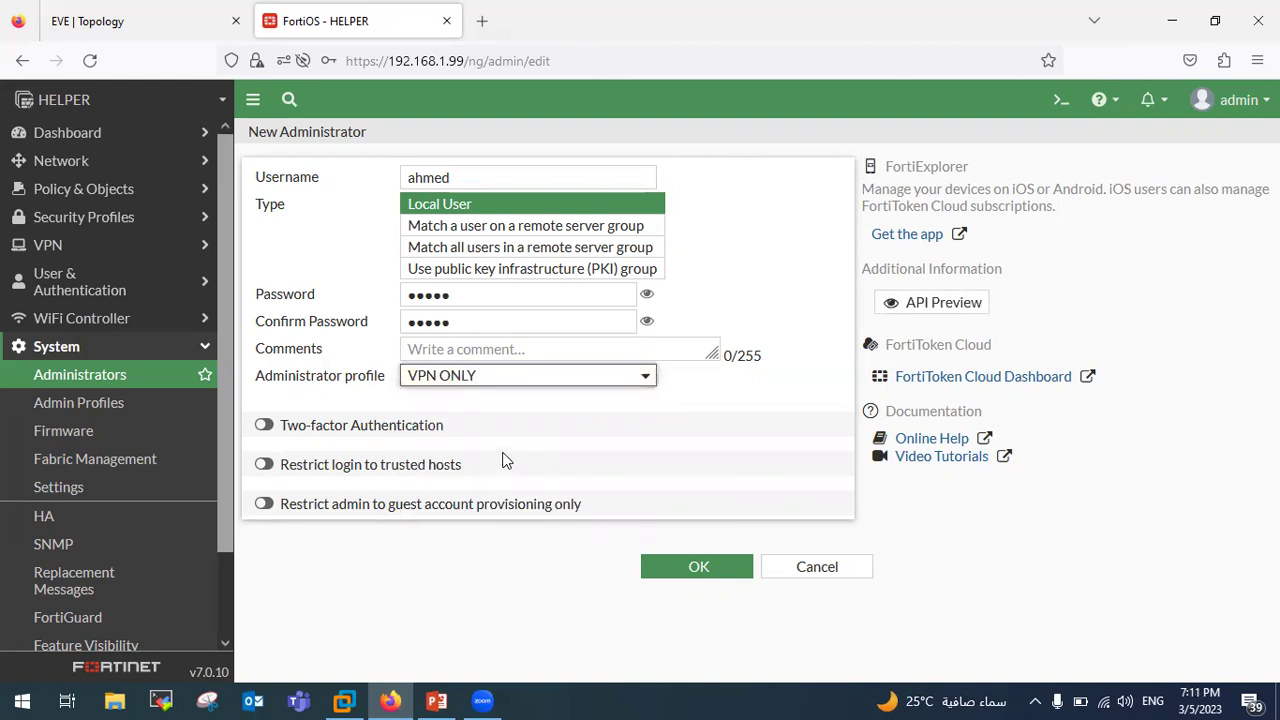
left_click(703, 566)
left_click(580, 297)
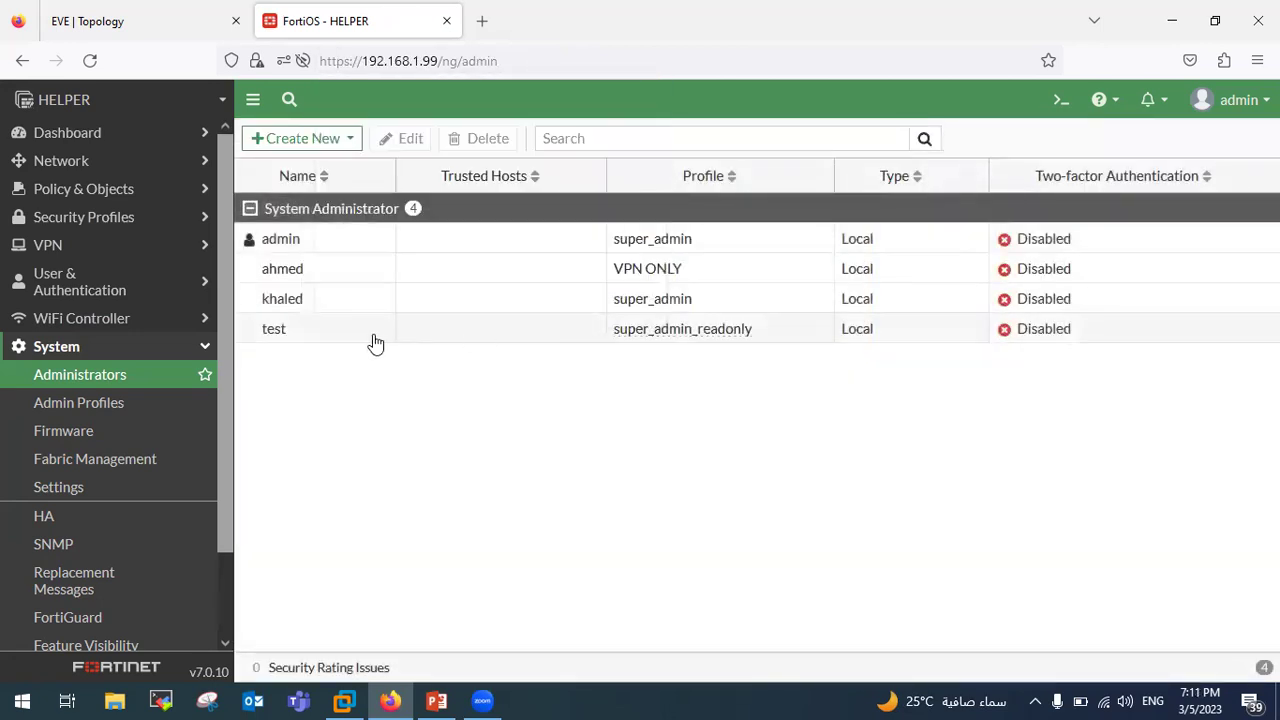
- Delete the added super_admin administrator
left_click(286, 329)
left_click(293, 299)
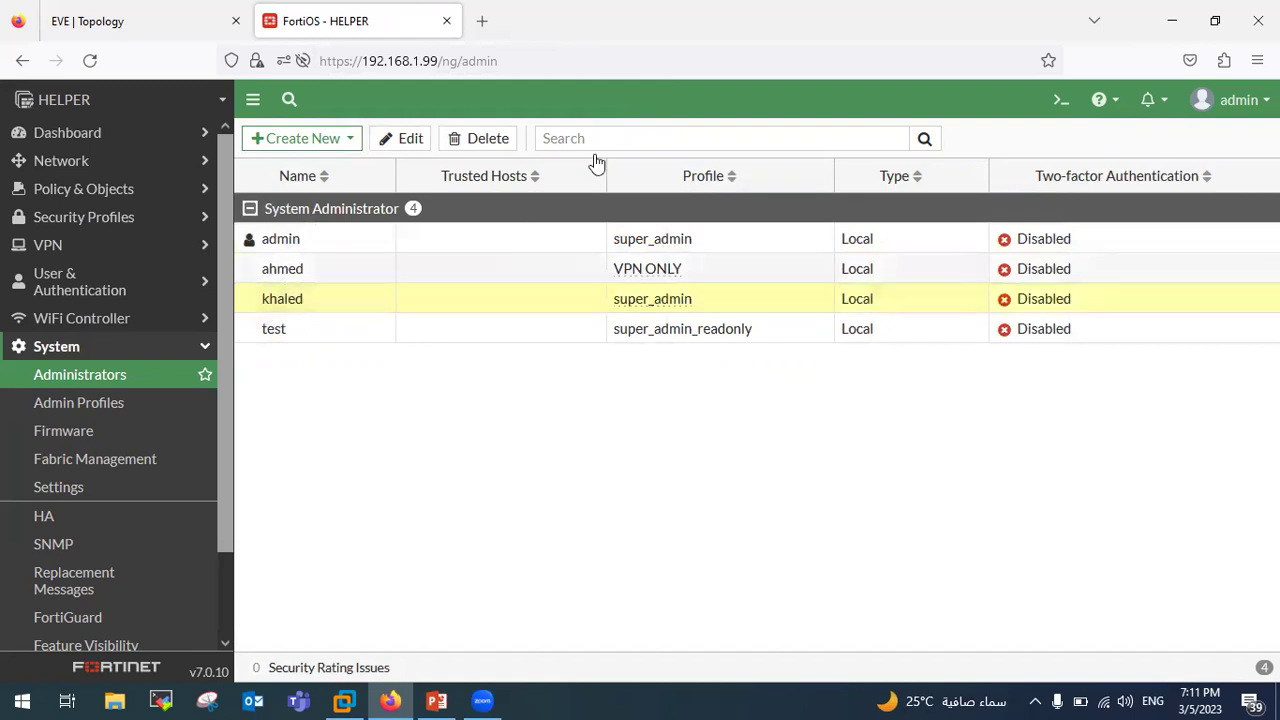
left_click(490, 141)
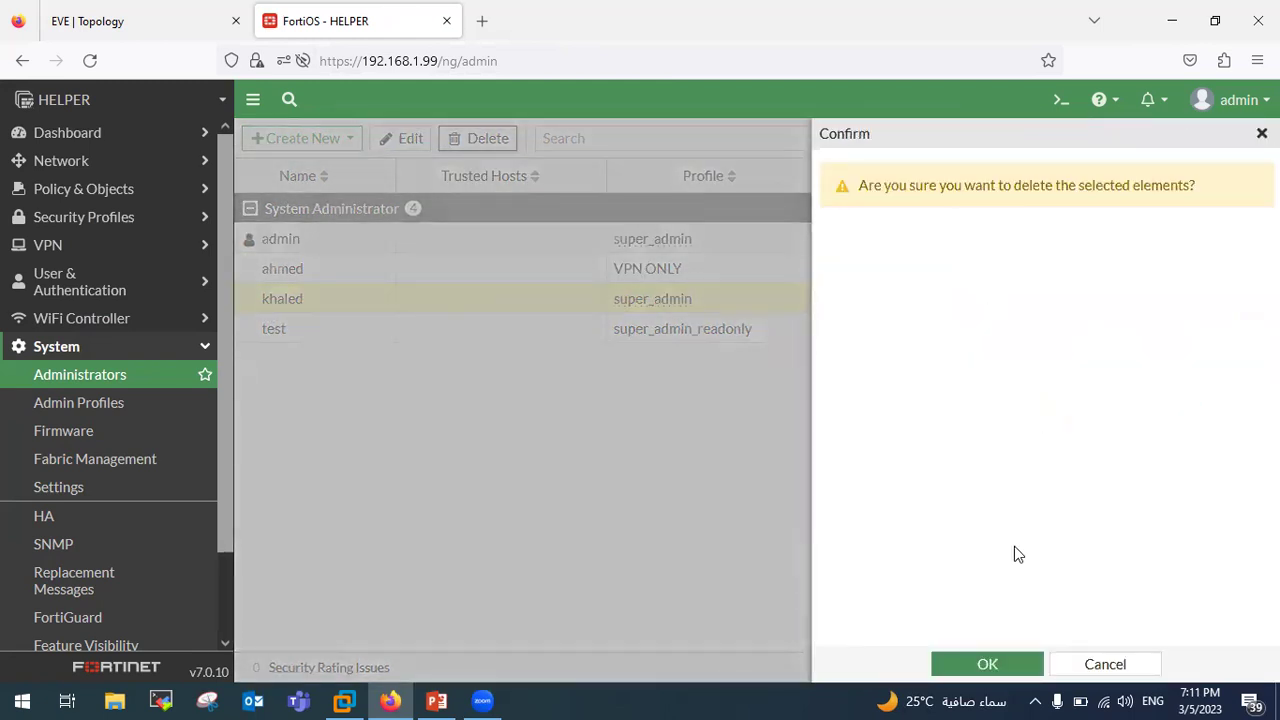
left_click(993, 663)
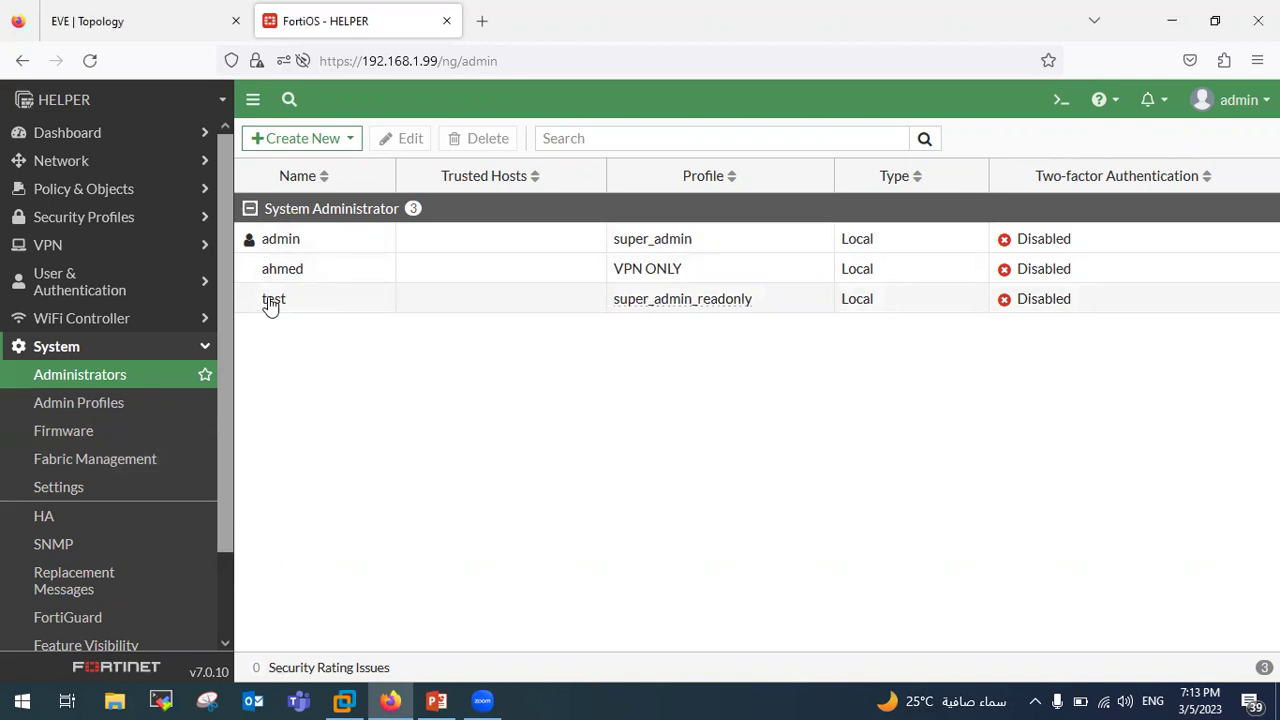
- Delete the VPN ONLY administrator, leaving two accounts
left_click(329, 307)
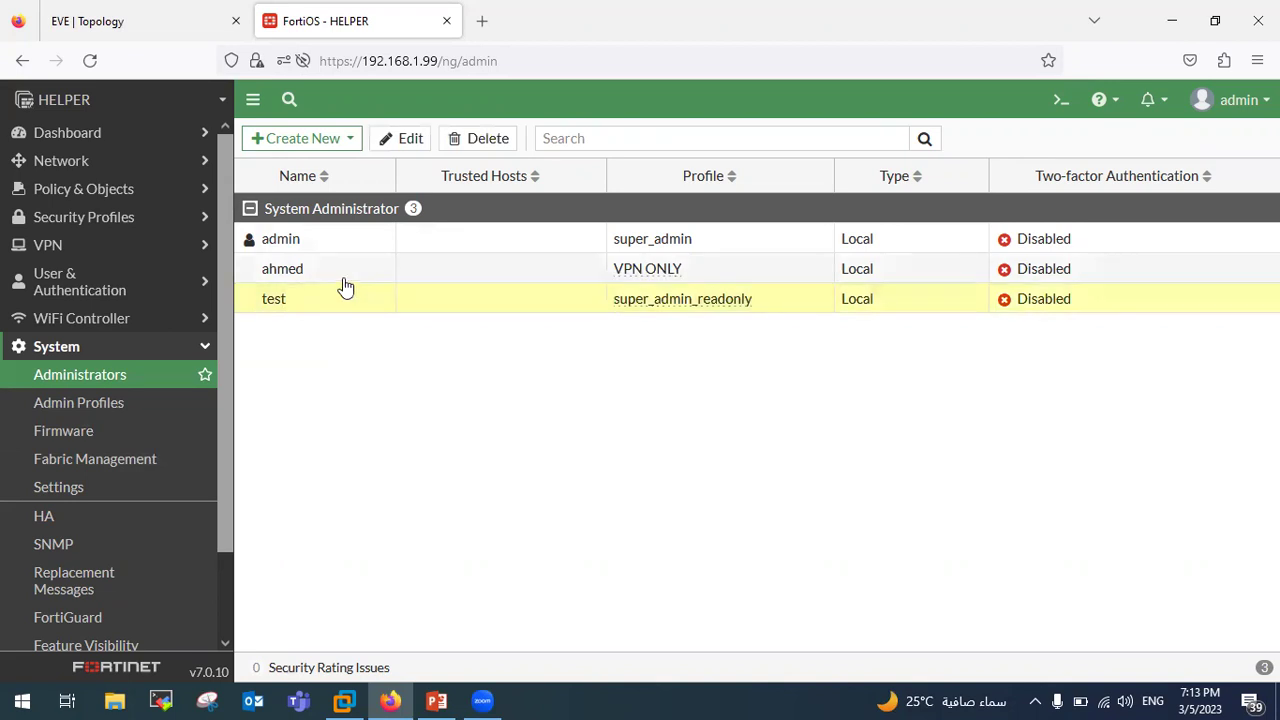
left_click(343, 279)
left_click(346, 248)
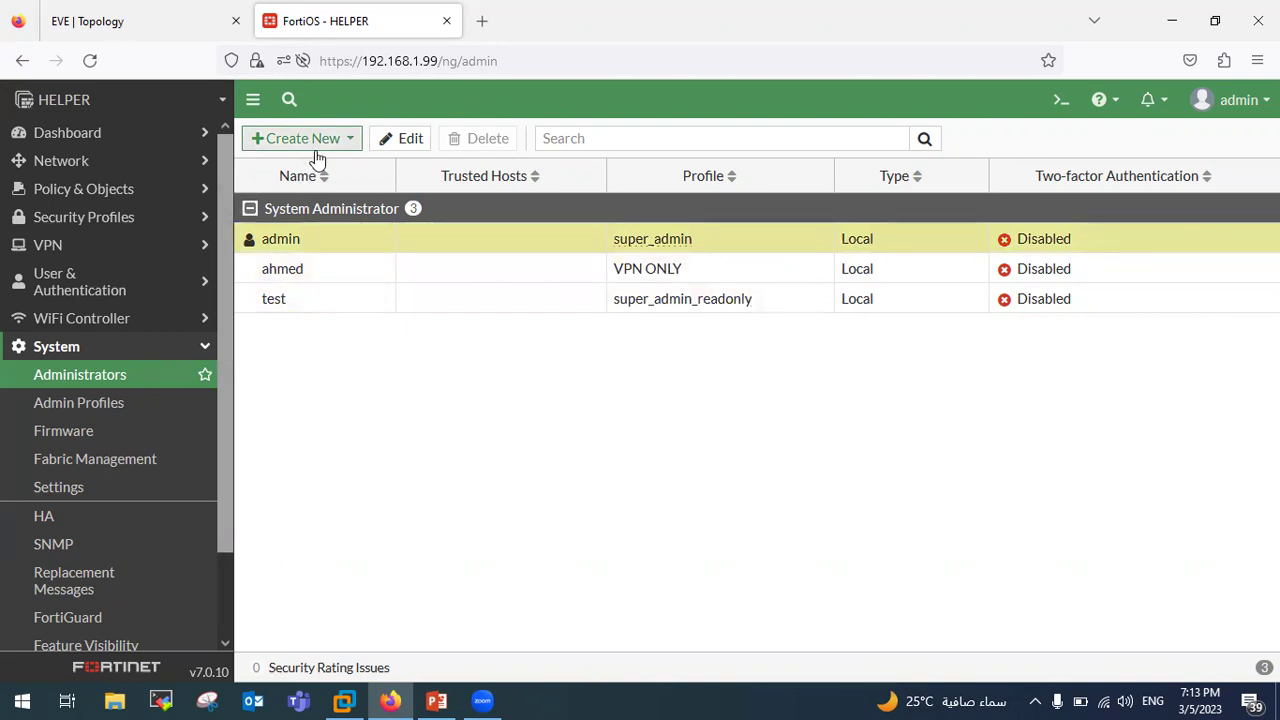
left_click(417, 272)
left_click(460, 141)
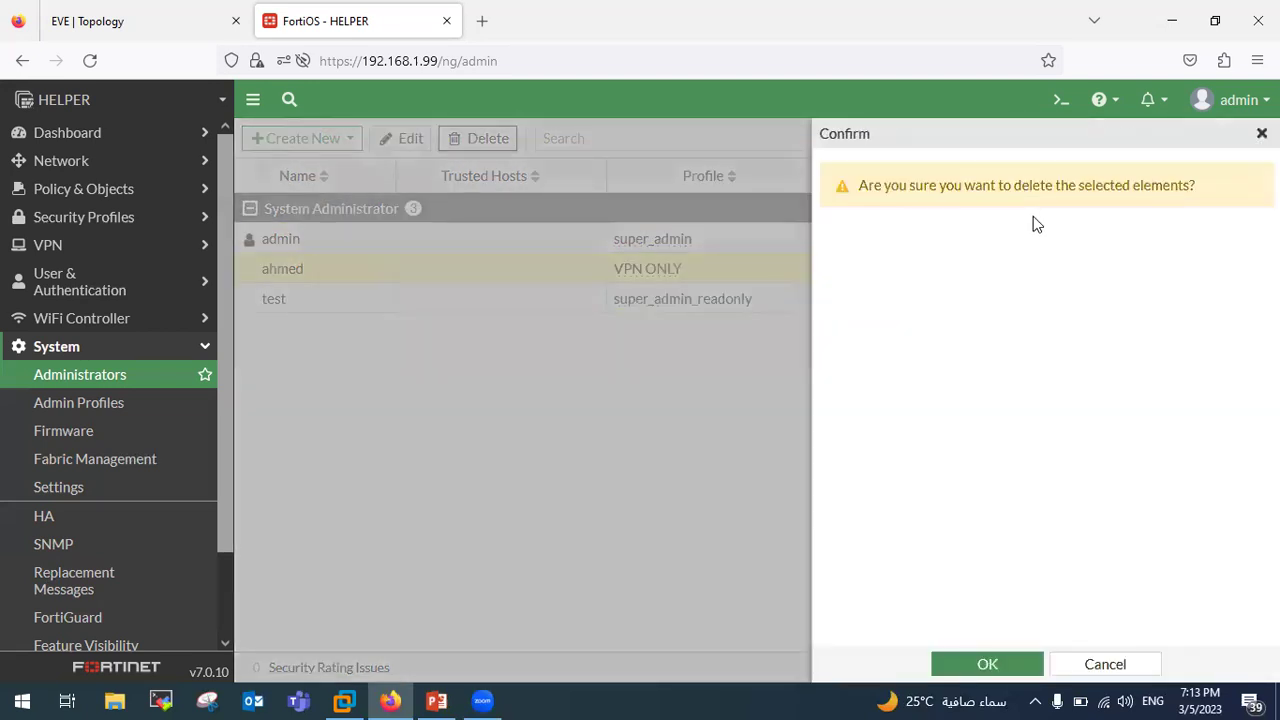
left_click(1036, 662)
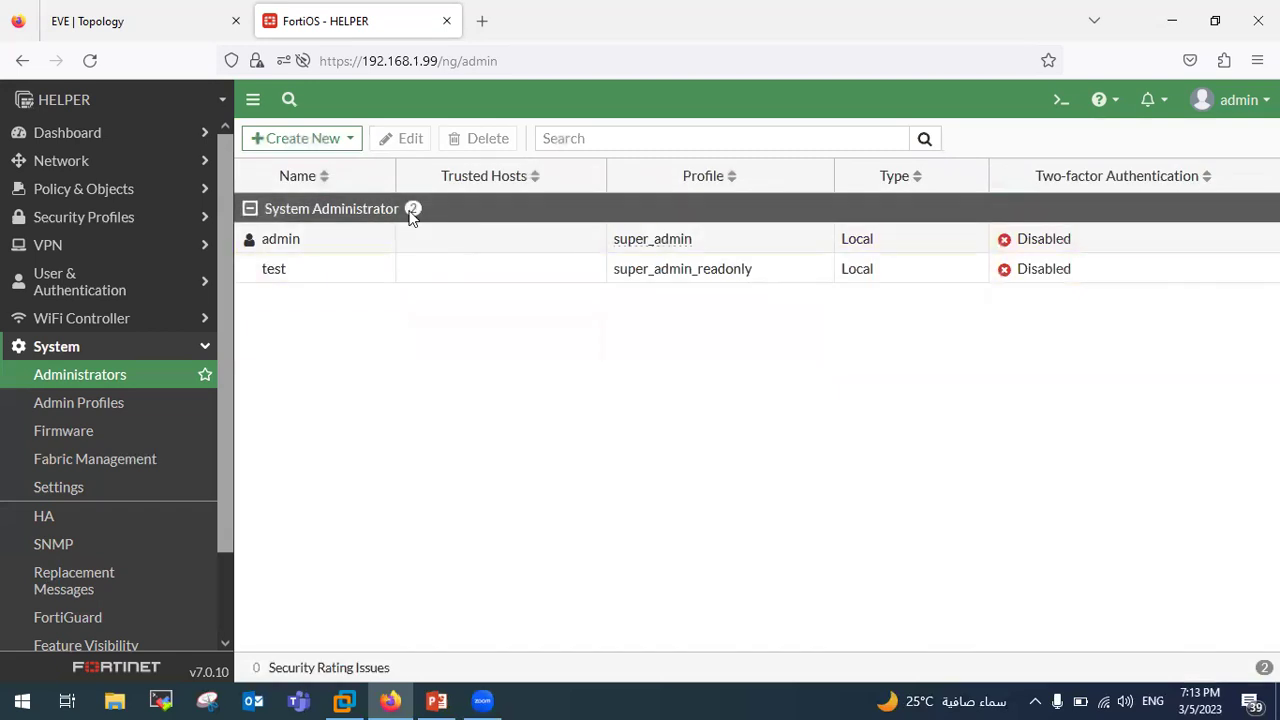
left_click(287, 142)
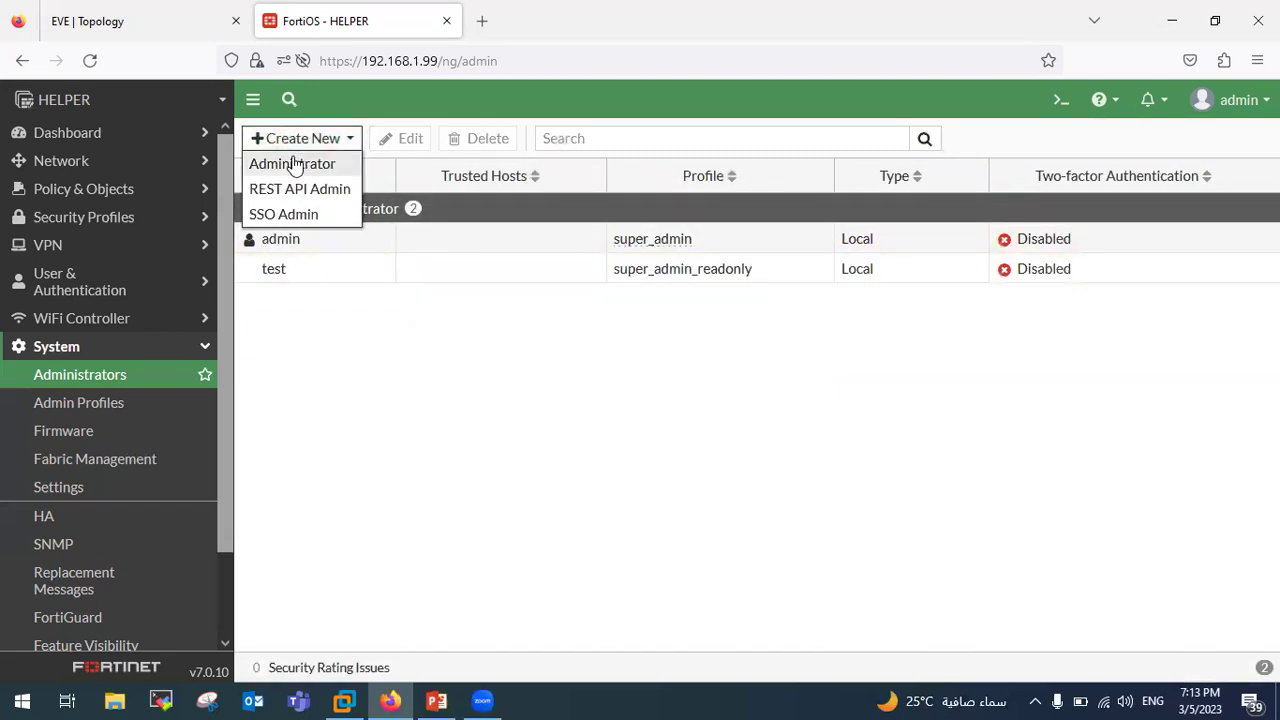
- Start a new administrator, entering its username and the password twice
left_click(294, 165)
double_click(460, 177)
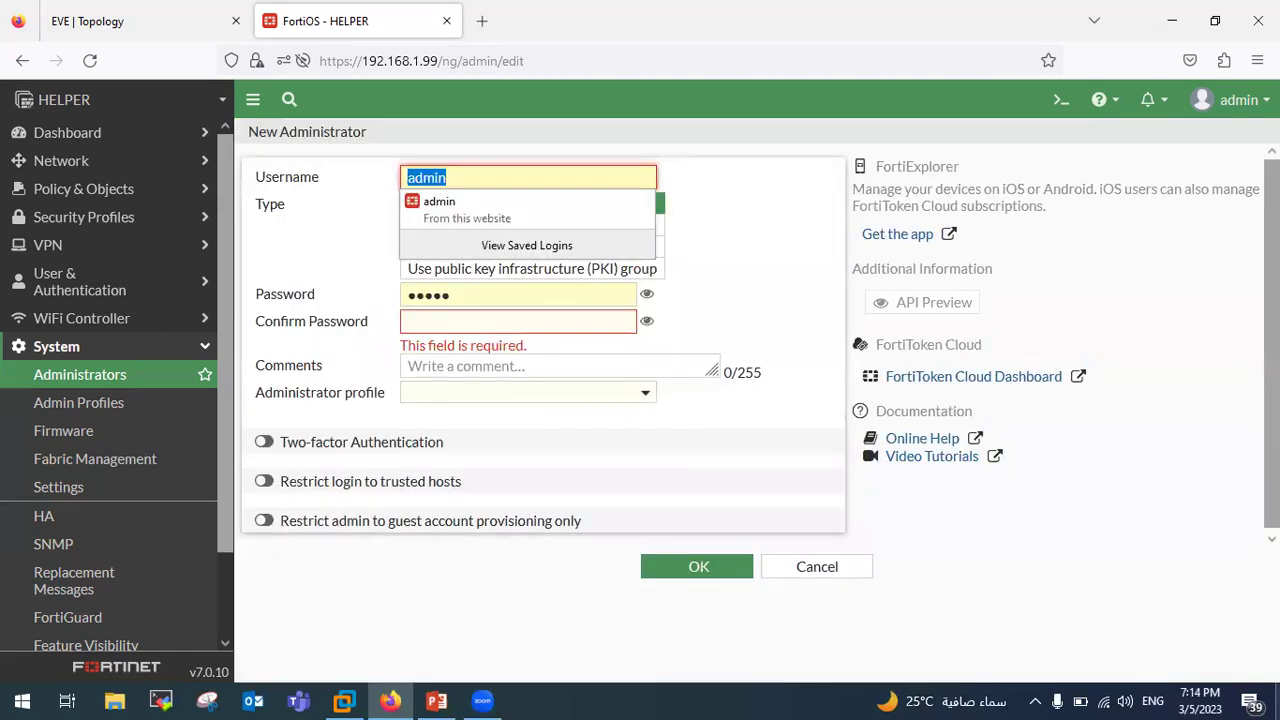
type("khaled")
key("Tab")
key("Tab")
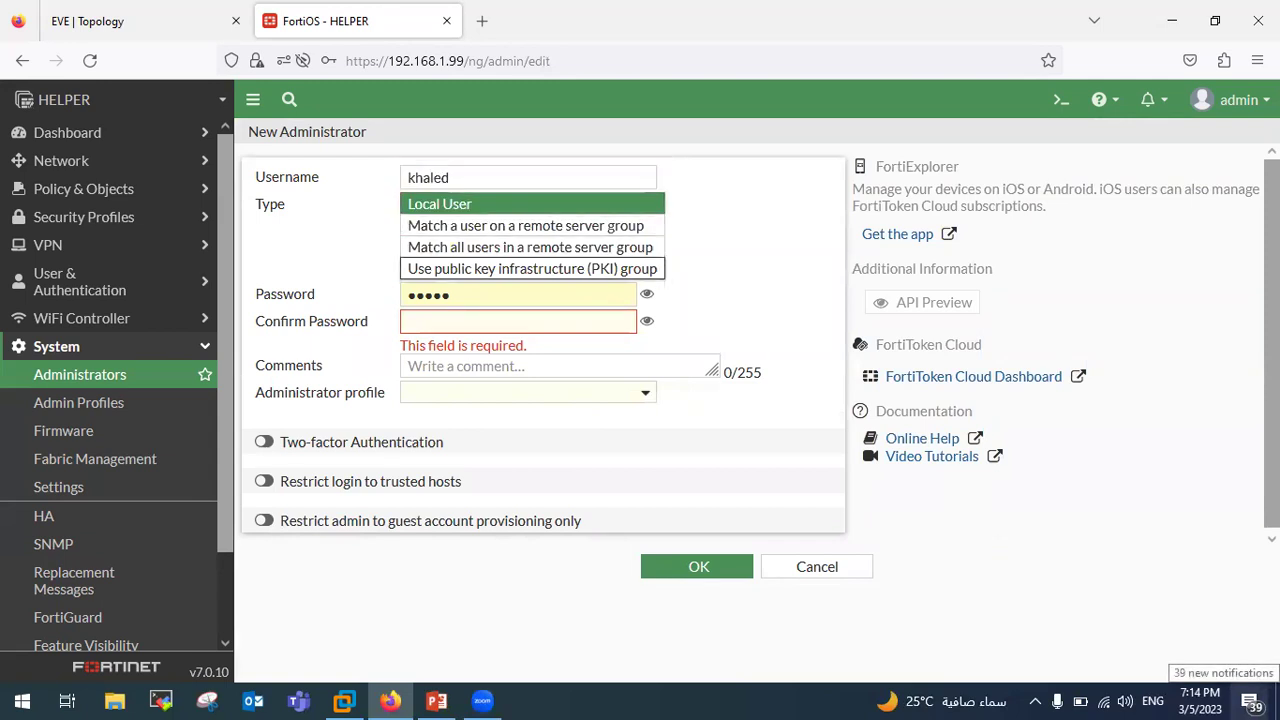
type("123456")
key("Tab")
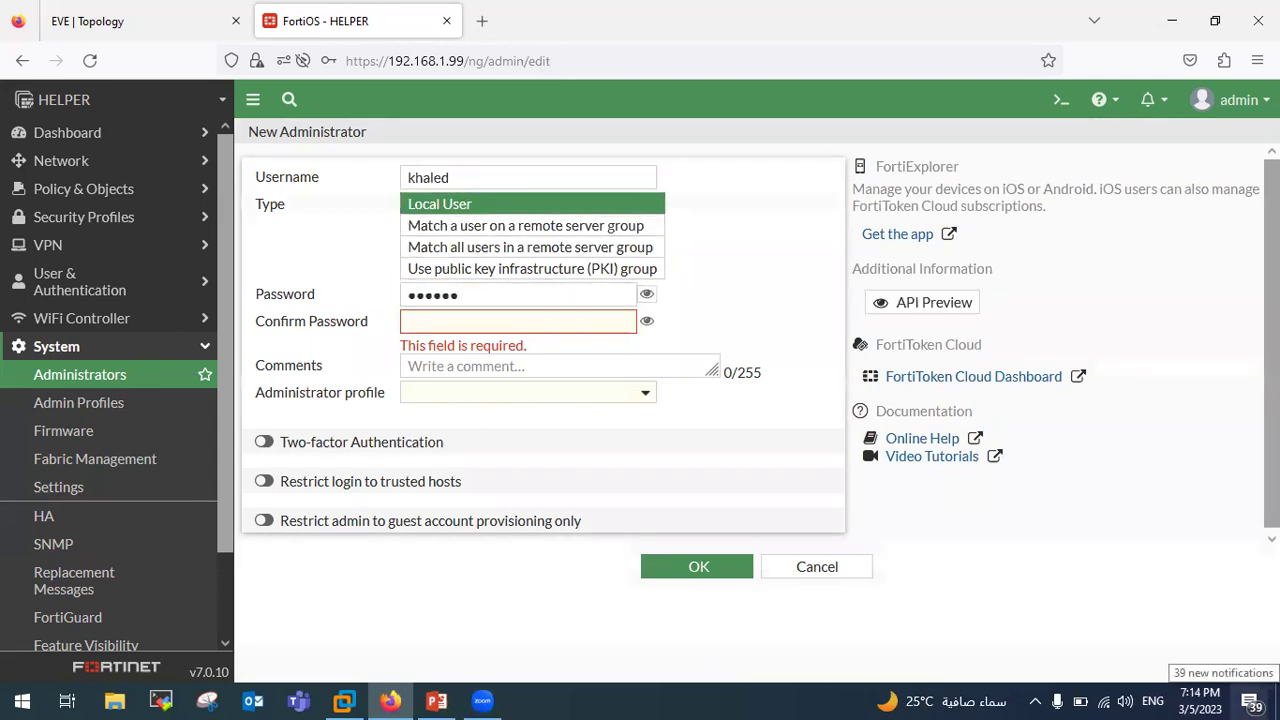
type("123456")
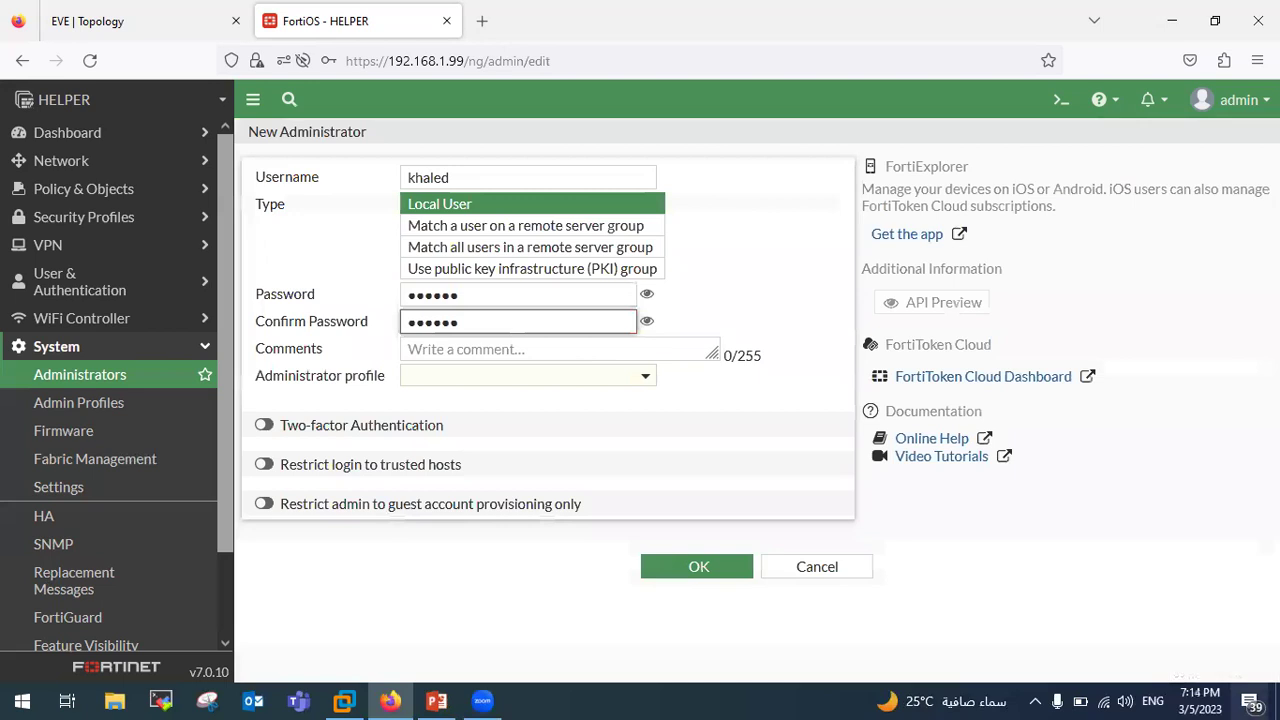
- Assign the super_admin profile and save the administrator without storing the browser login
left_click(591, 375)
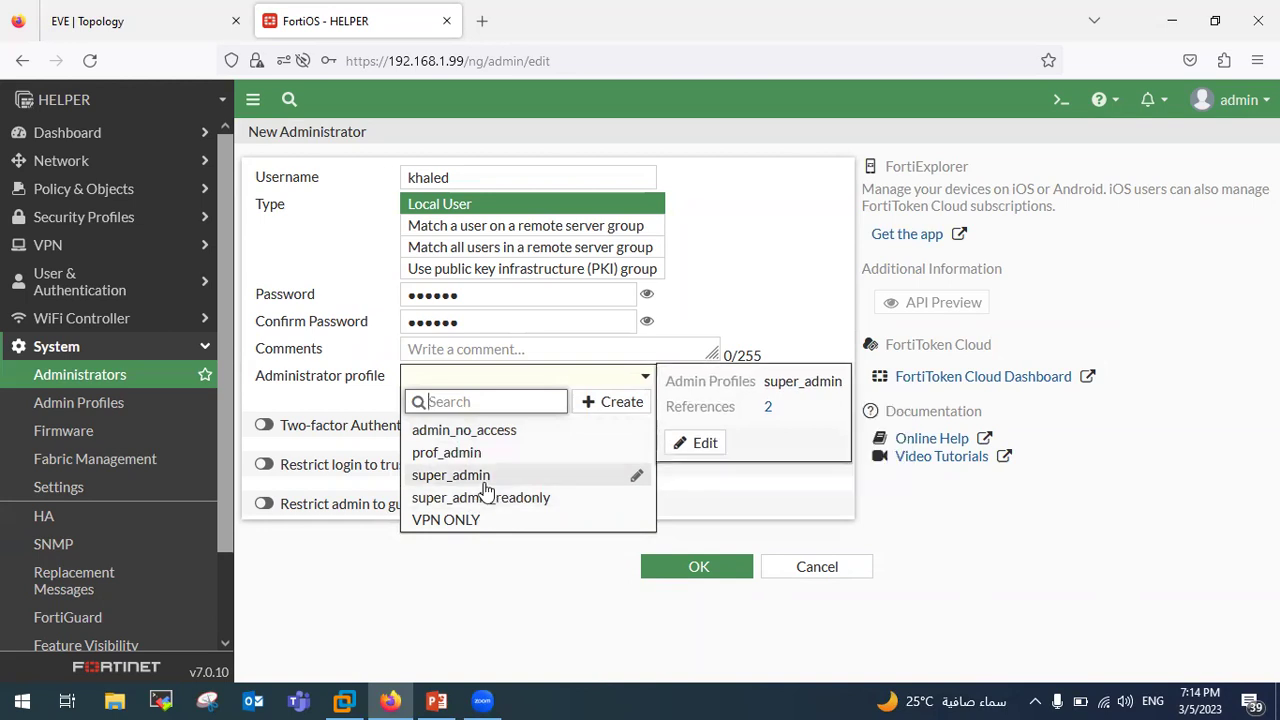
left_click(485, 482)
left_click(649, 563)
left_click(589, 296)
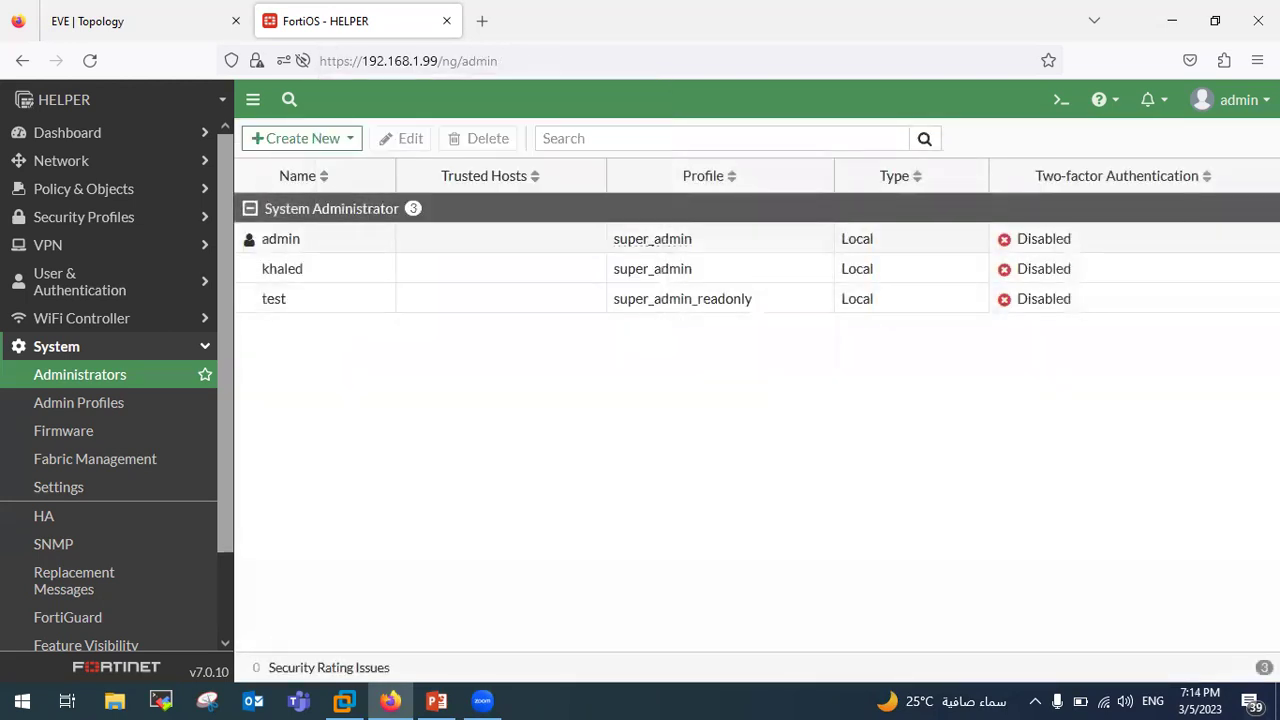
- Log out and enter the new administrator's username on the login page
left_click(1232, 100)
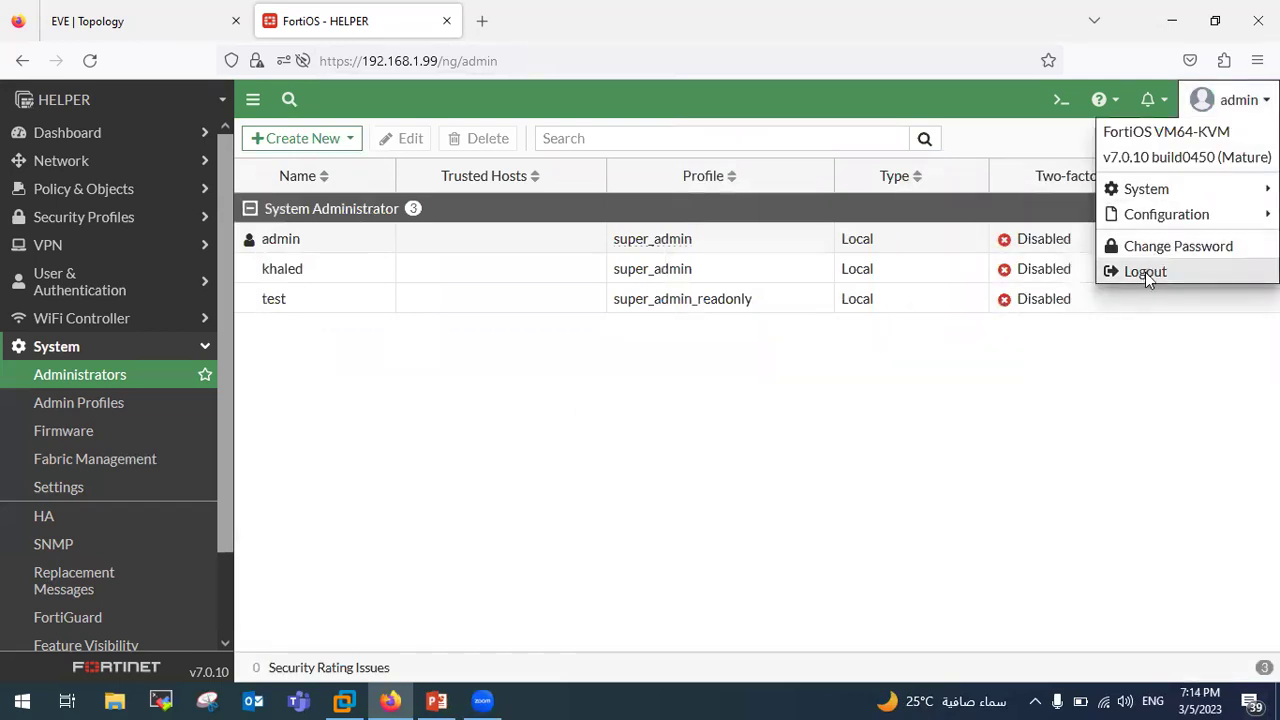
left_click(1145, 271)
key("BackSpace")
key("BackSpace")
key("BackSpace")
type("khaled")
key("Tab")
- Sign in with the new account's password, postponing setup and dismissing the FortiOS 7.0.0 overview
type("******")
key("Return")
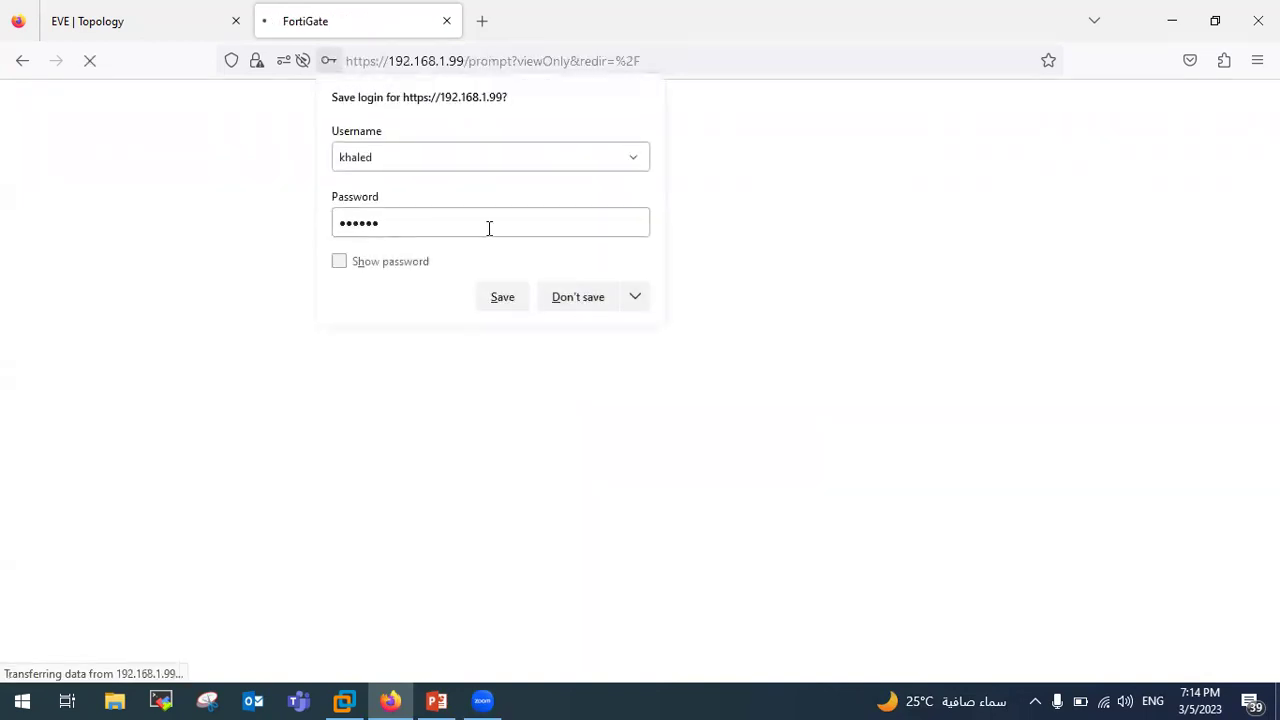
left_click(580, 300)
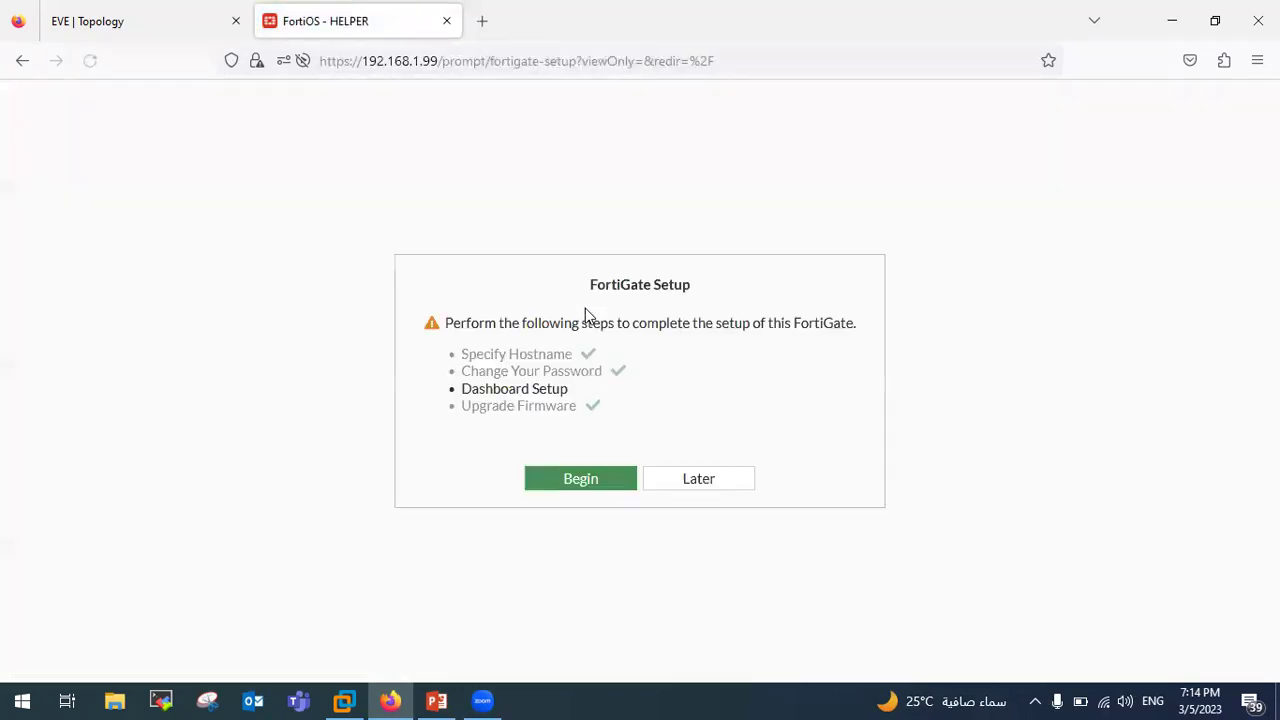
left_click(707, 488)
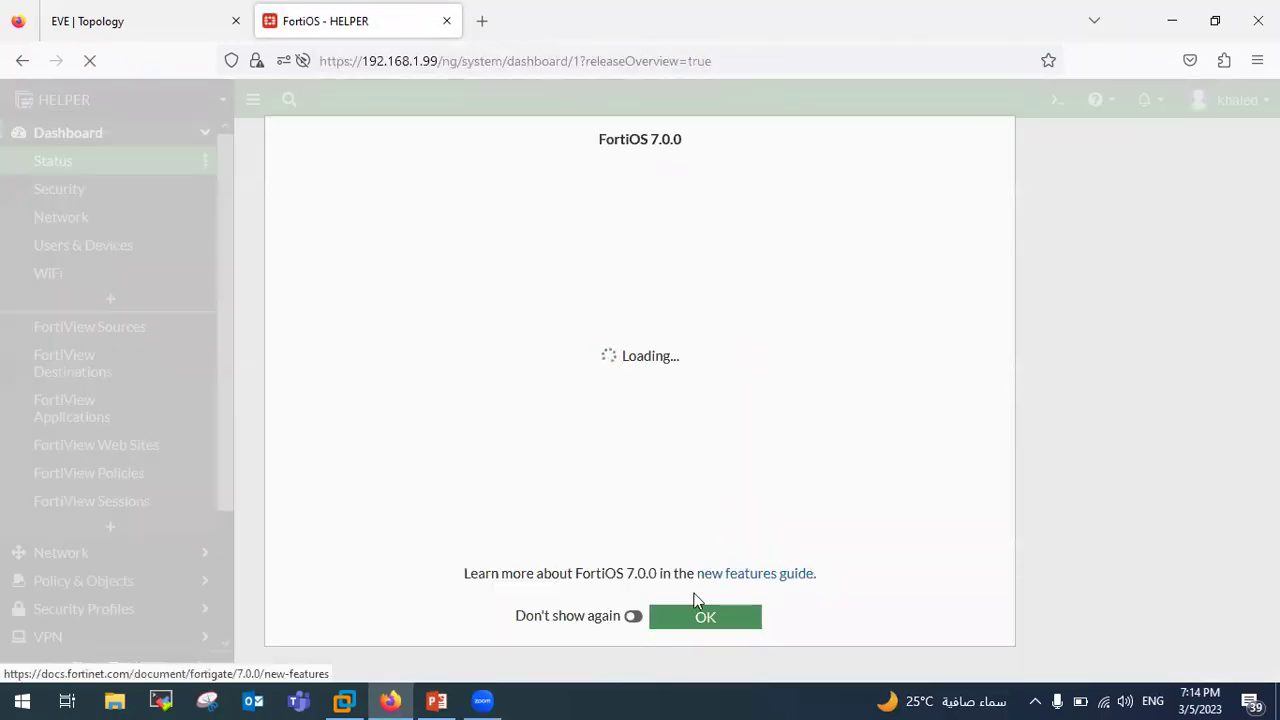
left_click(693, 618)
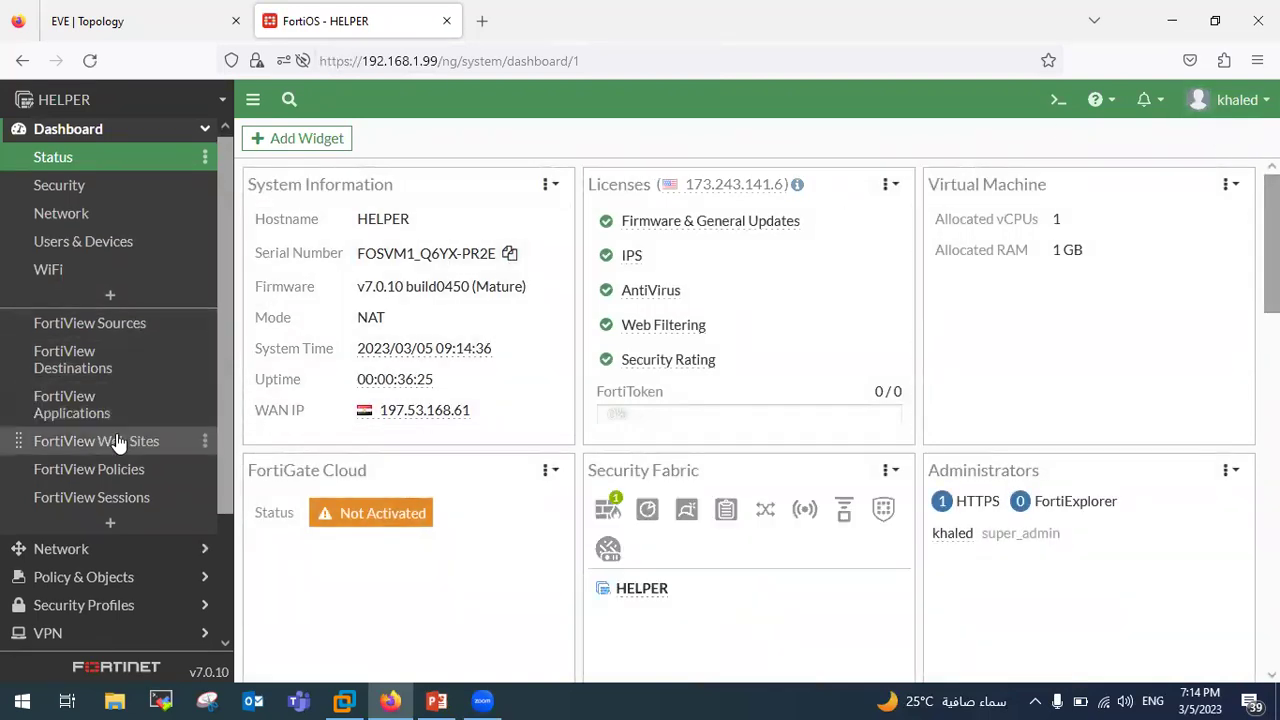
- Open the Administrators list under System
scroll(117, 441, "down", 2)
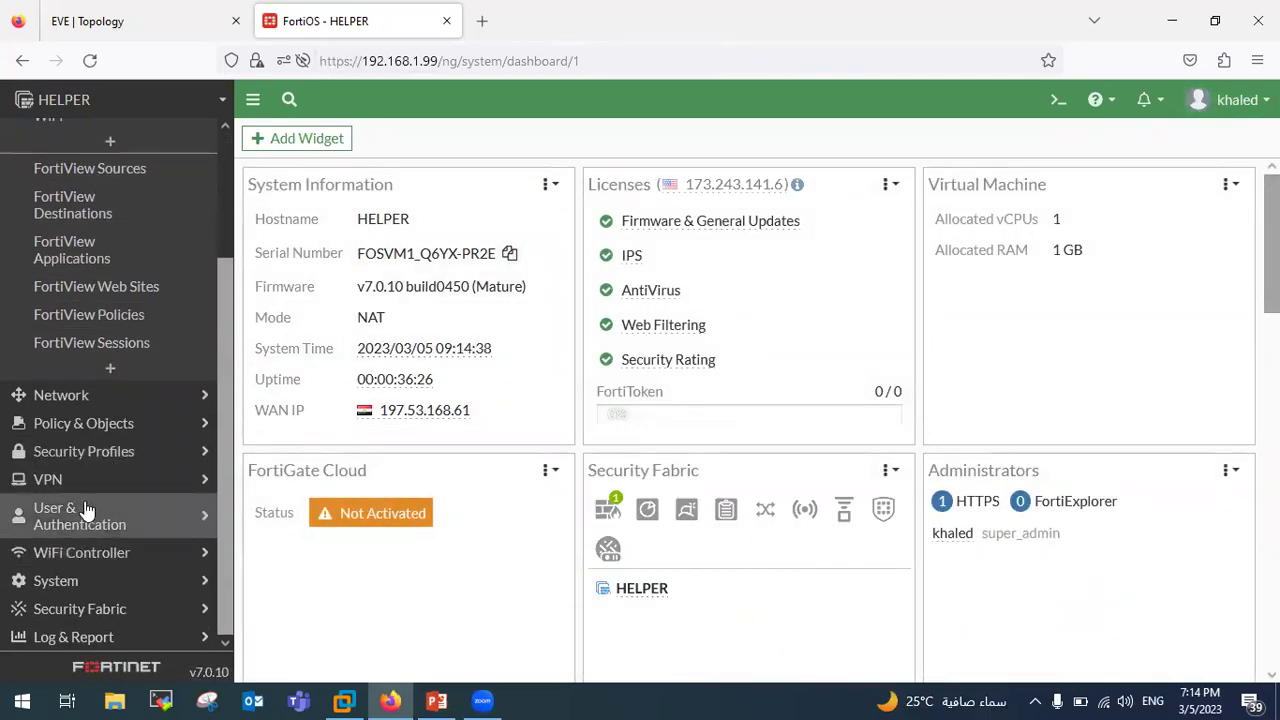
scroll(86, 490, "up", 2)
scroll(86, 400, "down", 2)
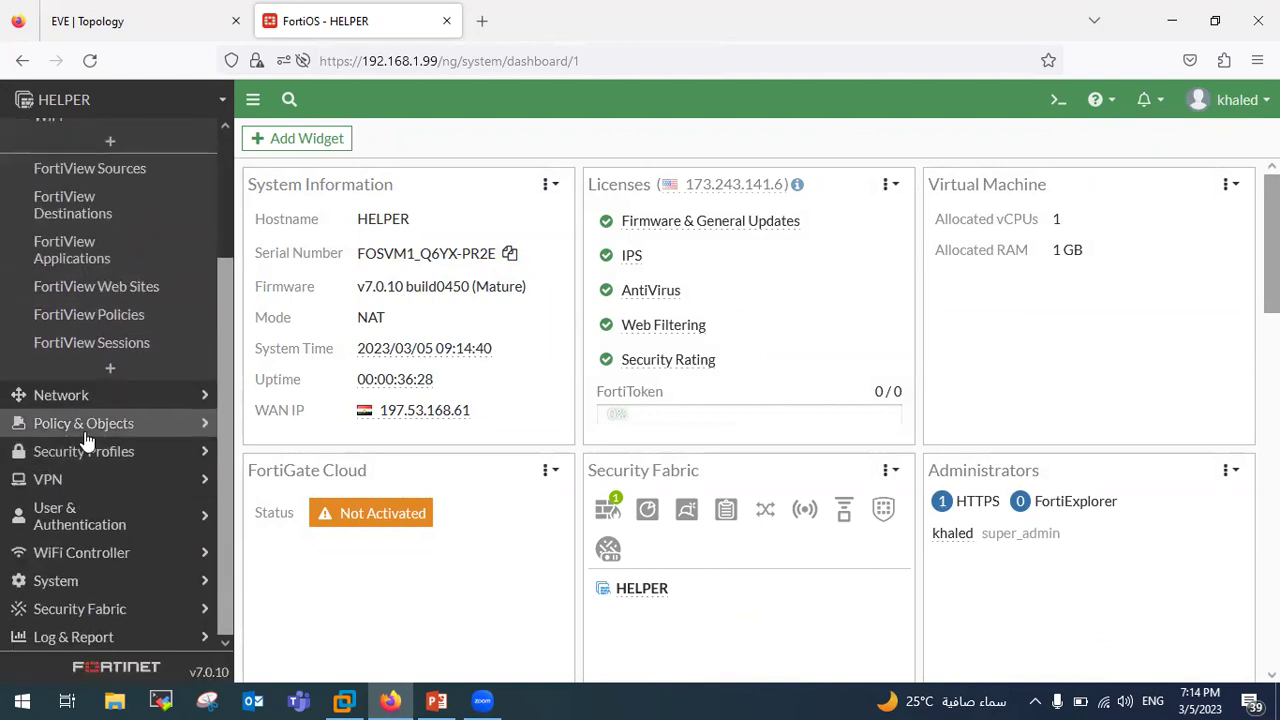
left_click(88, 580)
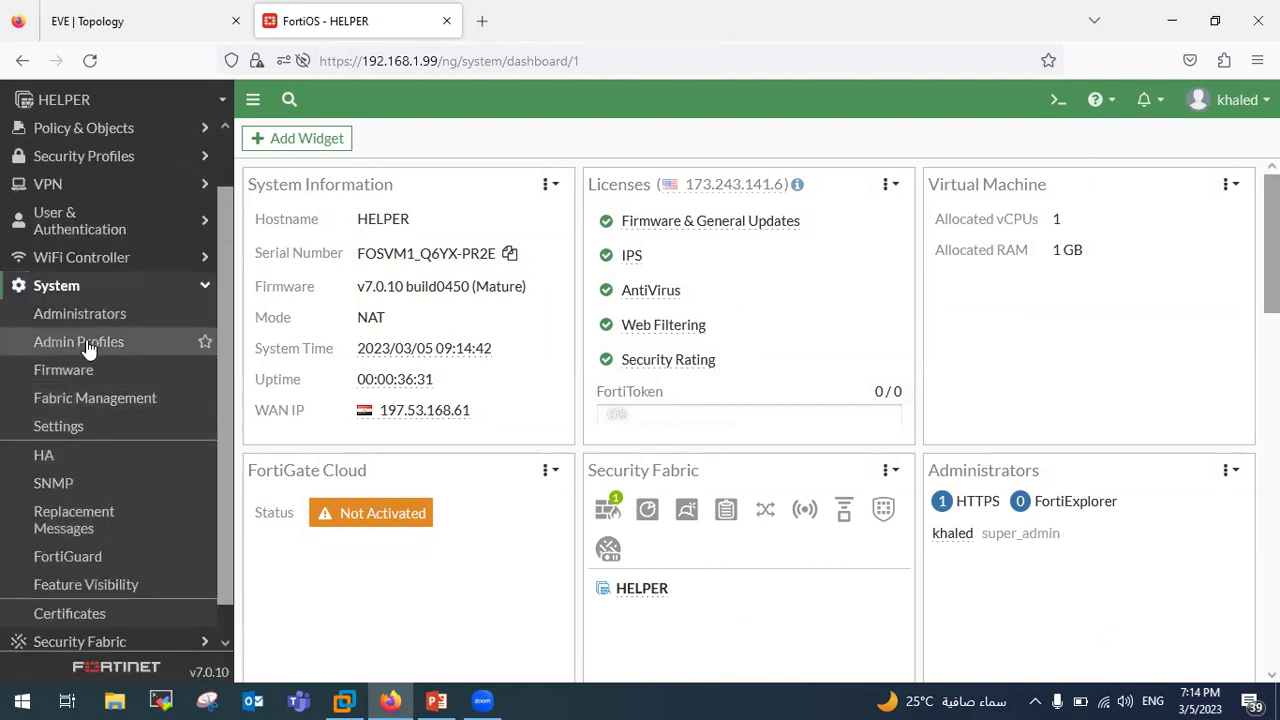
left_click(103, 330)
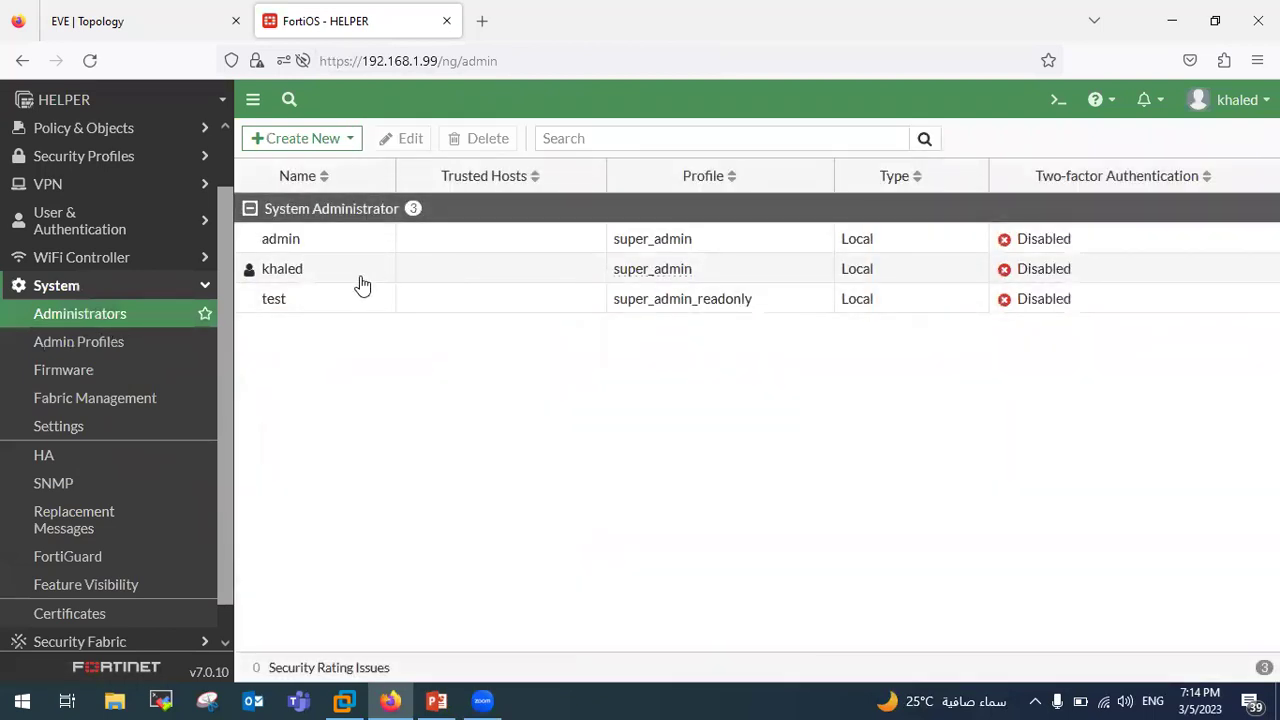
- Check Admin Profiles, return to Administrators, and show the Create New administrator types
left_click(140, 345)
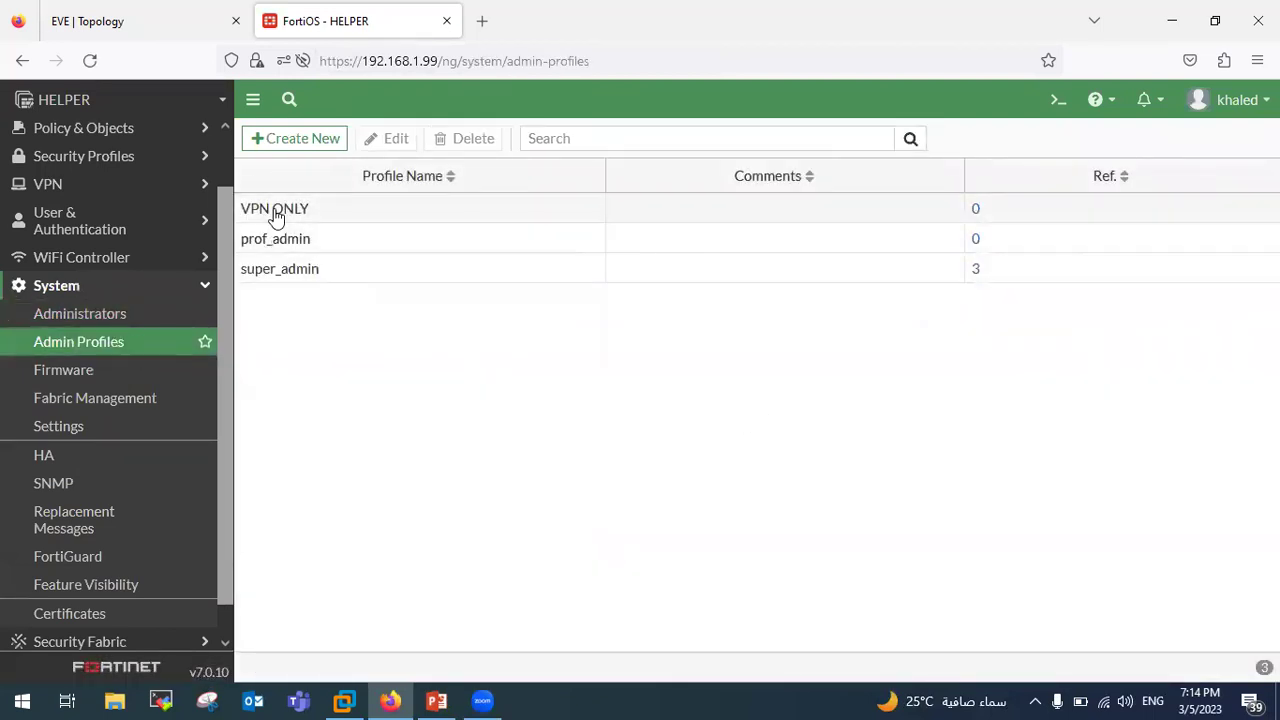
left_click(106, 314)
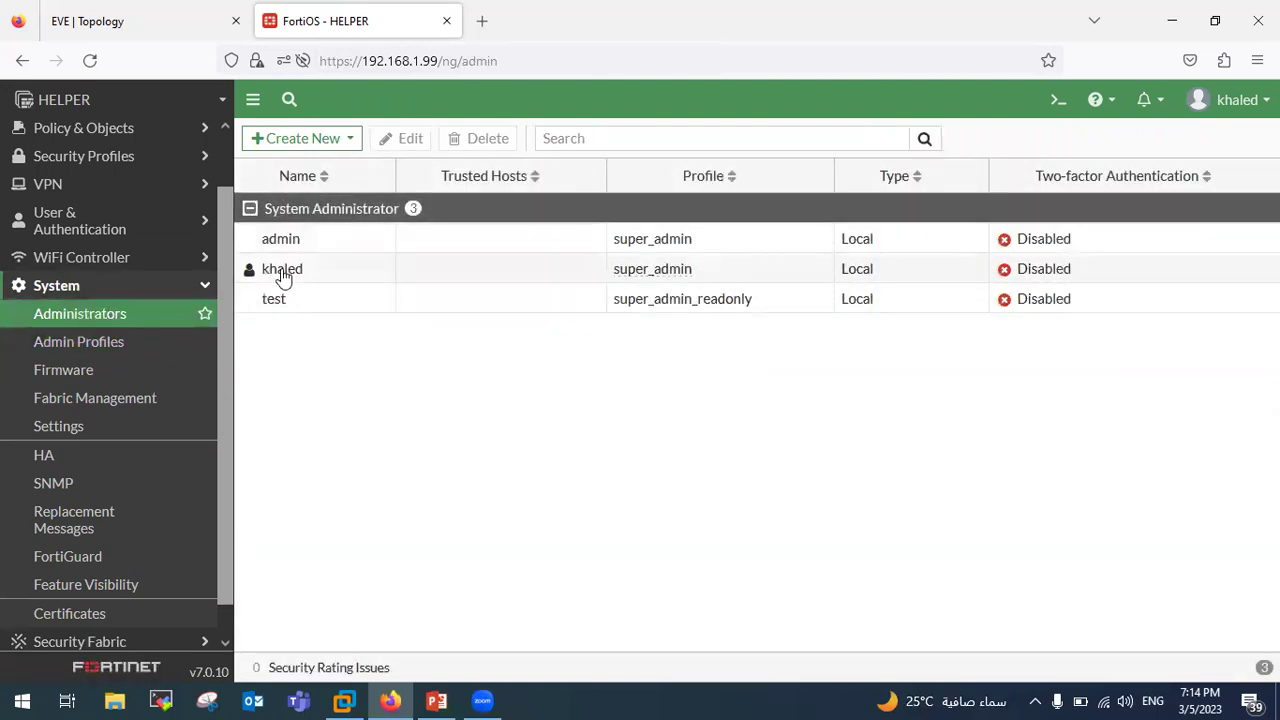
left_click(290, 137)
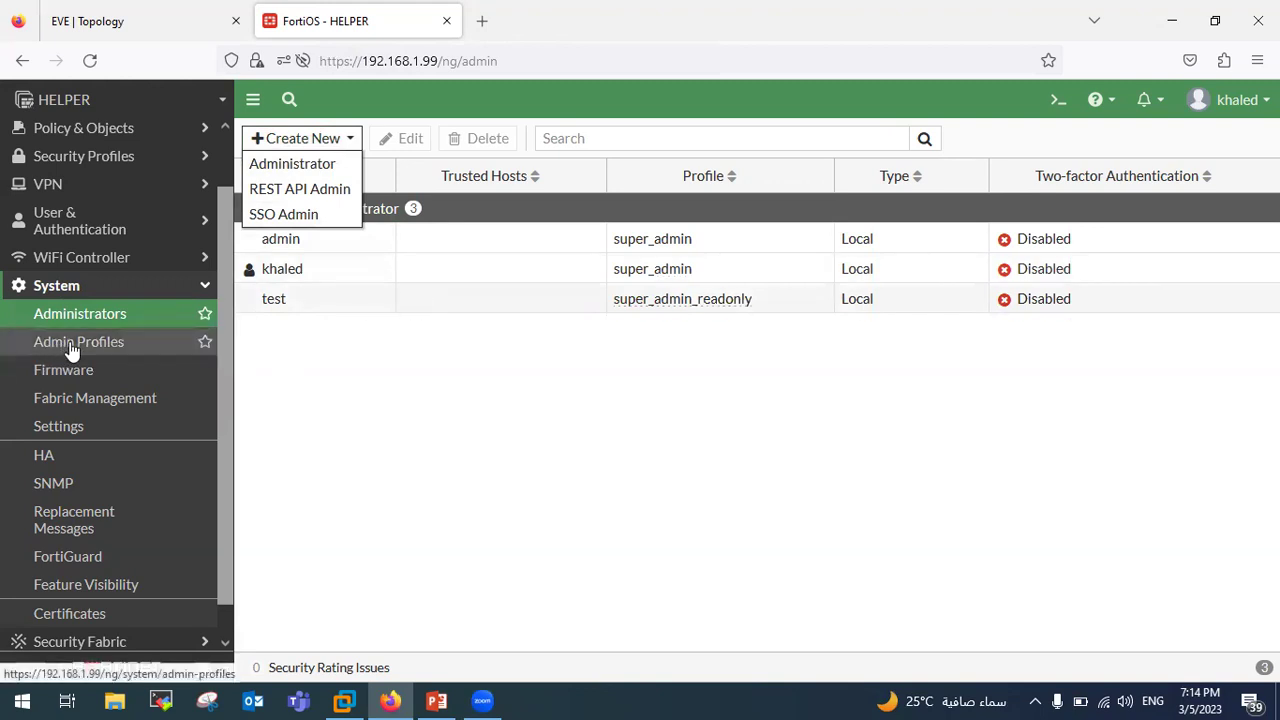
- Start a new administrator account and enter its username and password
left_click(311, 166)
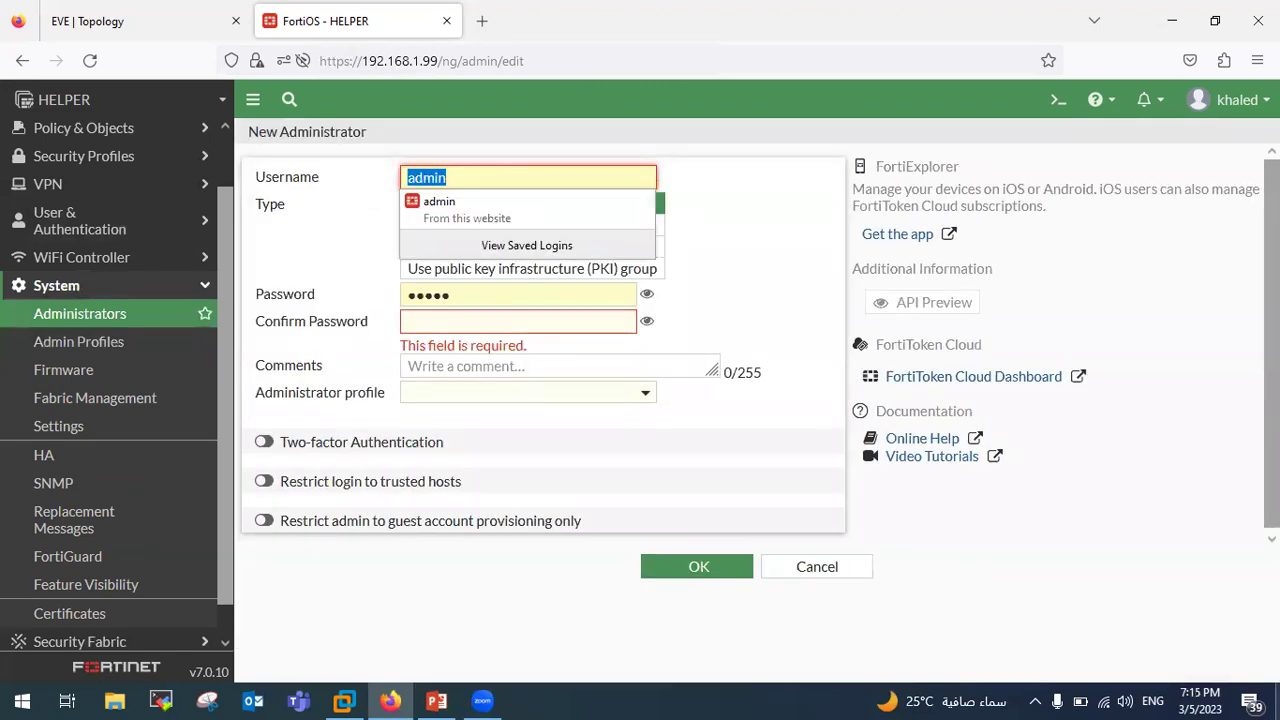
type("ahmed")
key("Tab")
key("Tab")
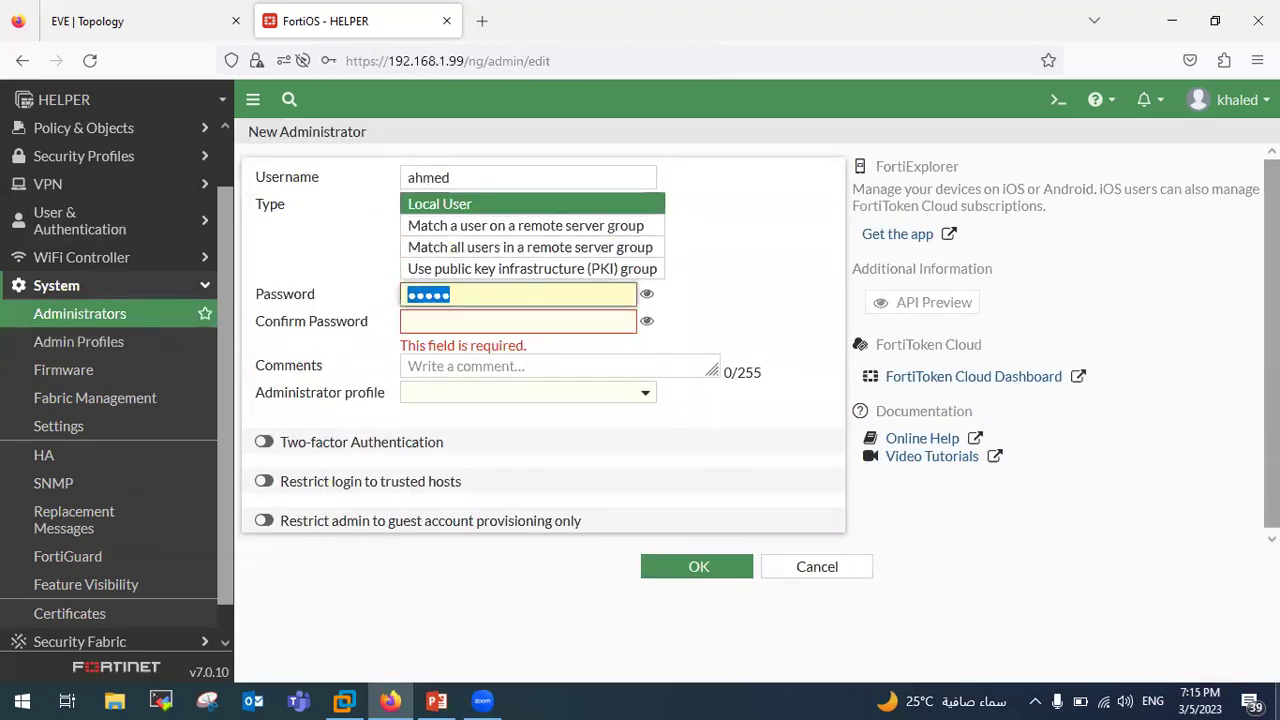
type("1")
key("Tab")
type("12345")
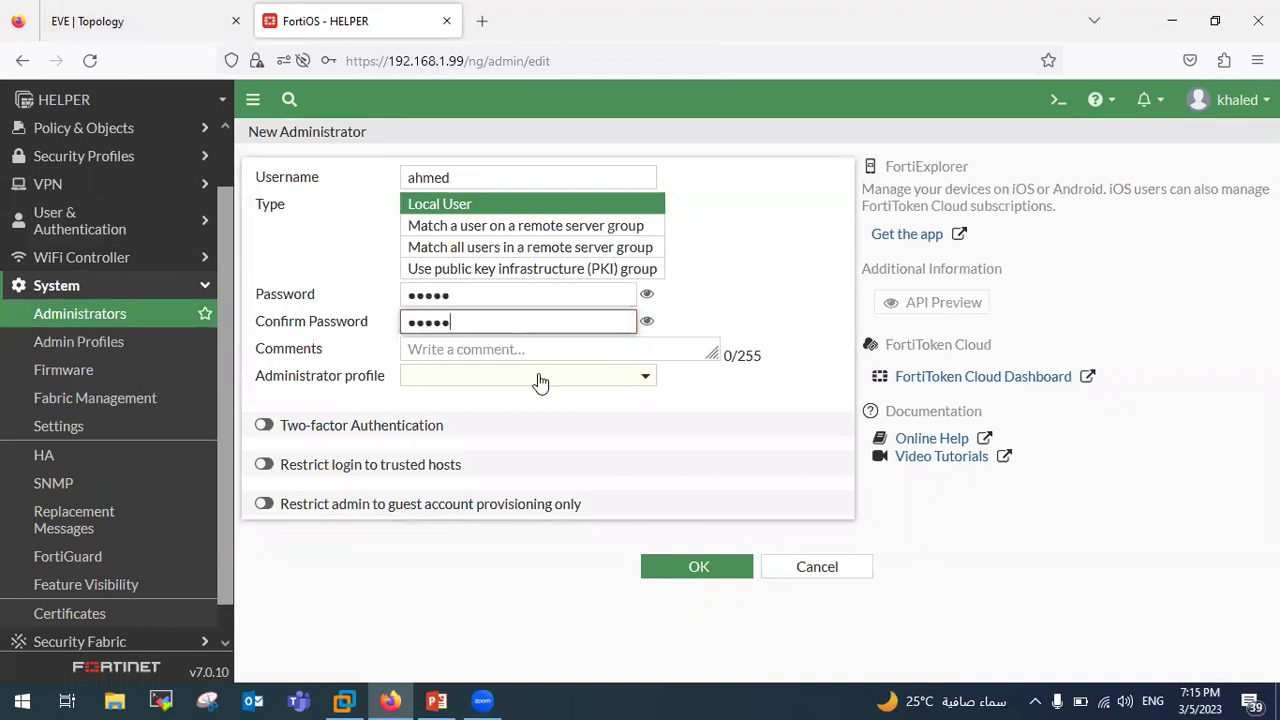
- Assign the VPN ONLY profile and save the account without storing the browser login
left_click(538, 376)
left_click(472, 521)
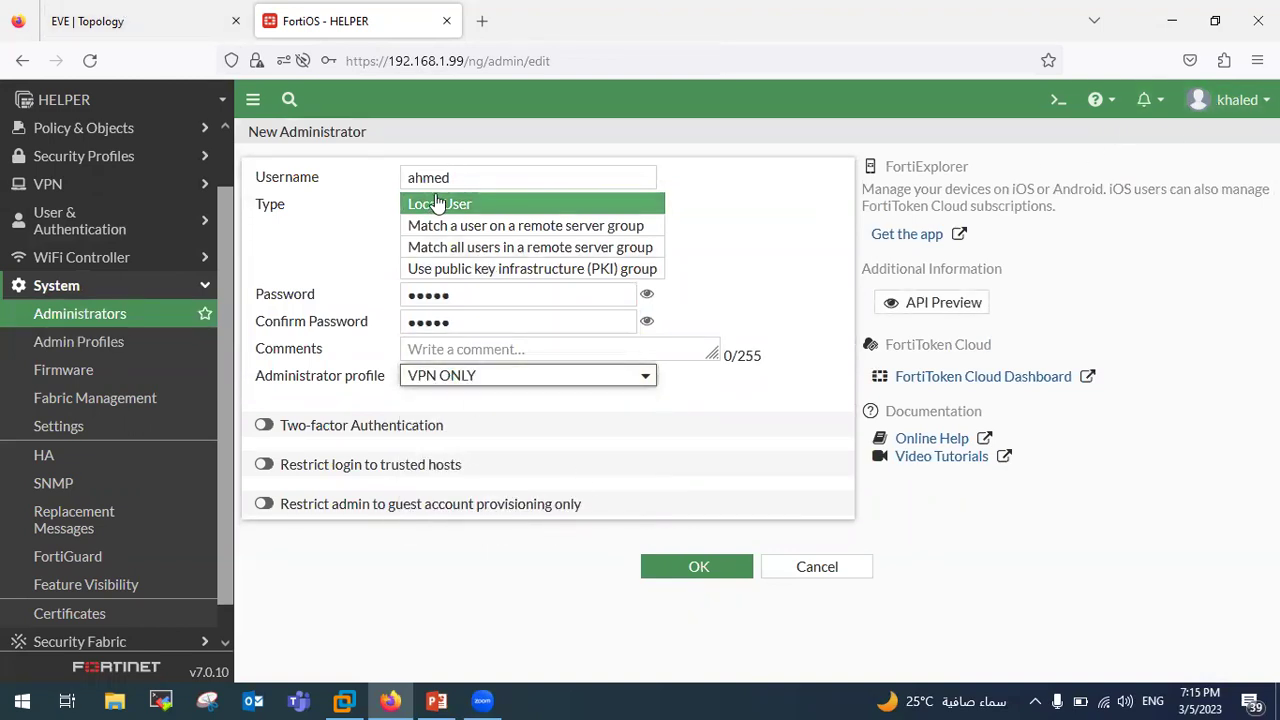
left_click(660, 567)
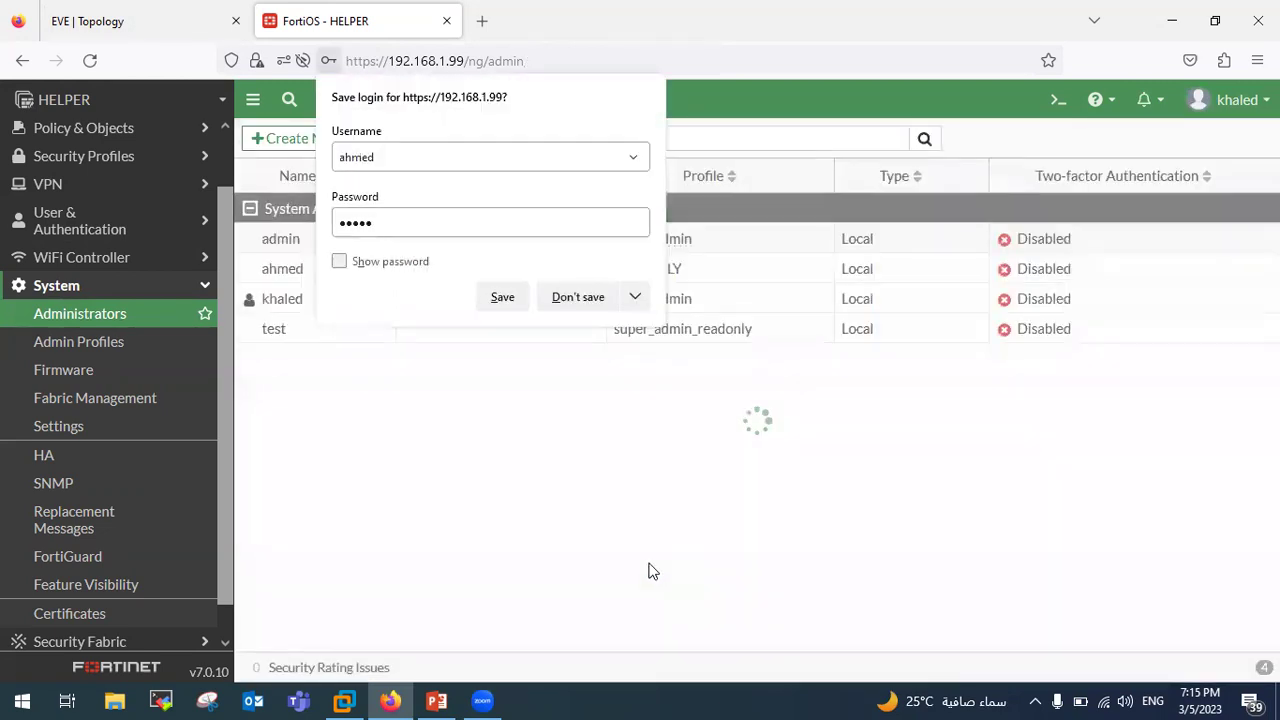
left_click(580, 298)
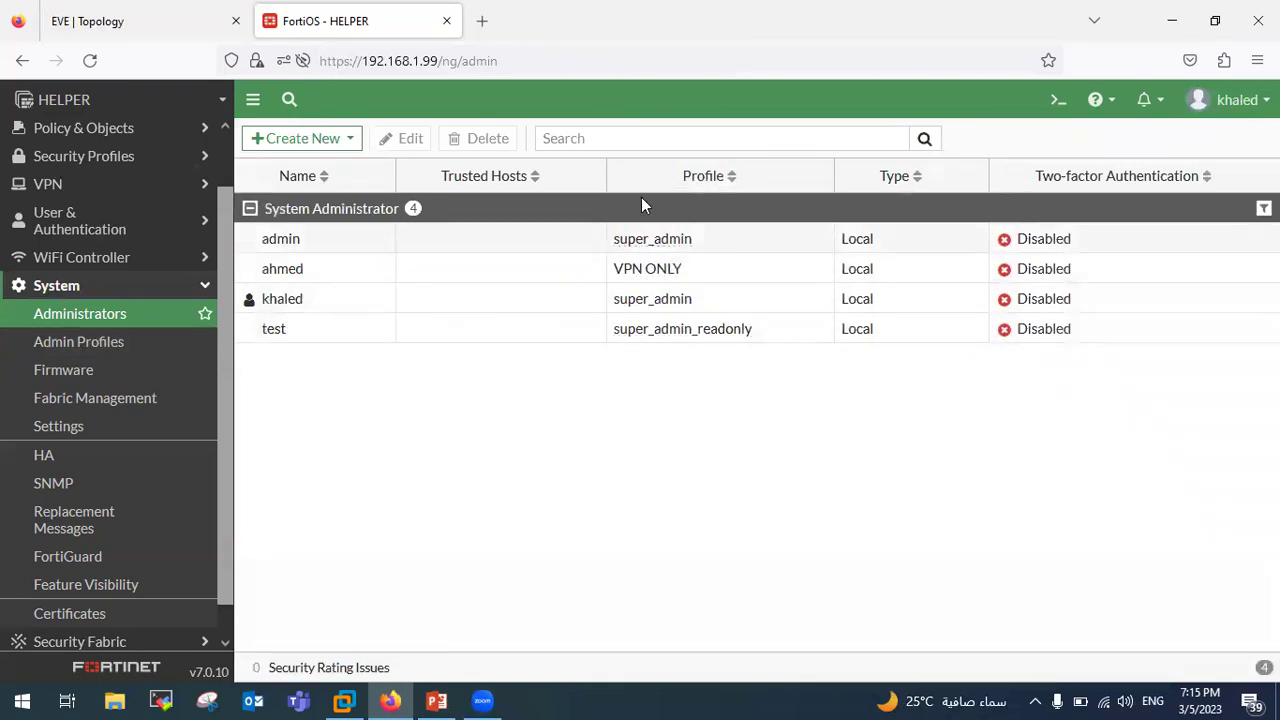
- Select the admin and new VPN-only administrator rows in the Administrators list
left_click(627, 238)
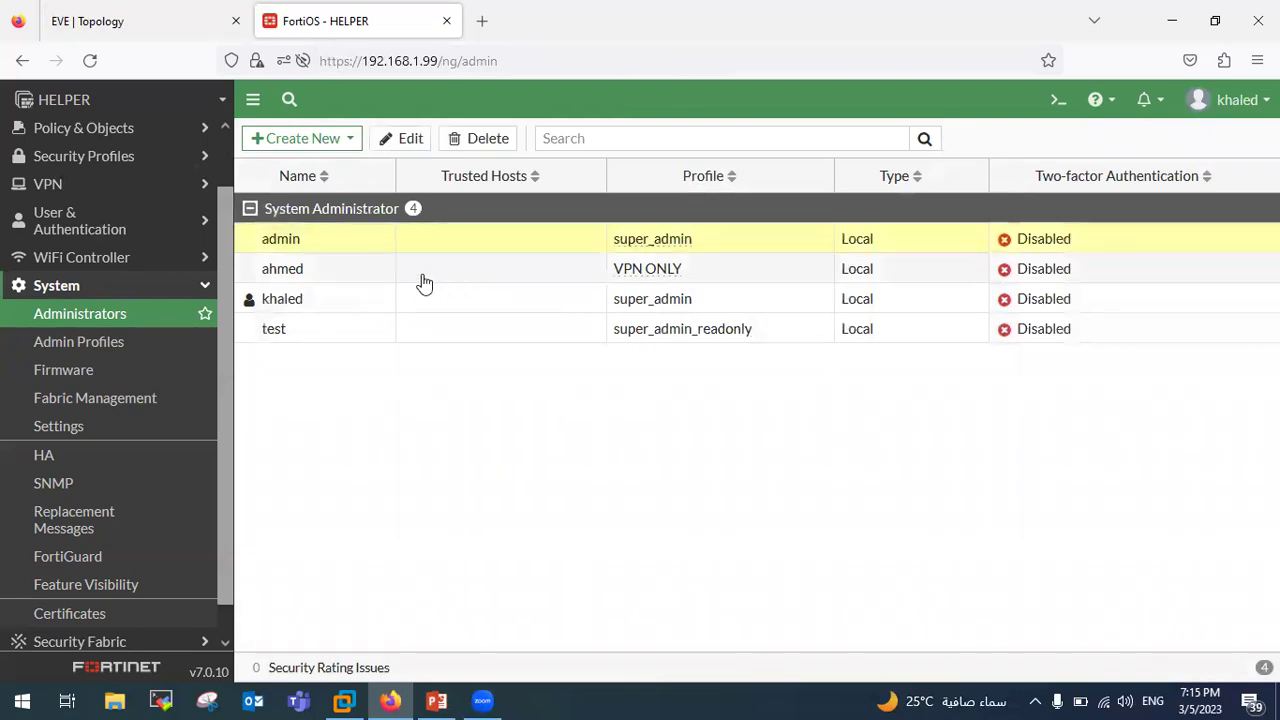
left_click(668, 267)
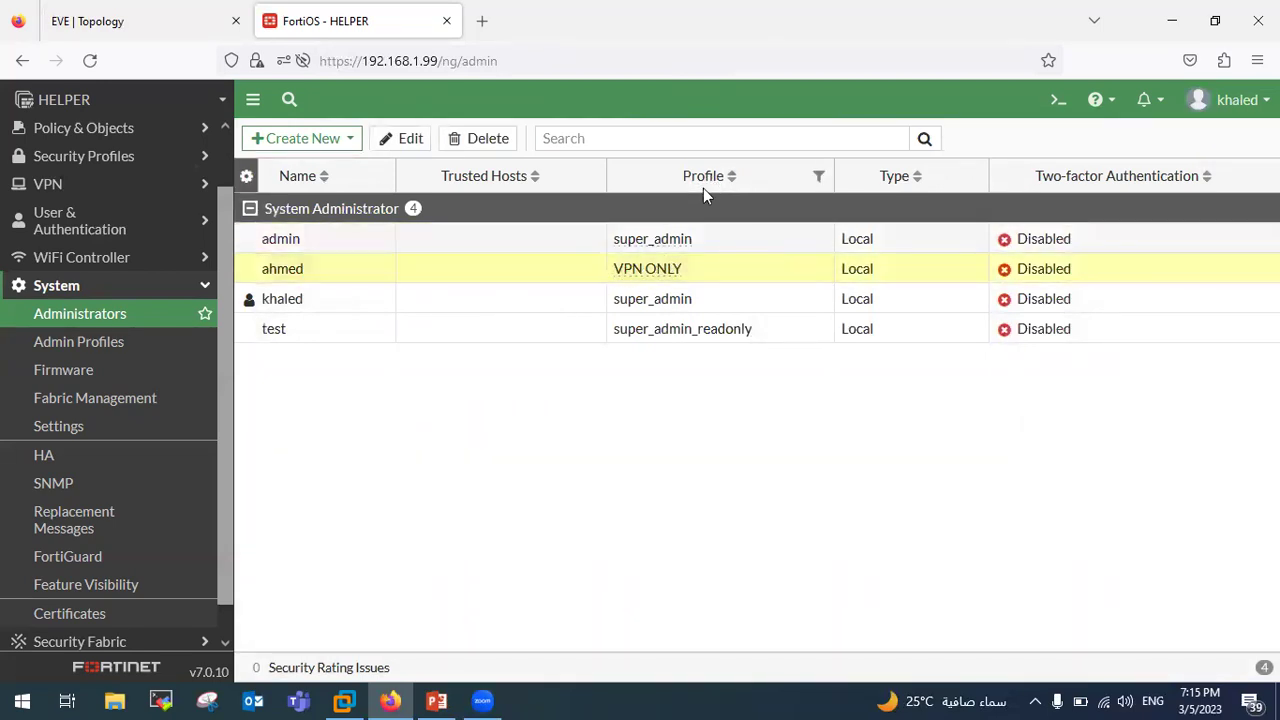
mouse_move(648, 277)
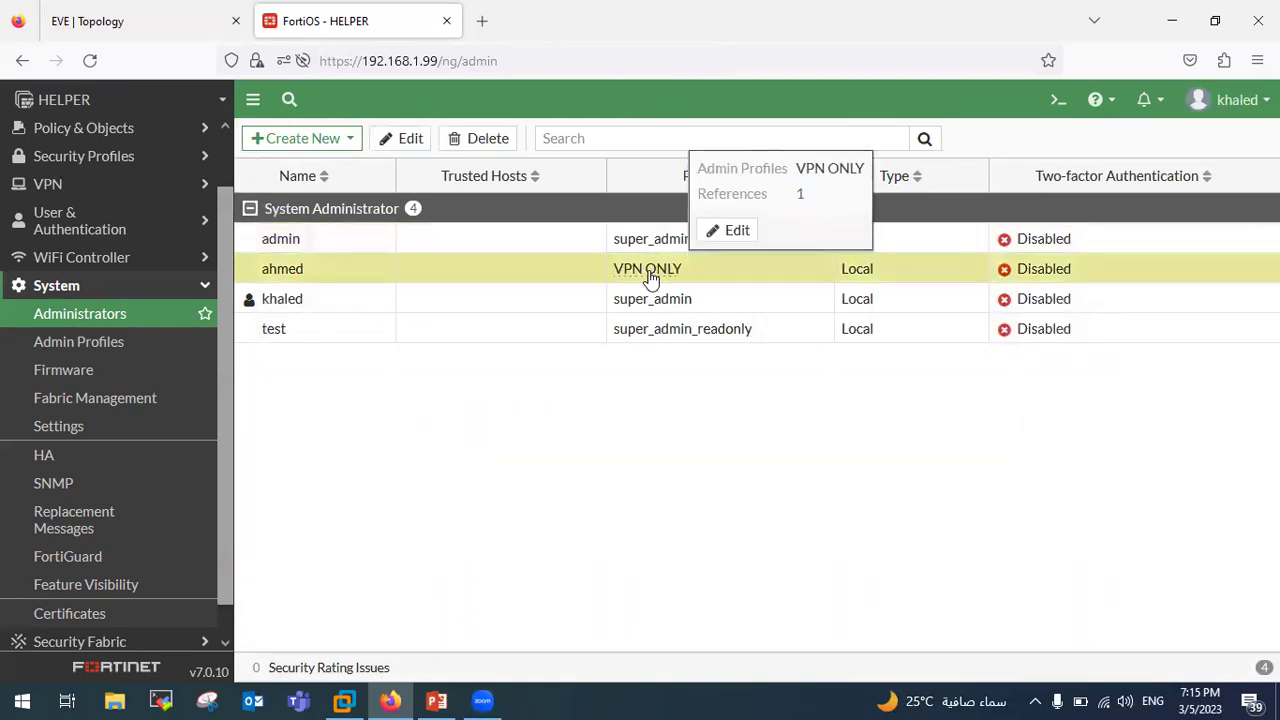
left_click(1232, 100)
- Log out and sign in with the VPN-only administrator's username and password
left_click(1146, 271)
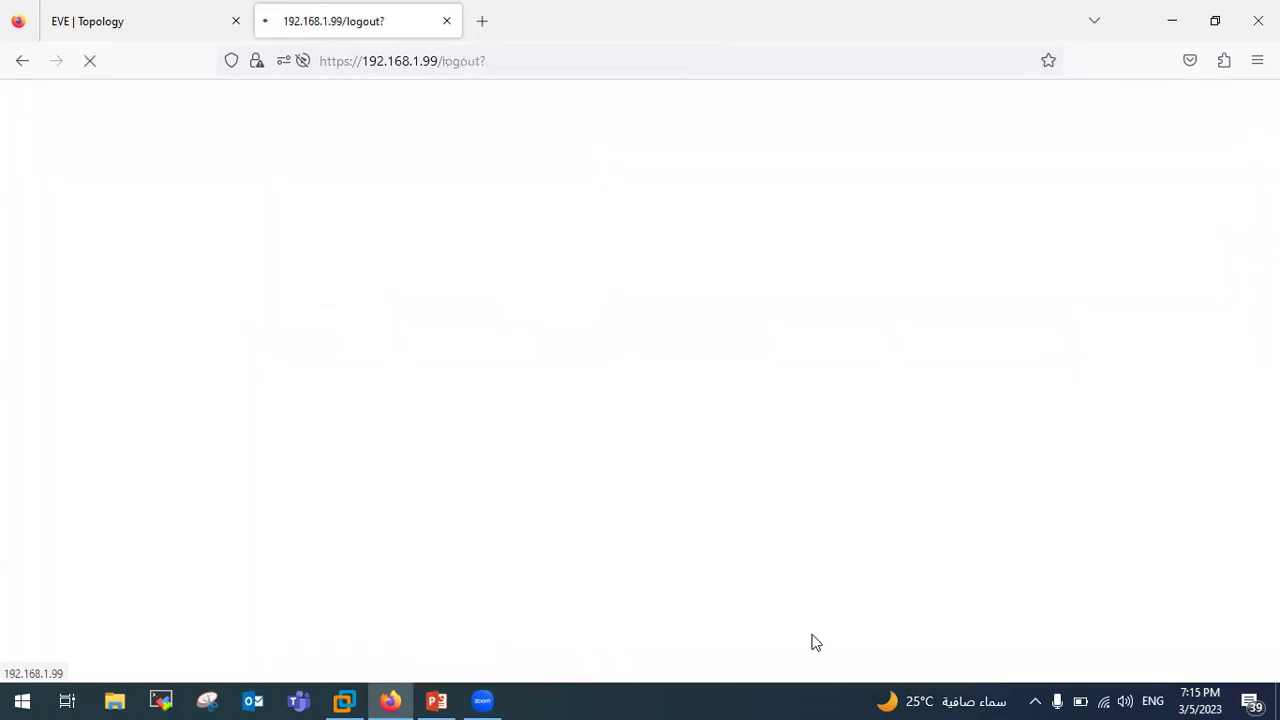
key("BackSpace")
key("BackSpace")
key("BackSpace")
key("BackSpace")
key("BackSpace")
key("Tab")
key("Return")
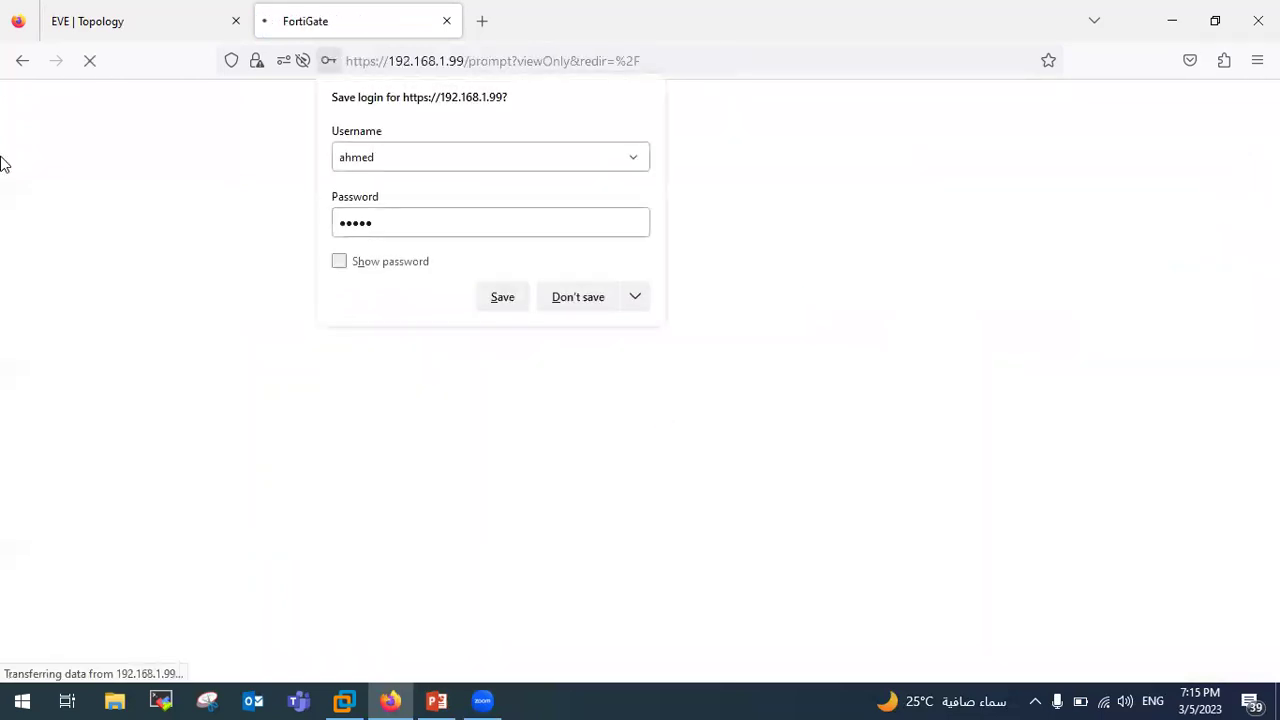
- Skip saving the login, postpone setup, and dismiss the FortiOS 7.0.0 overview
left_click(596, 300)
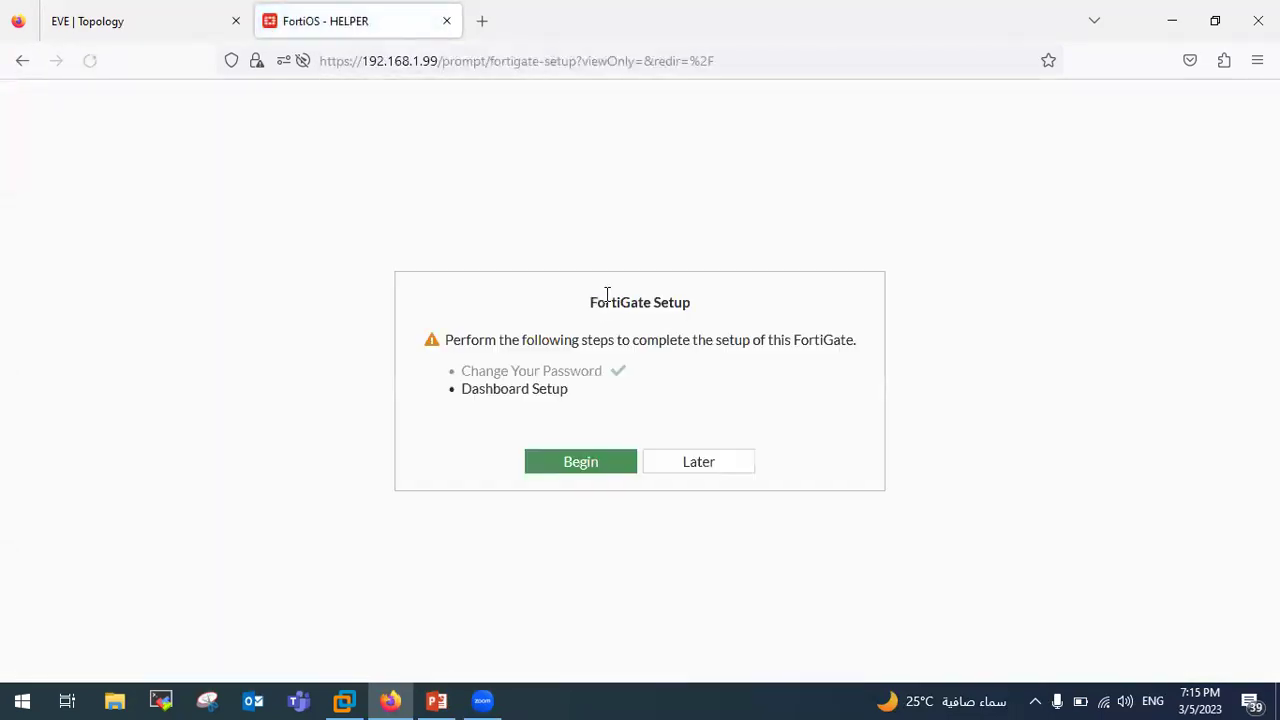
left_click(729, 466)
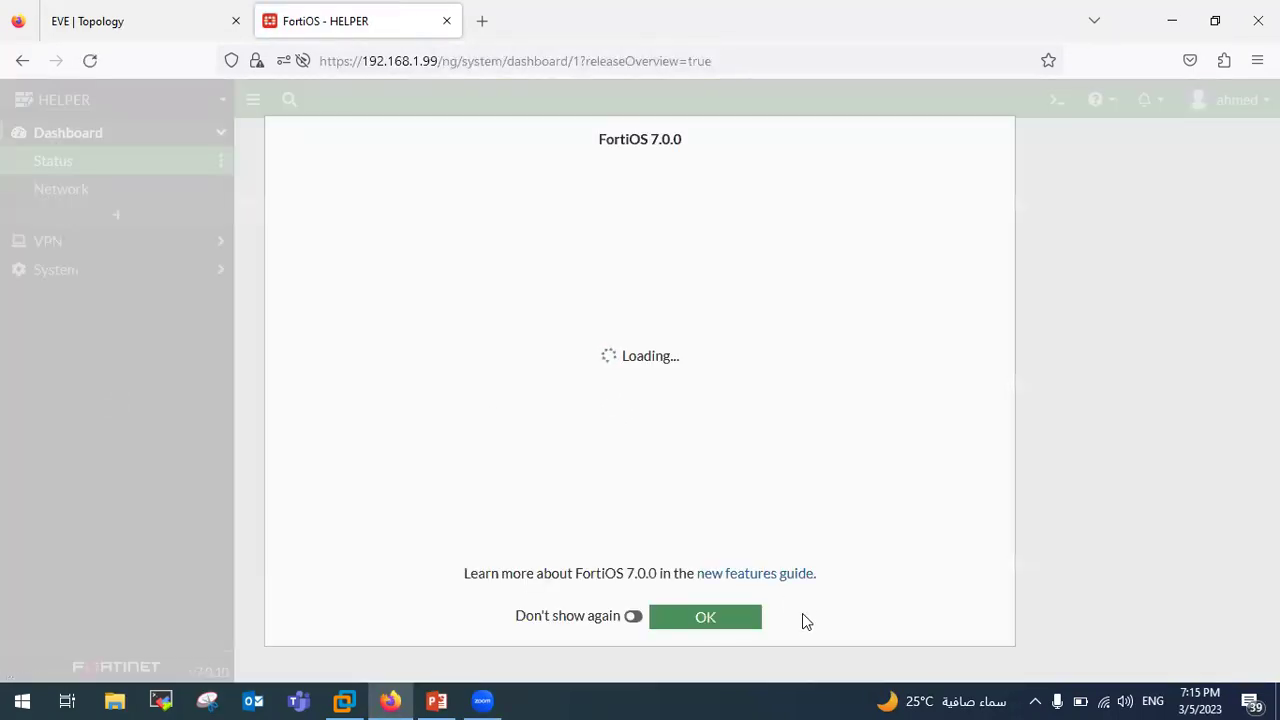
left_click(743, 624)
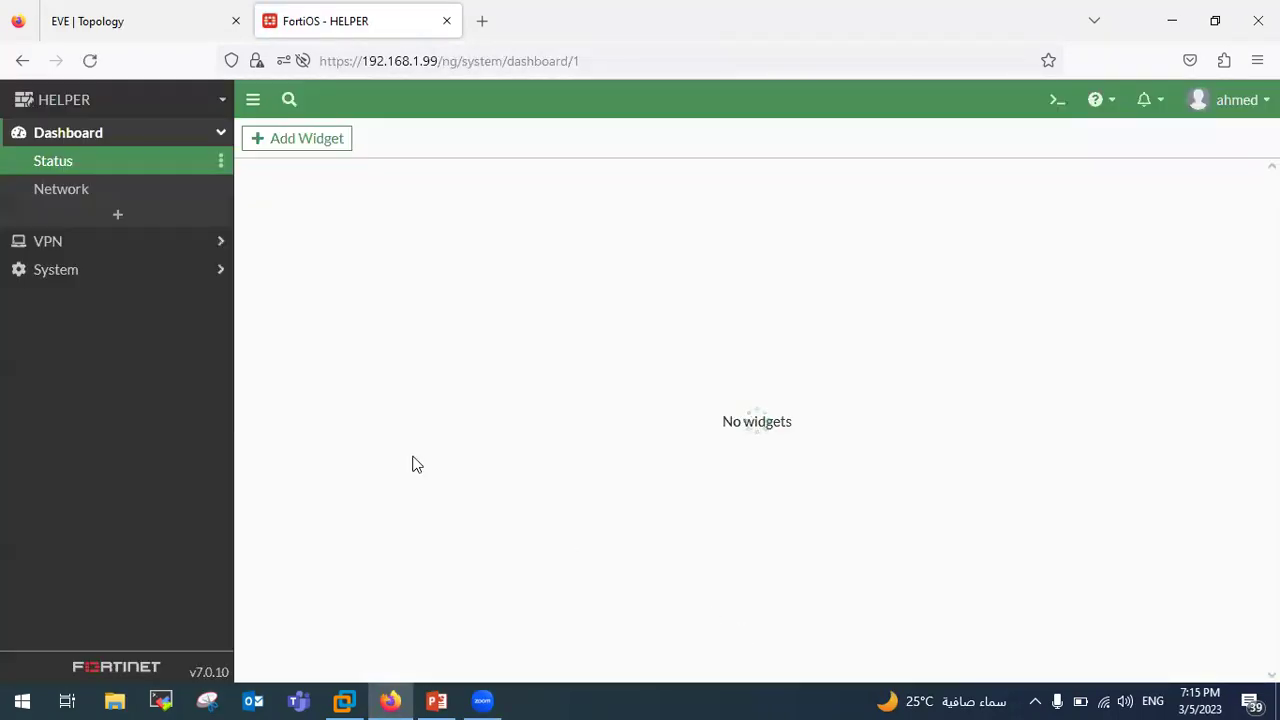
- Browse the VPN menu's IPsec Tunnels and SSL-VPN Portals pages available to the restricted administrator
left_click(90, 243)
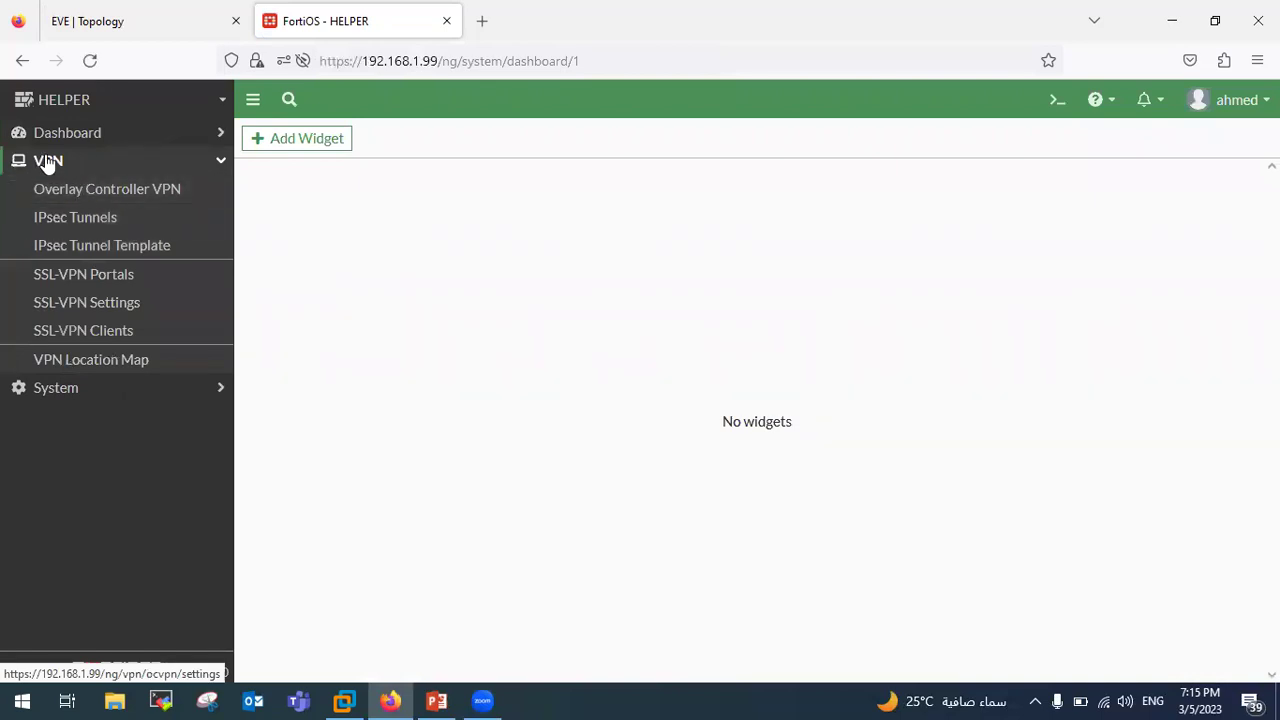
left_click(77, 221)
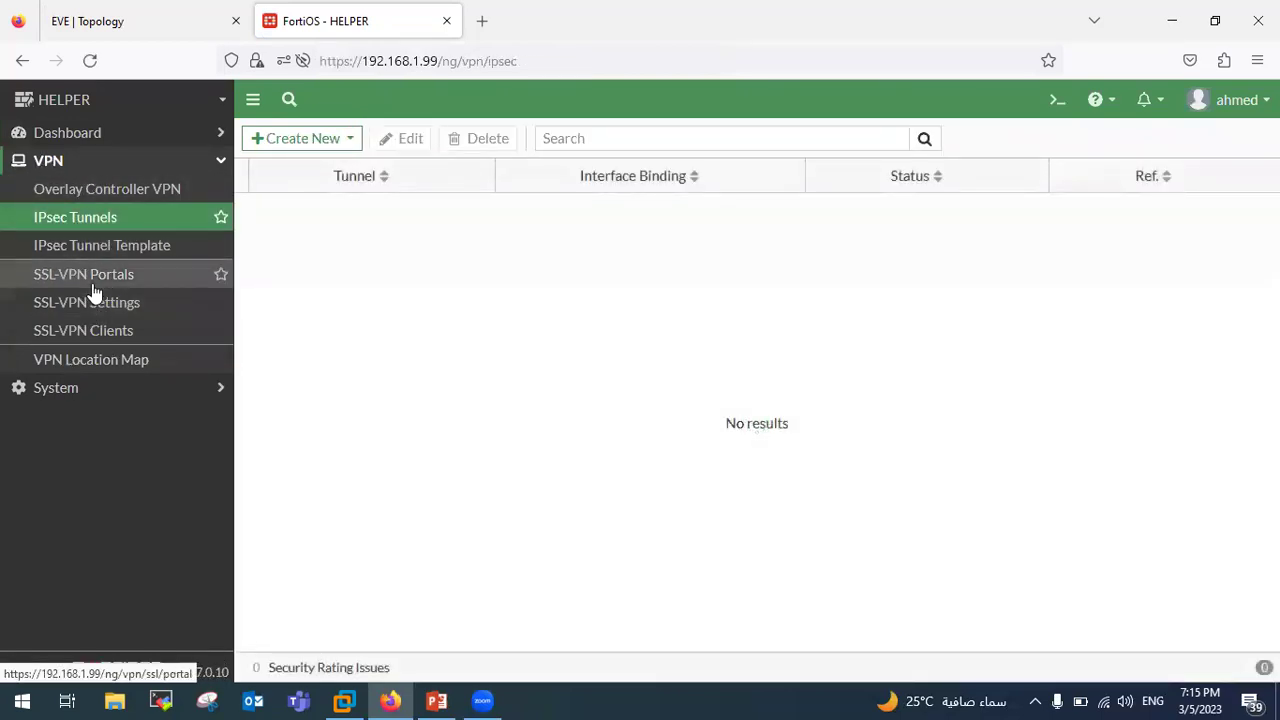
left_click(88, 278)
- Expand System and scroll through the Certificates list
left_click(62, 392)
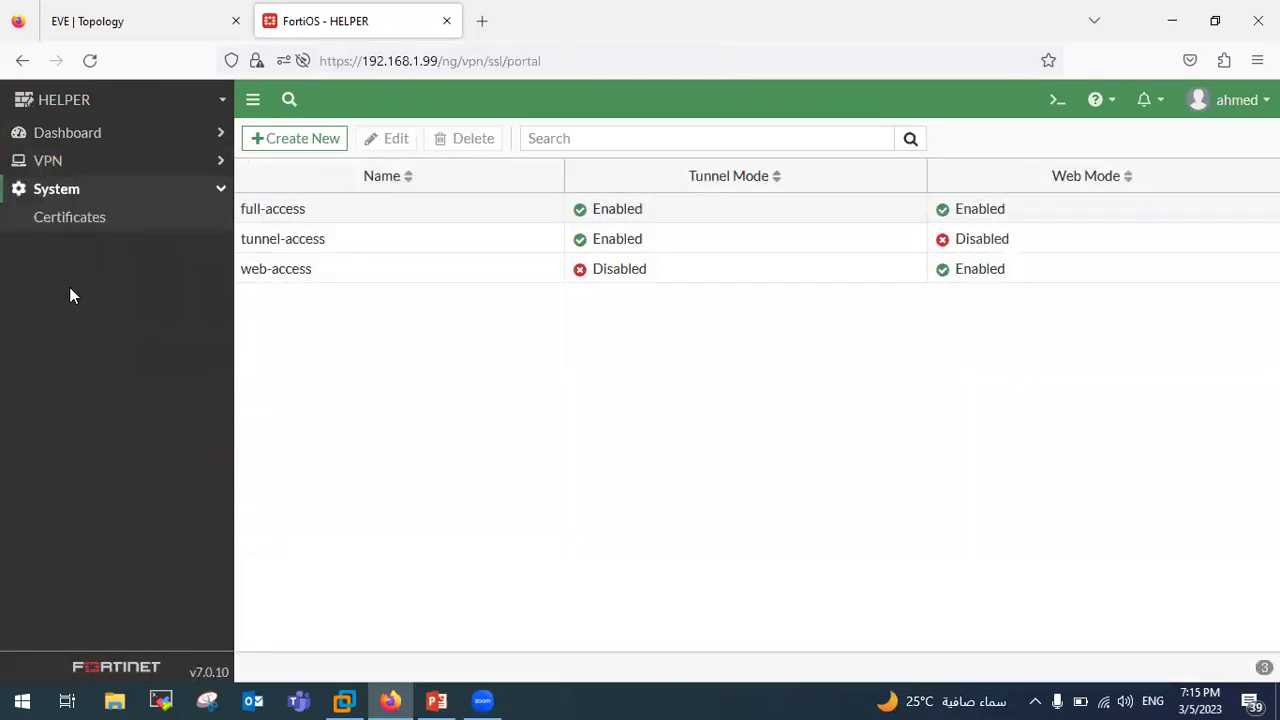
left_click(68, 218)
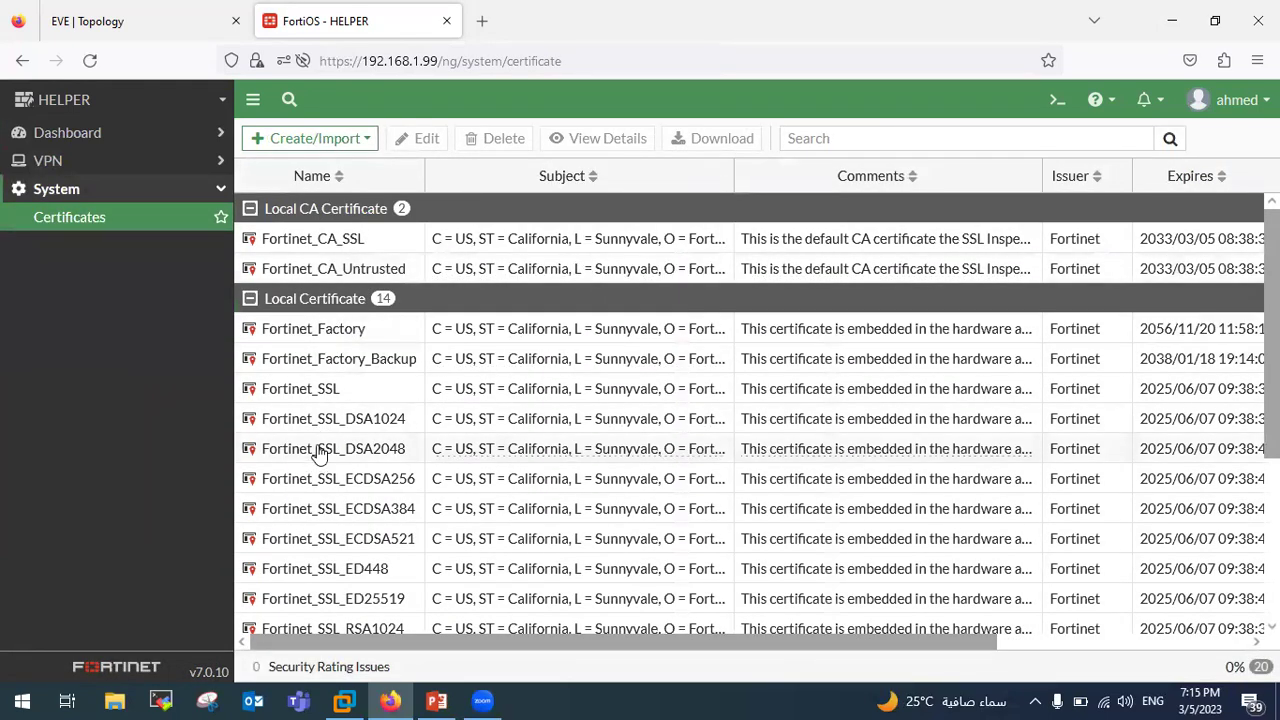
scroll(340, 575, "down", 5)
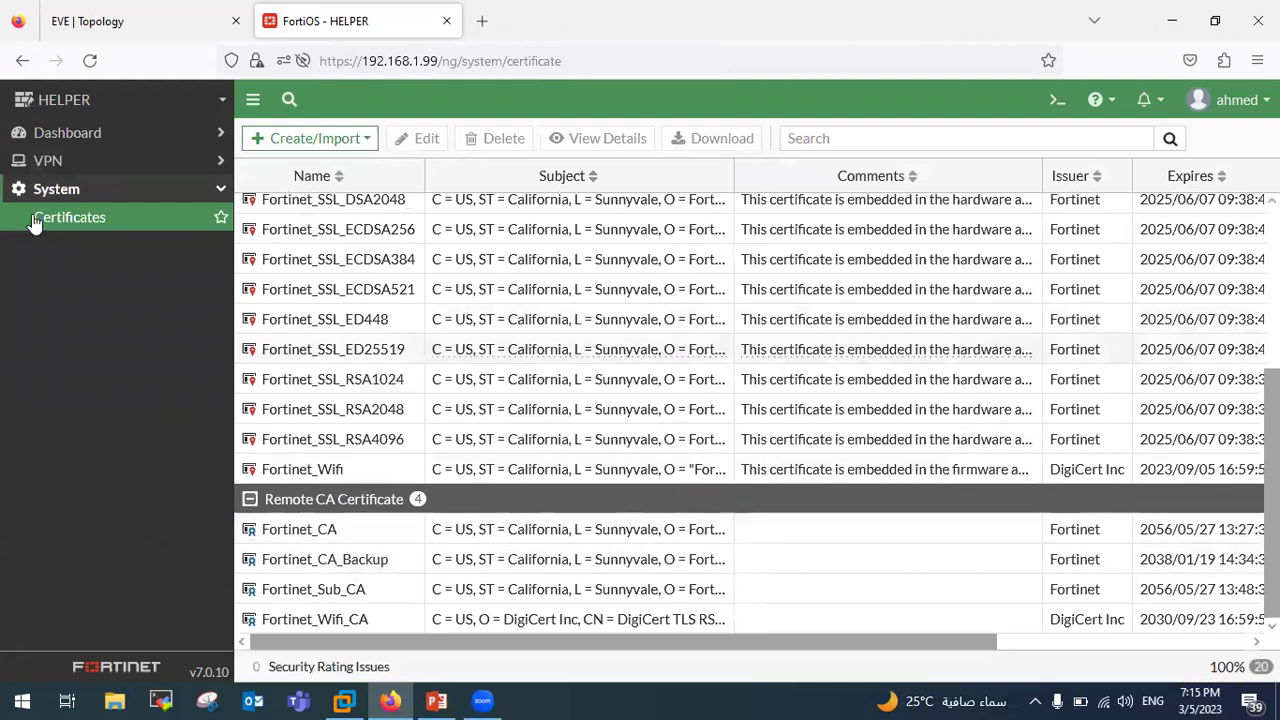
- Return to the Status dashboard and bring up the list of widgets to add
left_click(80, 133)
left_click(80, 160)
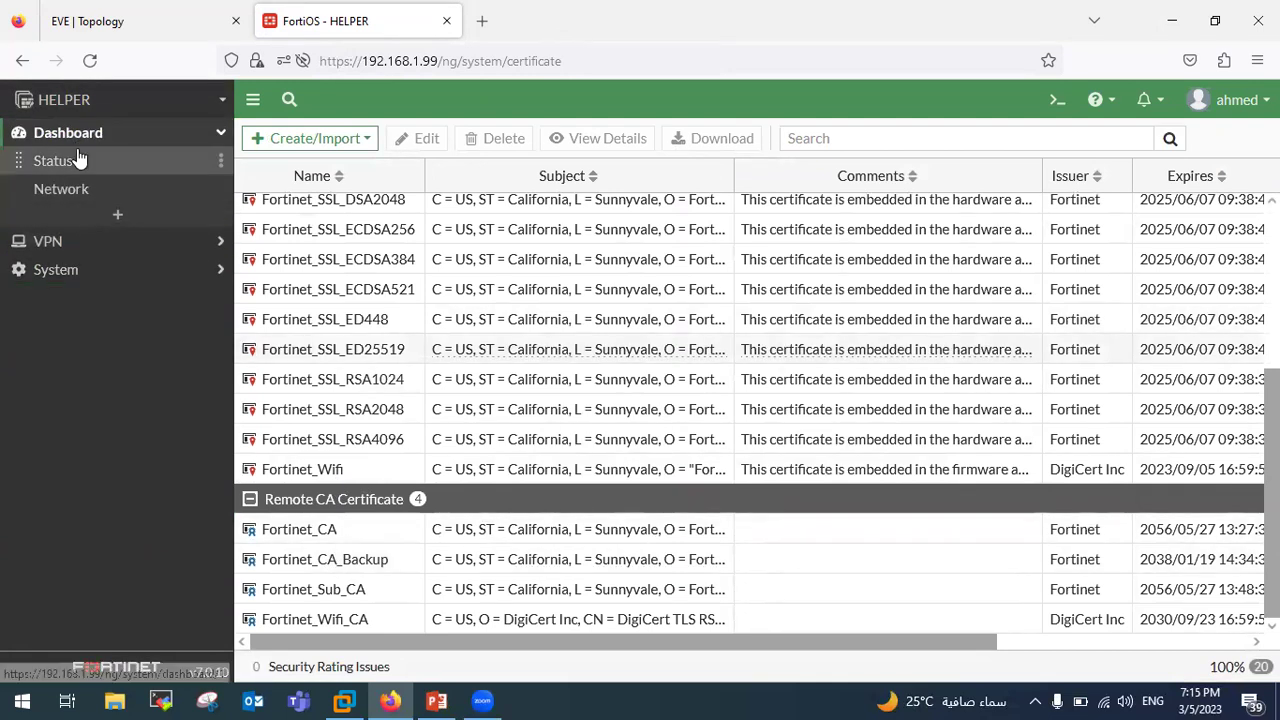
left_click(294, 142)
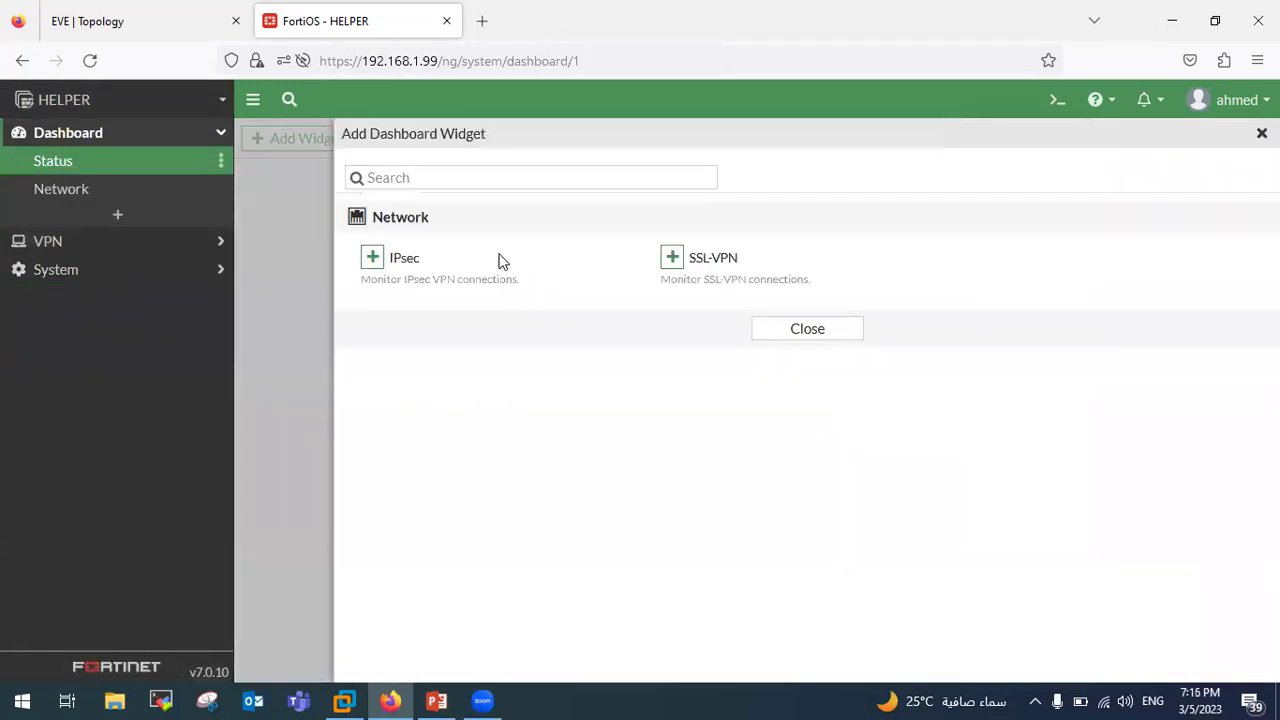
- Add the IPsec and SSL-VPN monitoring widgets to the Status dashboard
left_click(372, 258)
left_click(766, 260)
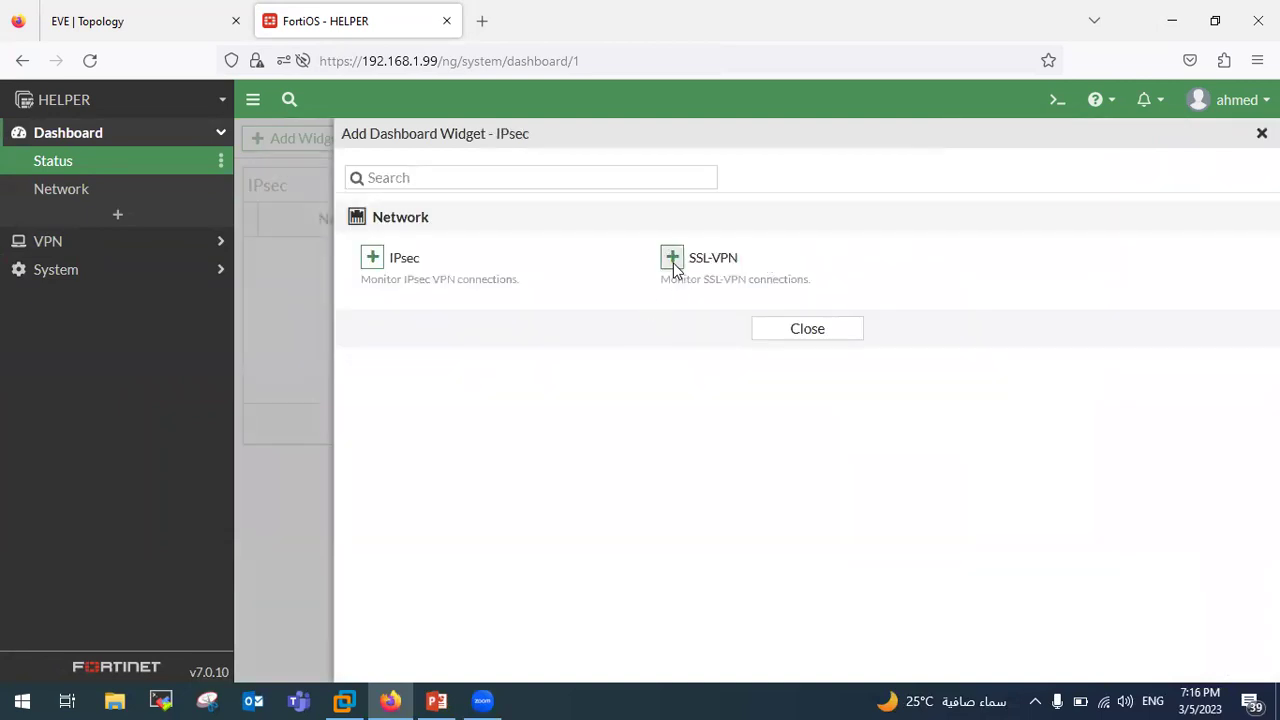
left_click(672, 258)
left_click(865, 256)
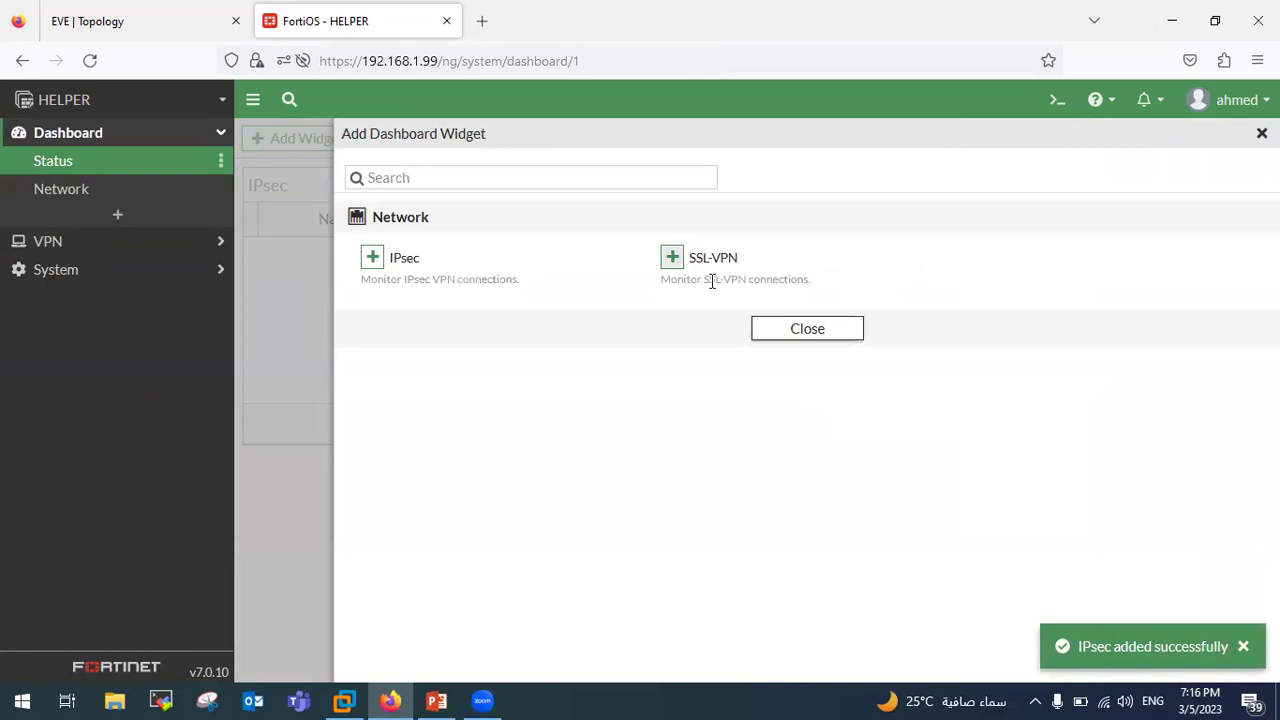
left_click(672, 260)
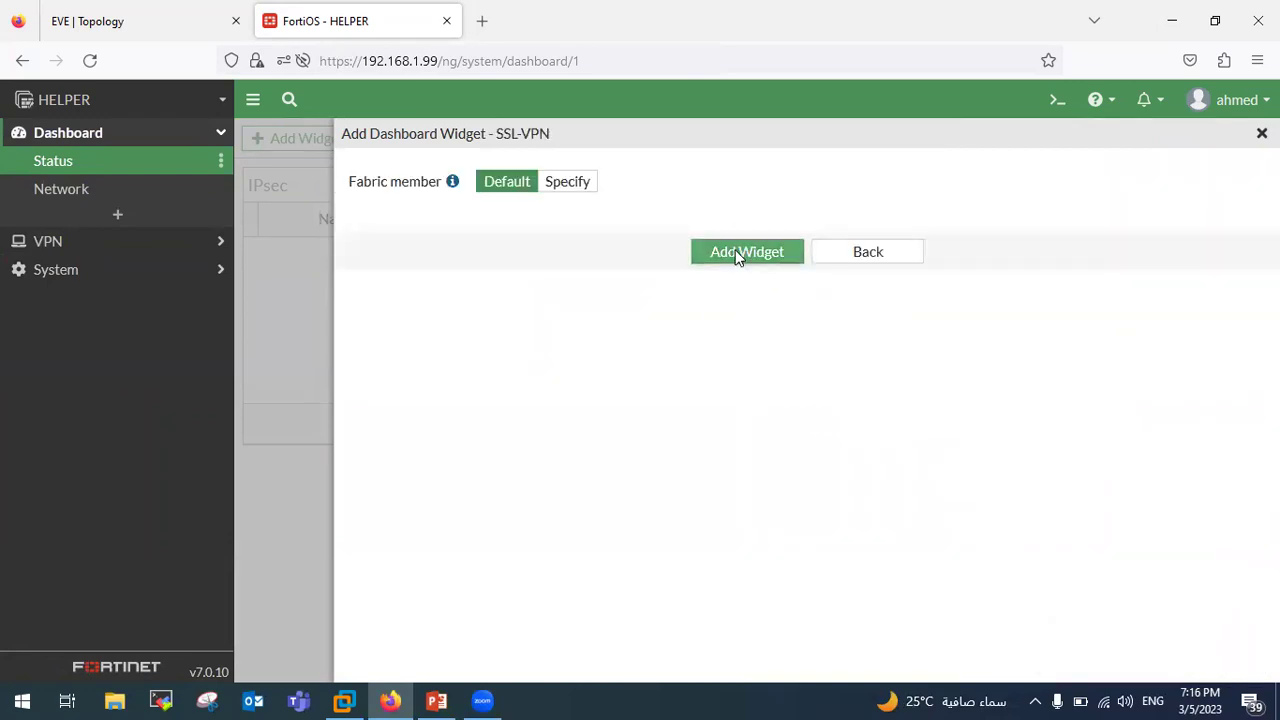
left_click(740, 250)
key("Escape")
- Reposition a widget, review the Network dashboard, and open the signed-in user's account menu
scroll(497, 413, "down", 3)
scroll(529, 471, "up", 3)
left_click_drag(266, 266, 278, 440)
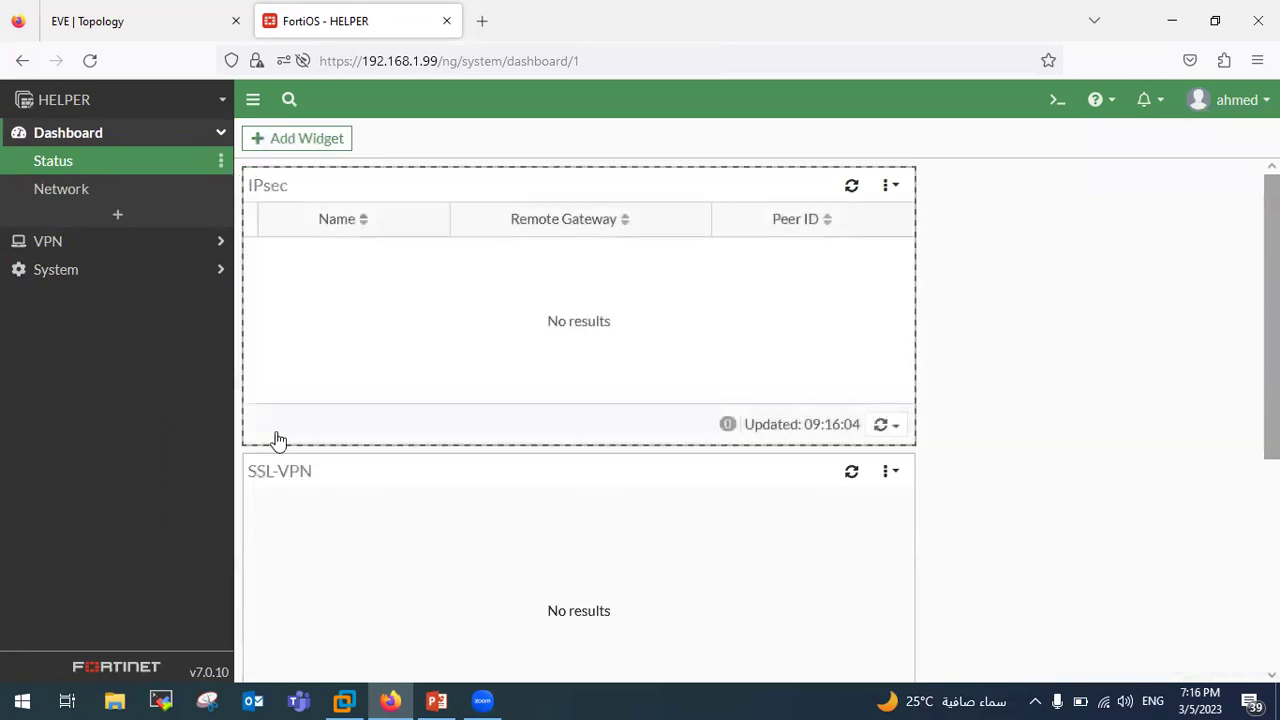
left_click(76, 192)
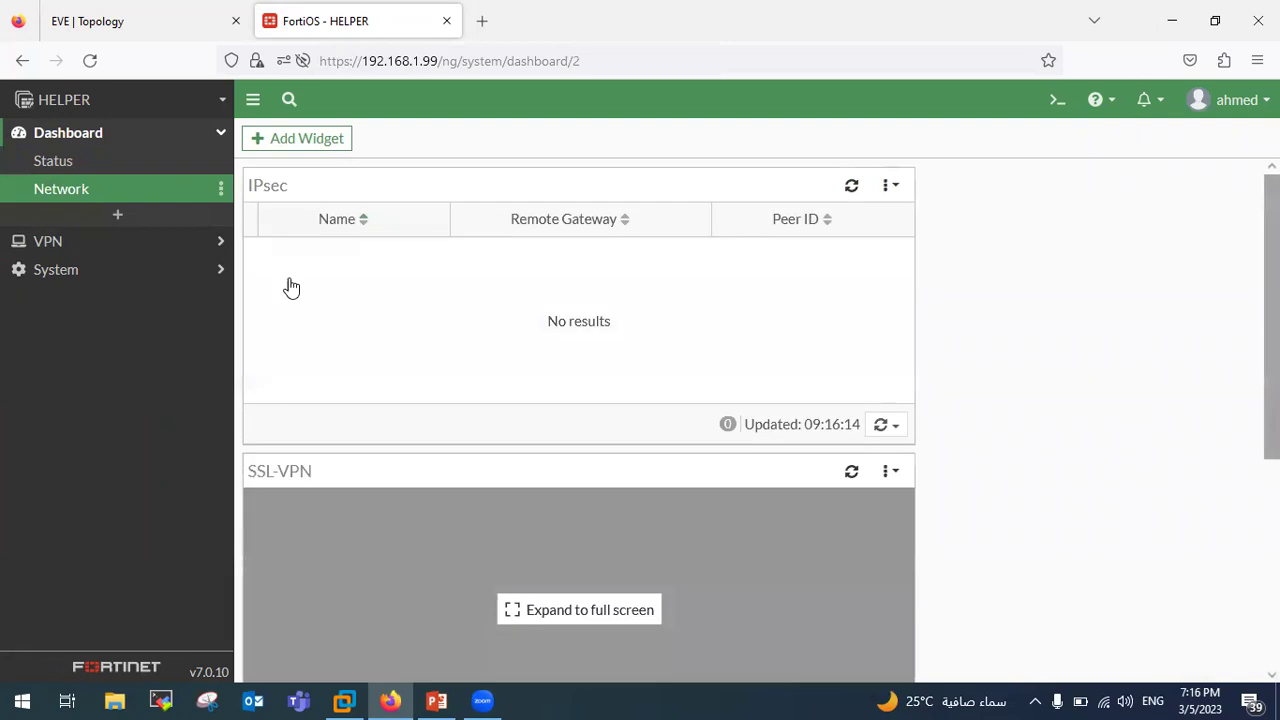
scroll(345, 495, "down", 1)
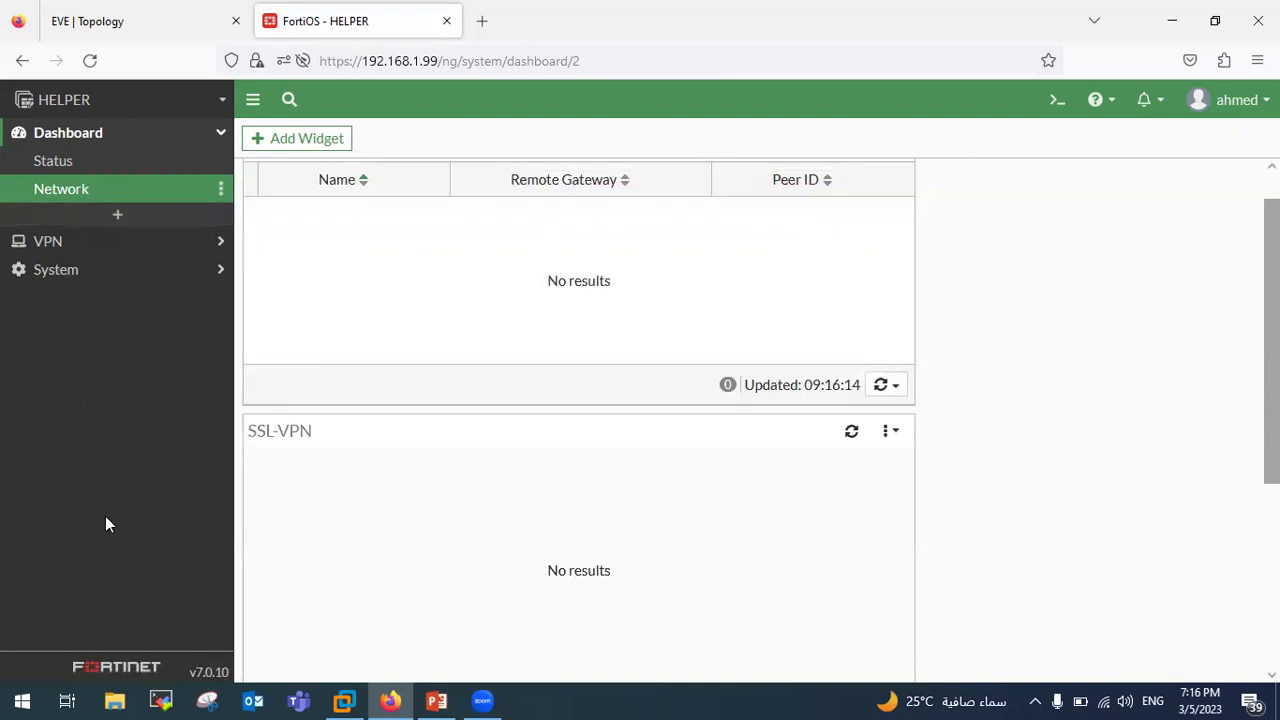
left_click(1230, 99)
- Log out of the VPN-only session, sign in as admin, and dismiss the FortiOS 7.0.0 overview
left_click(1186, 192)
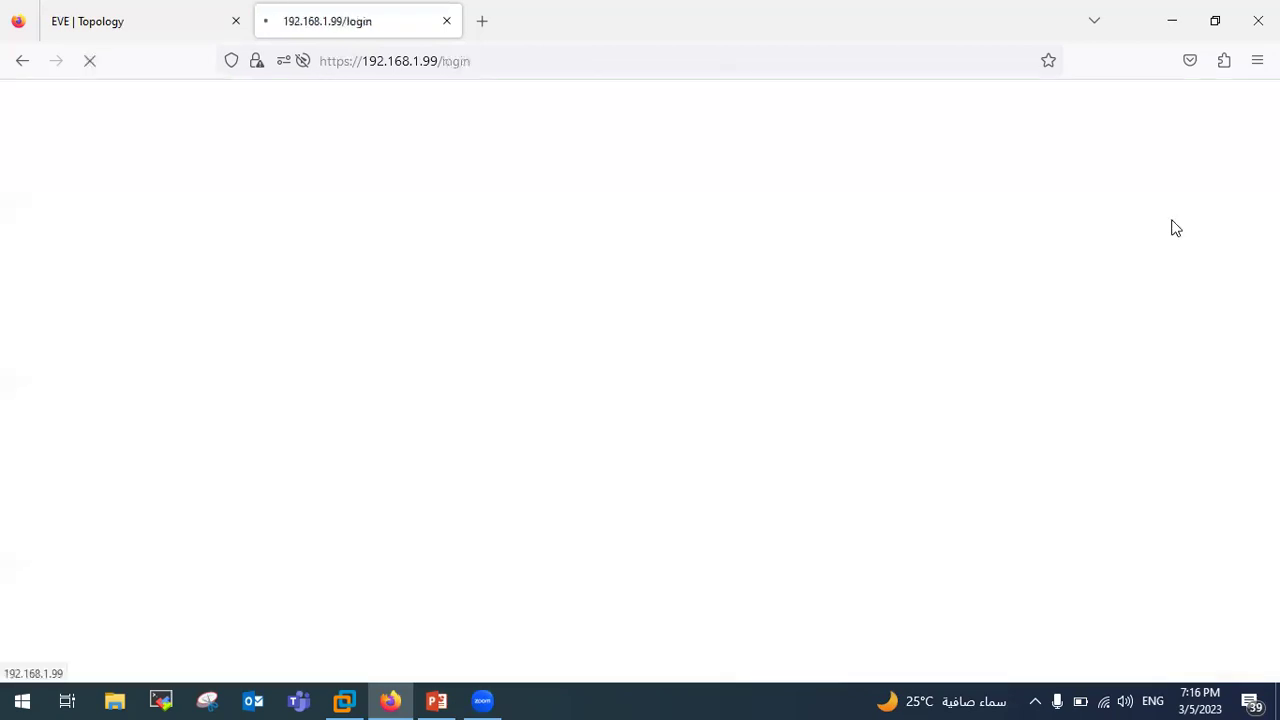
left_click(566, 457)
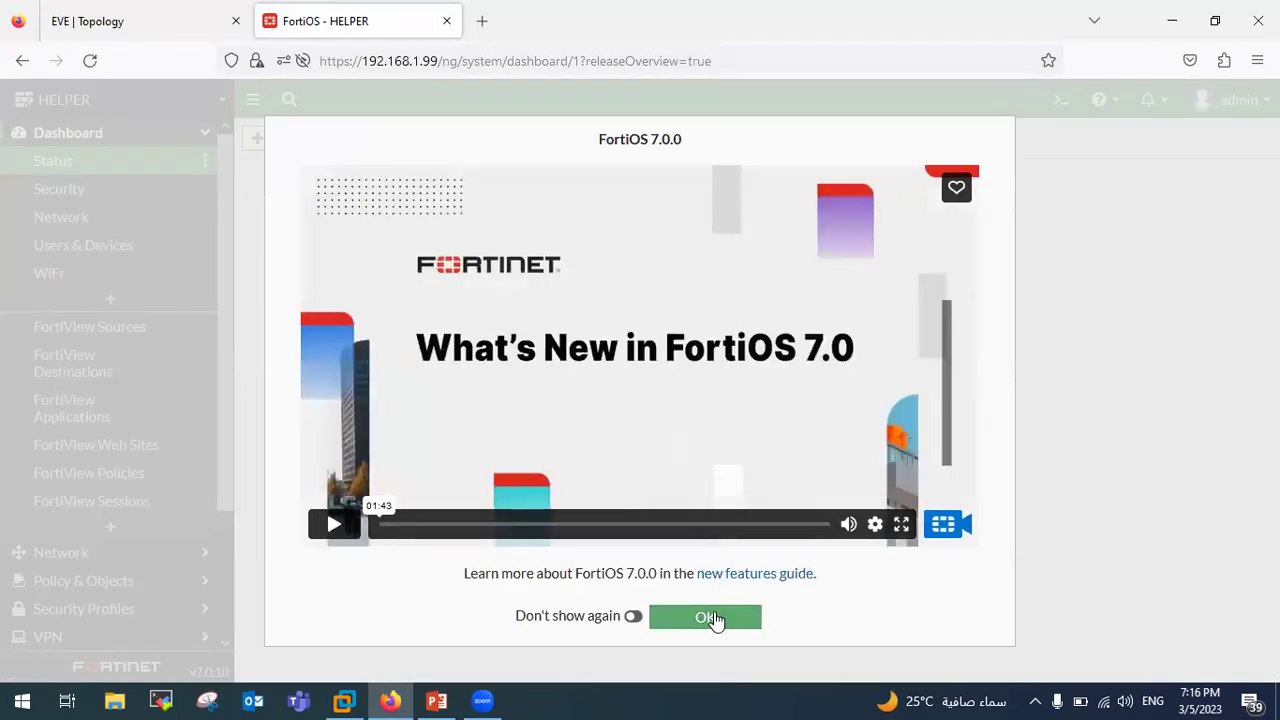
left_click(712, 615)
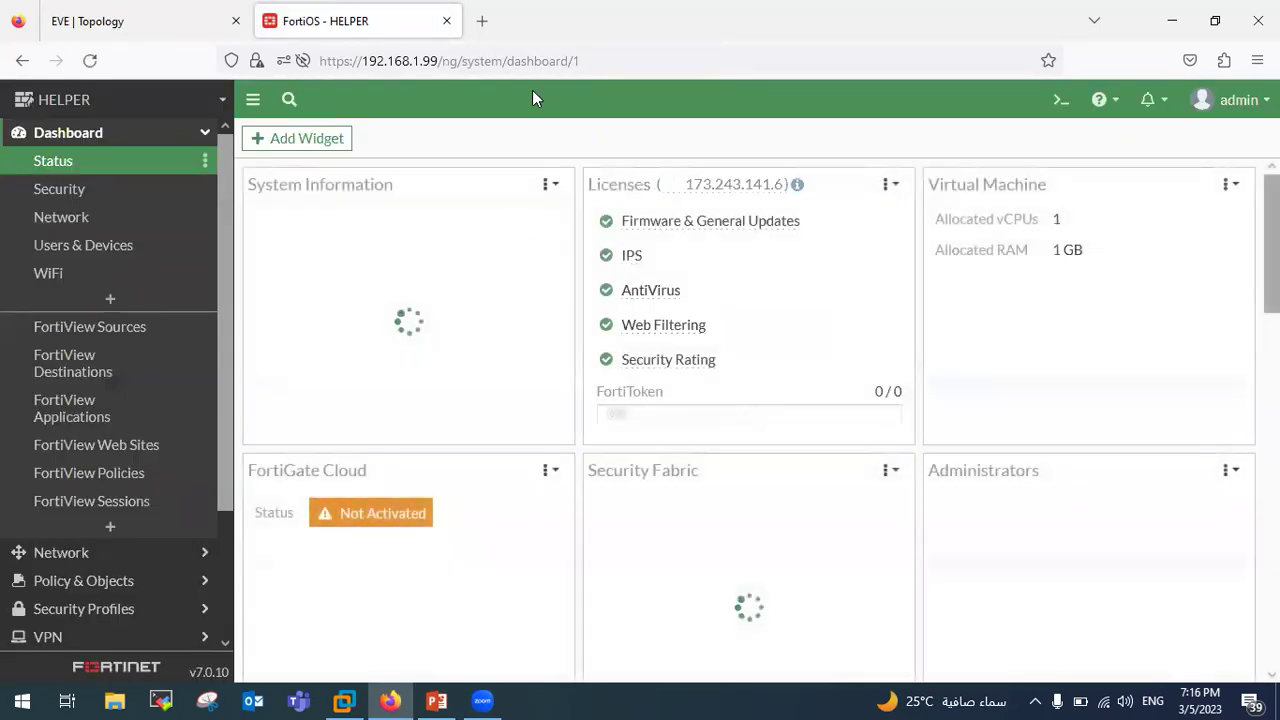